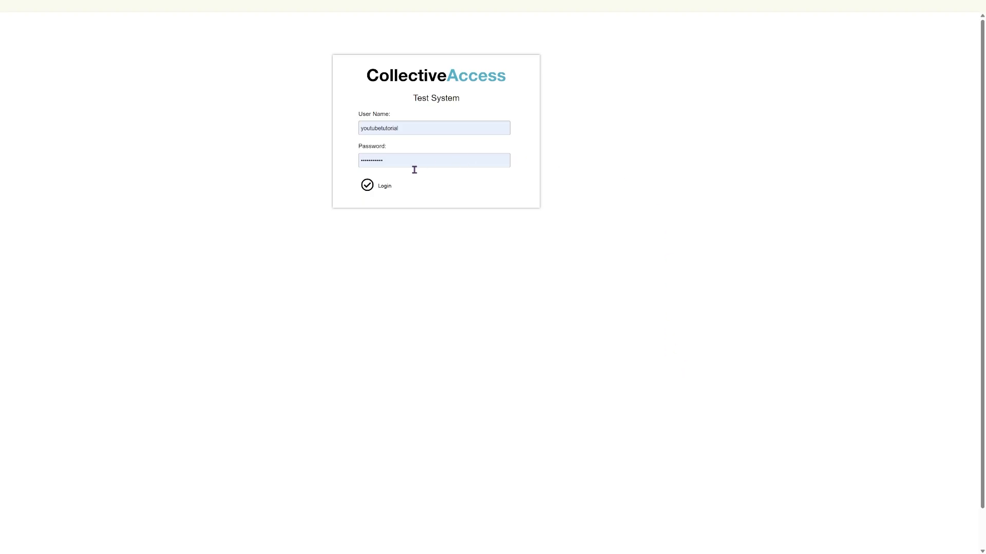
Log in to the Test System to reach the personal dashboard
{"action": "left_click", "coordinate": [367, 189]}
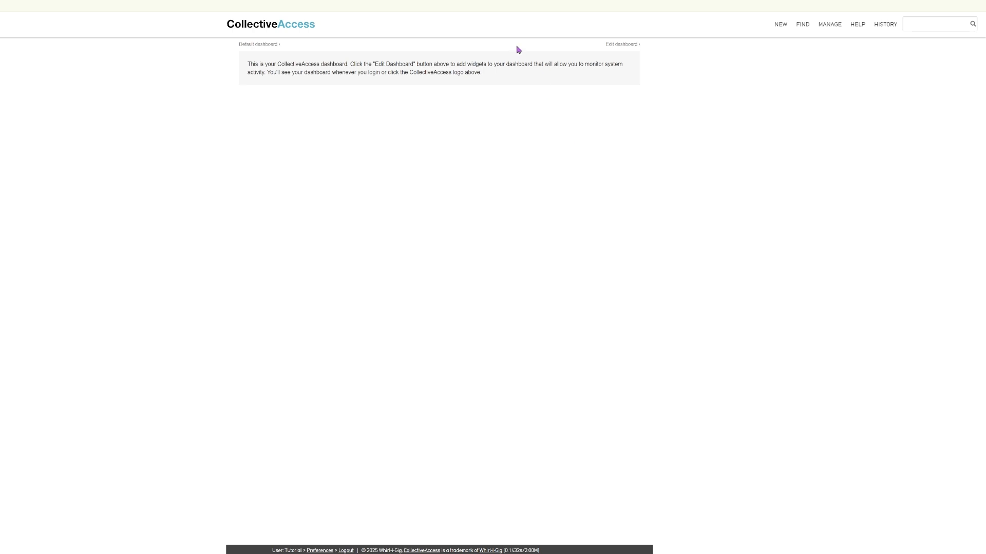
Add Recent logins, Clock, Links, Random Object and Message of the day widgets, with Random Object in the right column
{"action": "left_click", "coordinate": [619, 45]}
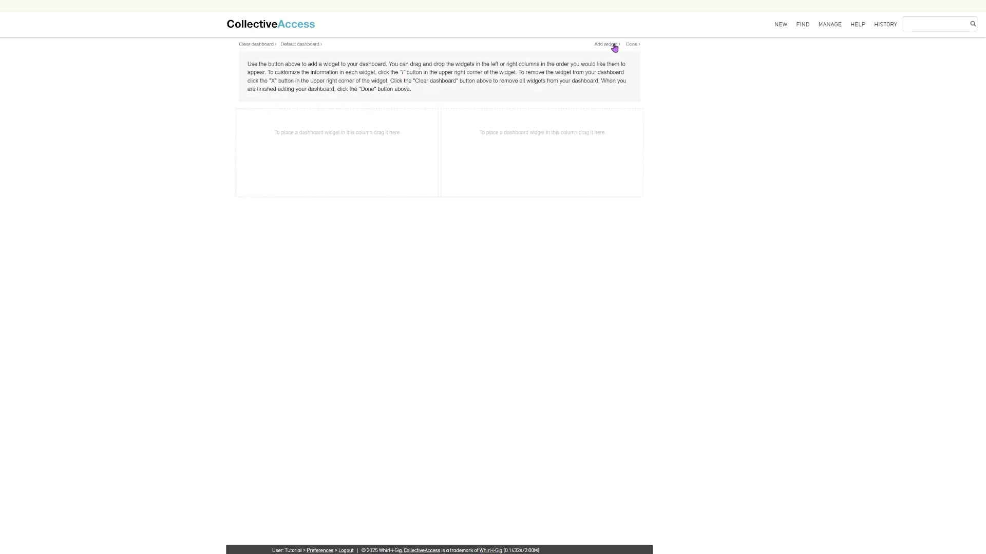
{"action": "left_click", "coordinate": [614, 46]}
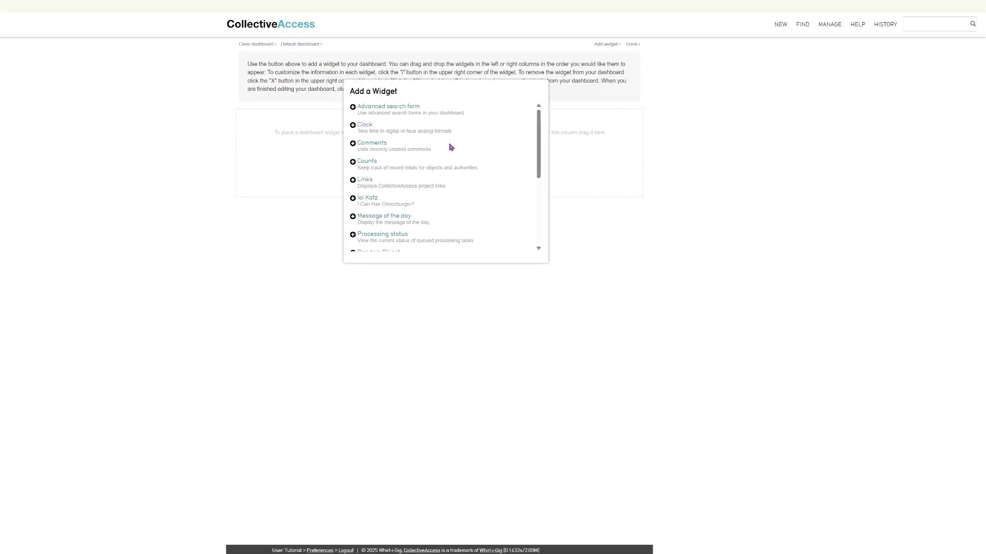
{"action": "scroll", "coordinate": [450, 147], "scroll_direction": "down", "scroll_amount": 5}
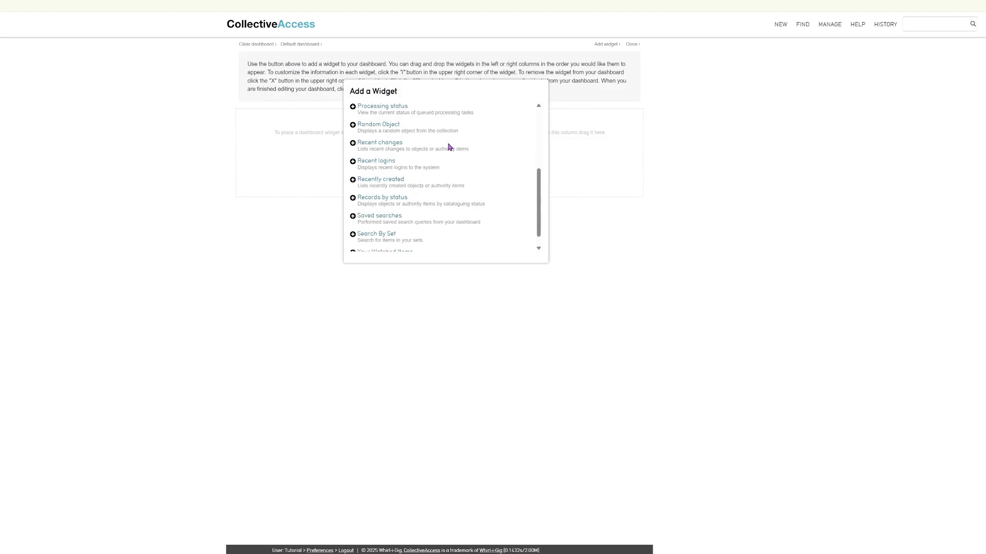
{"action": "left_click", "coordinate": [353, 162]}
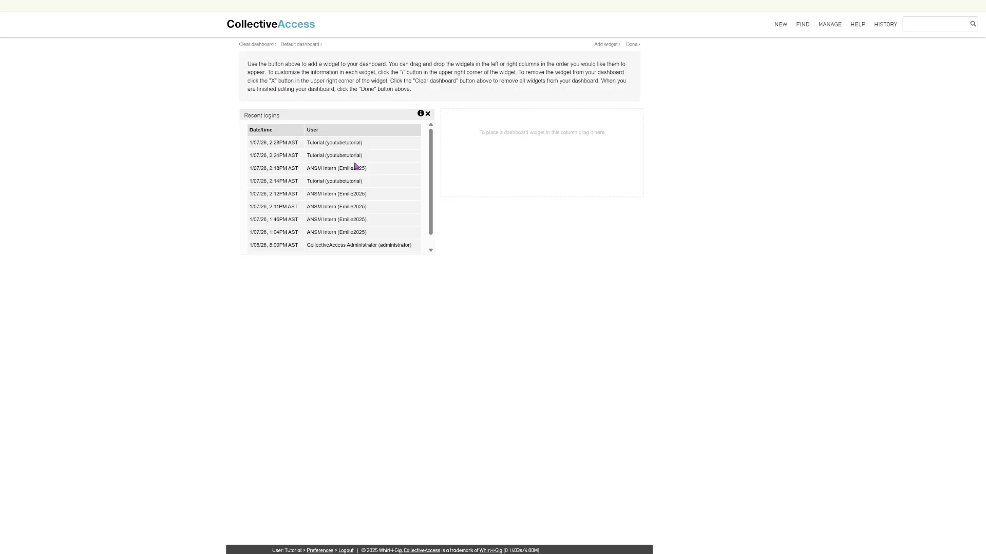
{"action": "left_click", "coordinate": [600, 46]}
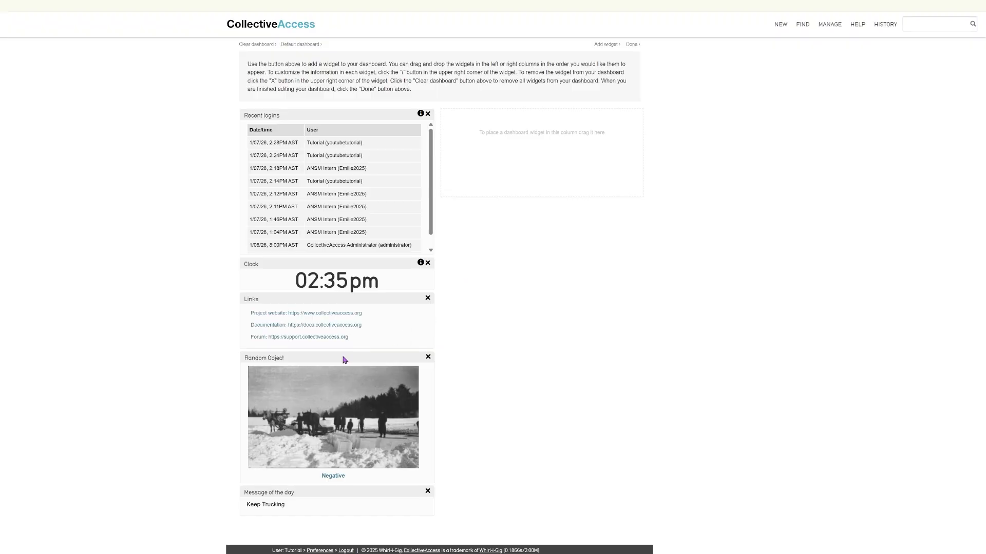
{"action": "left_click_drag", "start_coordinate": [344, 360], "coordinate": [552, 115]}
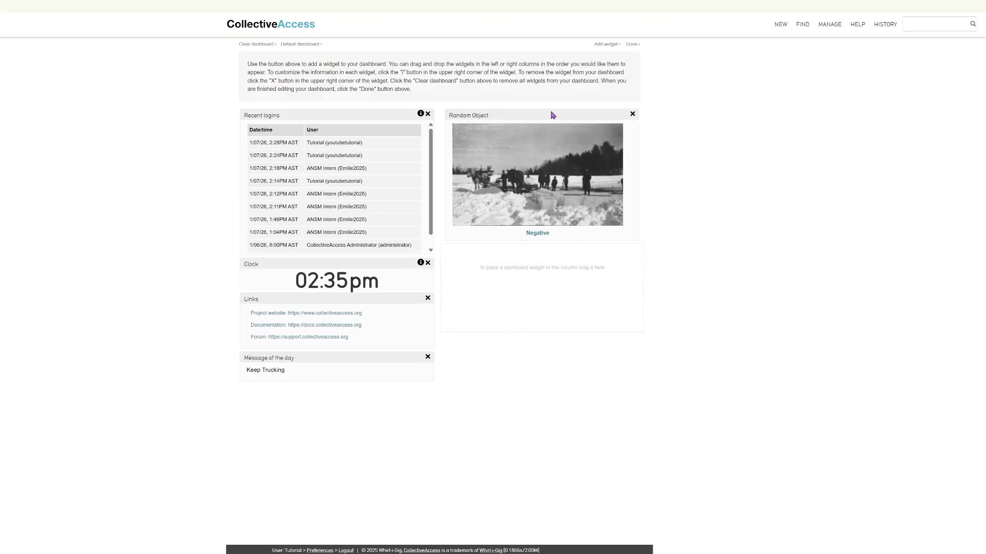
Save Recent logins at the last 24 hours and delete the Clock widget
{"action": "left_click", "coordinate": [421, 114]}
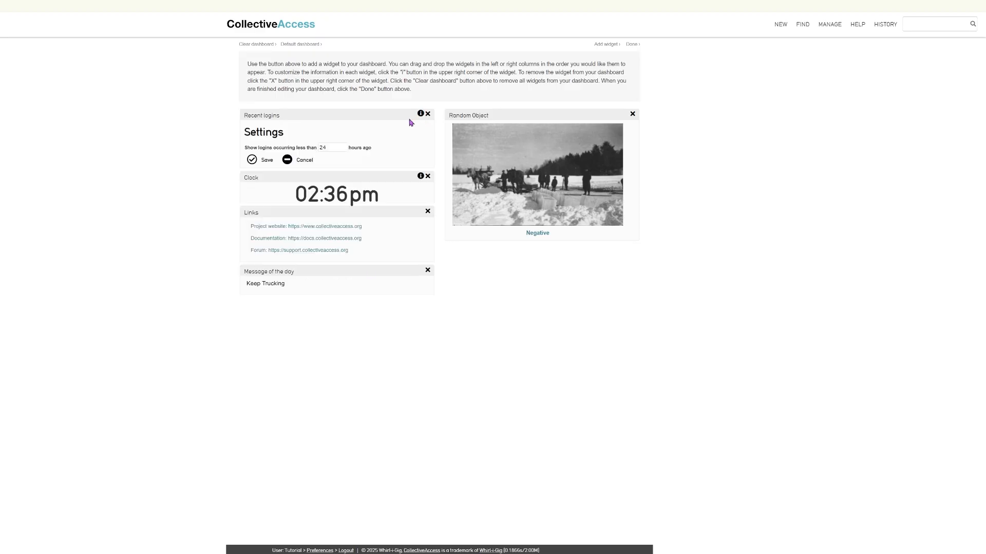
{"action": "left_click", "coordinate": [252, 160]}
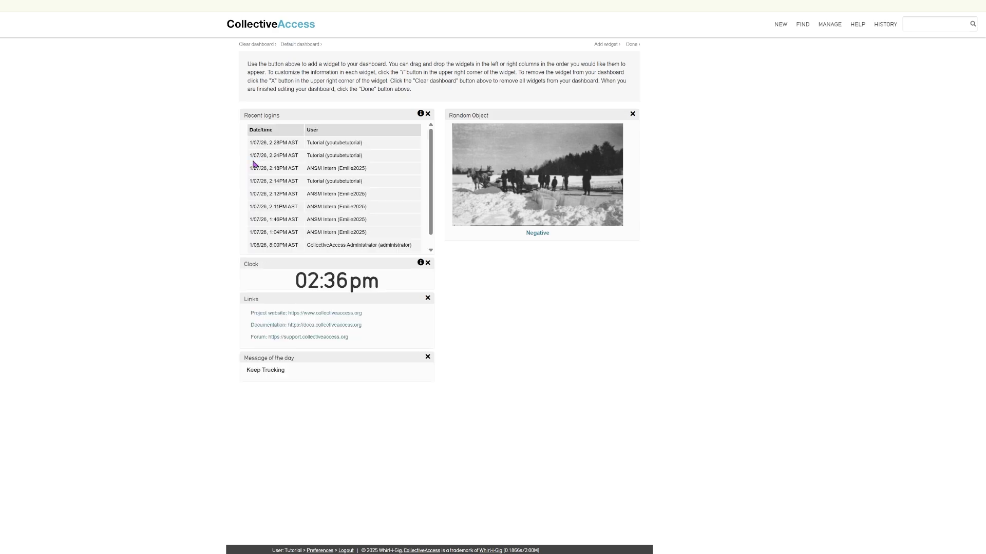
{"action": "left_click", "coordinate": [428, 263]}
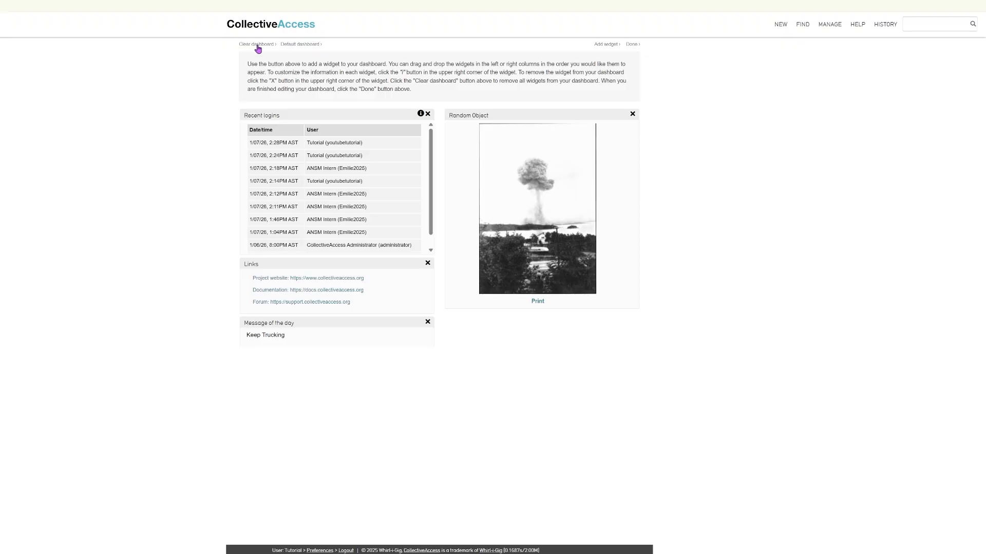
Leave dashboard edit mode so only the widgets remain visible
{"action": "left_click", "coordinate": [633, 47]}
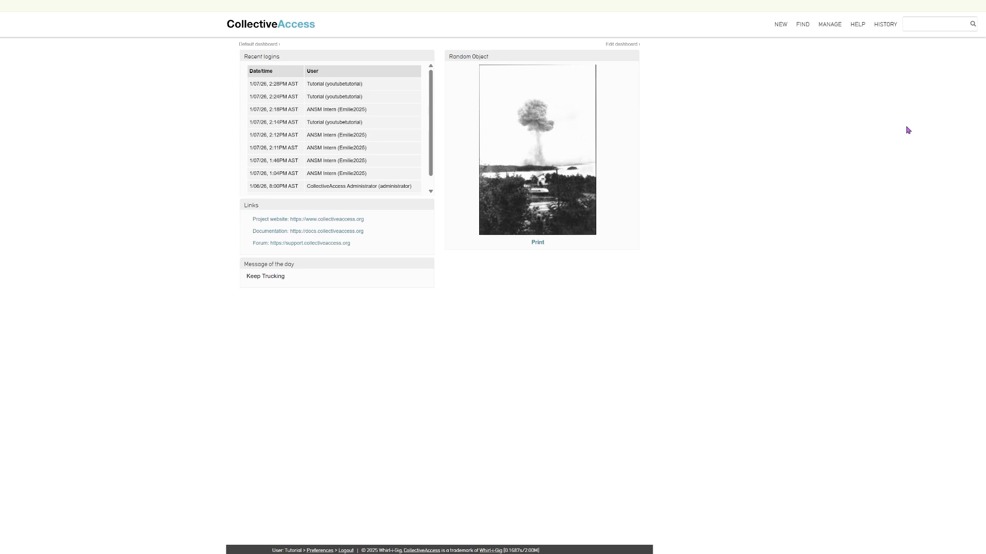
{"action": "mouse_move", "coordinate": [810, 28]}
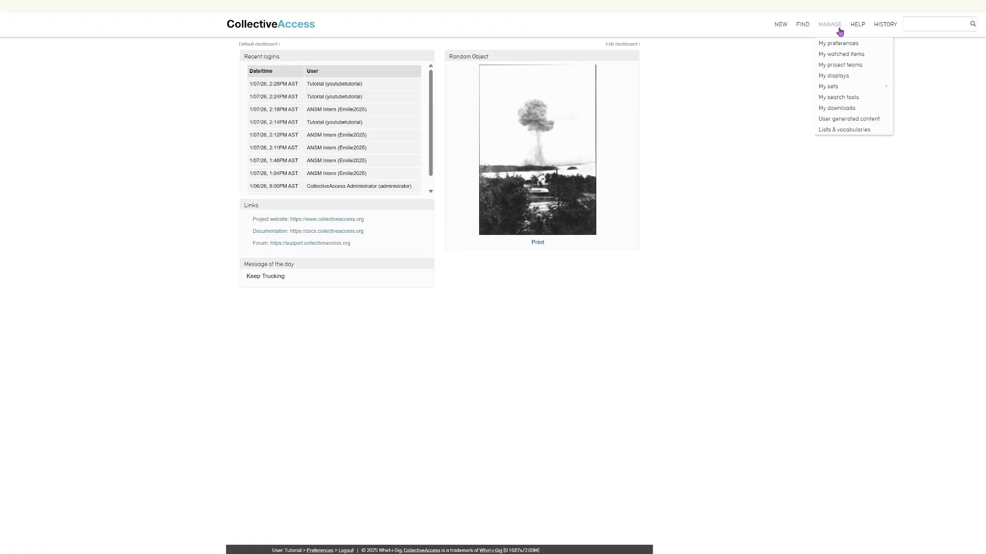
{"action": "mouse_move", "coordinate": [860, 27]}
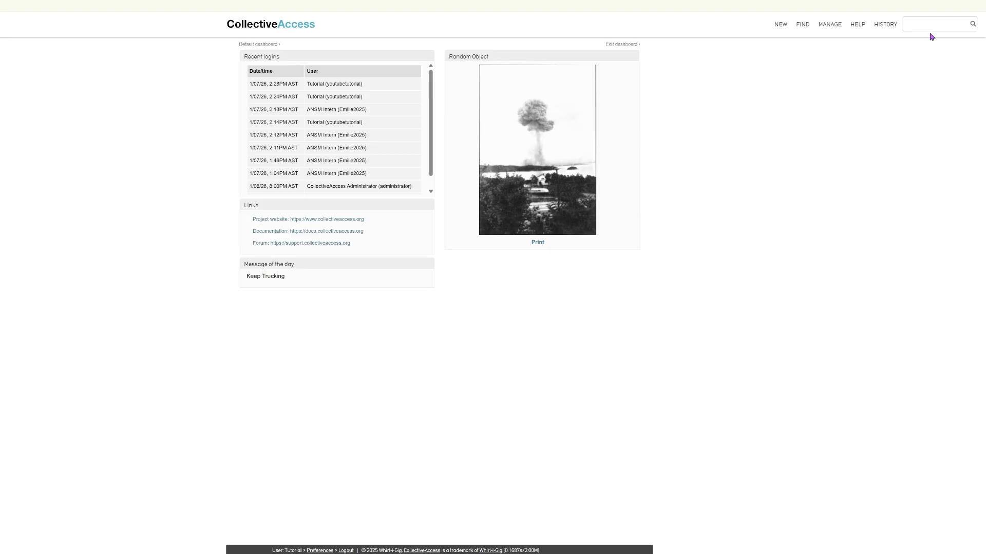
{"action": "mouse_move", "coordinate": [886, 28]}
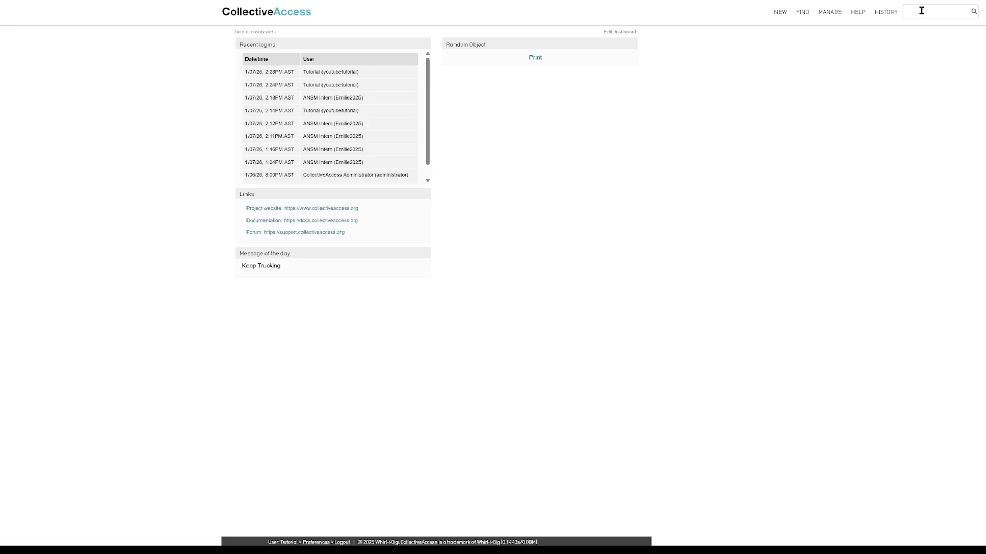
{"action": "mouse_move", "coordinate": [801, 12]}
{"action": "mouse_move", "coordinate": [803, 80]}
{"action": "mouse_move", "coordinate": [832, 46]}
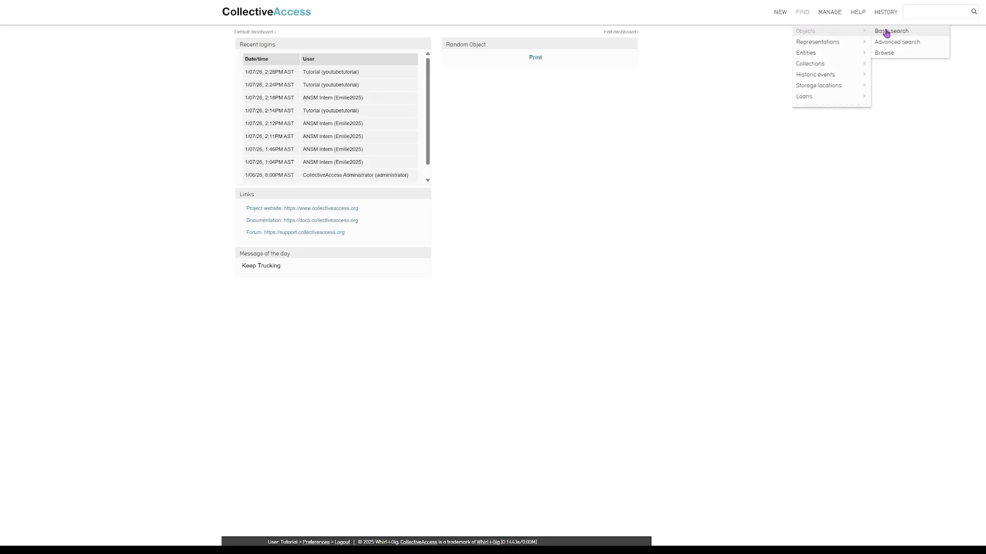
Run a basic object search for * to list all objects
{"action": "left_click", "coordinate": [887, 32]}
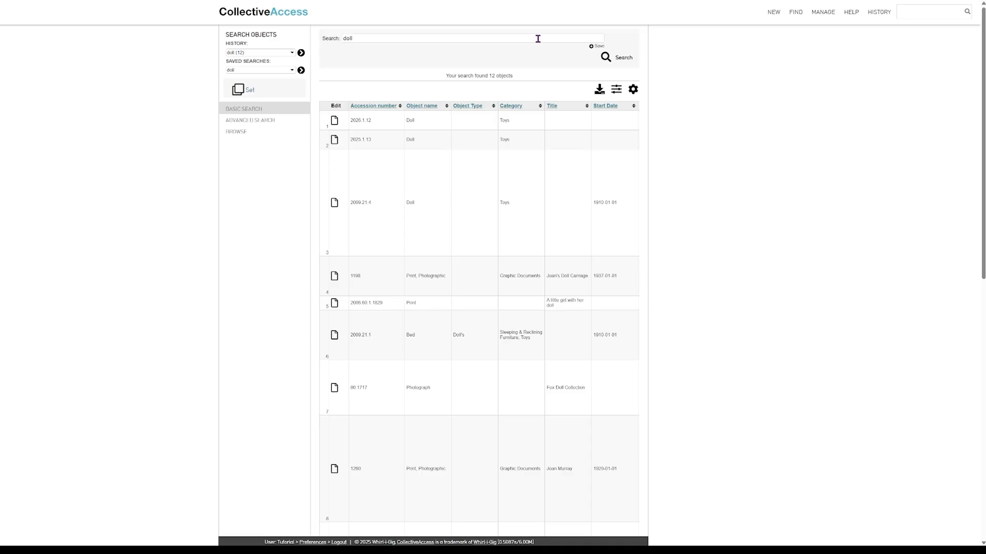
{"action": "triple_click", "coordinate": [537, 39]}
{"action": "type", "text": "*"}
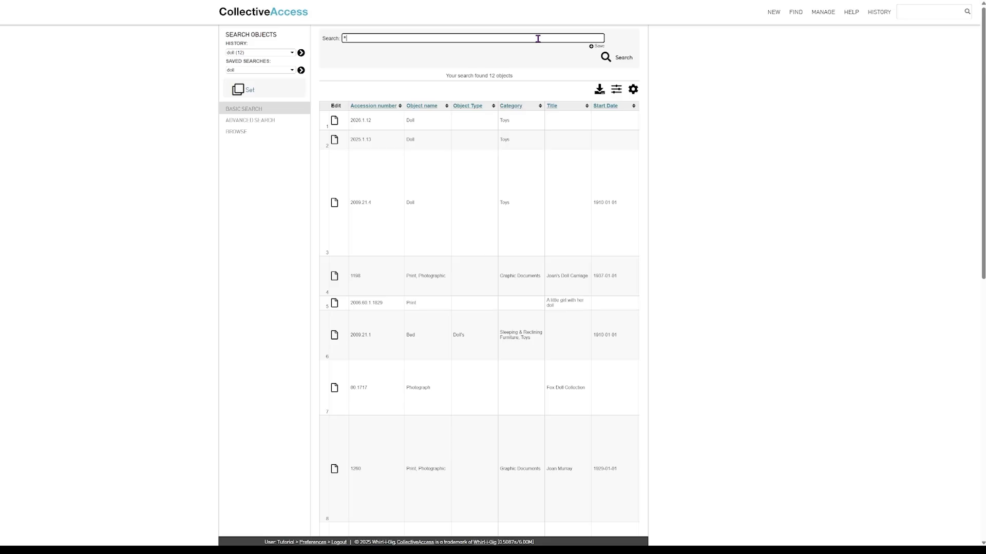
{"action": "key", "text": "Return"}
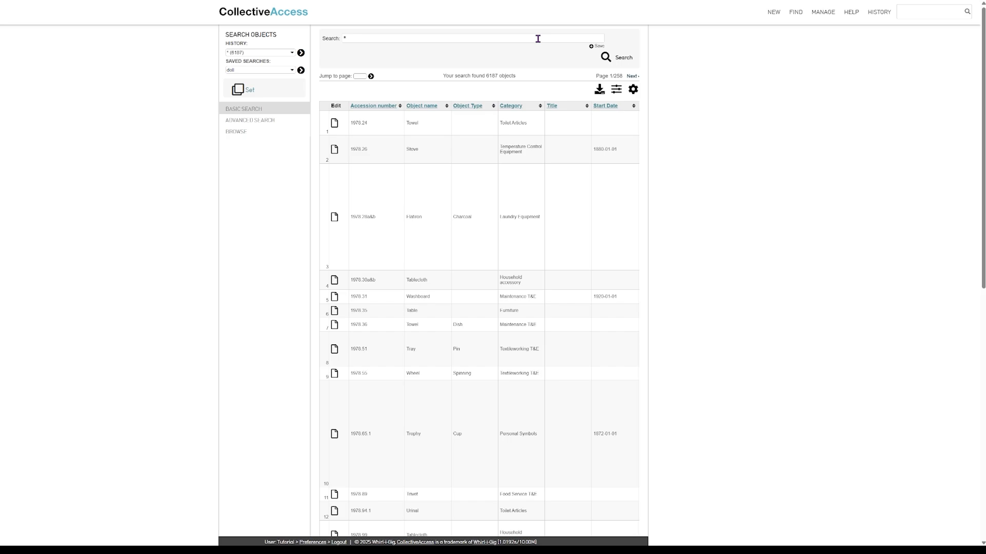
Narrow the object search to accession numbers beginning 2025, leaving 5 results
{"action": "left_click", "coordinate": [538, 38]}
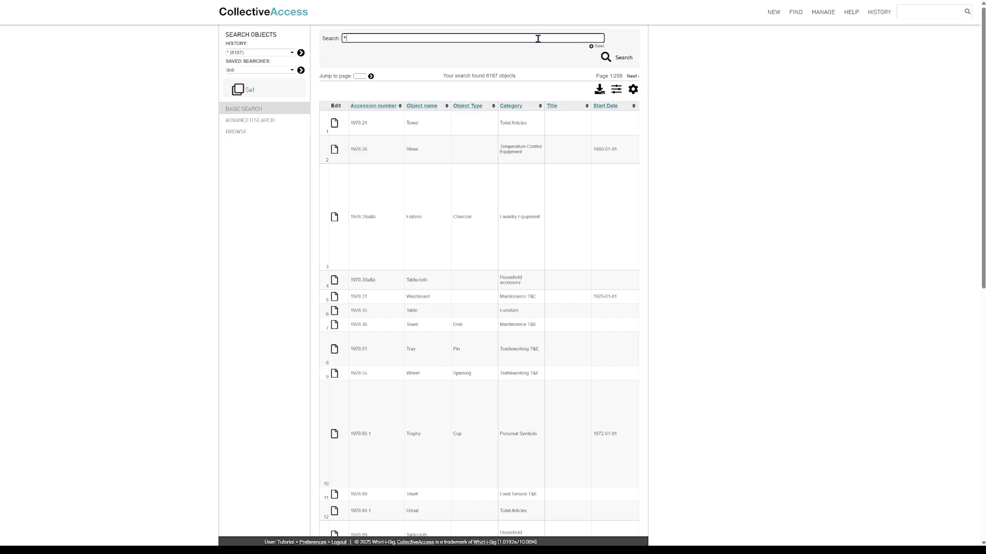
{"action": "key", "text": "BackSpace"}
{"action": "type", "text": "2025."}
{"action": "key", "text": "Return"}
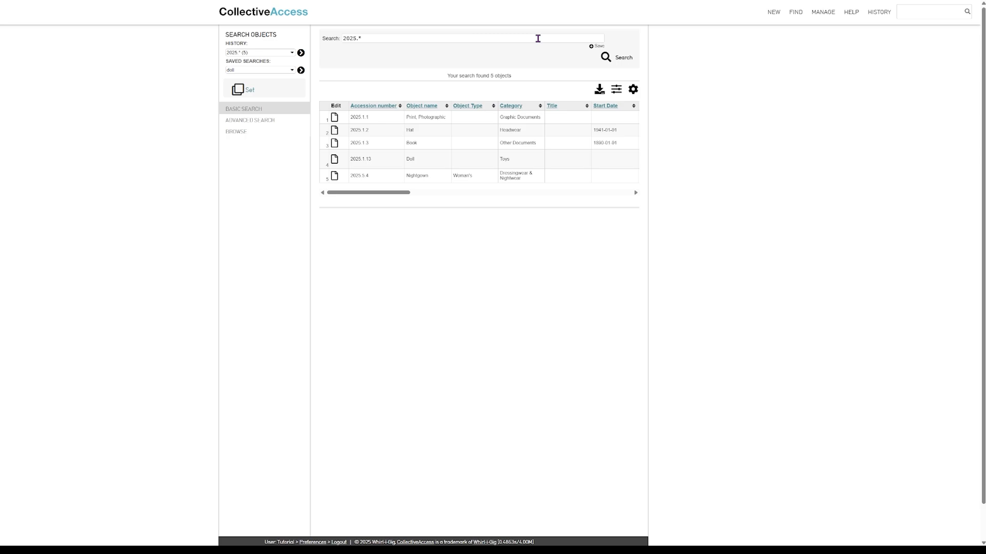
Change the object search to 2024.*.1 to find the single matching object
{"action": "left_click", "coordinate": [538, 39]}
{"action": "key", "text": "BackSpace"}
{"action": "key", "text": "BackSpace"}
{"action": "key", "text": "BackSpace"}
{"action": "key", "text": "BackSpace"}
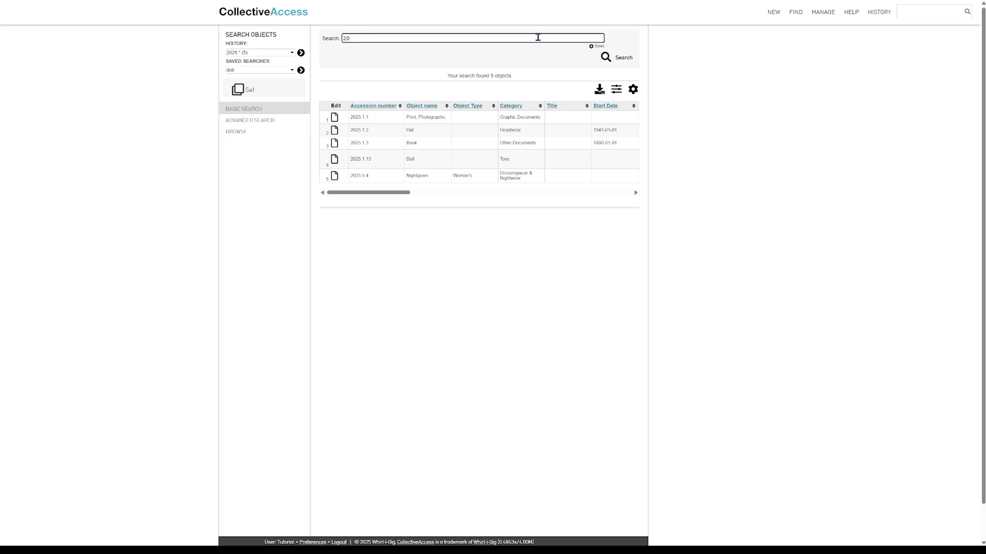
{"action": "type", "text": "24.*.1"}
{"action": "key", "text": "Return"}
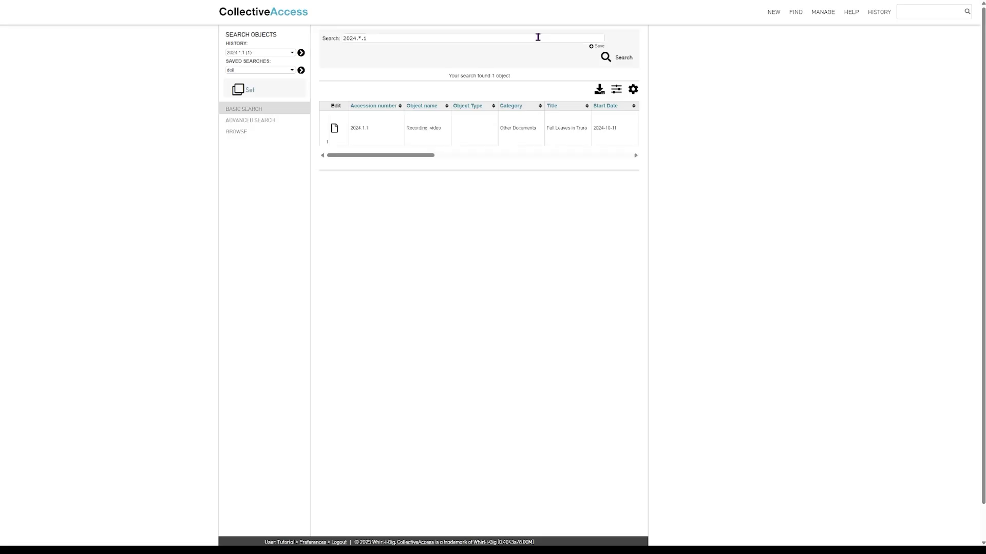
Save the 2024.*.1 search and rerun it from Saved Searches
{"action": "left_click", "coordinate": [592, 50]}
{"action": "left_click", "coordinate": [286, 73]}
{"action": "left_click", "coordinate": [269, 82]}
{"action": "left_click", "coordinate": [302, 72]}
Run an advanced object search for Artifact objects named doll
{"action": "left_click", "coordinate": [262, 8]}
{"action": "mouse_move", "coordinate": [800, 18]}
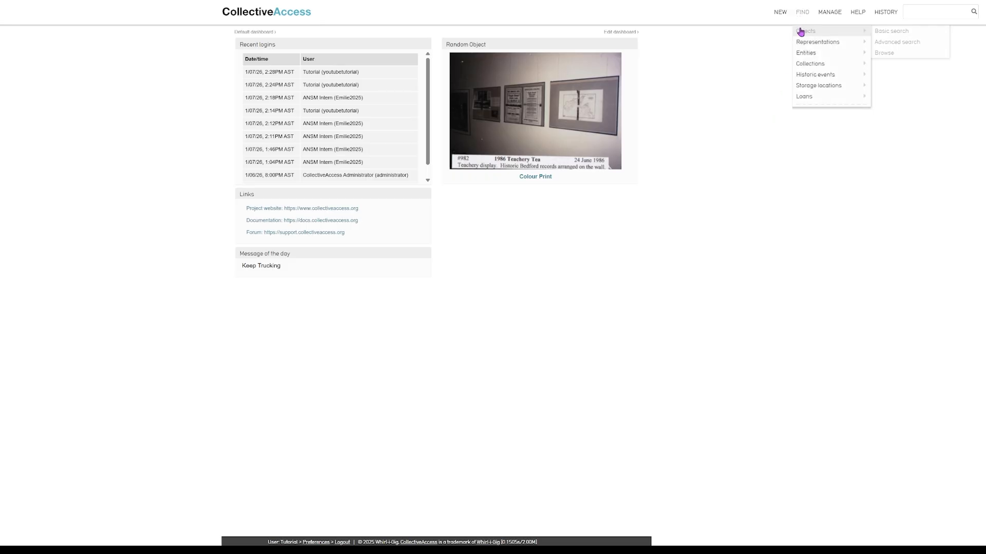
{"action": "left_click", "coordinate": [890, 46]}
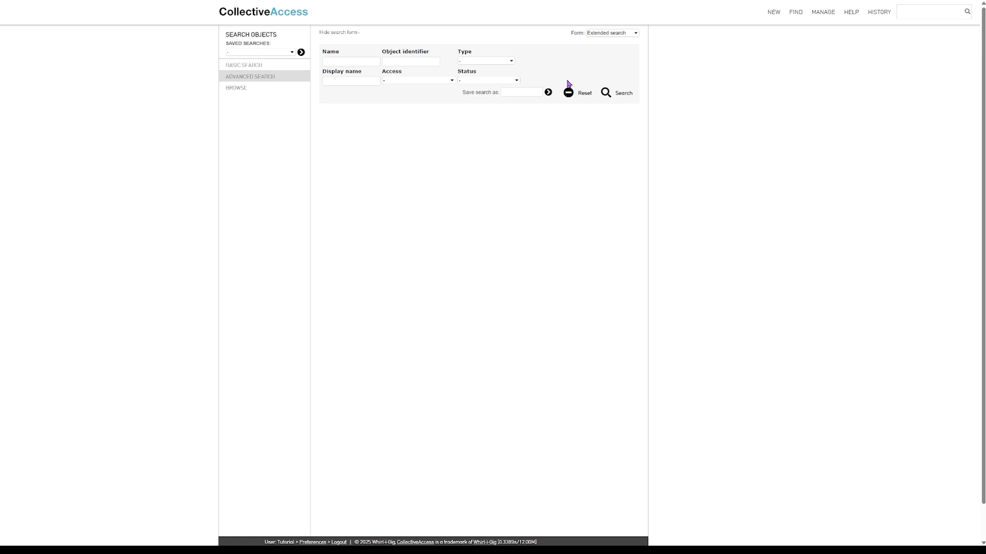
{"action": "left_click", "coordinate": [340, 63]}
{"action": "type", "text": "doll"}
{"action": "left_click", "coordinate": [605, 93]}
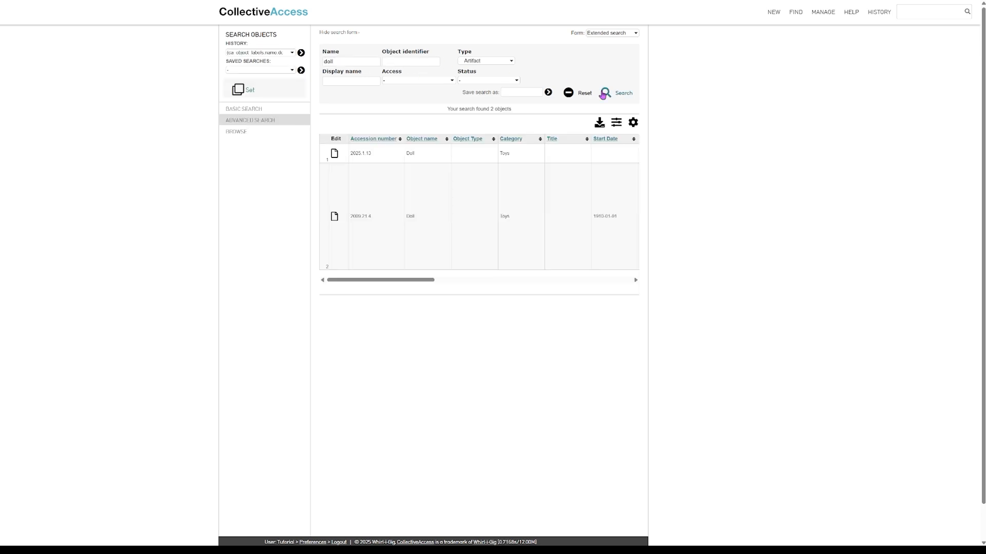
Save the advanced search under the name doll
{"action": "left_click", "coordinate": [519, 93]}
{"action": "type", "text": "doll"}
{"action": "left_click", "coordinate": [548, 93]}
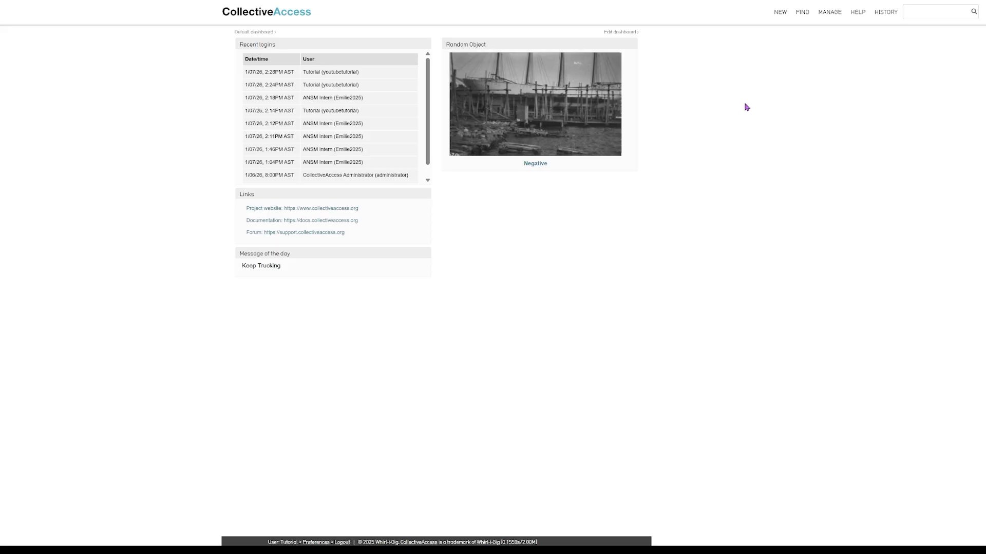
Browse objects by title down to 7.75 x 5" Print, returning one object
{"action": "mouse_move", "coordinate": [804, 16]}
{"action": "mouse_move", "coordinate": [809, 33]}
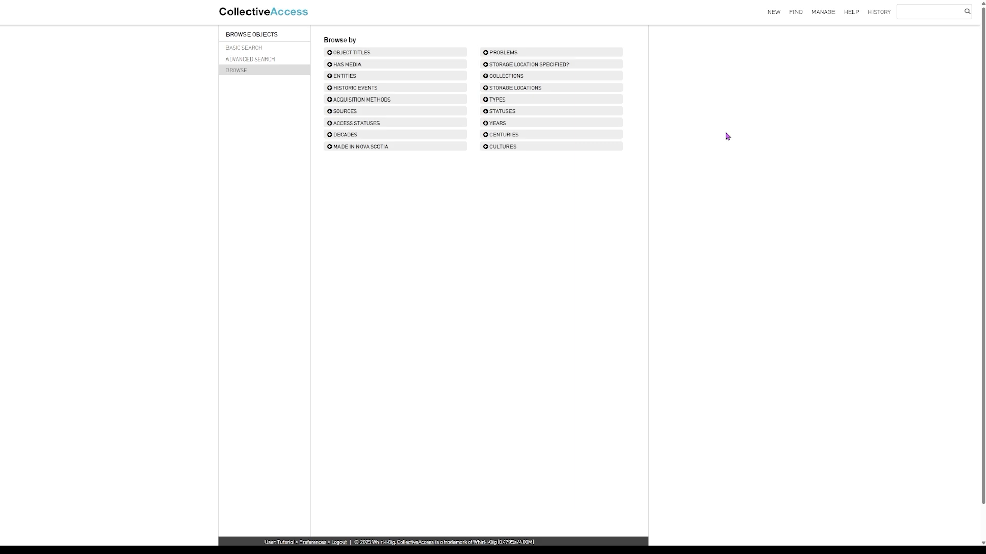
{"action": "left_click", "coordinate": [330, 56]}
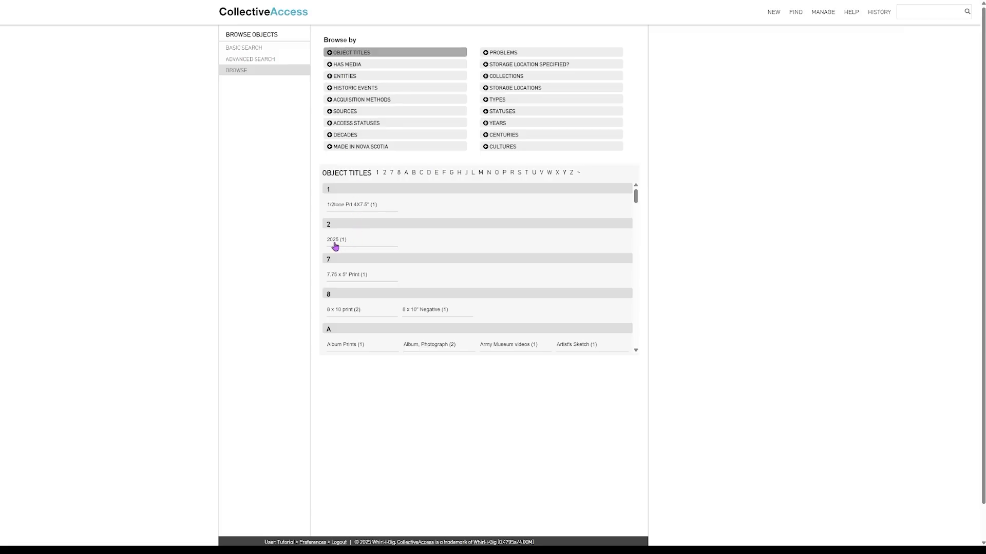
{"action": "left_click", "coordinate": [333, 277]}
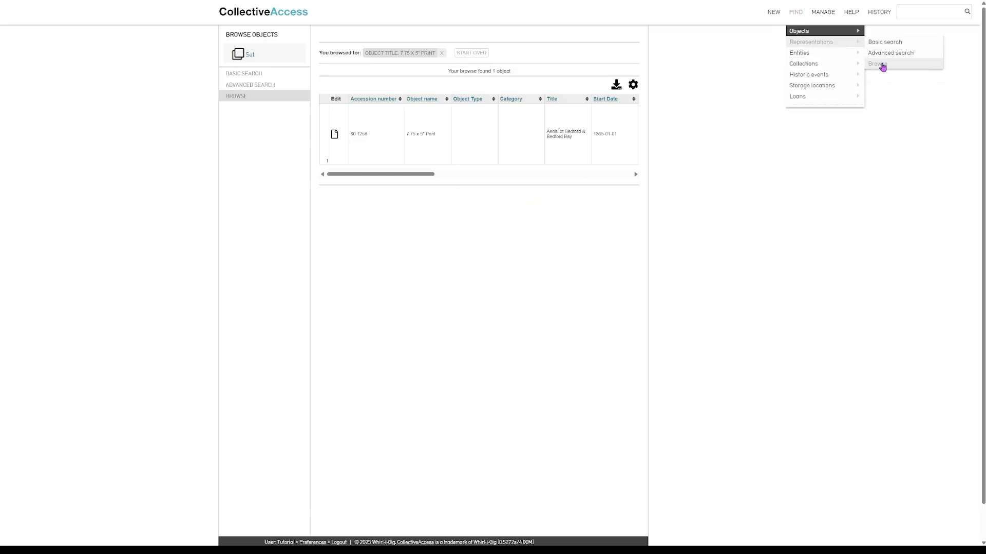
Browse object representations filtered to type front, listing 1703 results
{"action": "left_click", "coordinate": [881, 65]}
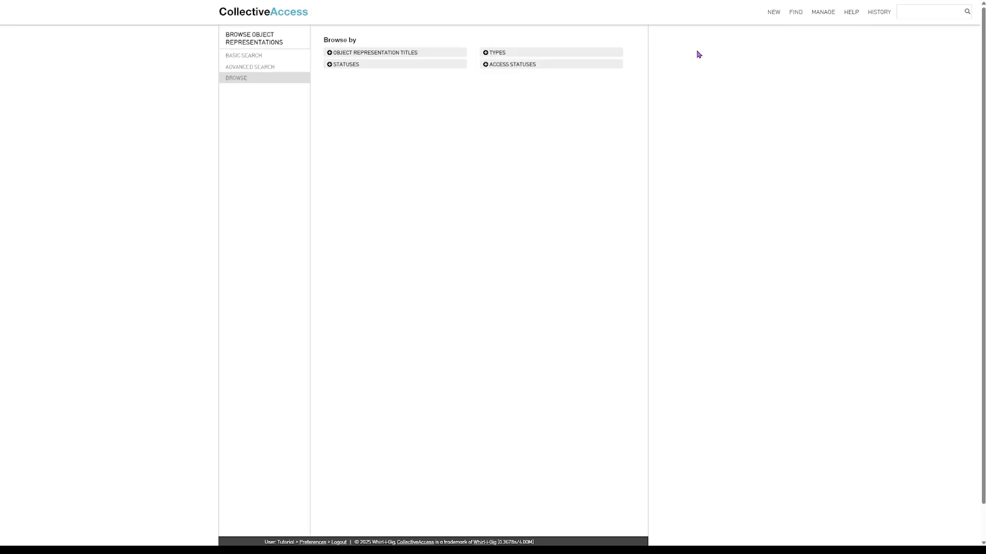
{"action": "left_click", "coordinate": [496, 56]}
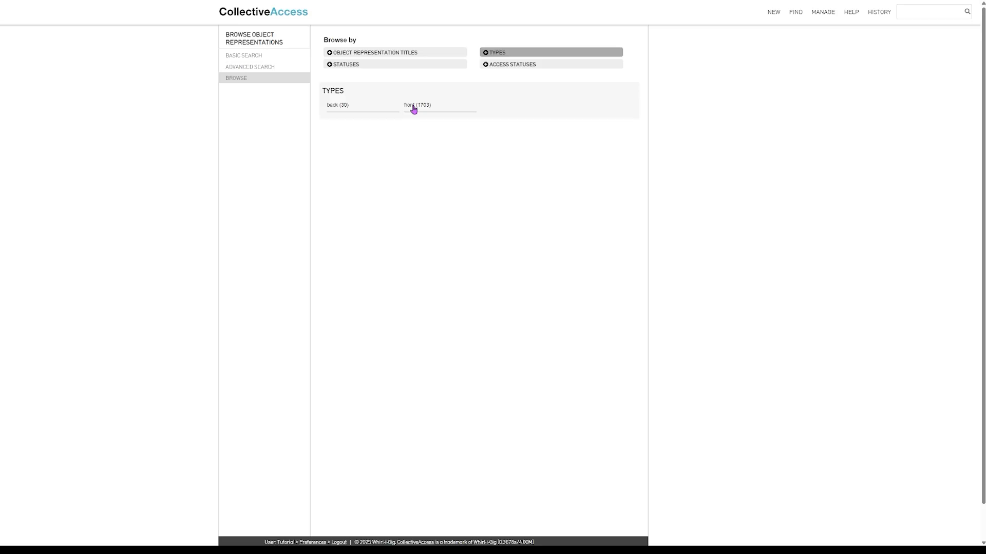
{"action": "left_click", "coordinate": [414, 109]}
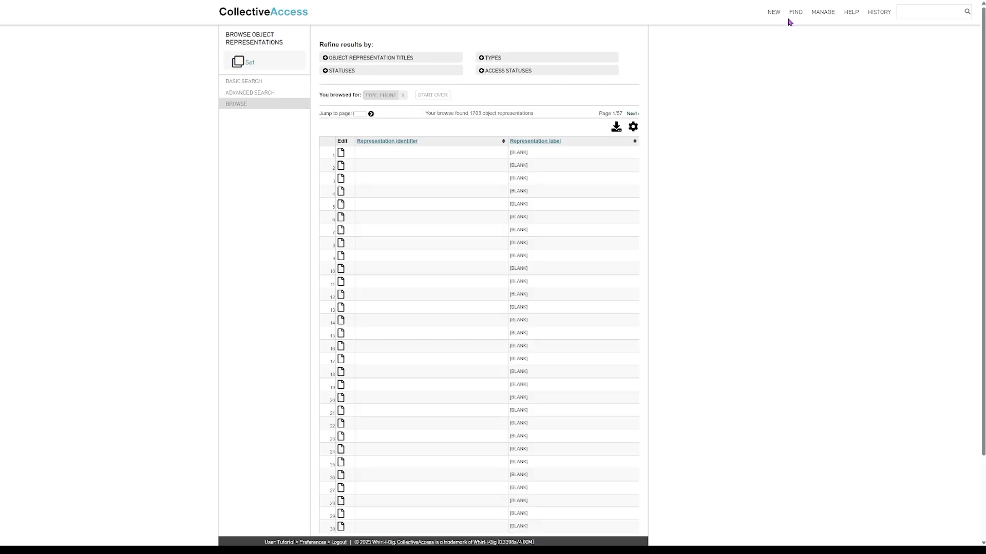
Browse collections filtered to the 'not accessible to public' access status
{"action": "mouse_move", "coordinate": [796, 15]}
{"action": "mouse_move", "coordinate": [814, 65]}
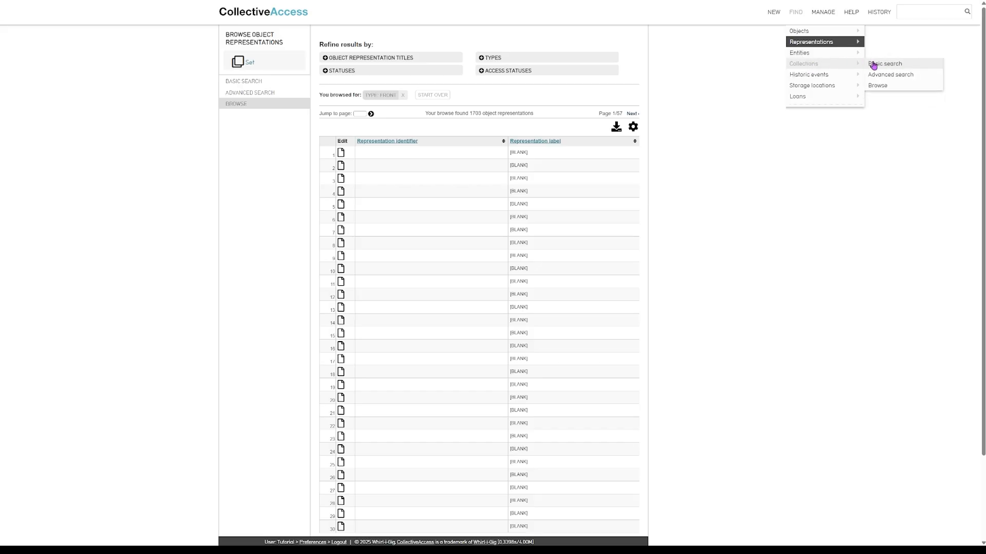
{"action": "left_click", "coordinate": [887, 88]}
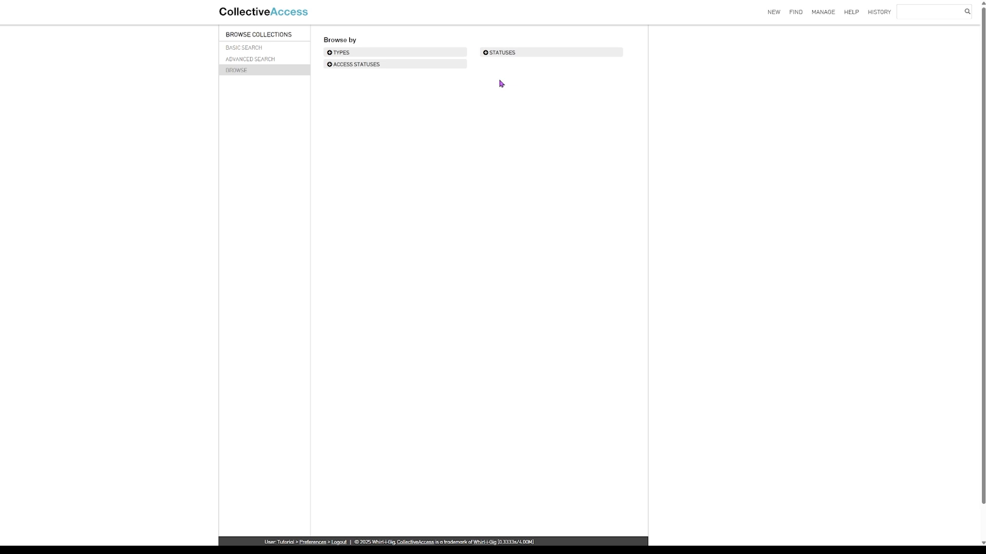
{"action": "left_click", "coordinate": [365, 68]}
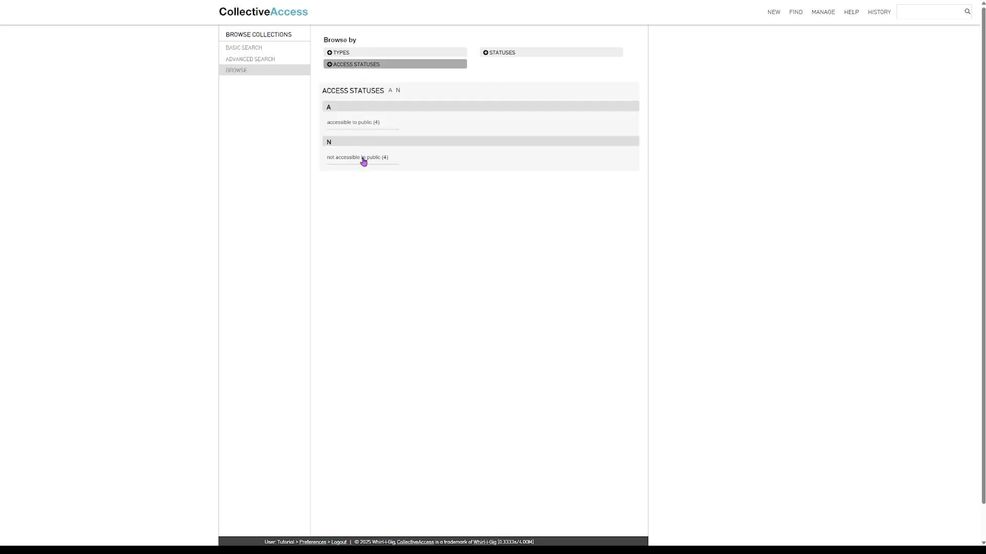
{"action": "left_click", "coordinate": [363, 158]}
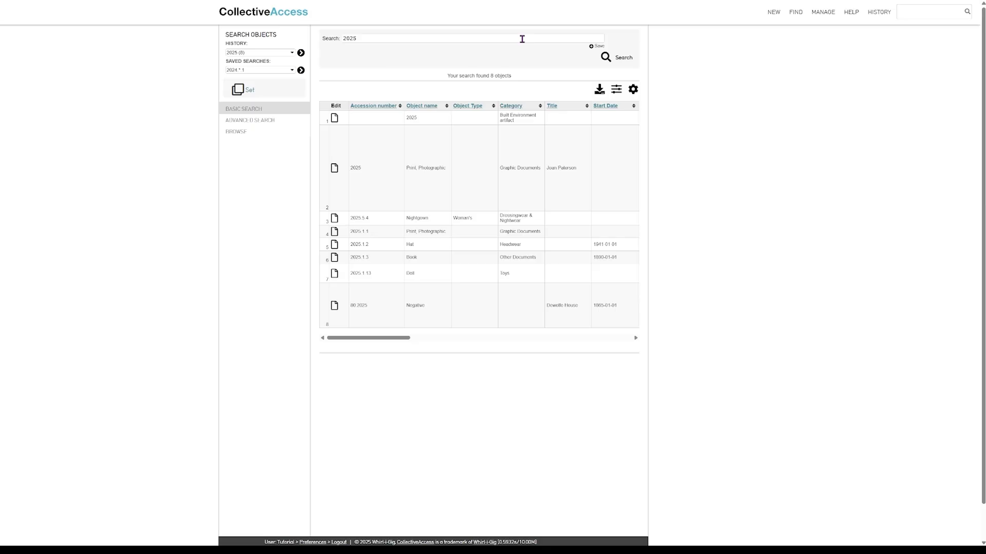
Search objects for 2025.1
{"action": "left_click", "coordinate": [522, 39]}
{"action": "type", "text": ".1"}
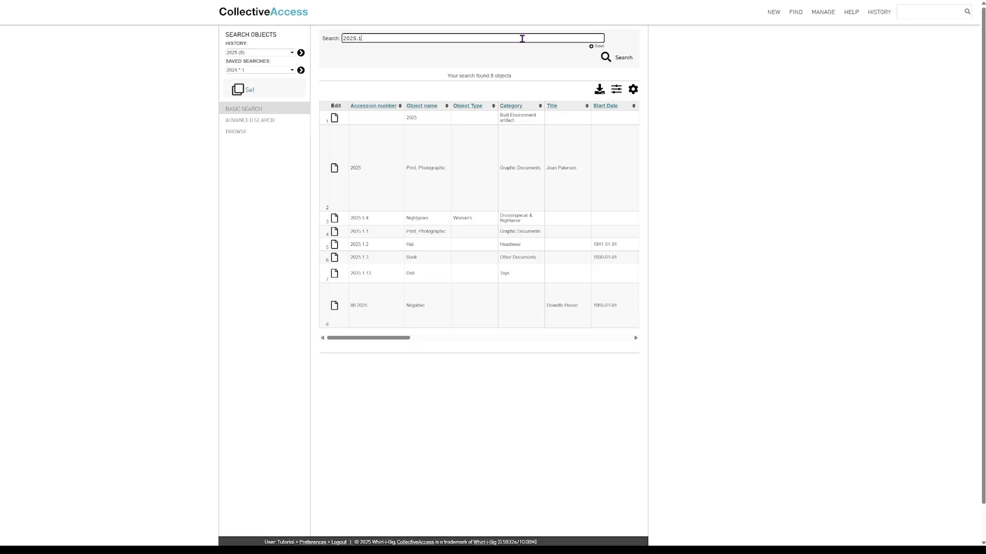
{"action": "key", "text": "Return"}
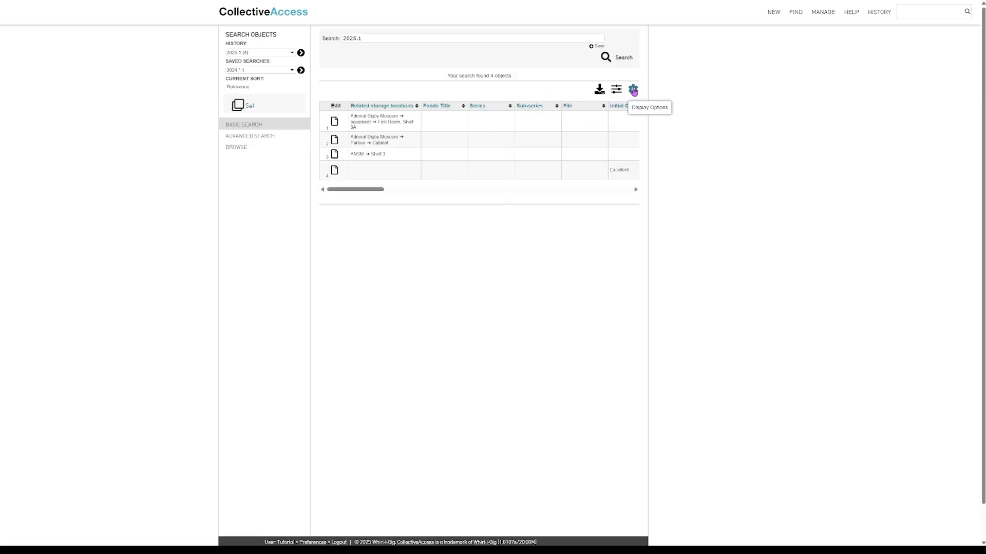
Switch the four results to the Artefacts Canada display format
{"action": "left_click", "coordinate": [633, 90]}
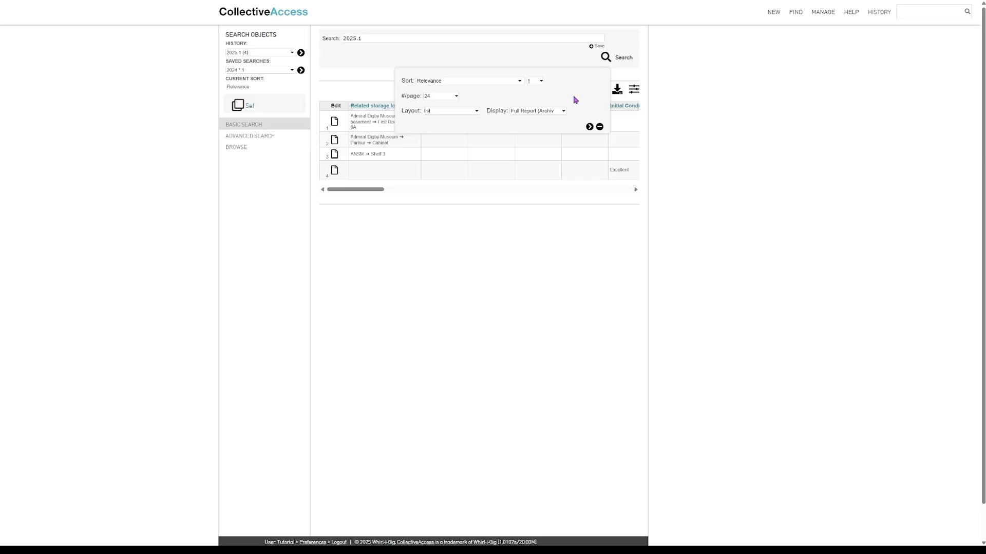
{"action": "left_click", "coordinate": [470, 82]}
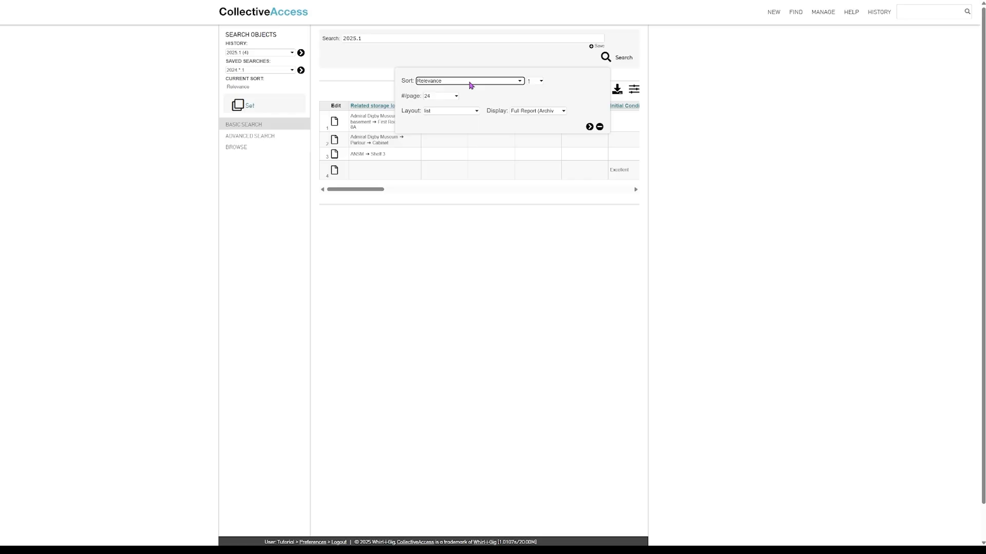
{"action": "left_click", "coordinate": [557, 91]}
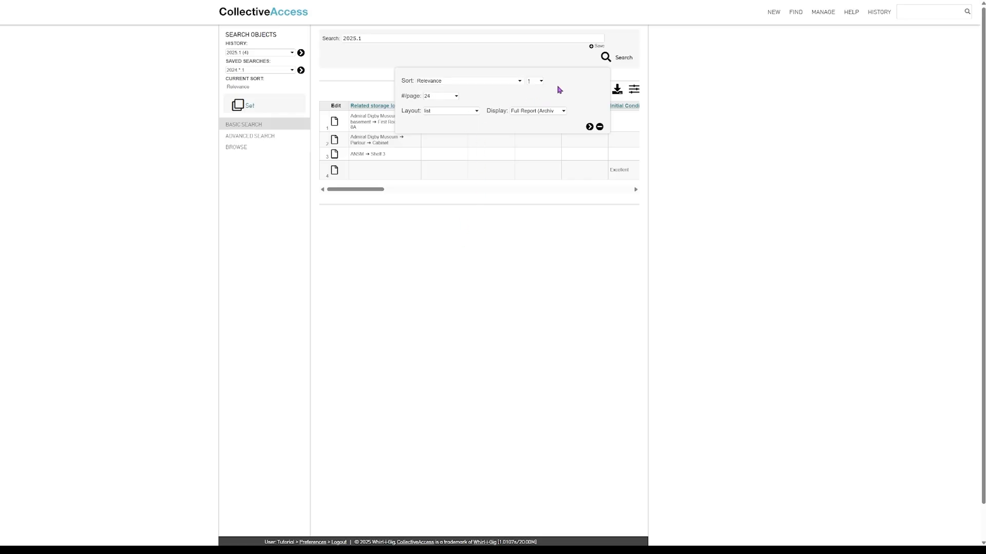
{"action": "left_click", "coordinate": [523, 113]}
{"action": "left_click", "coordinate": [521, 122]}
{"action": "left_click", "coordinate": [590, 128]}
{"action": "left_click", "coordinate": [589, 128]}
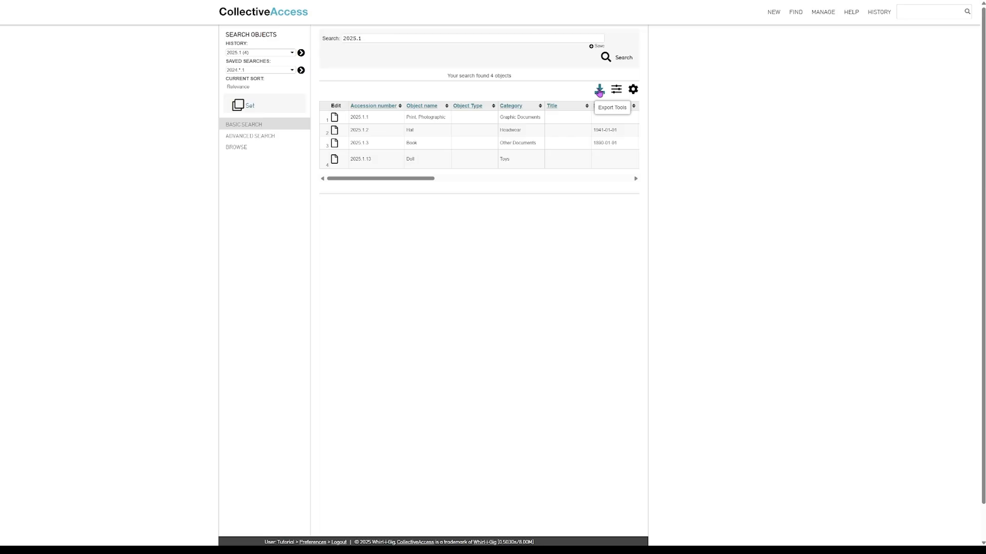
Download the 2025.1 results as a Spreadsheet (XLSX) file and close the export panel
{"action": "left_click", "coordinate": [599, 92]}
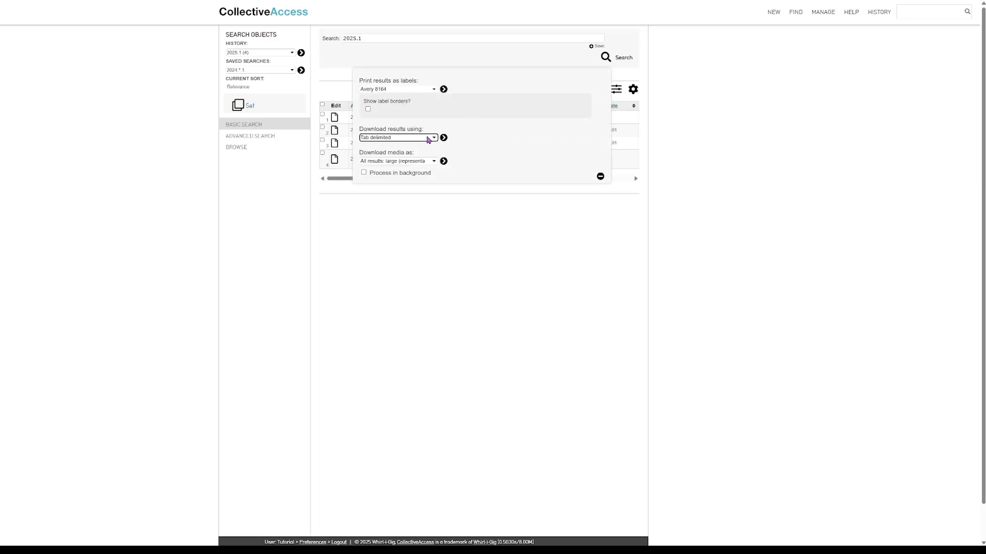
{"action": "left_click", "coordinate": [420, 169]}
{"action": "left_click", "coordinate": [443, 140]}
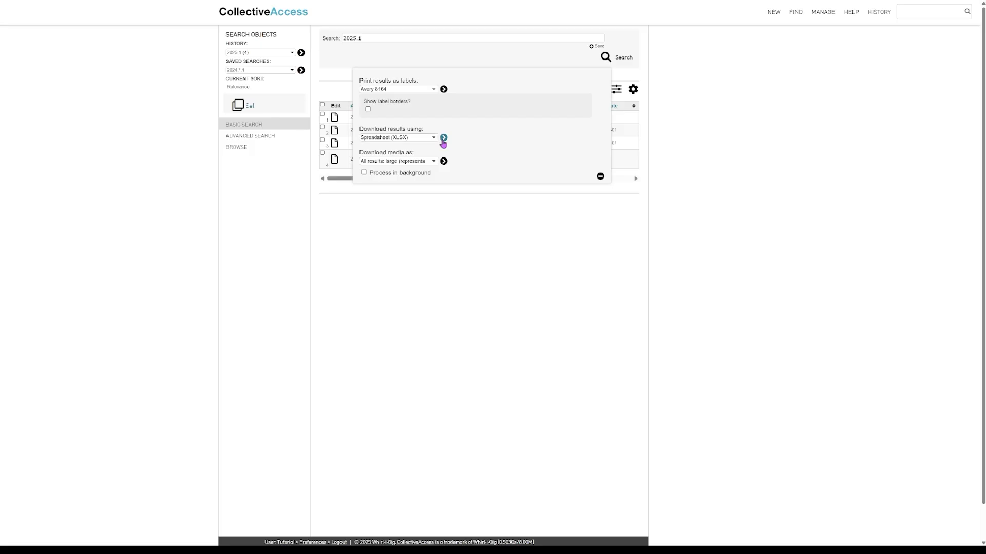
{"action": "left_click", "coordinate": [601, 177]}
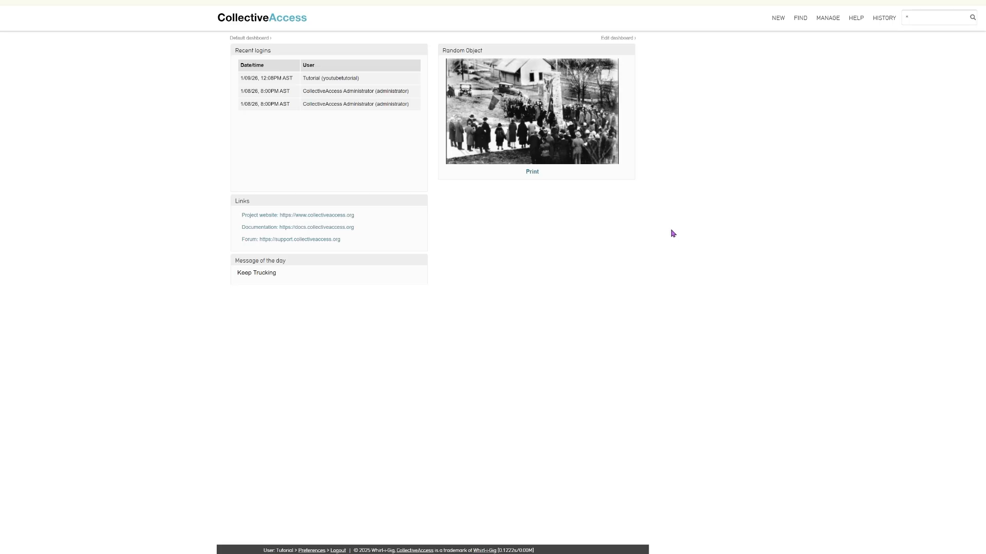
Open a new Artifact form via NEW > Object > Artifact and view the accession number help
{"action": "mouse_move", "coordinate": [781, 23]}
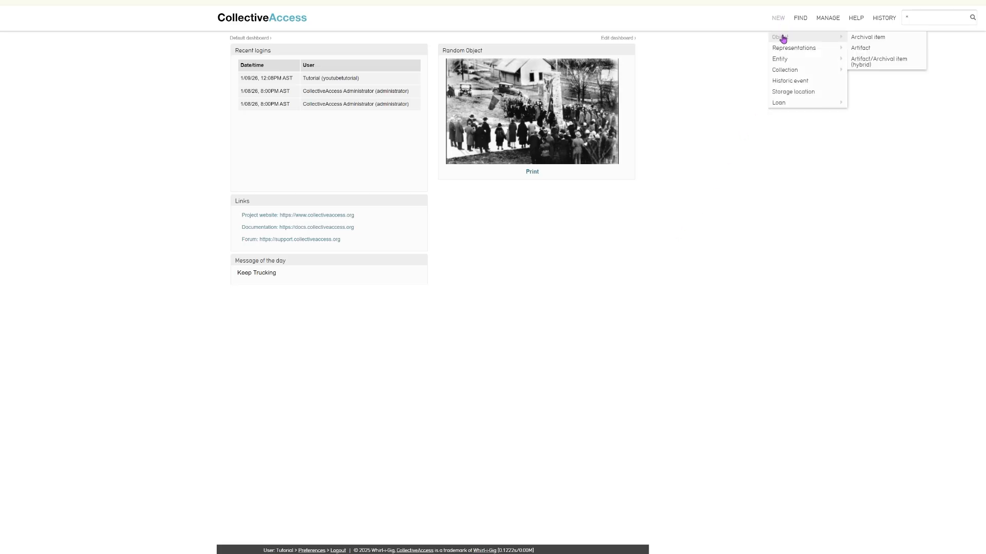
{"action": "left_click", "coordinate": [862, 53]}
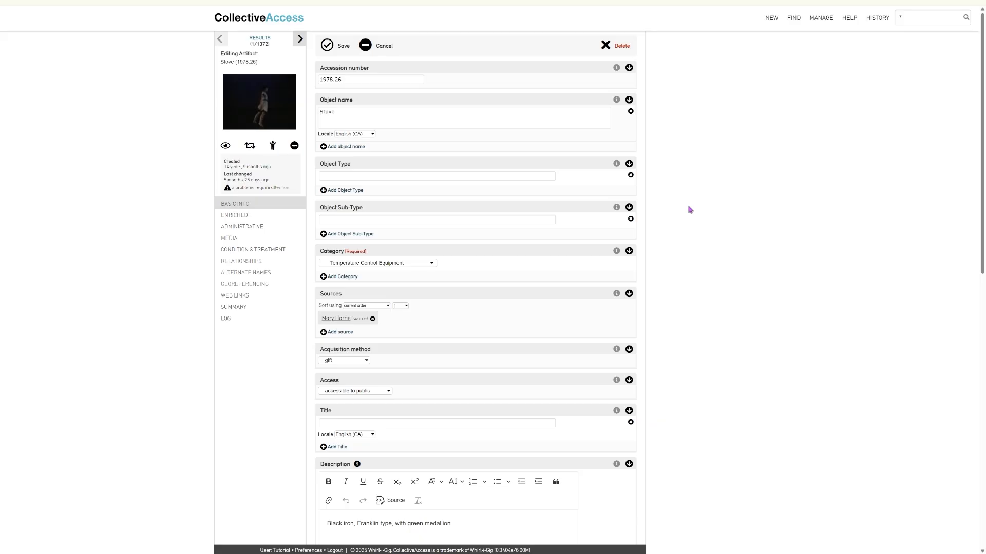
{"action": "left_click", "coordinate": [616, 70]}
{"action": "scroll", "coordinate": [416, 167], "scroll_direction": "down", "scroll_amount": 3}
{"action": "left_click", "coordinate": [349, 216]}
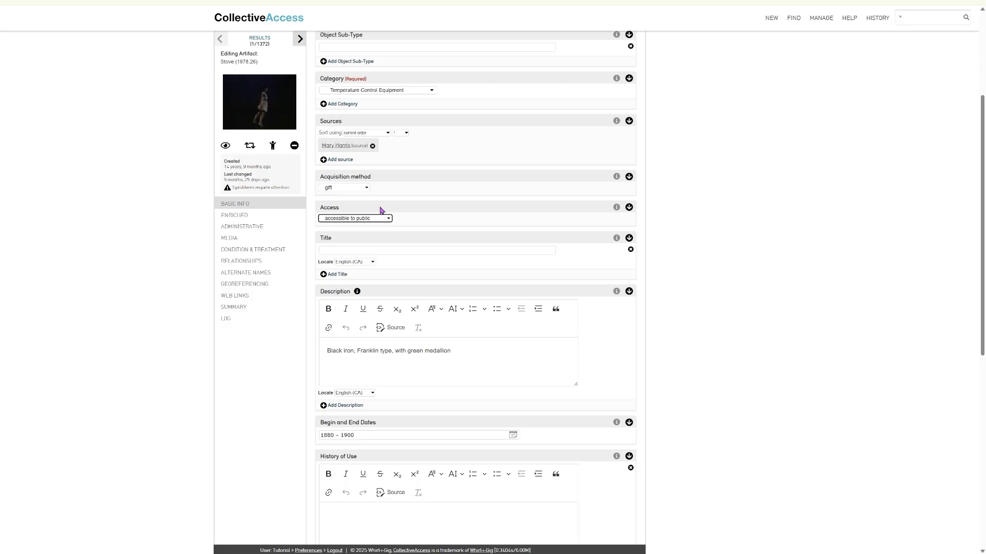
{"action": "scroll", "coordinate": [381, 210], "scroll_direction": "down", "scroll_amount": 8}
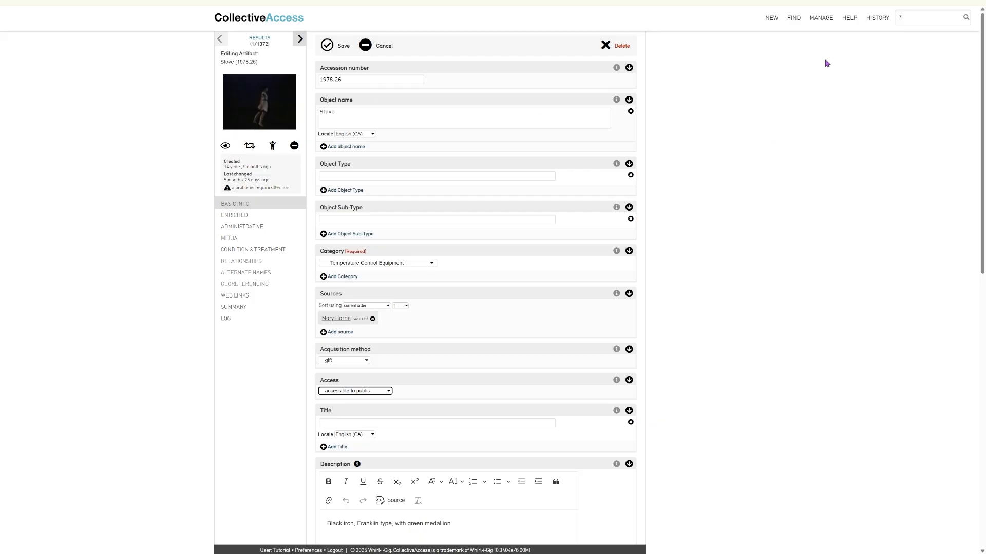
{"action": "mouse_move", "coordinate": [827, 23]}
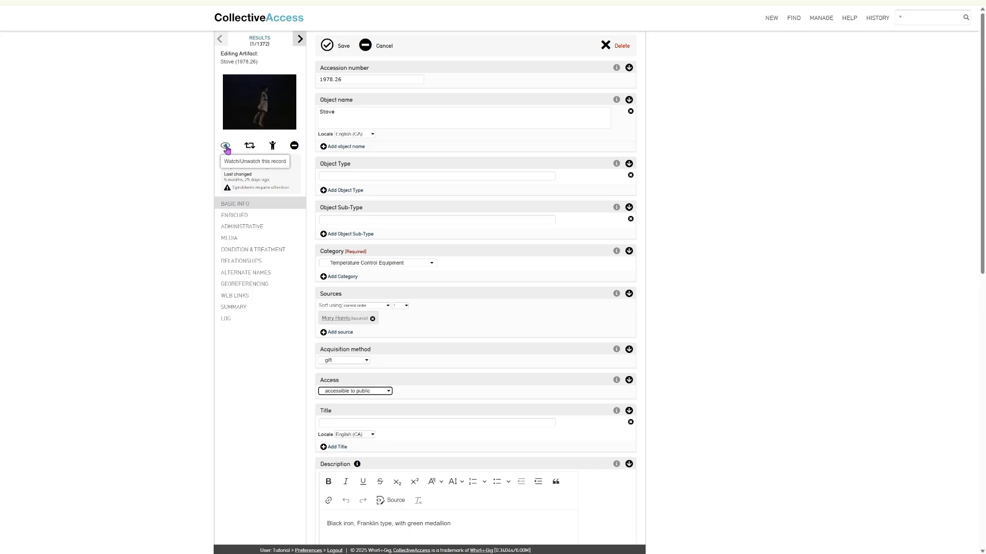
{"action": "left_click", "coordinate": [250, 149]}
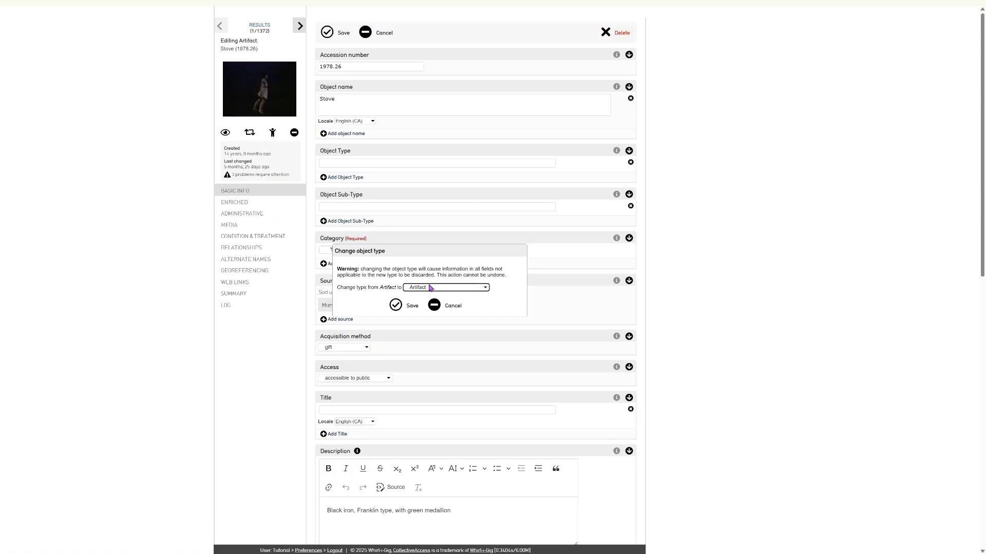
Save Artifact as the Stove's object type, then toggle the record summary off and on
{"action": "left_click", "coordinate": [397, 306]}
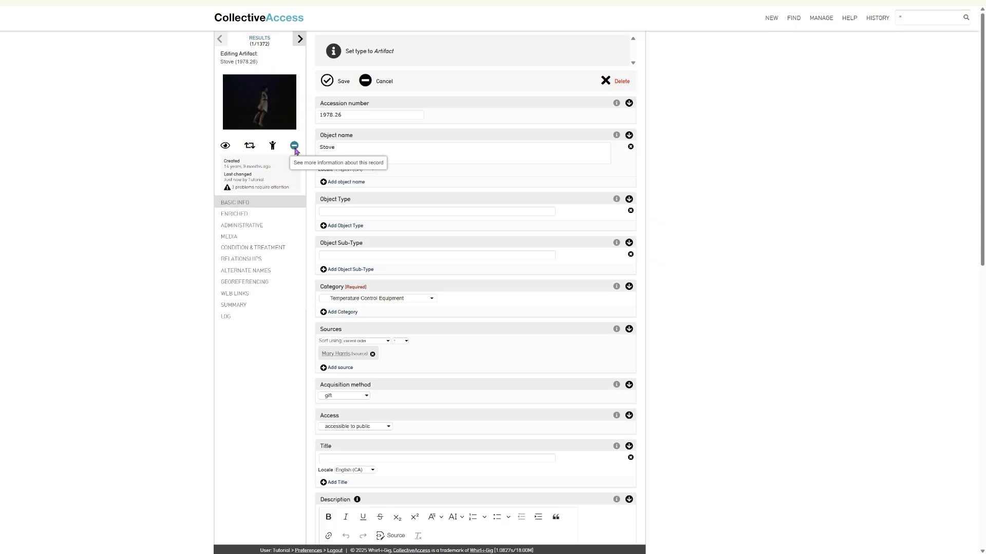
{"action": "left_click", "coordinate": [295, 147]}
{"action": "left_click", "coordinate": [295, 148]}
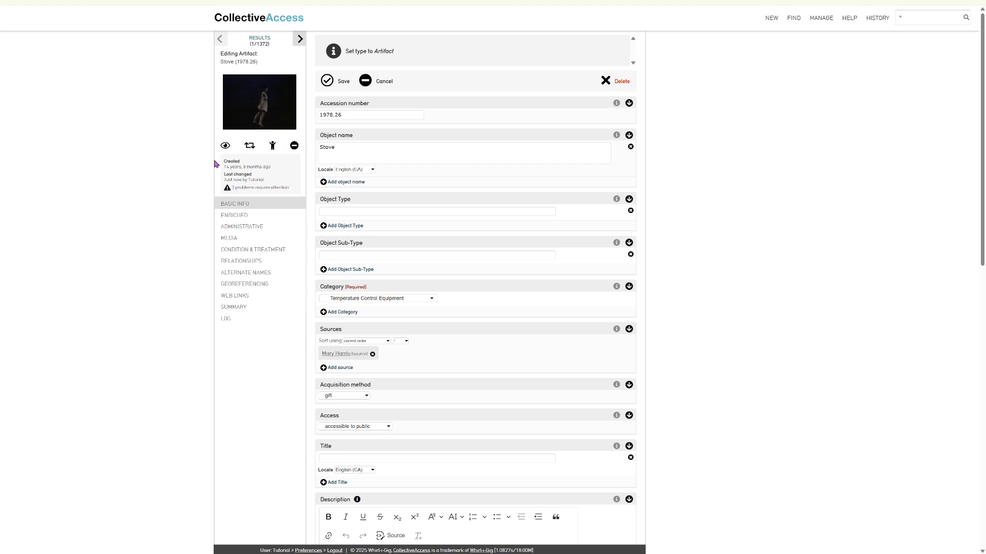
{"action": "mouse_move", "coordinate": [217, 183]}
{"action": "scroll", "coordinate": [318, 107], "scroll_direction": "down", "scroll_amount": 12}
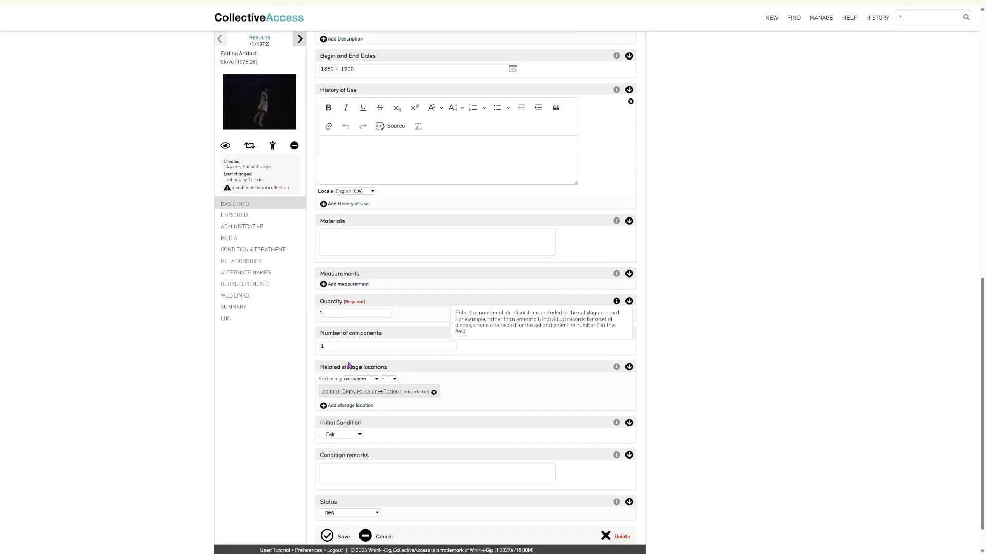
{"action": "scroll", "coordinate": [348, 366], "scroll_direction": "down", "scroll_amount": 1}
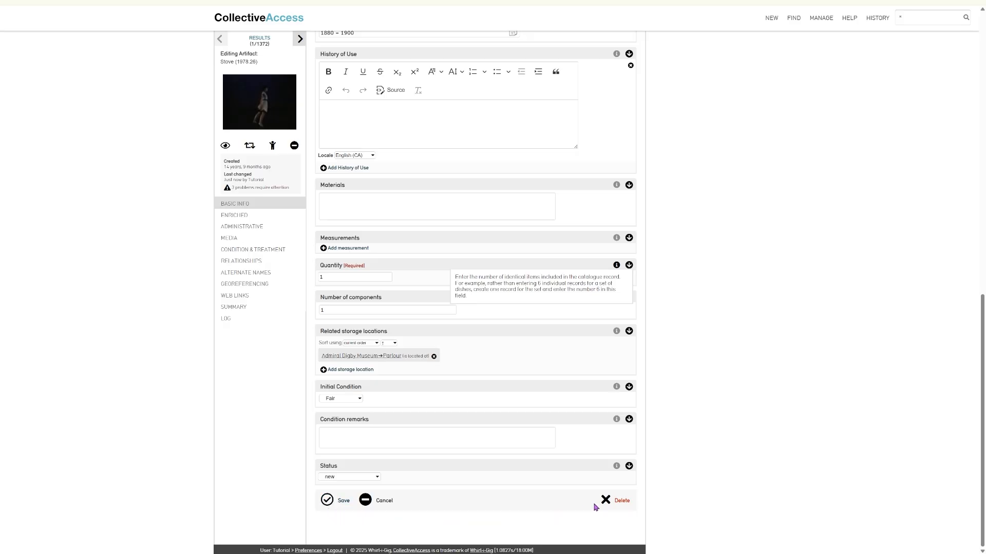
{"action": "scroll", "coordinate": [594, 504], "scroll_direction": "up", "scroll_amount": 12}
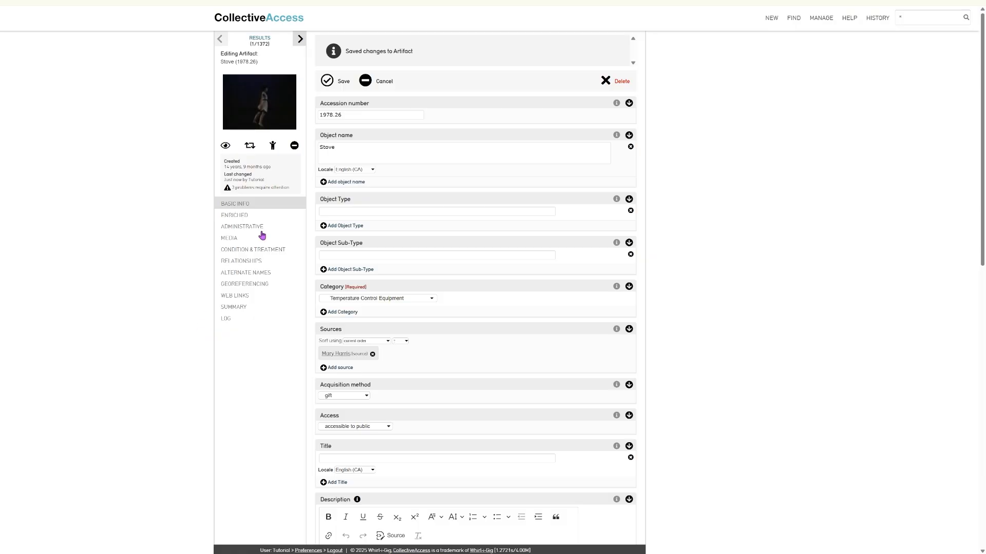
Show the Enriched fields, add a manufacturer row under Made in Nova Scotia, and start the Culture field
{"action": "left_click", "coordinate": [241, 217]}
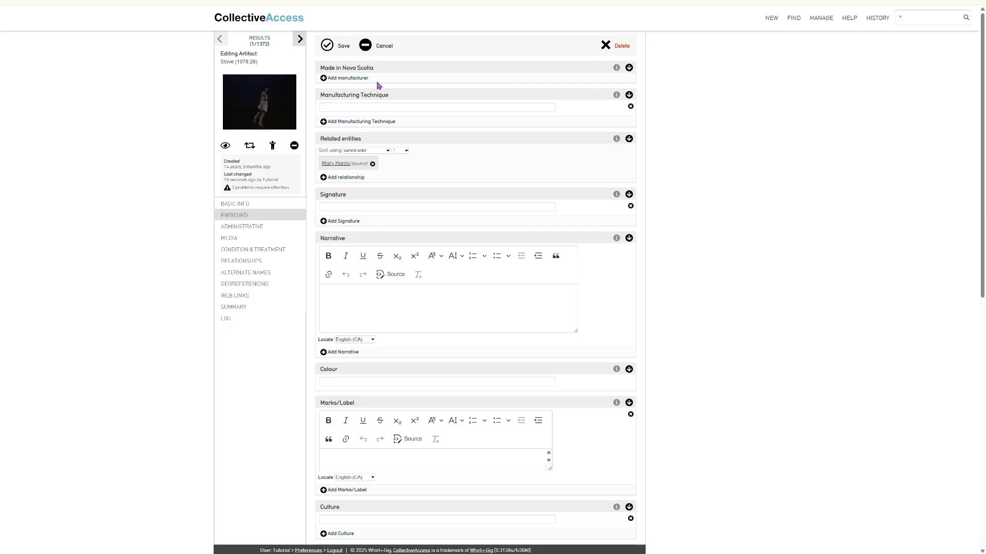
{"action": "left_click", "coordinate": [362, 79]}
{"action": "left_click", "coordinate": [363, 80]}
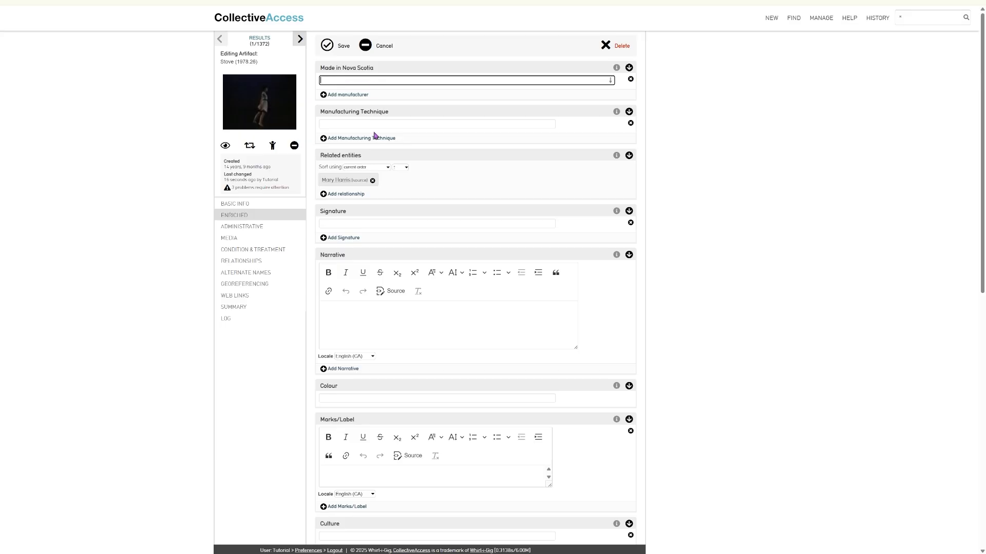
{"action": "scroll", "coordinate": [380, 131], "scroll_direction": "down", "scroll_amount": 5}
{"action": "scroll", "coordinate": [370, 134], "scroll_direction": "down", "scroll_amount": 3}
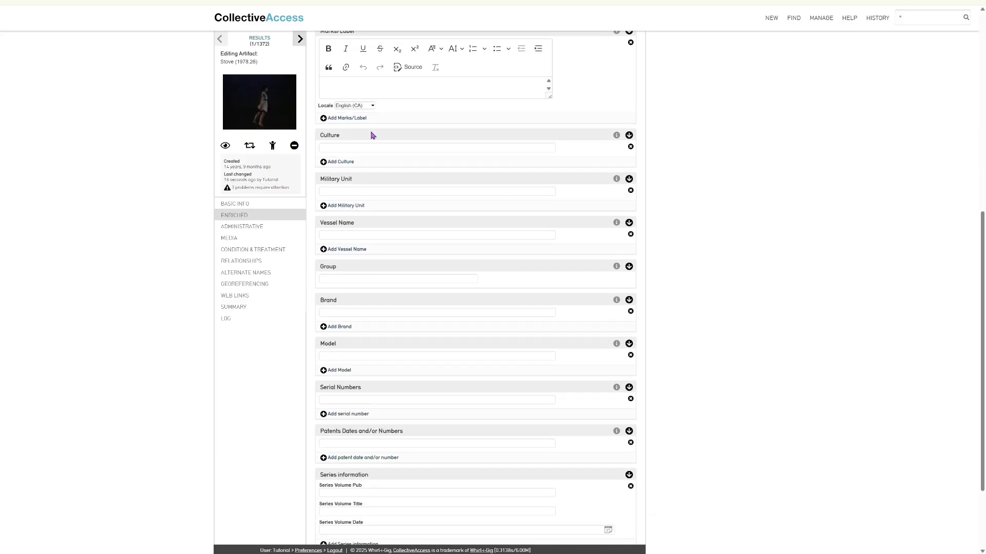
{"action": "left_click", "coordinate": [364, 104]}
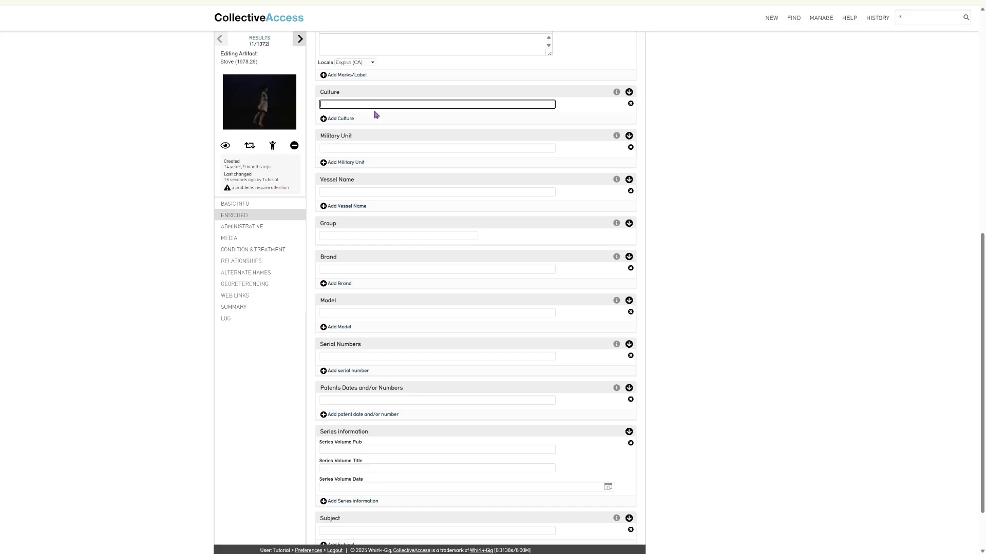
Review the Military Unit field guidance and save the Stove artifact
{"action": "scroll", "coordinate": [371, 124], "scroll_direction": "down", "scroll_amount": 2}
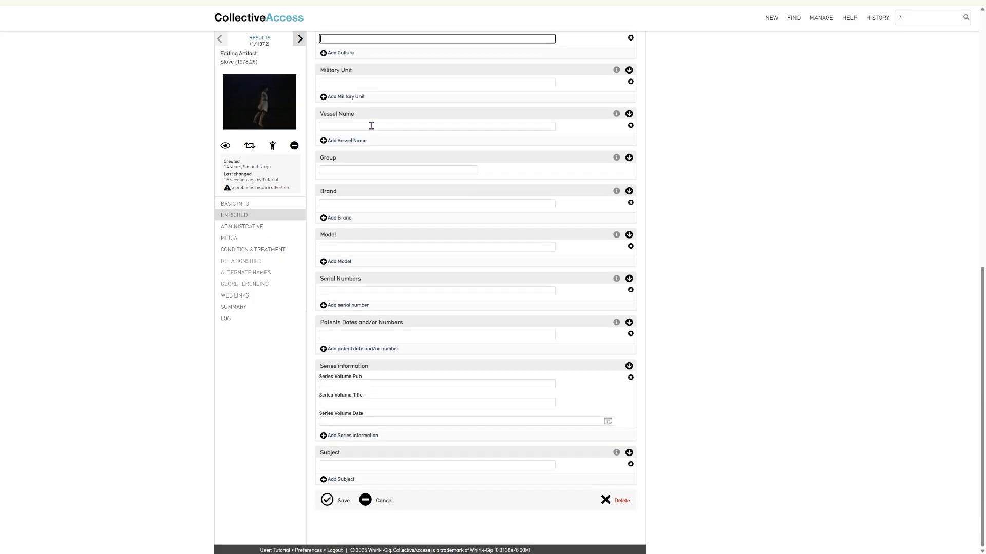
{"action": "scroll", "coordinate": [371, 124], "scroll_direction": "up", "scroll_amount": 1}
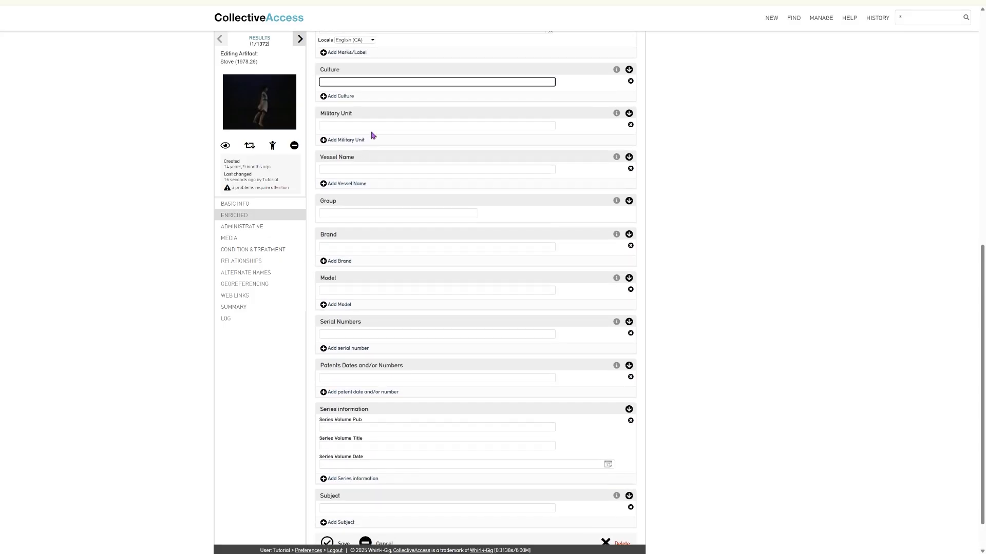
{"action": "left_click", "coordinate": [615, 116]}
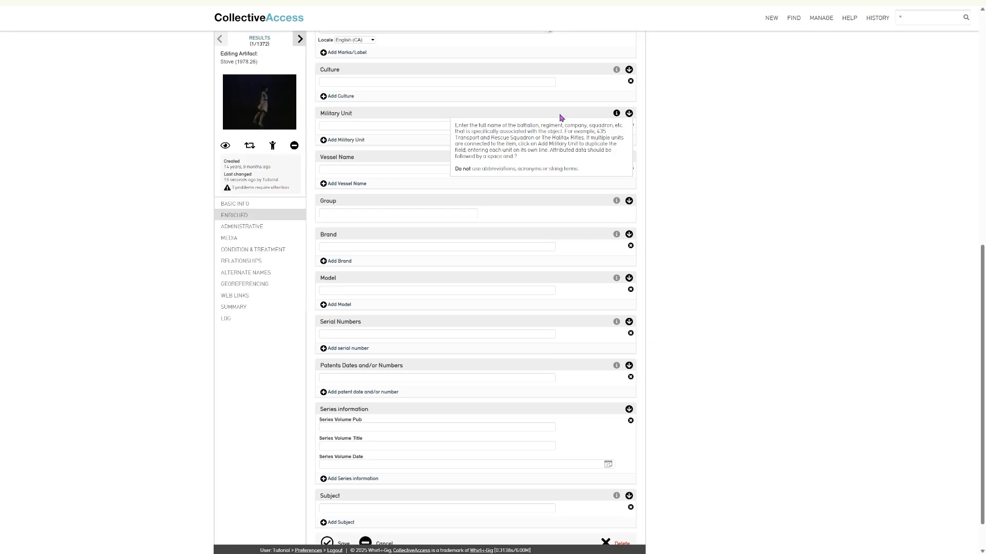
{"action": "scroll", "coordinate": [448, 120], "scroll_direction": "up", "scroll_amount": 8}
{"action": "scroll", "coordinate": [429, 122], "scroll_direction": "up", "scroll_amount": 1}
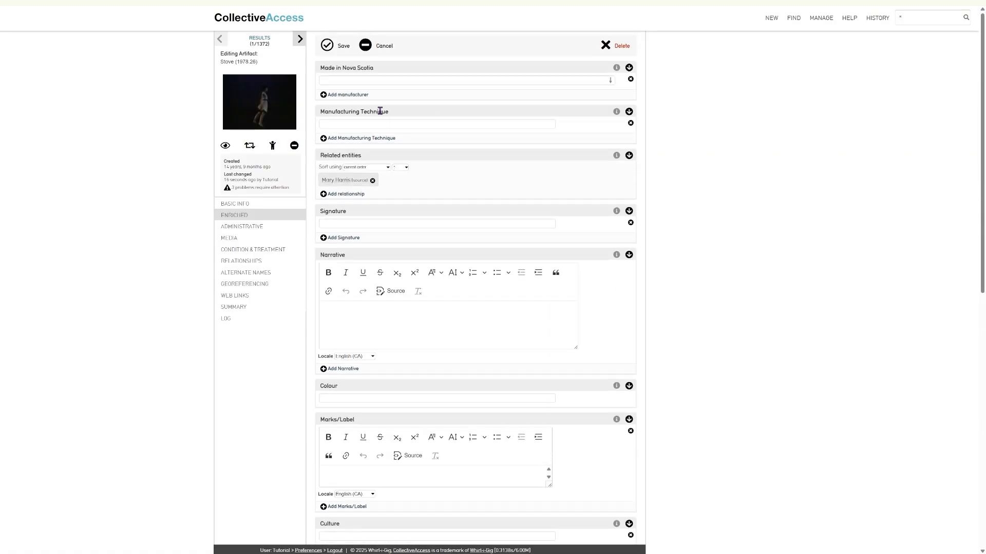
{"action": "left_click", "coordinate": [328, 47]}
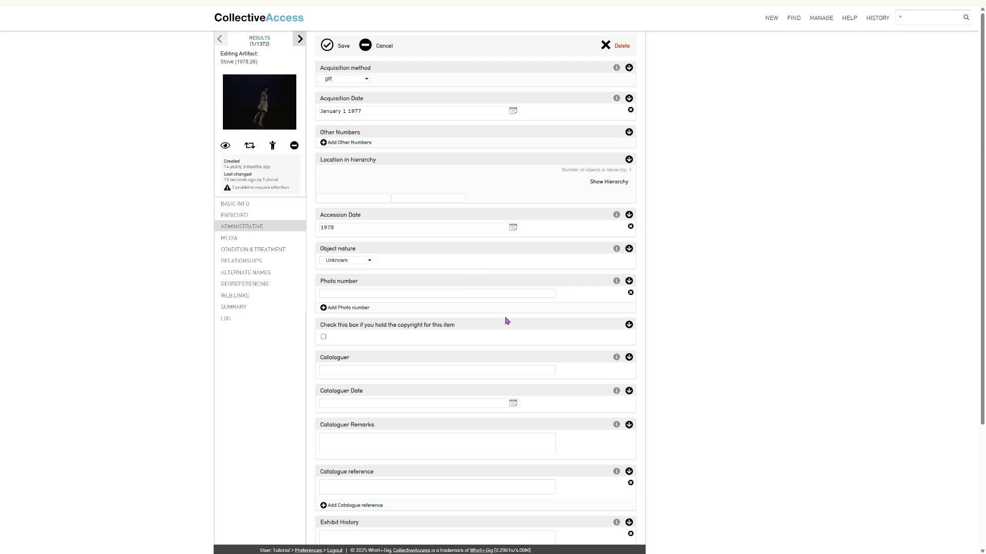
Scroll through the Stove record's Administrative section to review its empty fields
{"action": "scroll", "coordinate": [446, 221], "scroll_direction": "down", "scroll_amount": 3}
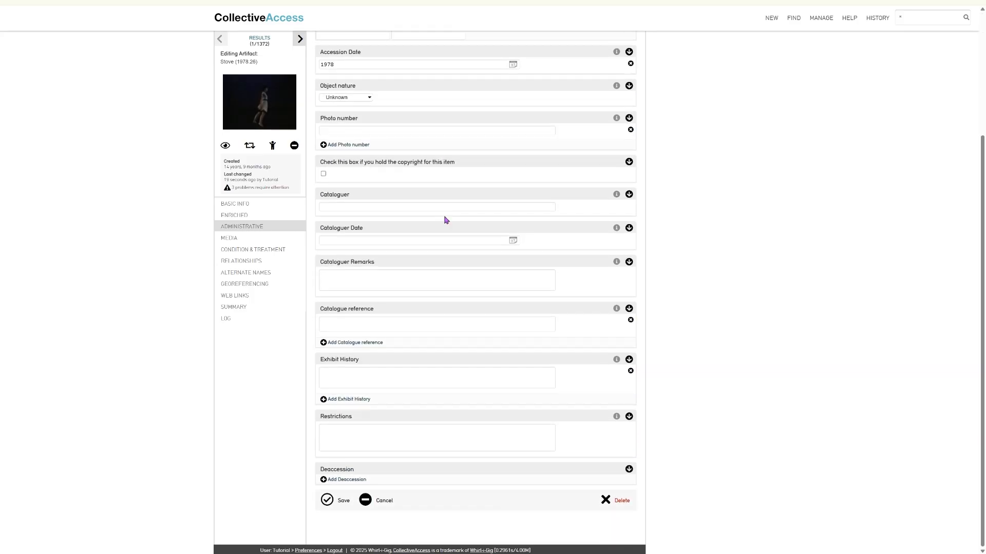
{"action": "scroll", "coordinate": [445, 220], "scroll_direction": "up", "scroll_amount": 3}
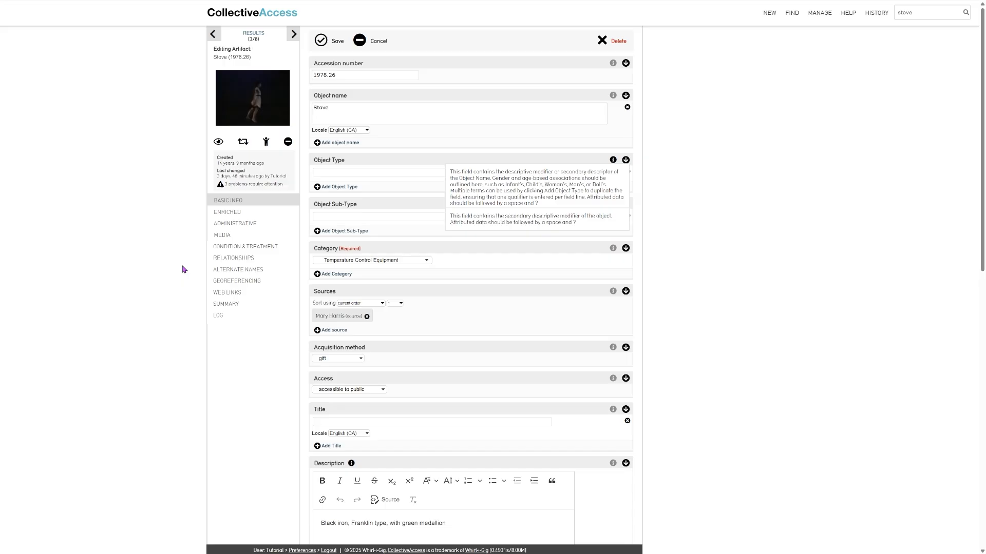
Open the Georeferencing map and search it for 'nova scotia'
{"action": "left_click", "coordinate": [244, 283]}
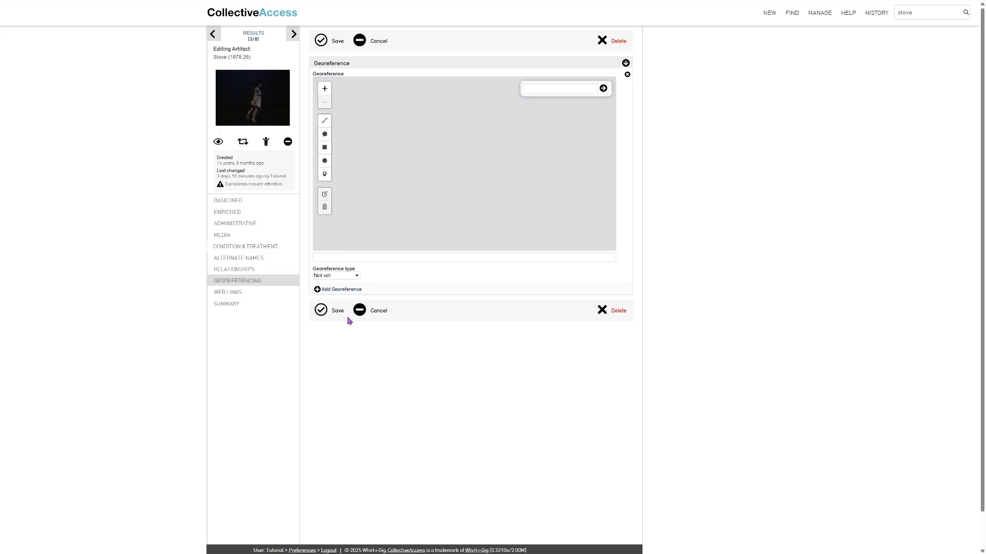
{"action": "left_click", "coordinate": [542, 91]}
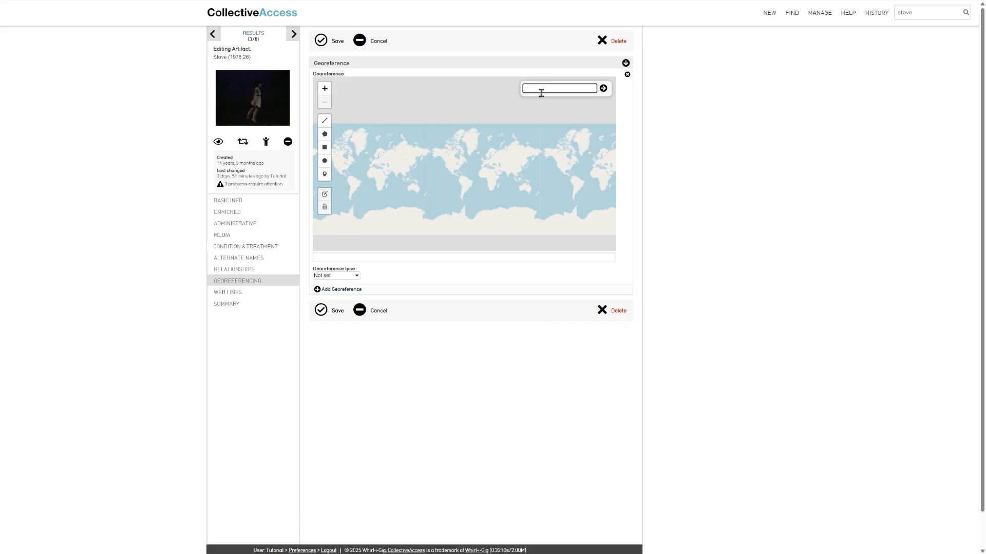
{"action": "type", "text": "nova scoti"}
{"action": "type", "text": "a"}
{"action": "key", "text": "Return"}
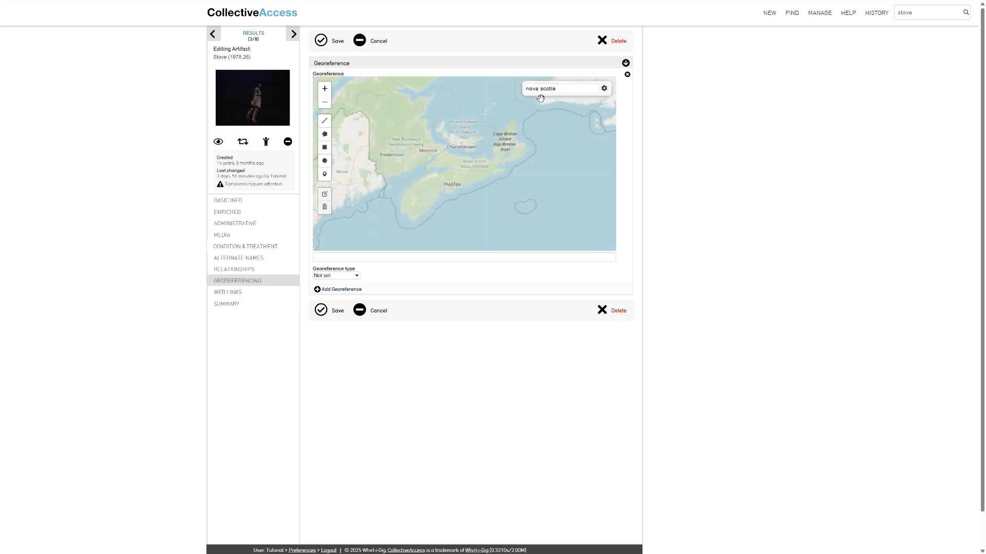
Place a point marker near Halifax and check the georeference type choices
{"action": "left_click", "coordinate": [325, 177]}
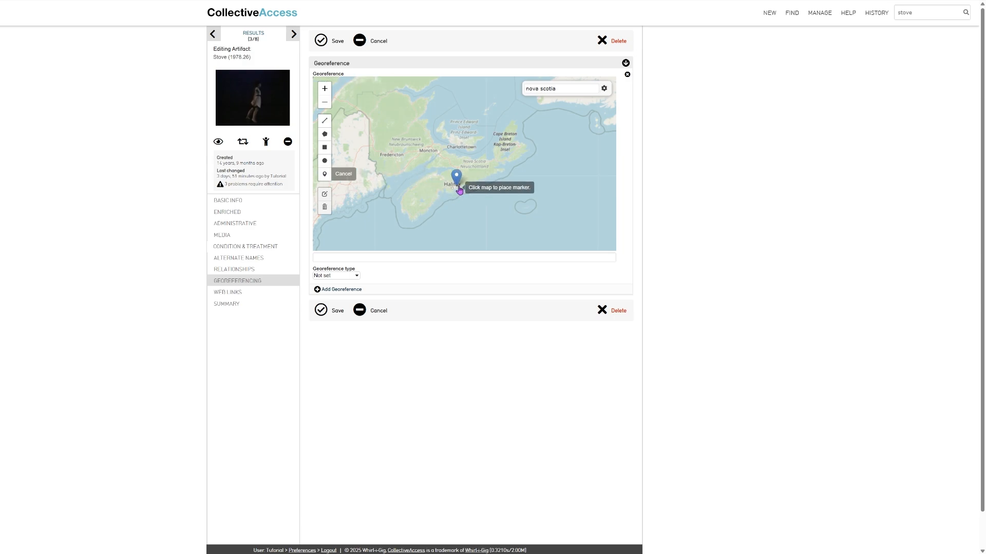
{"action": "left_click_drag", "start_coordinate": [456, 181], "coordinate": [440, 186]}
{"action": "left_click", "coordinate": [439, 183]}
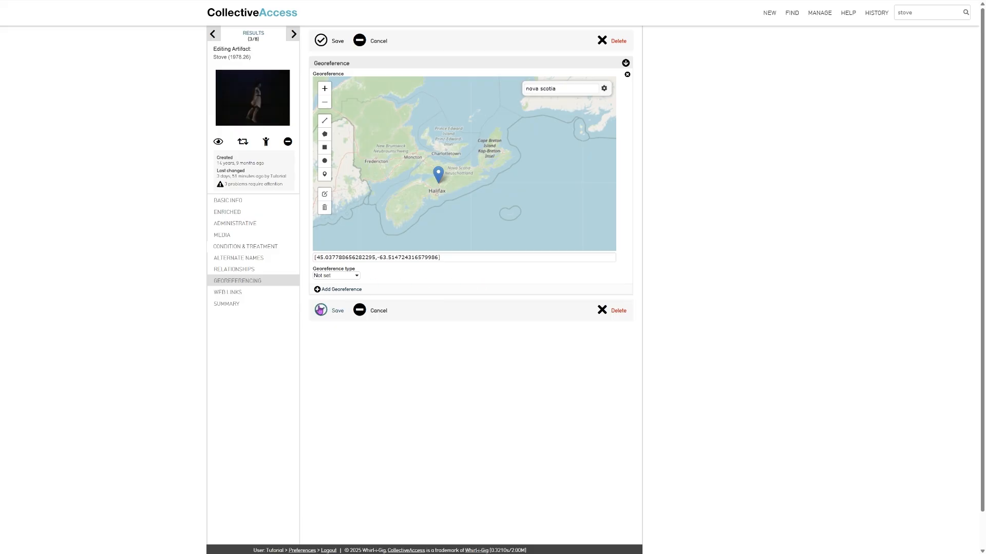
{"action": "left_click", "coordinate": [329, 276]}
Save the Halifax marker, then add and save a second marker at the Dilly Dally cafe on Quinpool Rd
{"action": "left_click", "coordinate": [333, 311]}
{"action": "type", "text": "dilly dall"}
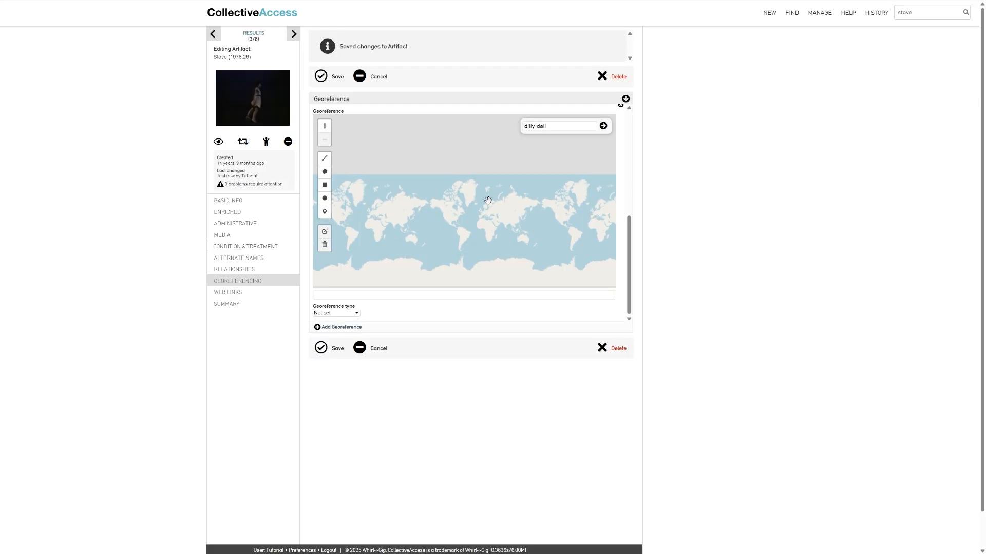
{"action": "type", "text": "y cafe, halifax"}
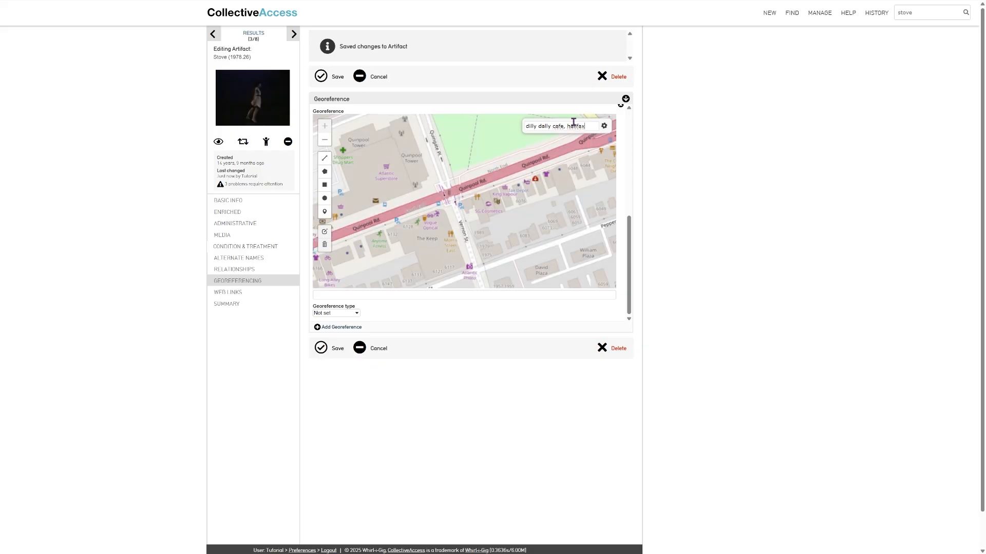
{"action": "left_click", "coordinate": [324, 211]}
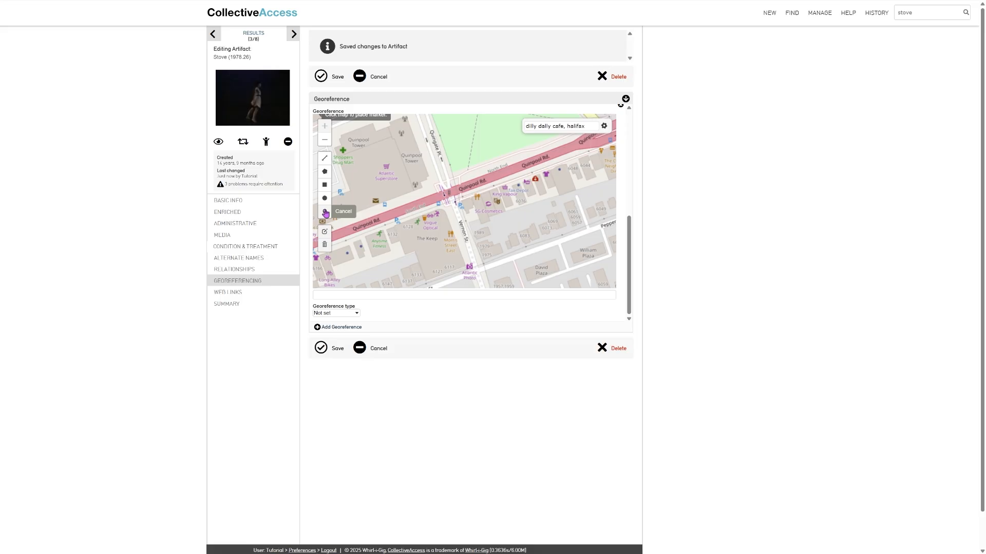
{"action": "left_click", "coordinate": [467, 206]}
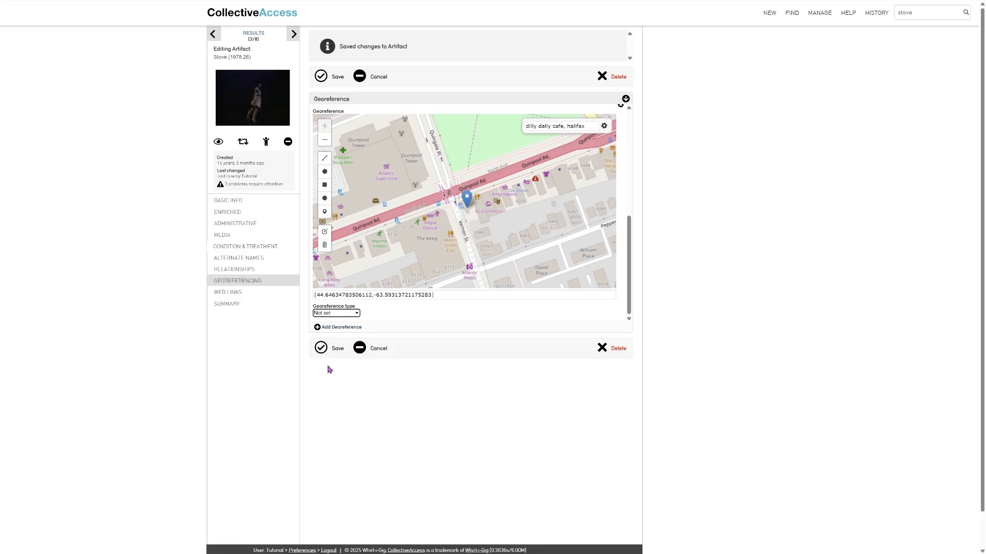
{"action": "left_click", "coordinate": [321, 348]}
Move through the page to reach the Book record's Media section
{"action": "mouse_move", "coordinate": [631, 196]}
{"action": "left_mouse_down"}
{"action": "mouse_move", "coordinate": [641, 313]}
{"action": "mouse_move", "coordinate": [631, 180]}
{"action": "left_mouse_up"}
{"action": "scroll", "coordinate": [514, 222], "scroll_direction": "down", "scroll_amount": 5}
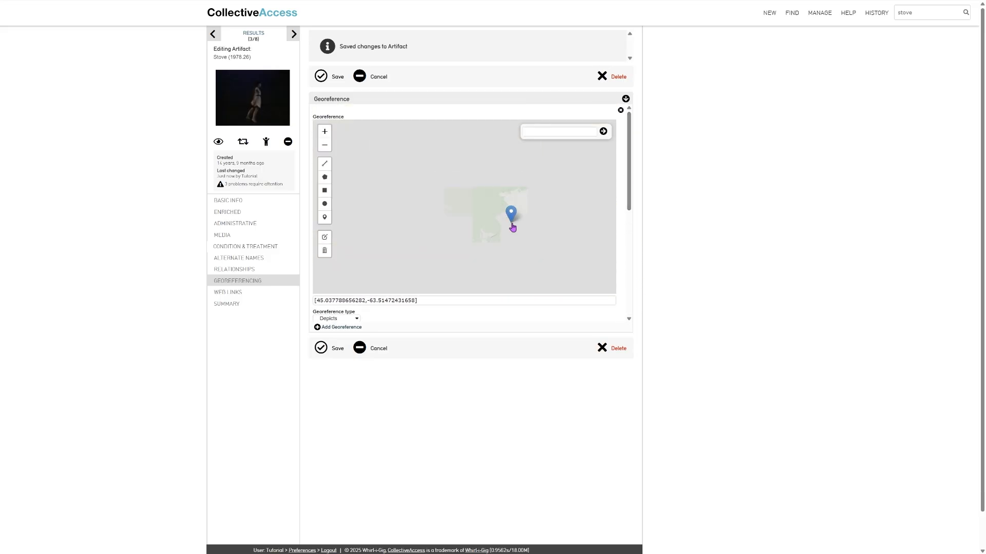
{"action": "mouse_move", "coordinate": [634, 173]}
{"action": "left_mouse_down"}
{"action": "mouse_move", "coordinate": [631, 299]}
{"action": "mouse_move", "coordinate": [625, 176]}
{"action": "left_mouse_up"}
{"action": "scroll", "coordinate": [525, 229], "scroll_direction": "down", "scroll_amount": 3}
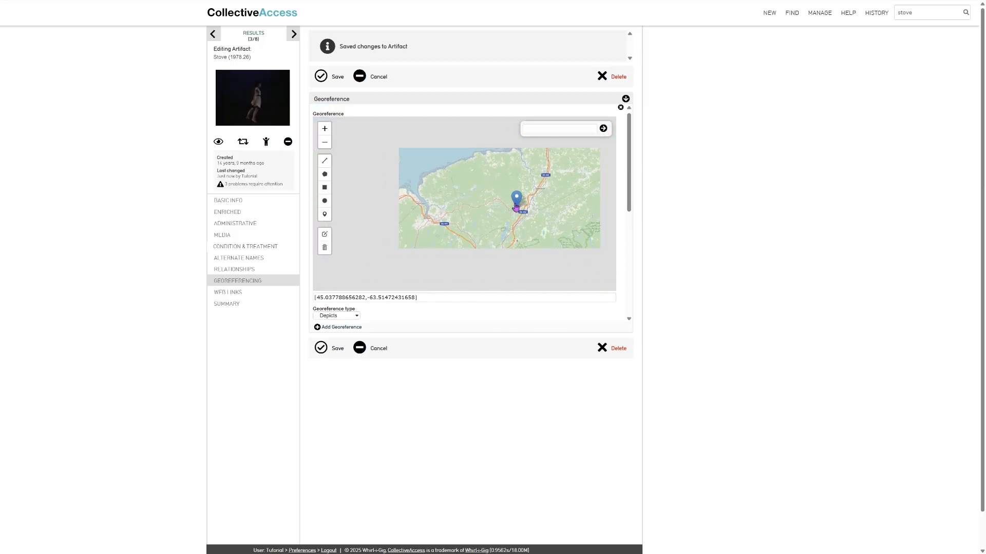
{"action": "scroll", "coordinate": [524, 228], "scroll_direction": "down", "scroll_amount": 1}
{"action": "left_click_drag", "start_coordinate": [629, 192], "coordinate": [630, 281]}
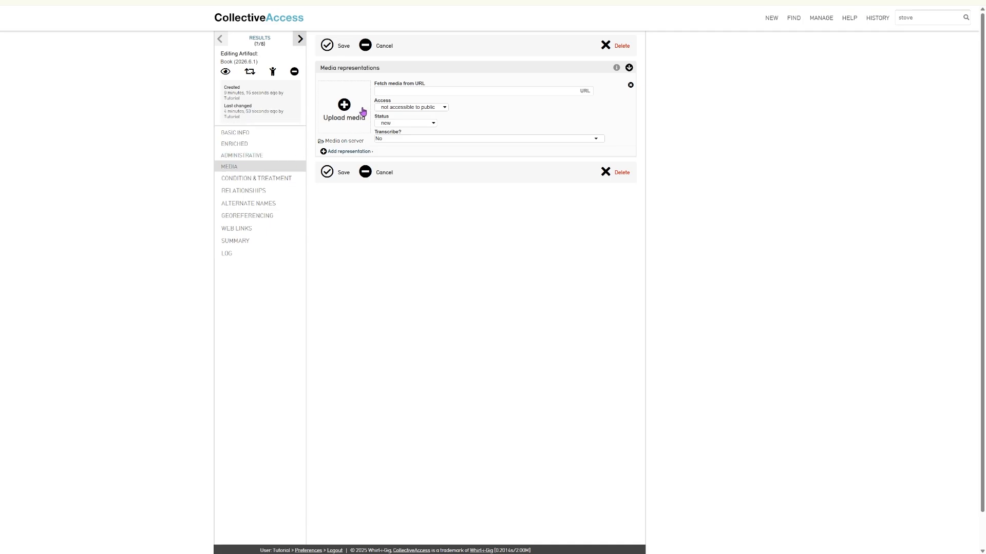
Upload an image file to the Book record as public media and save the record
{"action": "left_click", "coordinate": [345, 106]}
{"action": "double_click", "coordinate": [468, 113]}
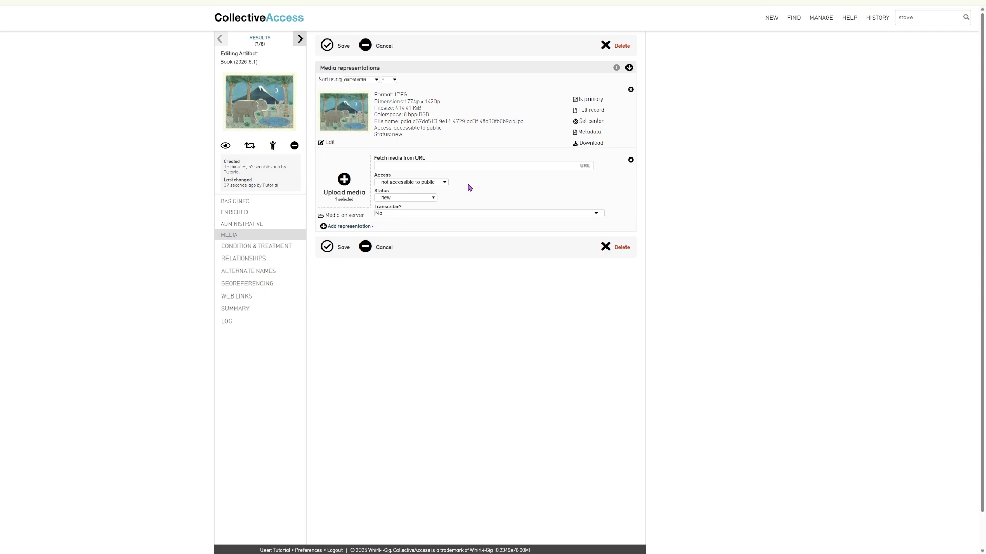
{"action": "left_click", "coordinate": [436, 184]}
{"action": "left_click", "coordinate": [431, 191]}
{"action": "left_click", "coordinate": [327, 247]}
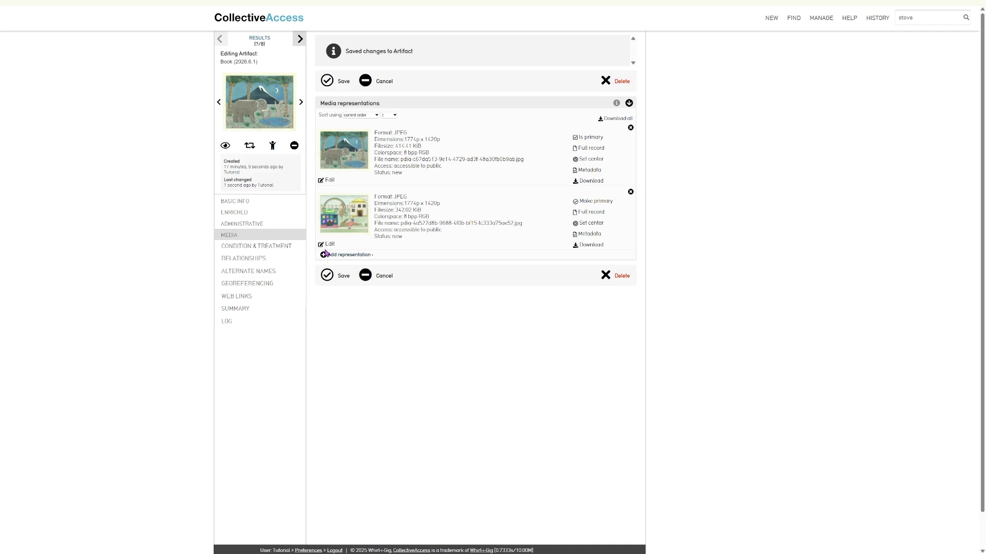
{"action": "left_click", "coordinate": [329, 245]}
Set the second image's access to not accessible to public and save
{"action": "left_click", "coordinate": [406, 222]}
{"action": "key", "text": "Down"}
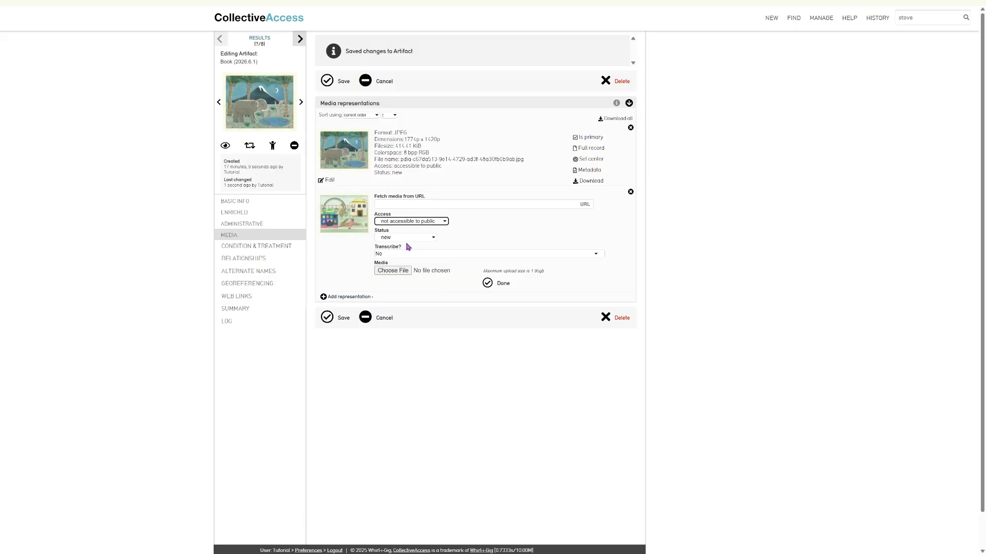
{"action": "left_click", "coordinate": [327, 317]}
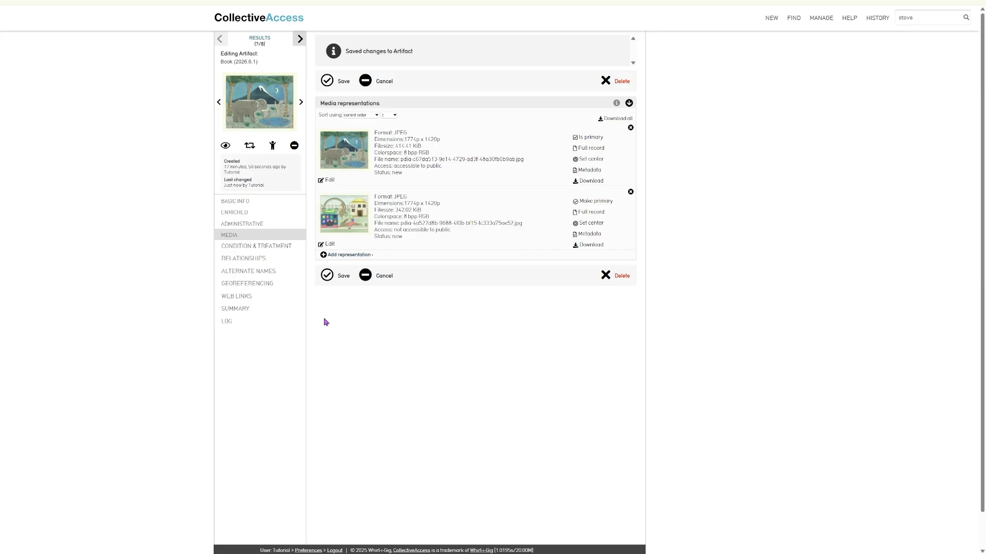
Make the second image accessible to public with Transcribe set to Yes, and save
{"action": "left_click", "coordinate": [328, 245]}
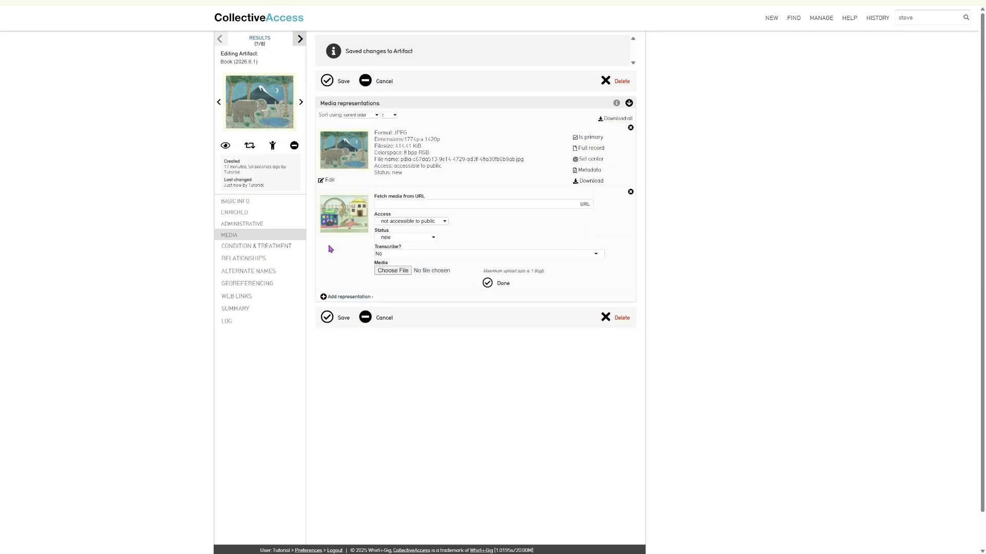
{"action": "left_click", "coordinate": [407, 255]}
{"action": "left_click", "coordinate": [406, 268]}
{"action": "left_click", "coordinate": [412, 221]}
{"action": "left_click", "coordinate": [414, 232]}
{"action": "left_click", "coordinate": [327, 318]}
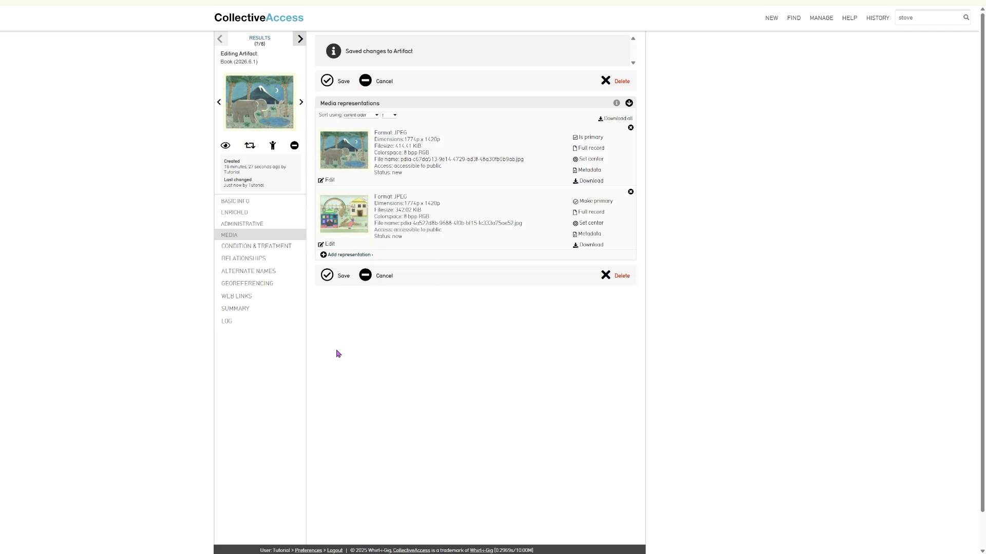
Add an empty media representation, discard it, and save the artifact
{"action": "left_click", "coordinate": [343, 255]}
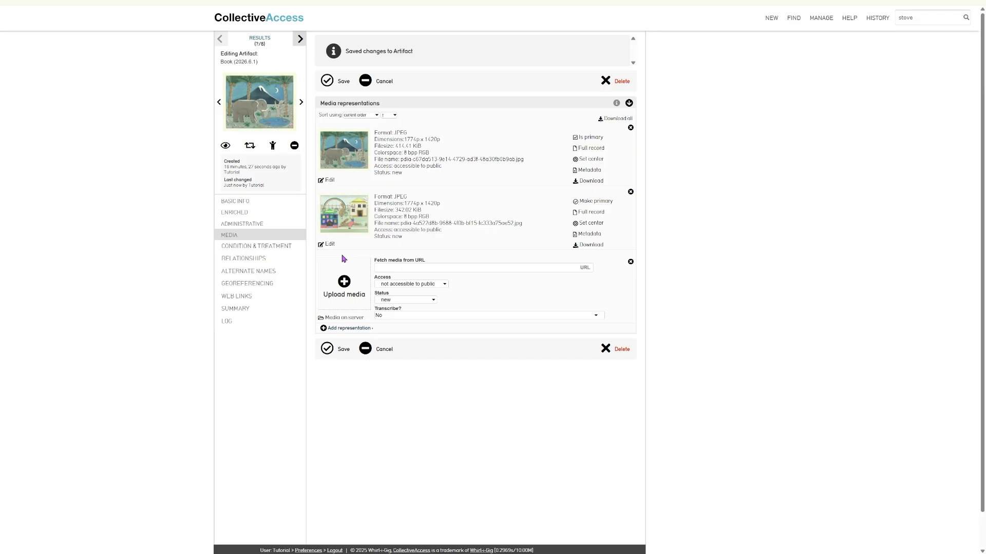
{"action": "left_click", "coordinate": [631, 262]}
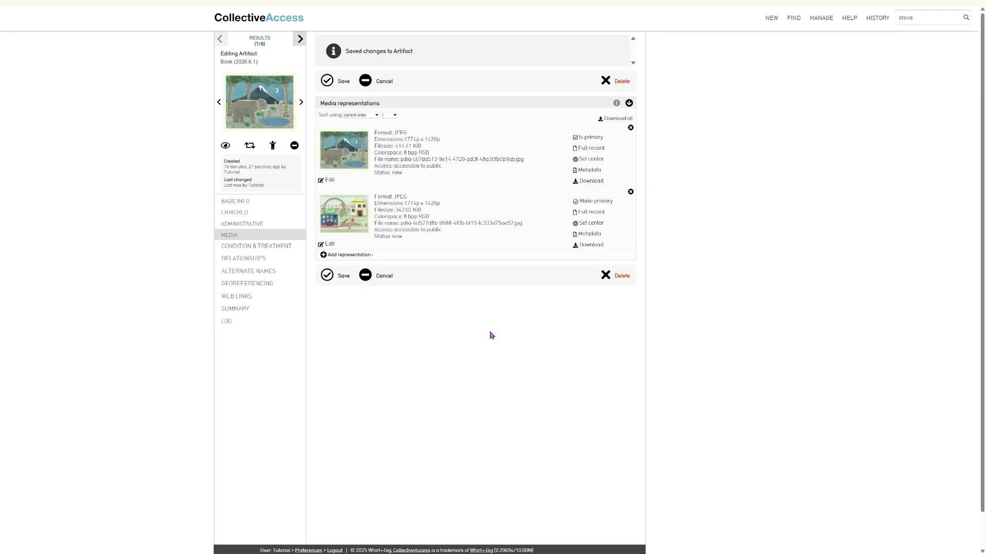
{"action": "left_click", "coordinate": [326, 277]}
{"action": "left_click", "coordinate": [348, 155]}
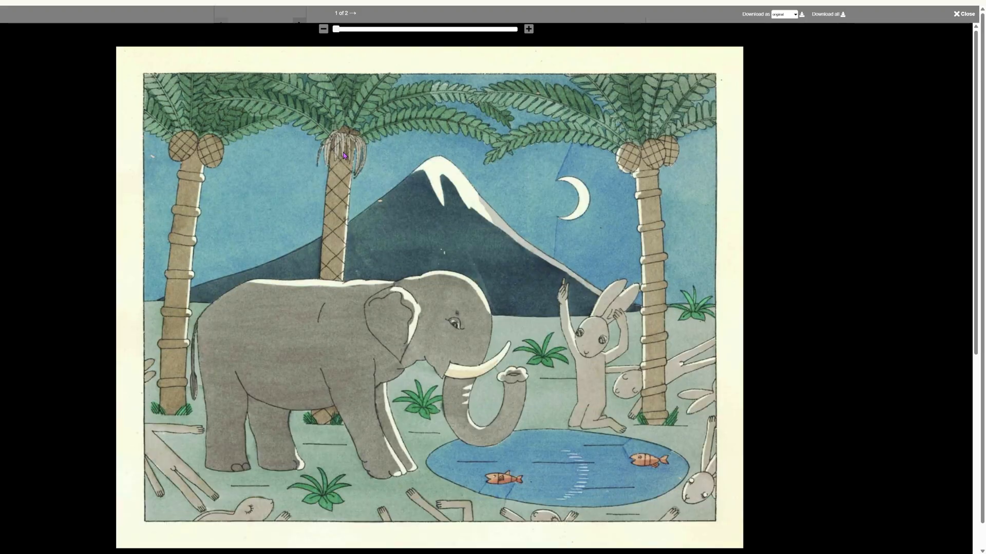
{"action": "left_click", "coordinate": [530, 31]}
{"action": "left_click", "coordinate": [529, 30]}
{"action": "left_click", "coordinate": [324, 31]}
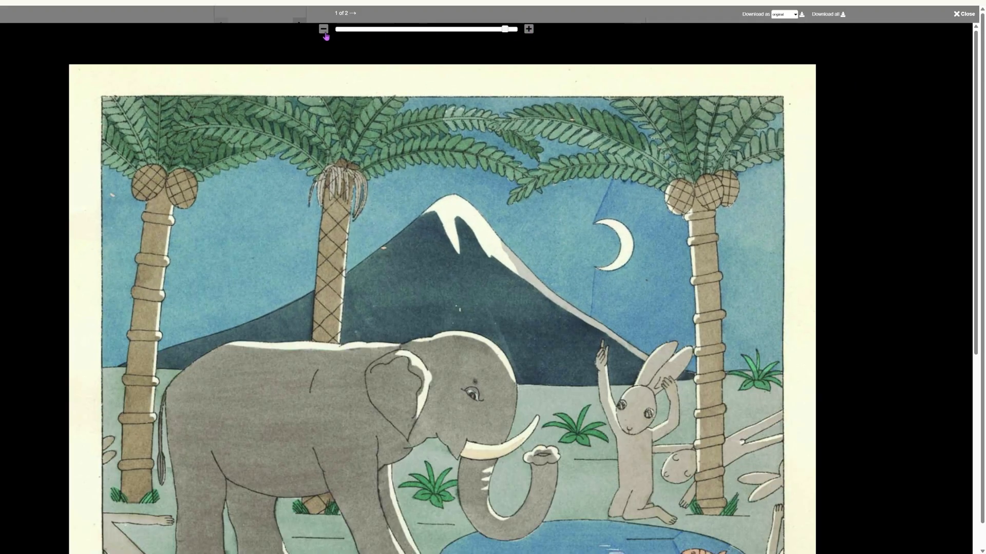
{"action": "left_click", "coordinate": [324, 31]}
{"action": "left_click", "coordinate": [324, 30]}
{"action": "left_click_drag", "start_coordinate": [506, 288], "coordinate": [339, 215]}
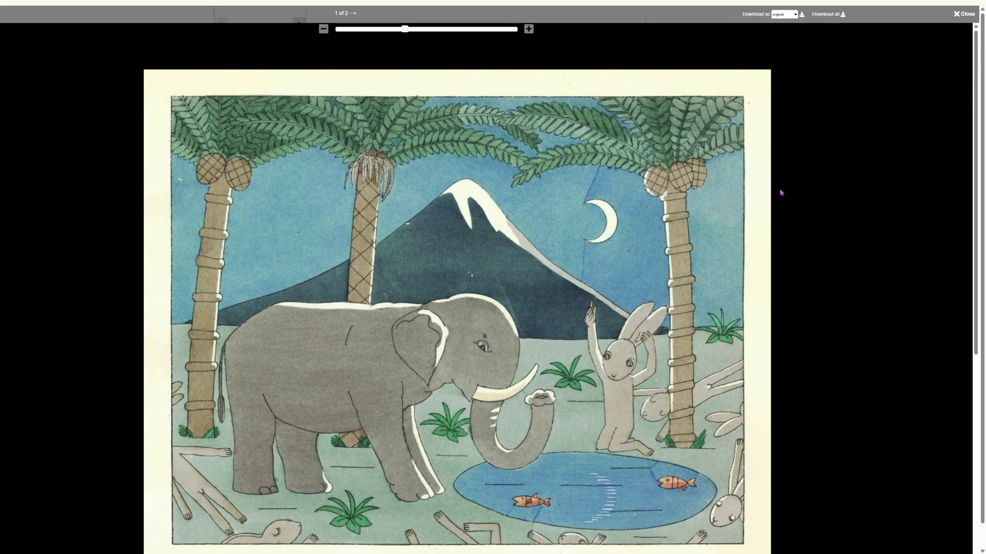
{"action": "left_click", "coordinate": [965, 16]}
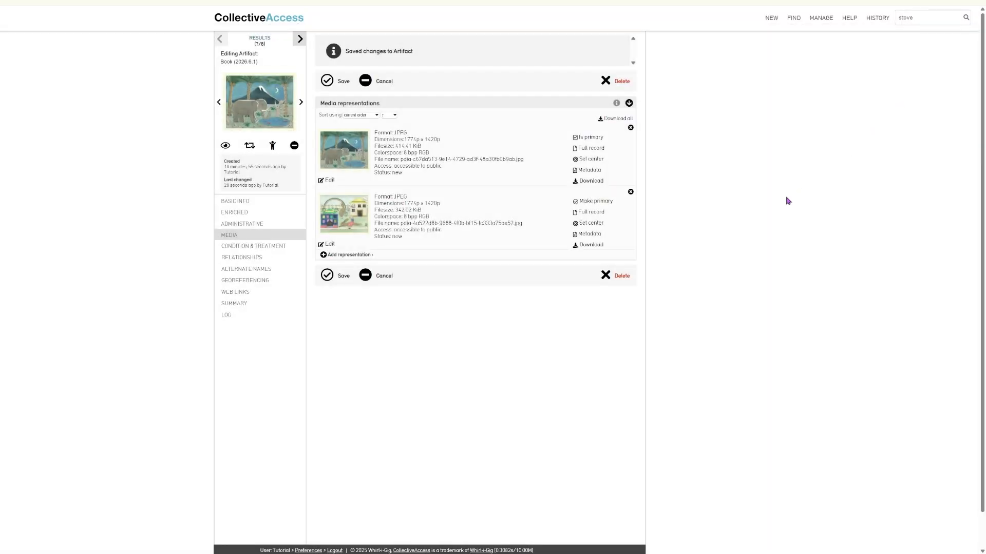
{"action": "left_click", "coordinate": [345, 215]}
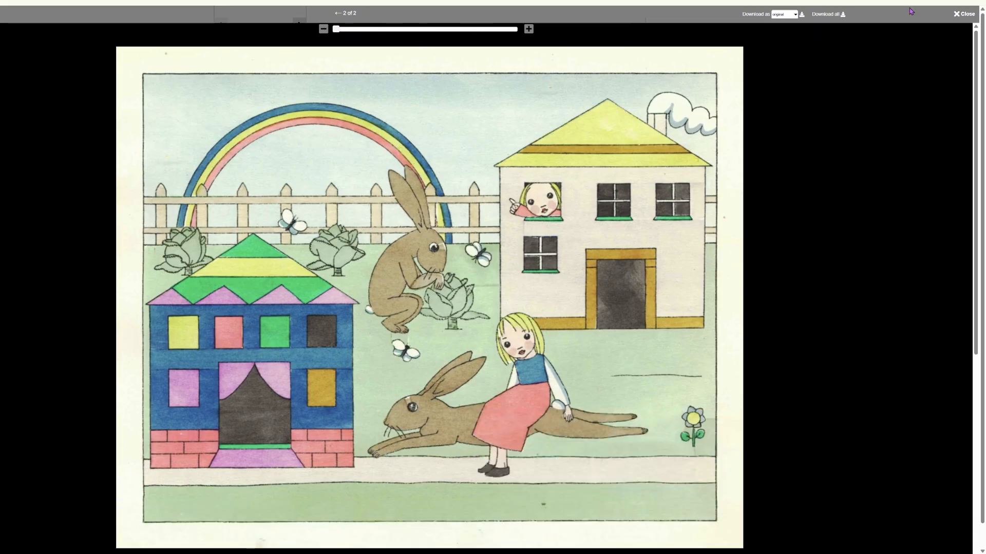
{"action": "left_click", "coordinate": [964, 13]}
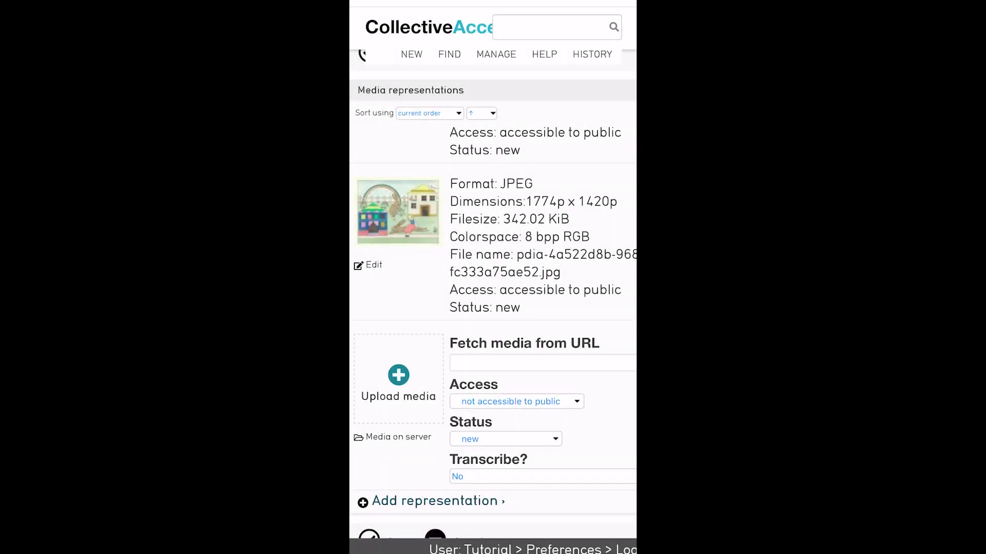
Take a new photo with the phone camera and upload it as the Book's third media file
{"action": "left_click", "coordinate": [399, 376]}
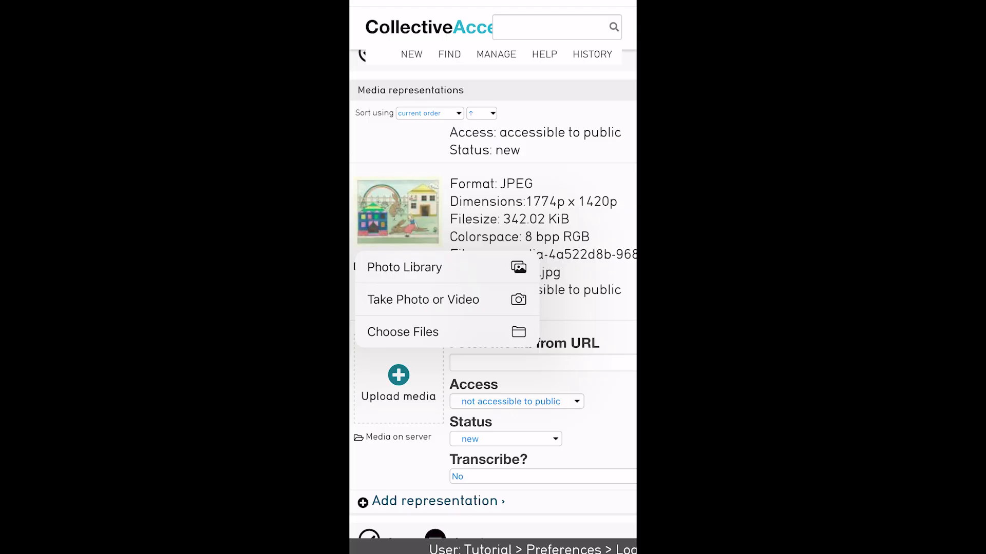
{"action": "left_click", "coordinate": [423, 300]}
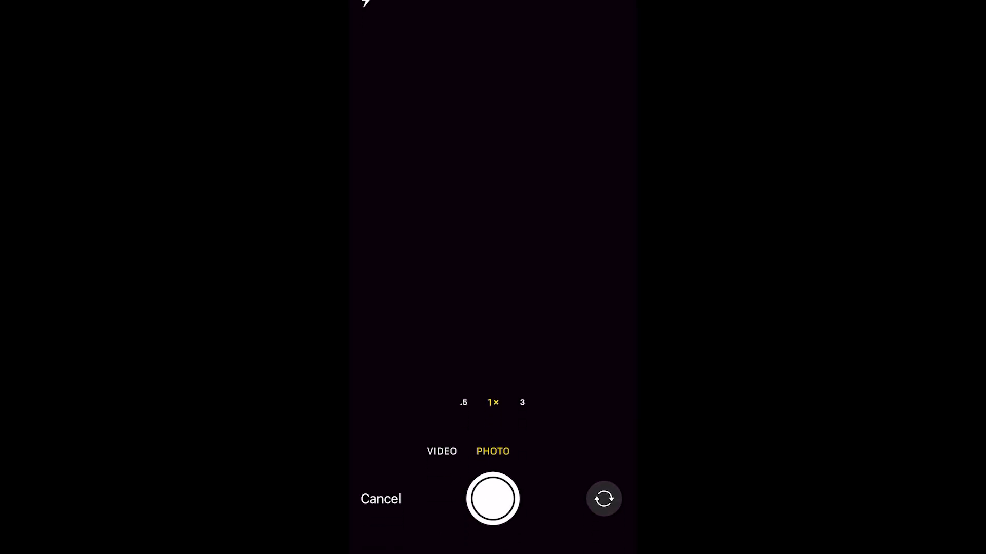
{"action": "left_click", "coordinate": [493, 498]}
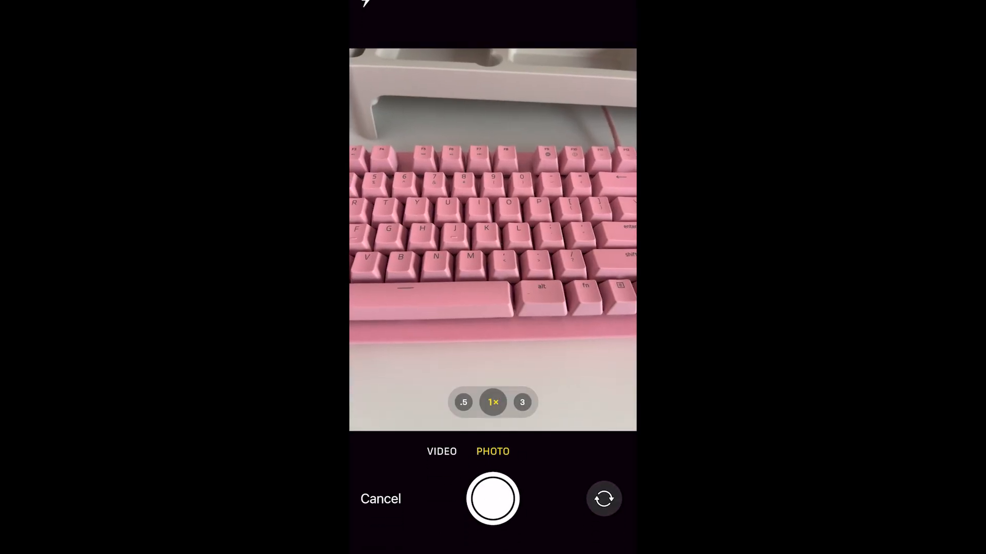
{"action": "left_click", "coordinate": [595, 529]}
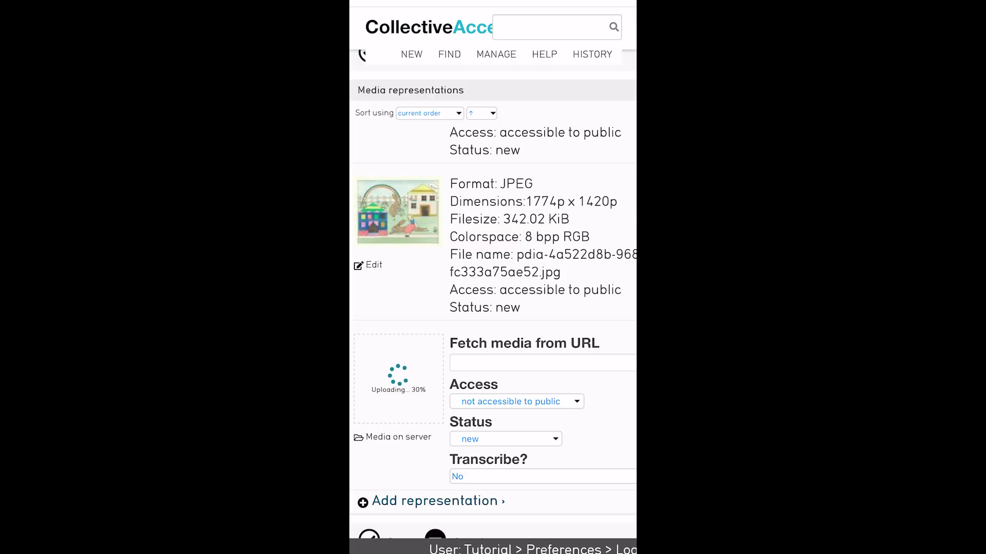
{"action": "scroll", "coordinate": [493, 309], "scroll_direction": "down", "scroll_amount": 1}
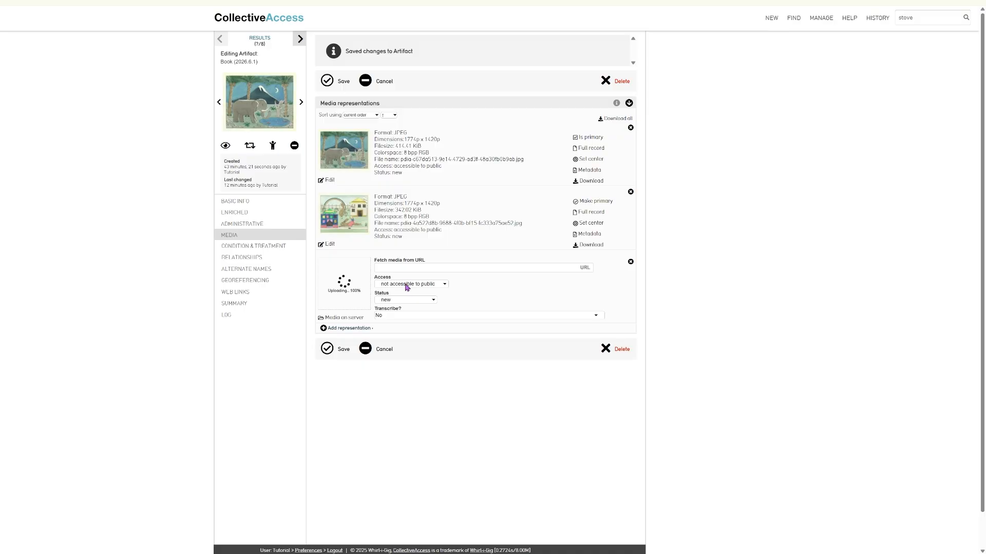
Make the new MPEG-4 video representation accessible to public, save it, and open its annotation editor
{"action": "left_click", "coordinate": [405, 286]}
{"action": "left_click", "coordinate": [406, 299]}
{"action": "left_click", "coordinate": [327, 350]}
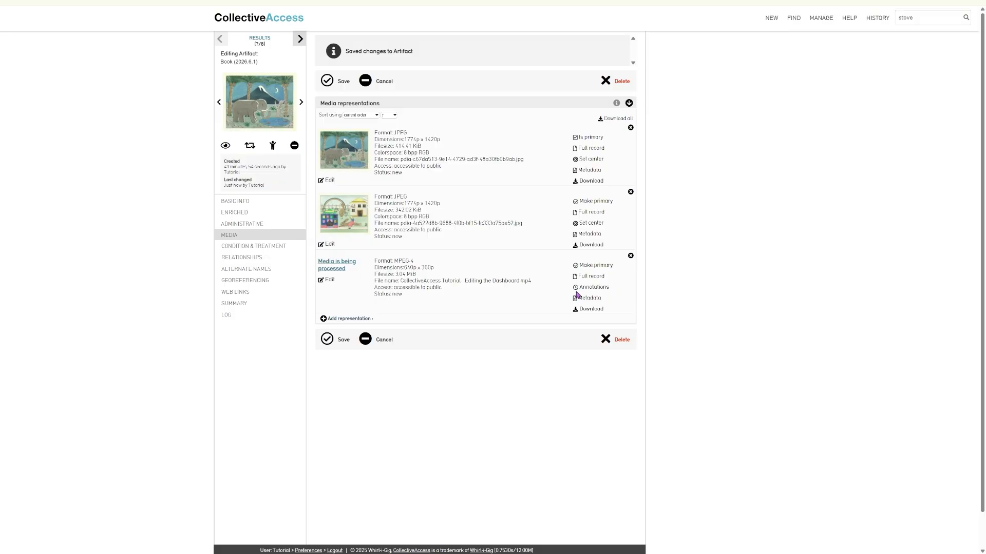
{"action": "left_click", "coordinate": [581, 287]}
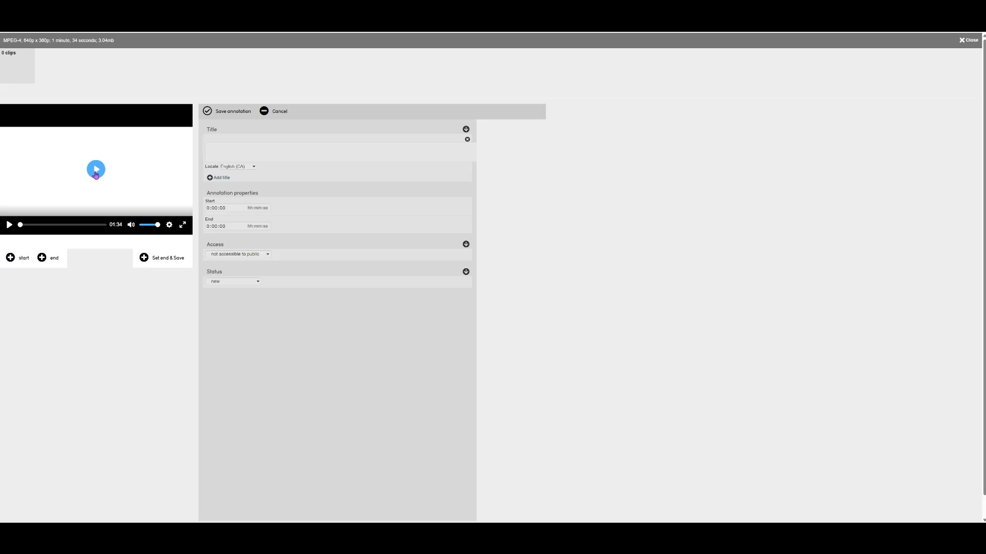
Play the video and mark a publicly accessible clip from 4.7s to 25.2s
{"action": "left_click", "coordinate": [96, 170]}
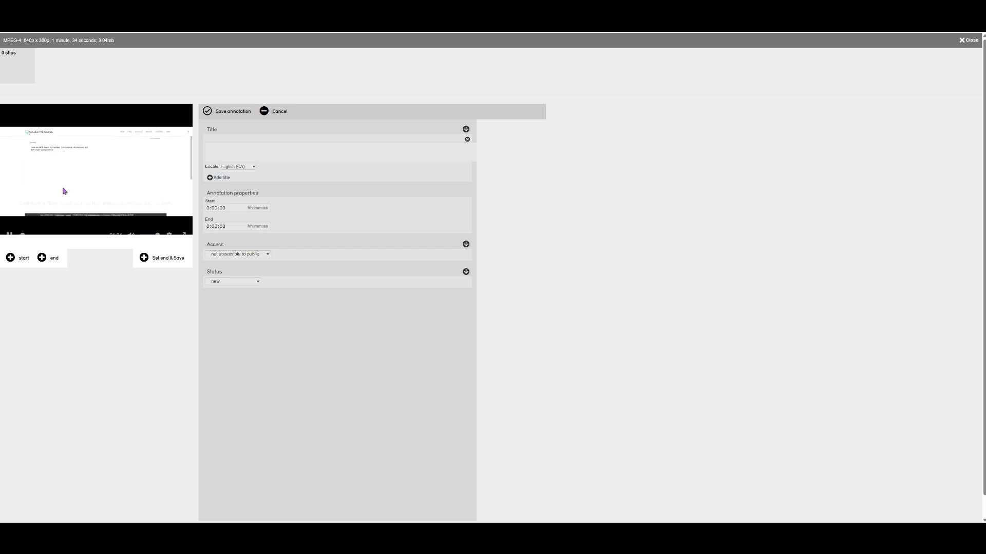
{"action": "left_click", "coordinate": [11, 259]}
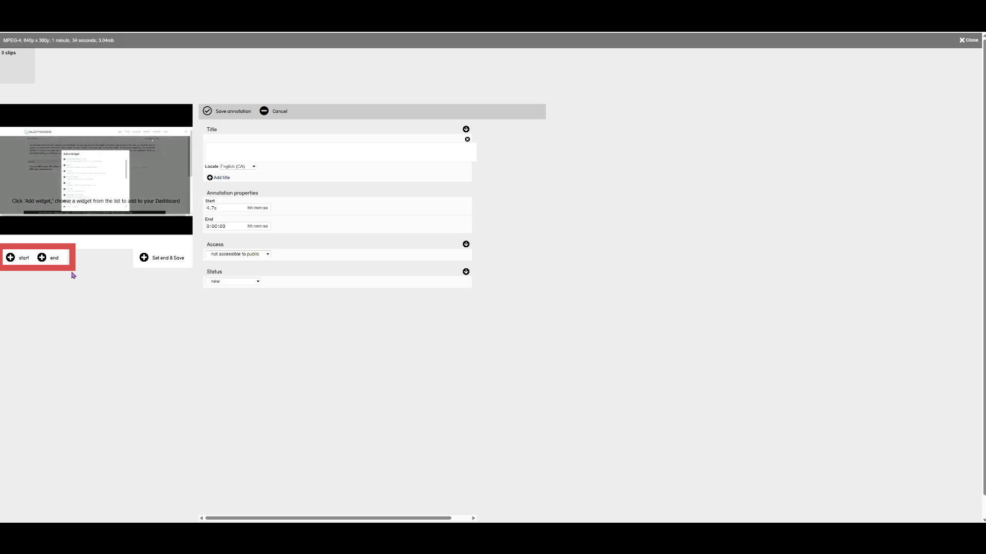
{"action": "left_click", "coordinate": [41, 258]}
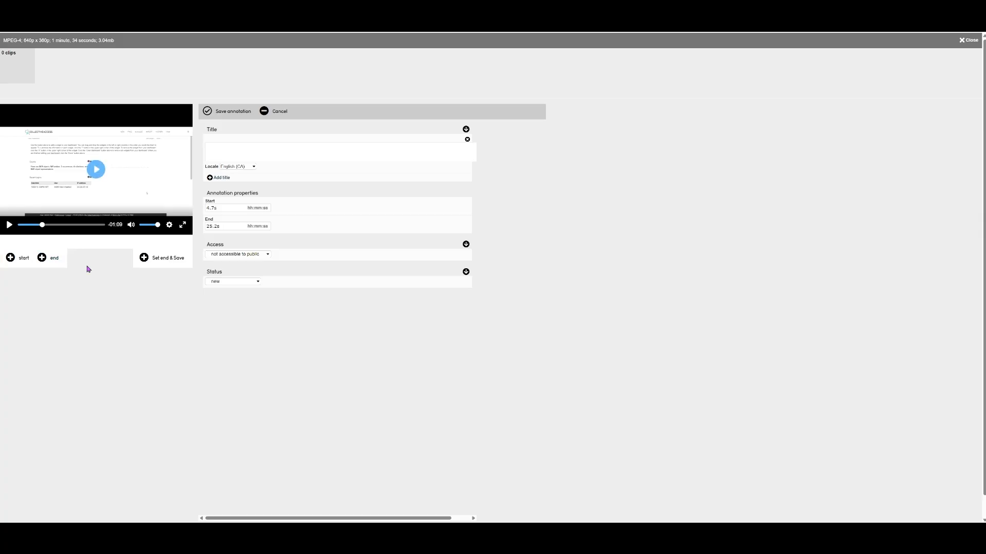
{"action": "left_click", "coordinate": [249, 254]}
{"action": "left_click", "coordinate": [252, 249]}
Save the clip titled 'Adding a widget', then delete it and close the editor
{"action": "left_click", "coordinate": [229, 148]}
{"action": "type", "text": "Adding a widget"}
{"action": "left_click", "coordinate": [238, 116]}
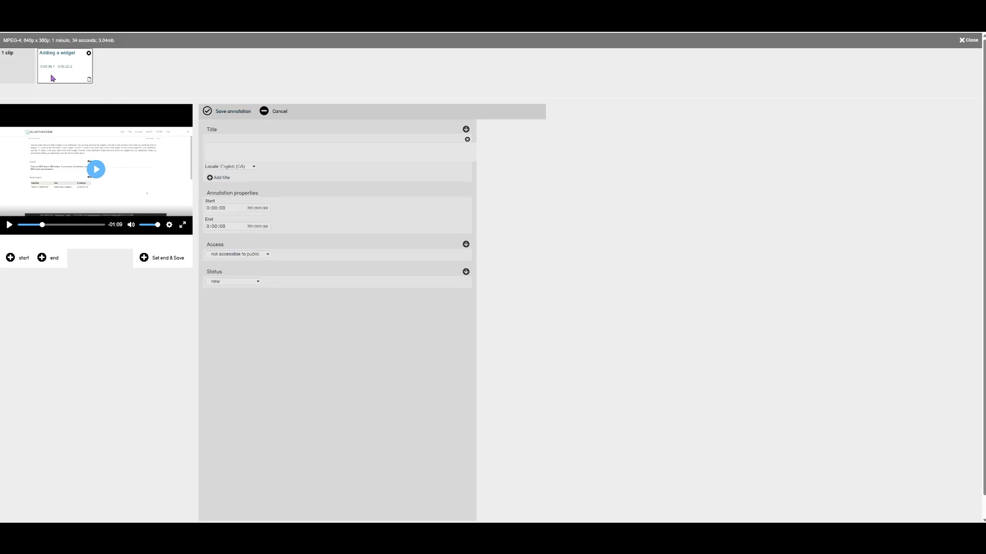
{"action": "left_click", "coordinate": [89, 54]}
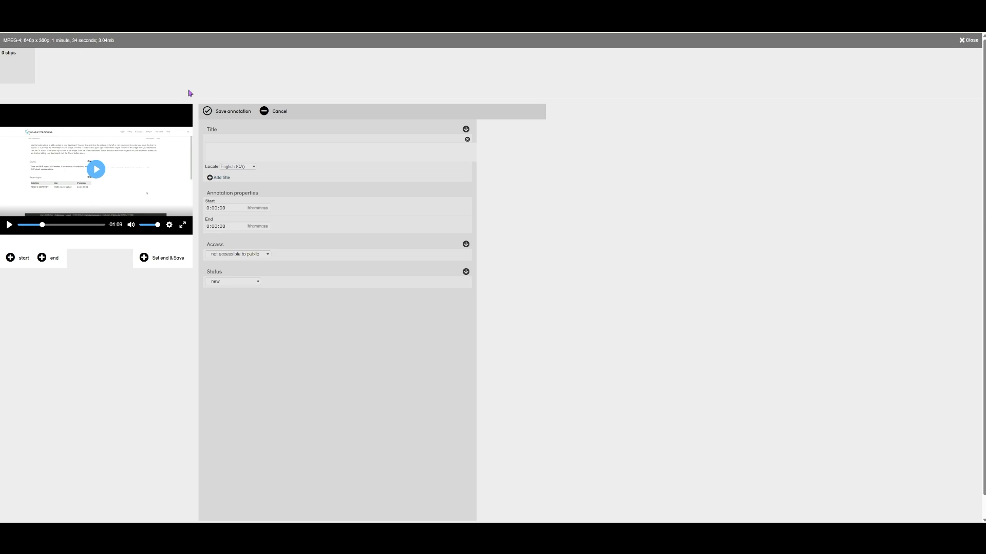
{"action": "left_click", "coordinate": [967, 41]}
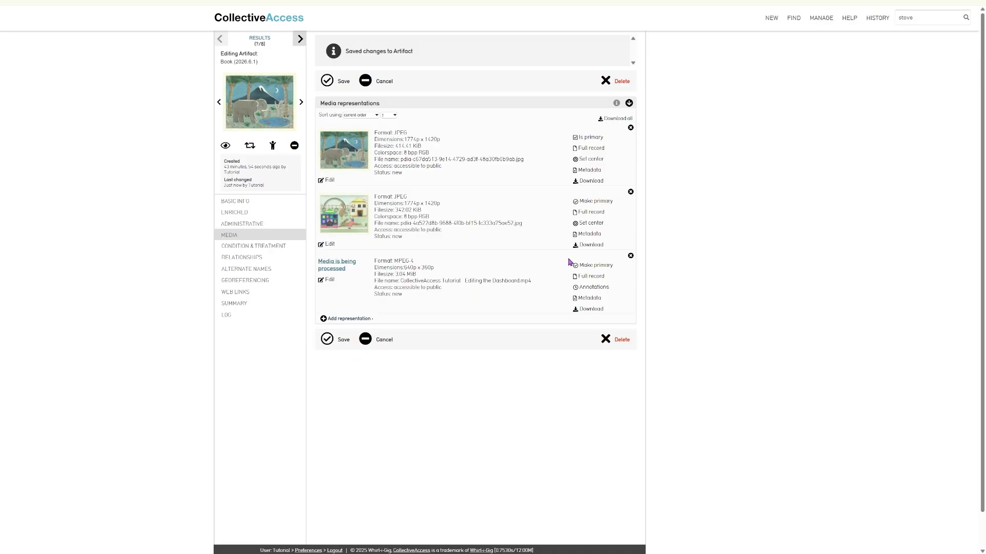
{"action": "left_click", "coordinate": [588, 278]}
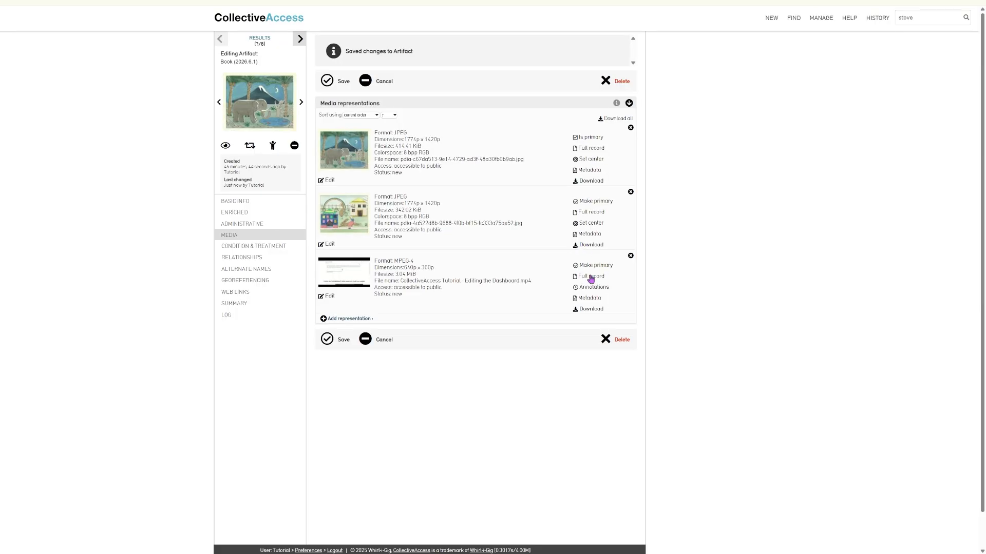
{"action": "left_click", "coordinate": [591, 278]}
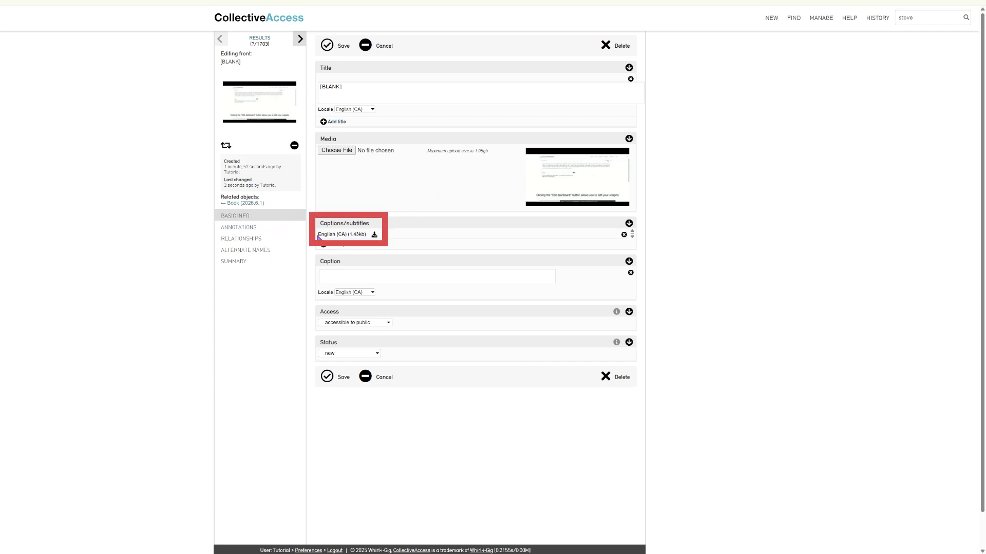
Select the existing English caption file entry on the video representation and open it
{"action": "left_click_drag", "start_coordinate": [319, 234], "coordinate": [368, 238]}
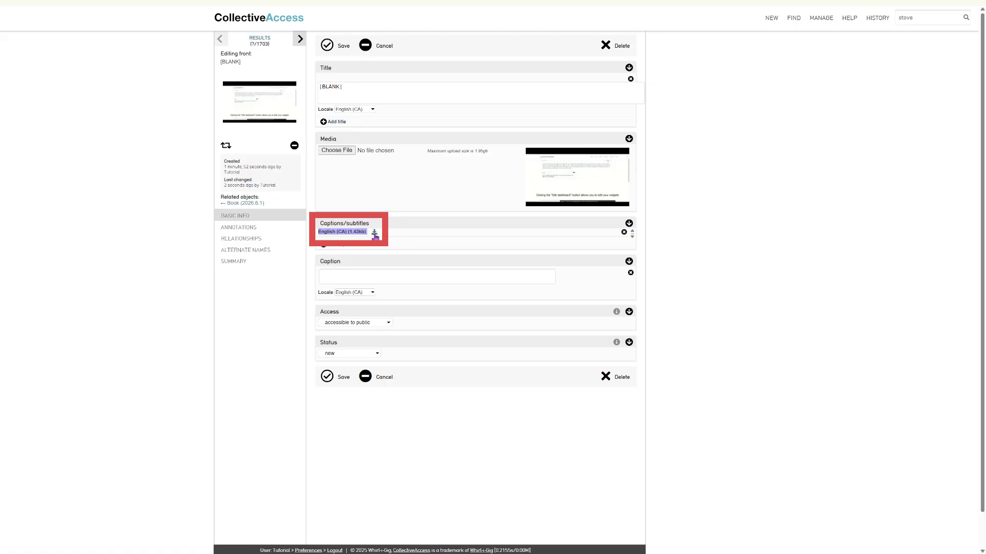
{"action": "left_click", "coordinate": [374, 233]}
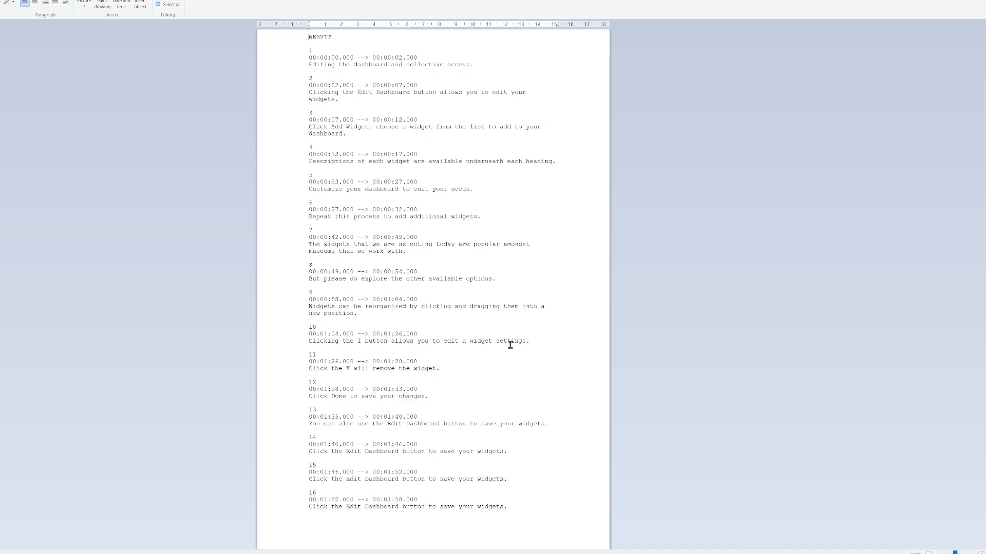
Replace the capital I in caption cue 10 with a lowercase "i"
{"action": "left_click", "coordinate": [361, 342]}
{"action": "key", "text": "BackSpace"}
{"action": "type", "text": "\"i\""}
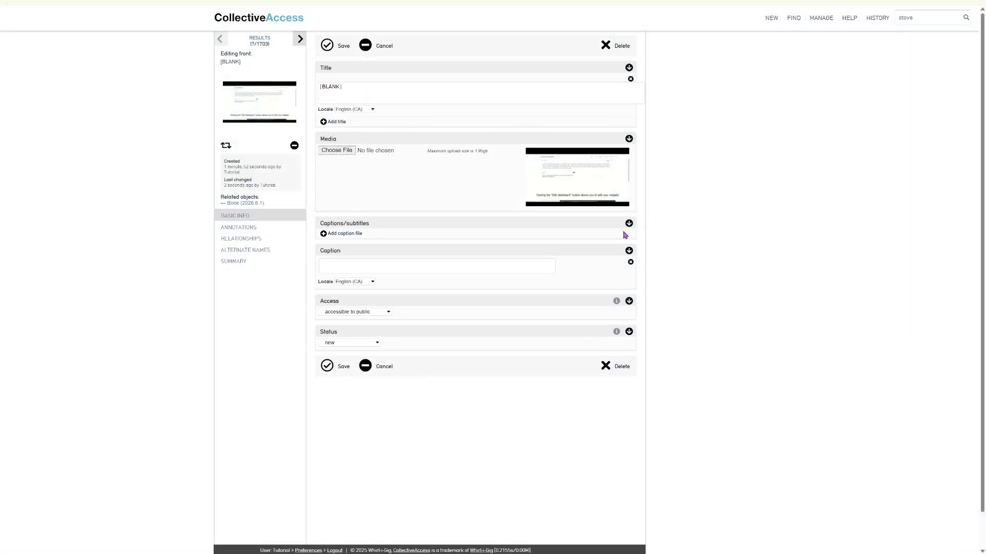
Attach the corrected VTT caption file and retitle the representation 'Editing the dashboard'
{"action": "left_click", "coordinate": [342, 234]}
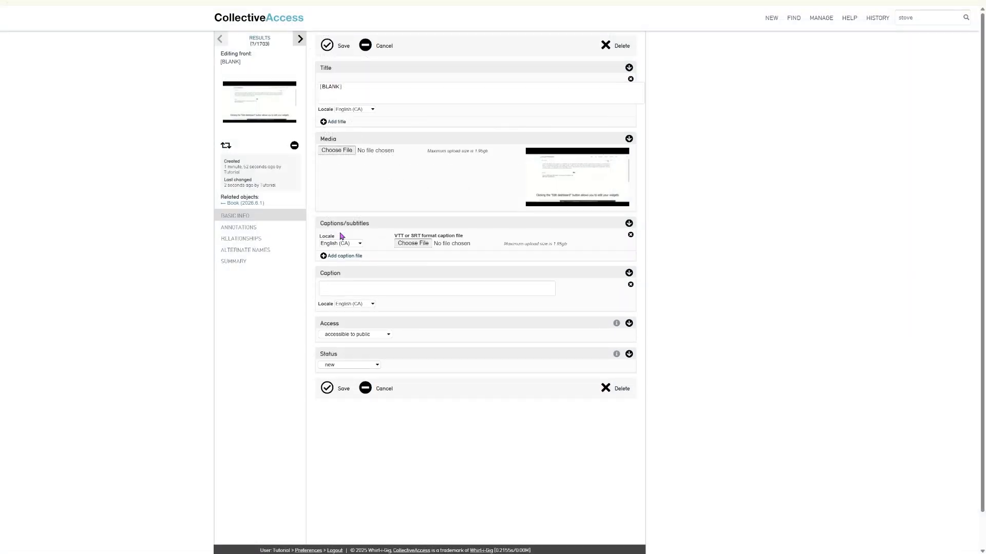
{"action": "left_click", "coordinate": [507, 258]}
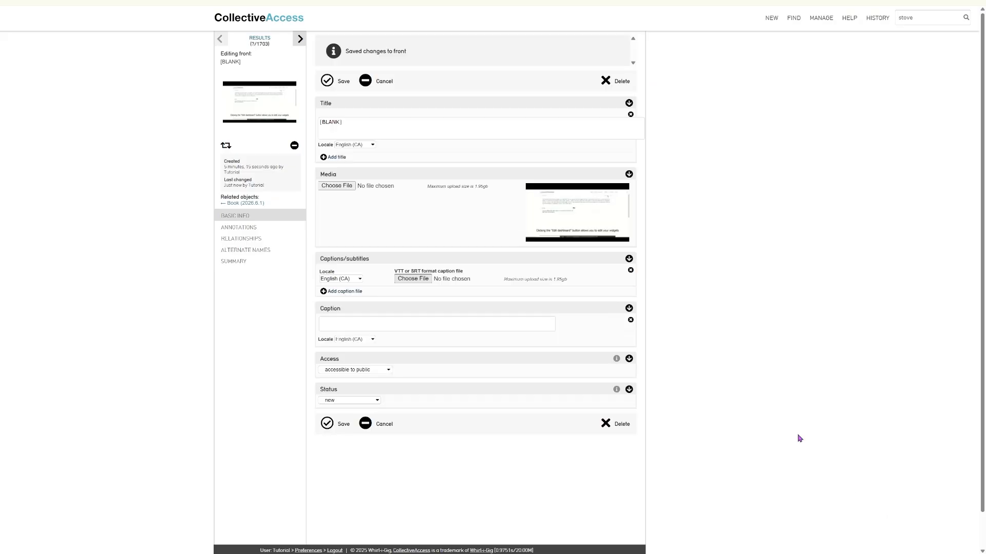
{"action": "left_click", "coordinate": [361, 130]}
{"action": "key", "text": "BackSpace"}
{"action": "key", "text": "BackSpace"}
{"action": "key", "text": "BackSpace"}
{"action": "key", "text": "BackSpace"}
{"action": "key", "text": "BackSpace"}
{"action": "key", "text": "BackSpace"}
{"action": "key", "text": "BackSpace"}
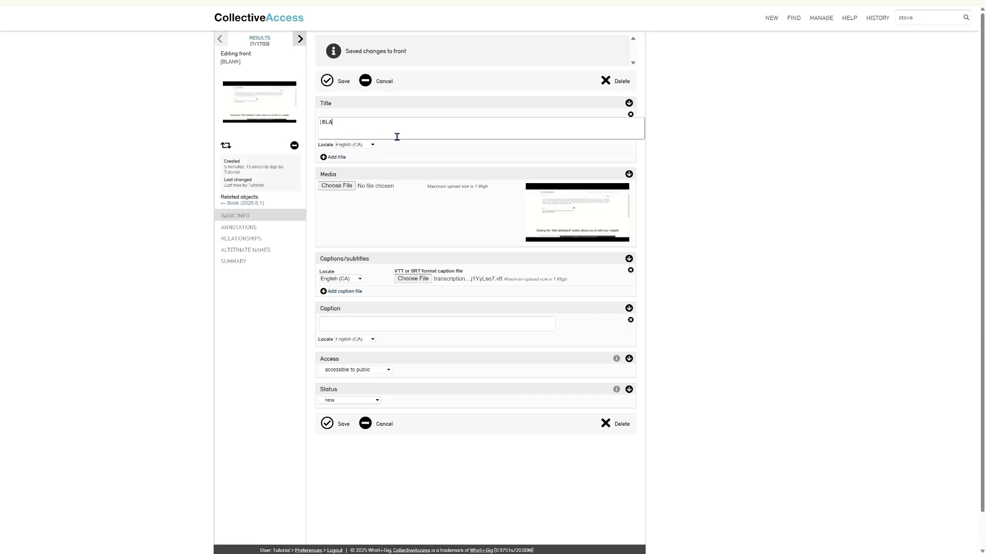
{"action": "type", "text": "Editing the dashboard"}
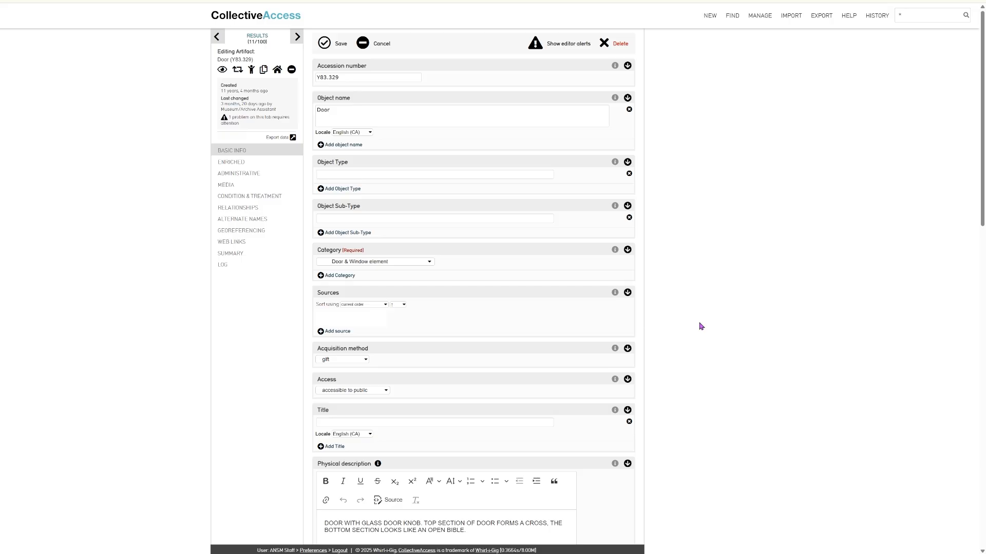
On the Door's Condition & Treatment section, start a new condition report
{"action": "left_click", "coordinate": [279, 203]}
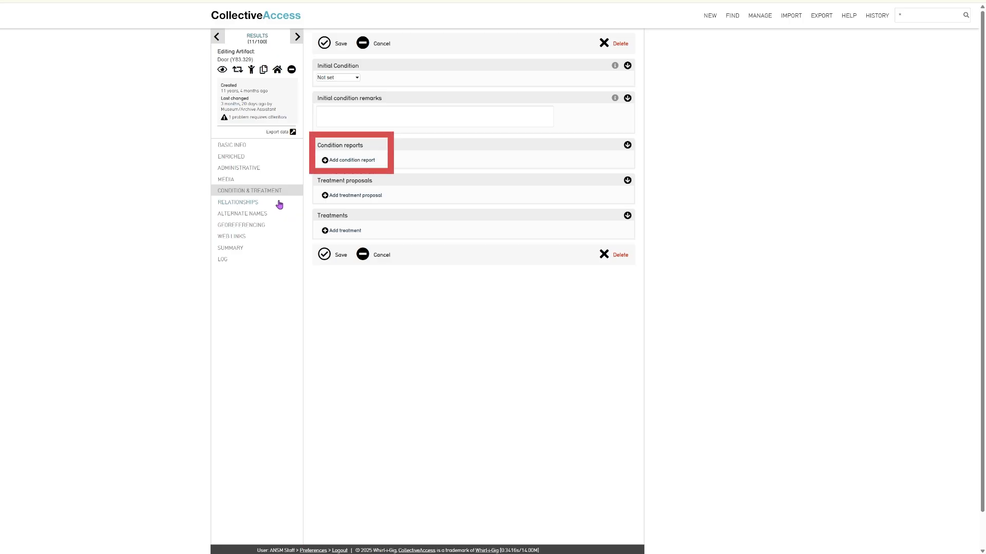
{"action": "left_click", "coordinate": [345, 160]}
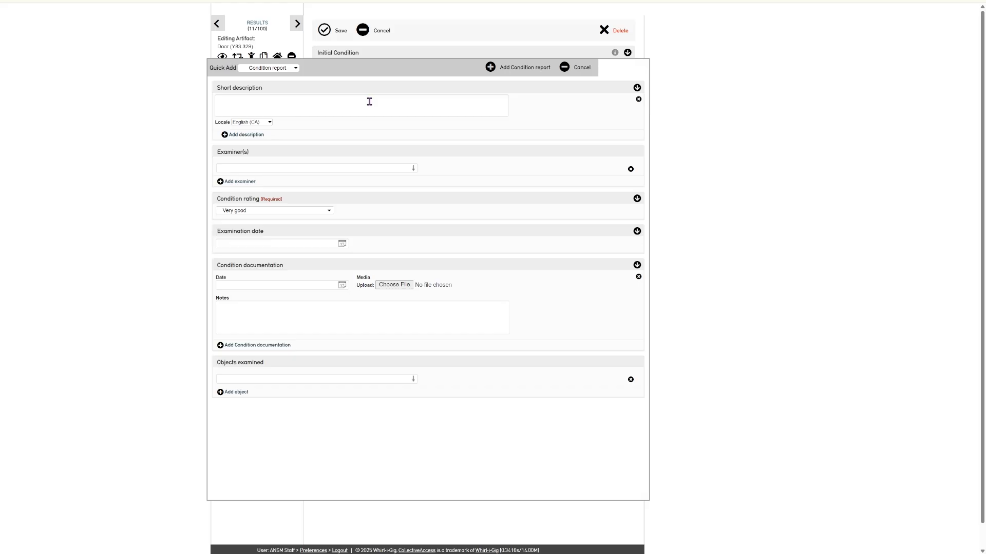
Enter 'Examination' as short description and link the matching existing person as the single examiner
{"action": "left_click", "coordinate": [369, 102]}
{"action": "type", "text": "Examination"}
{"action": "left_click", "coordinate": [356, 165]}
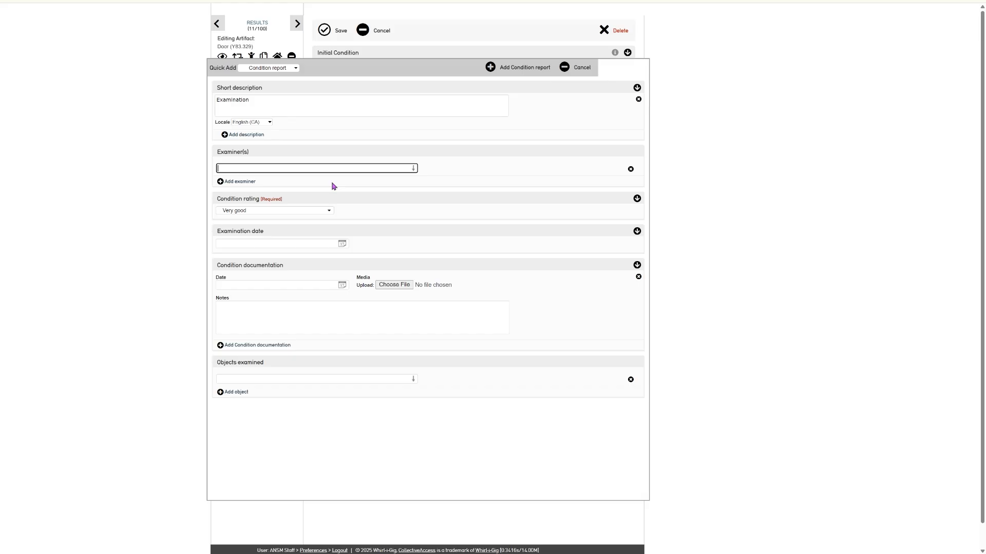
{"action": "type", "text": "Natalia"}
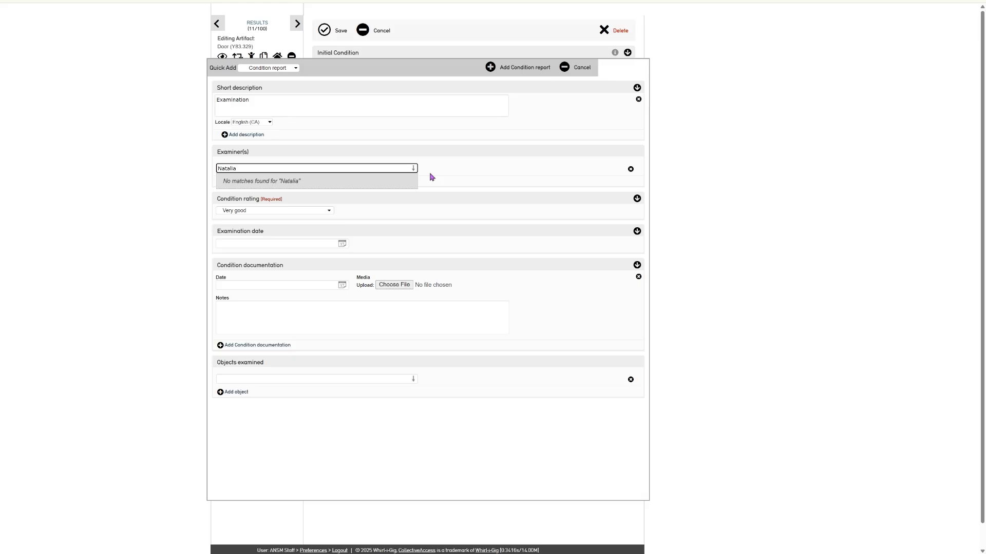
{"action": "left_click_drag", "start_coordinate": [257, 169], "coordinate": [194, 157]}
{"action": "type", "text": "Emma"}
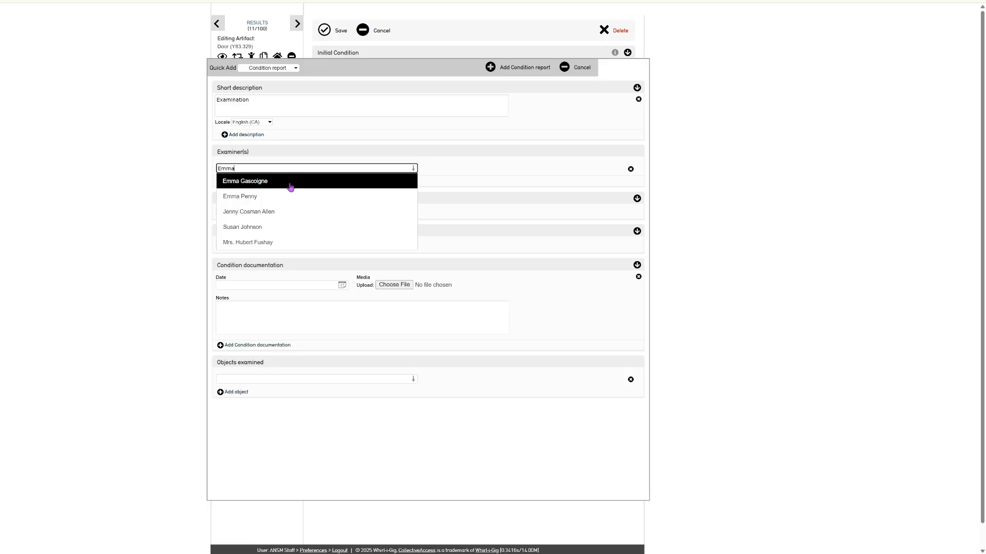
{"action": "left_click", "coordinate": [290, 186]}
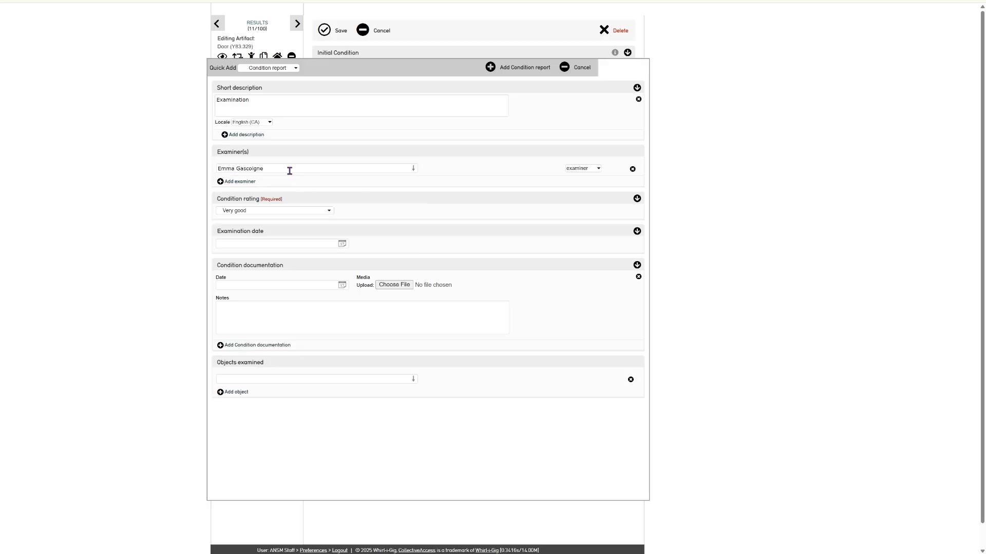
{"action": "left_click", "coordinate": [240, 183]}
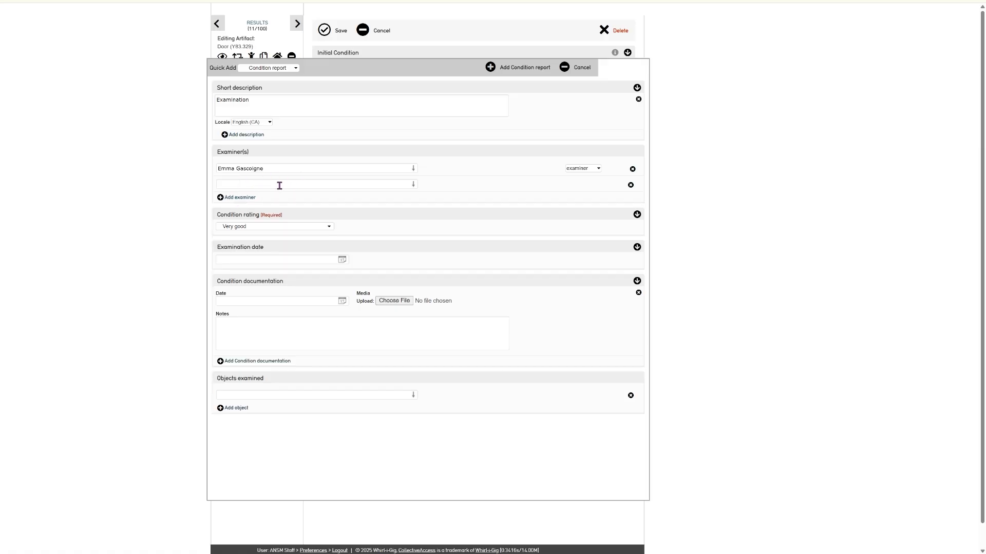
{"action": "left_click", "coordinate": [630, 185]}
Rate the condition Good and set the examination date to 14 January 2026
{"action": "left_click", "coordinate": [309, 210]}
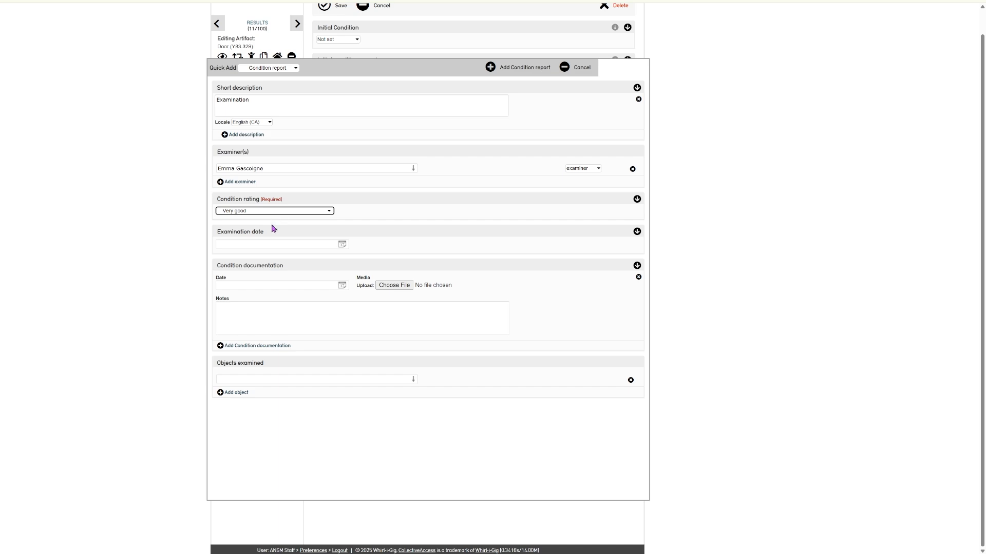
{"action": "key", "text": "Down"}
{"action": "left_click", "coordinate": [342, 244]}
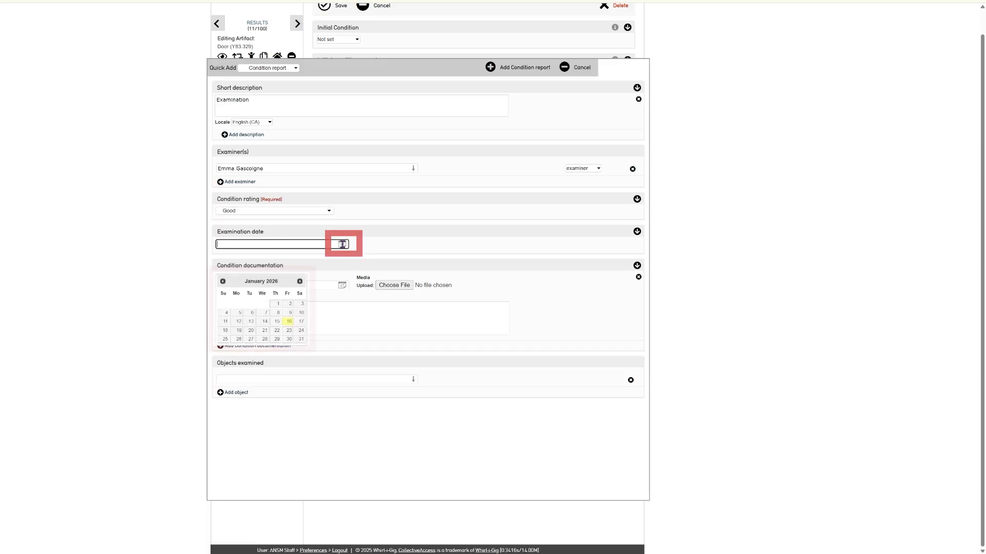
{"action": "left_click", "coordinate": [262, 322]}
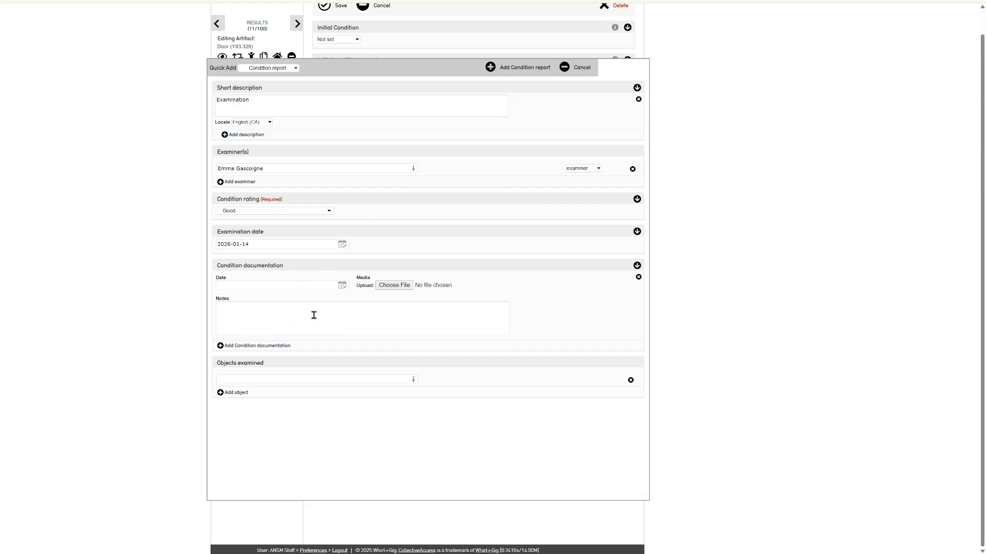
Add the Examination condition report and save the Door artifact
{"action": "left_click", "coordinate": [246, 348]}
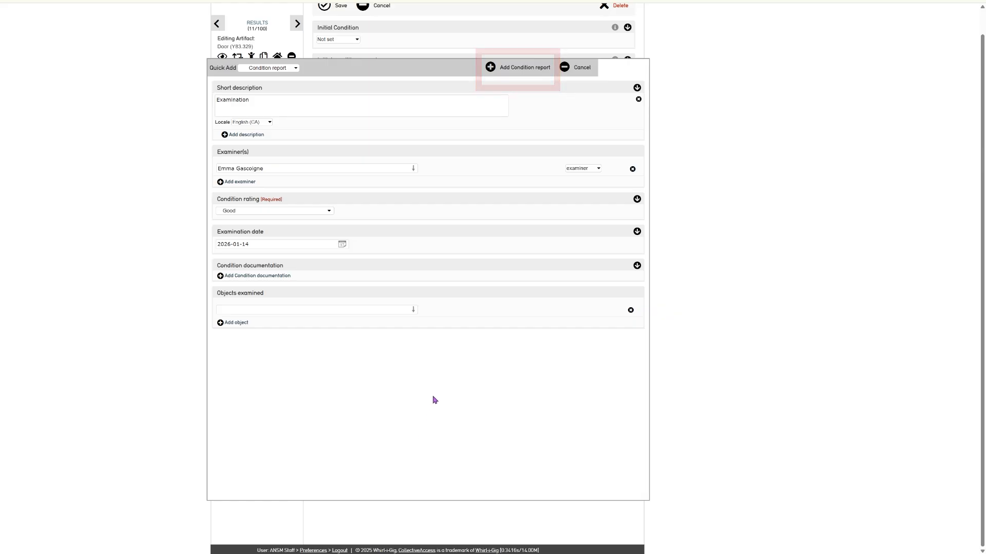
{"action": "left_click", "coordinate": [523, 73]}
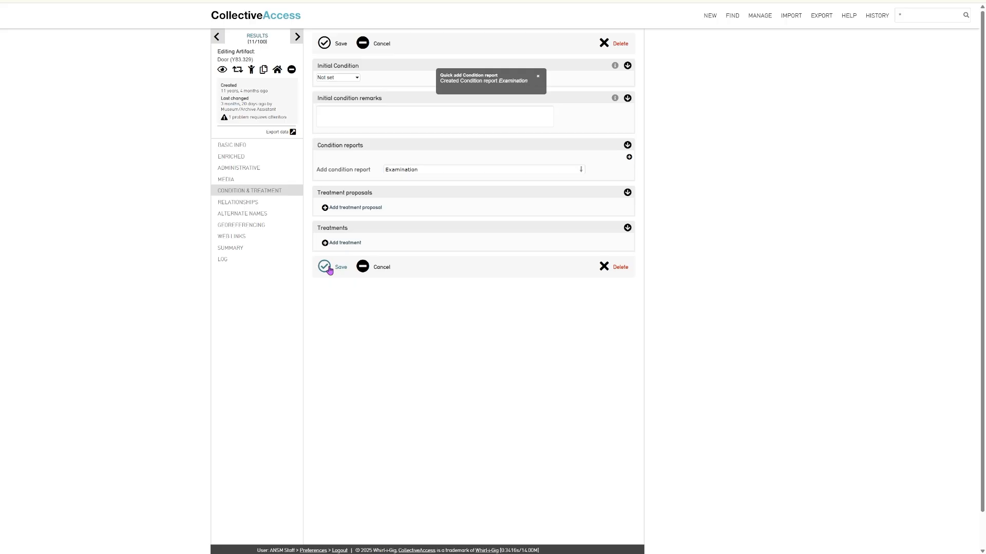
{"action": "left_click", "coordinate": [323, 267]}
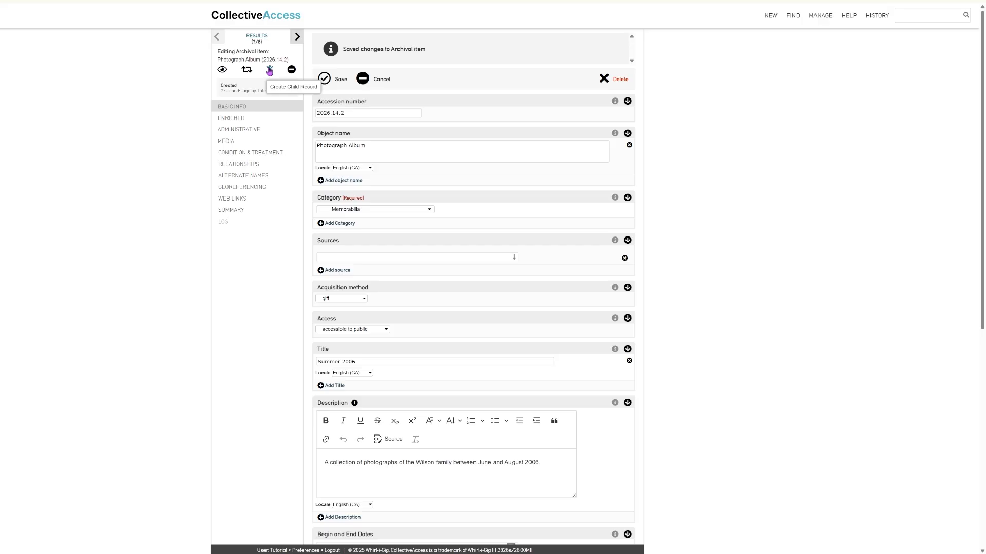
Create a child archival item under the Photograph Album with accession number 2026.14.2.1
{"action": "left_click", "coordinate": [269, 70]}
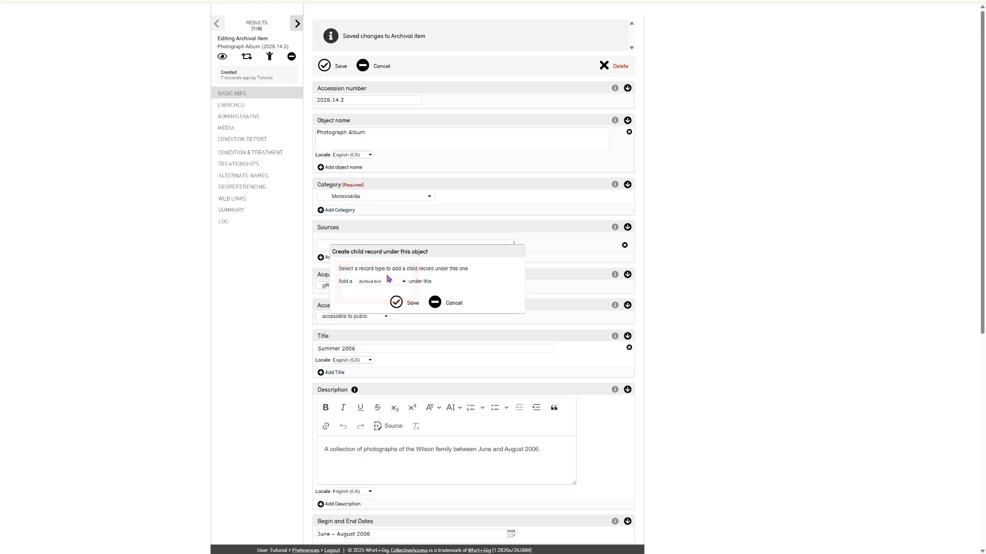
{"action": "left_click", "coordinate": [394, 305]}
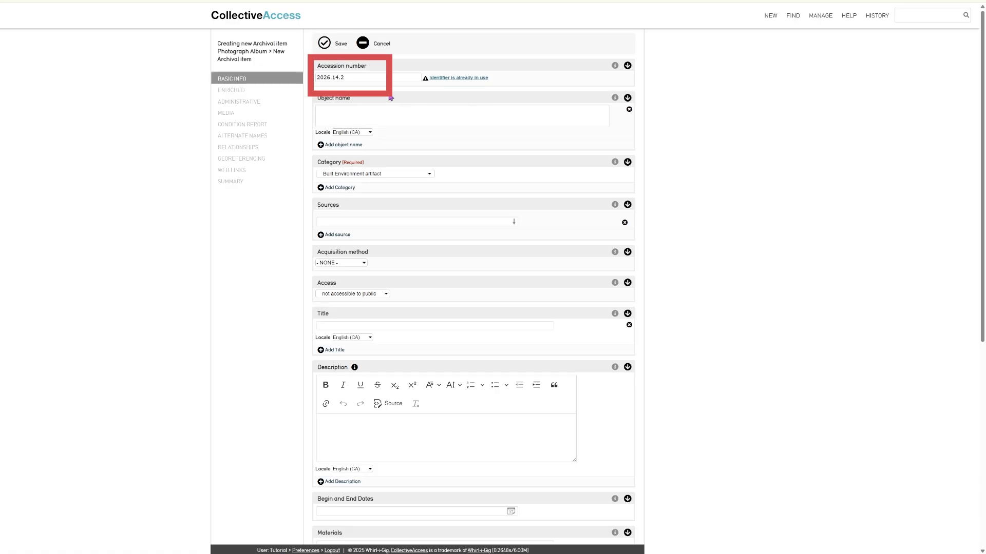
{"action": "left_click", "coordinate": [360, 76]}
{"action": "type", "text": "."}
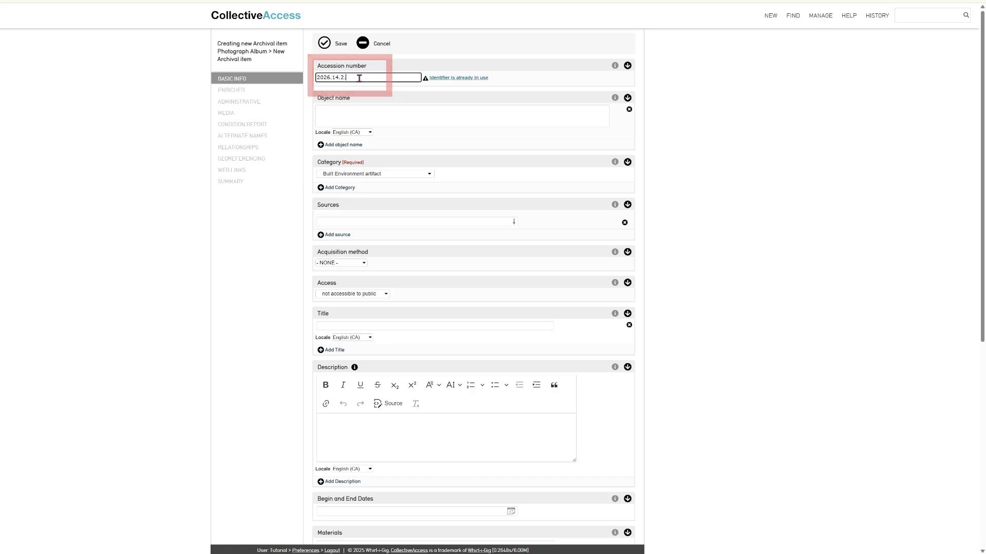
{"action": "type", "text": "1"}
Name the object Photograph and append 'There is a large umbrella in the background.' to the description
{"action": "left_click", "coordinate": [381, 99]}
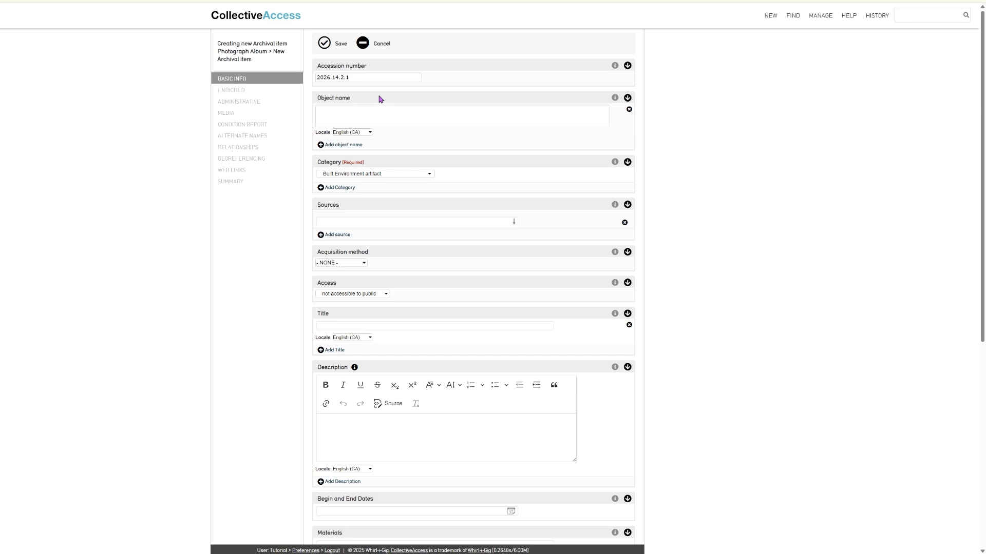
{"action": "left_click", "coordinate": [377, 110]}
{"action": "type", "text": "Photograph"}
{"action": "key", "text": "Tab"}
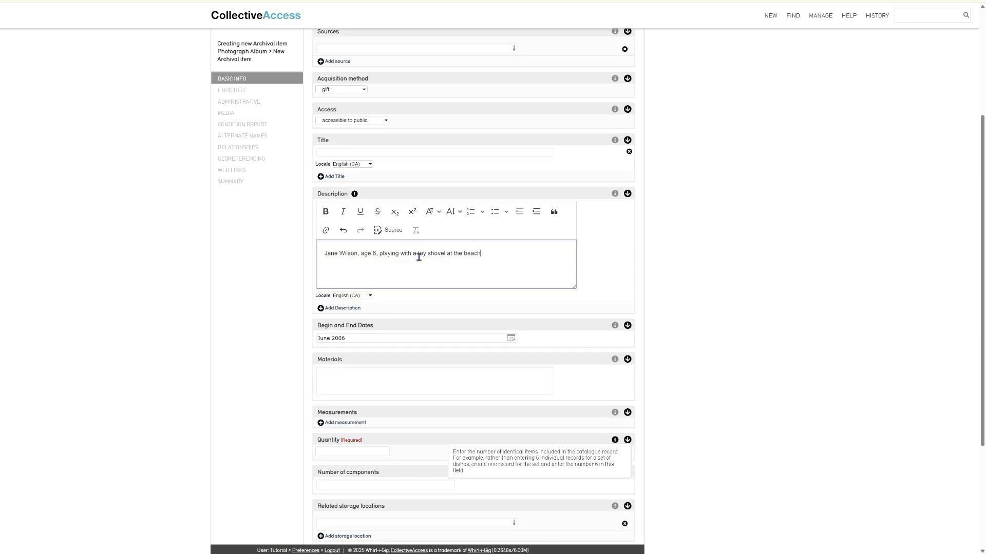
{"action": "type", "text": ". There is a large umbrella in the background."}
Set the quantity to 1 and save the new Photograph record
{"action": "scroll", "coordinate": [412, 268], "scroll_direction": "down", "scroll_amount": 4}
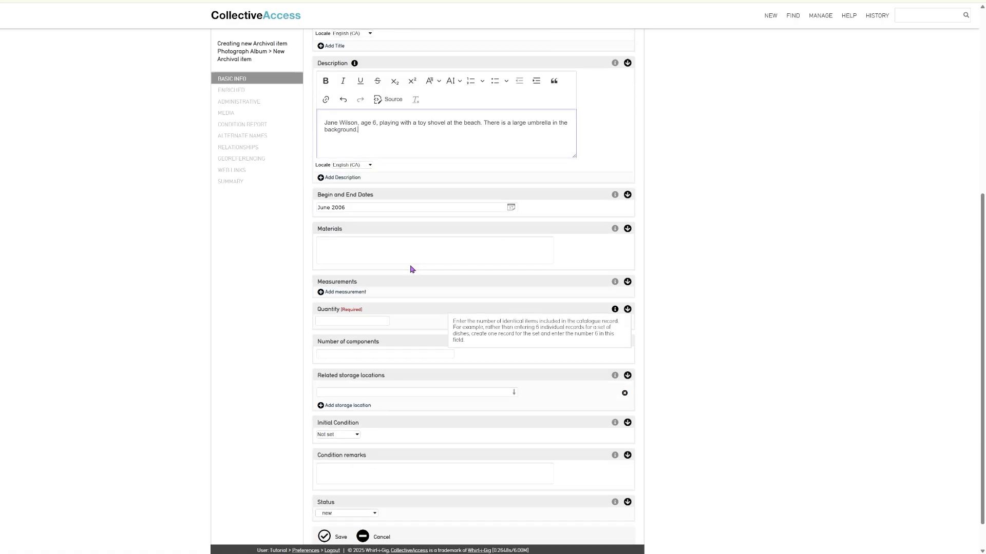
{"action": "left_click", "coordinate": [335, 284]}
{"action": "type", "text": "1"}
{"action": "left_click", "coordinate": [341, 400]}
{"action": "scroll", "coordinate": [295, 311], "scroll_direction": "up", "scroll_amount": 7}
{"action": "left_click", "coordinate": [324, 46]}
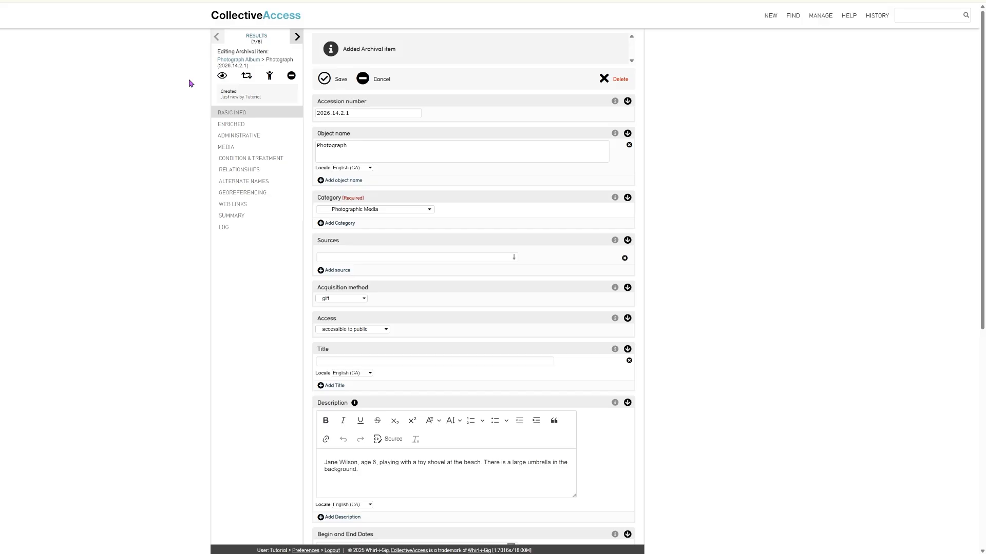
Return to the Photograph Album record and show its hierarchy, ready to add a child item
{"action": "left_click", "coordinate": [226, 61]}
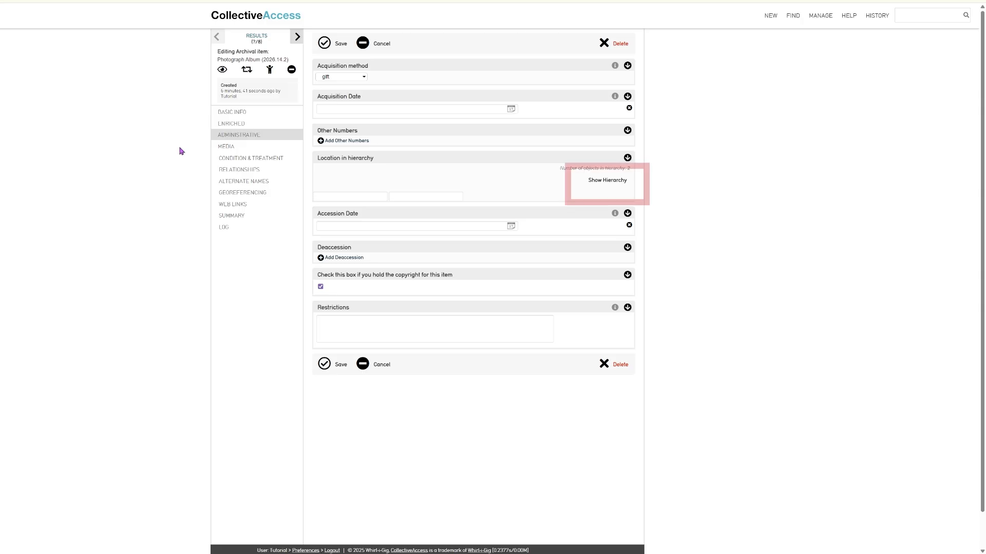
{"action": "left_click", "coordinate": [611, 181]}
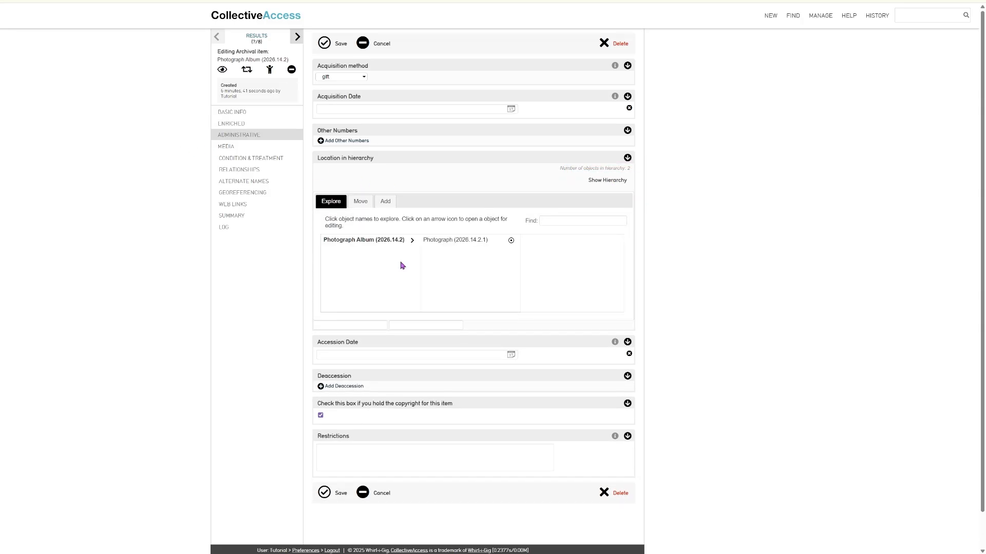
{"action": "left_click", "coordinate": [387, 202]}
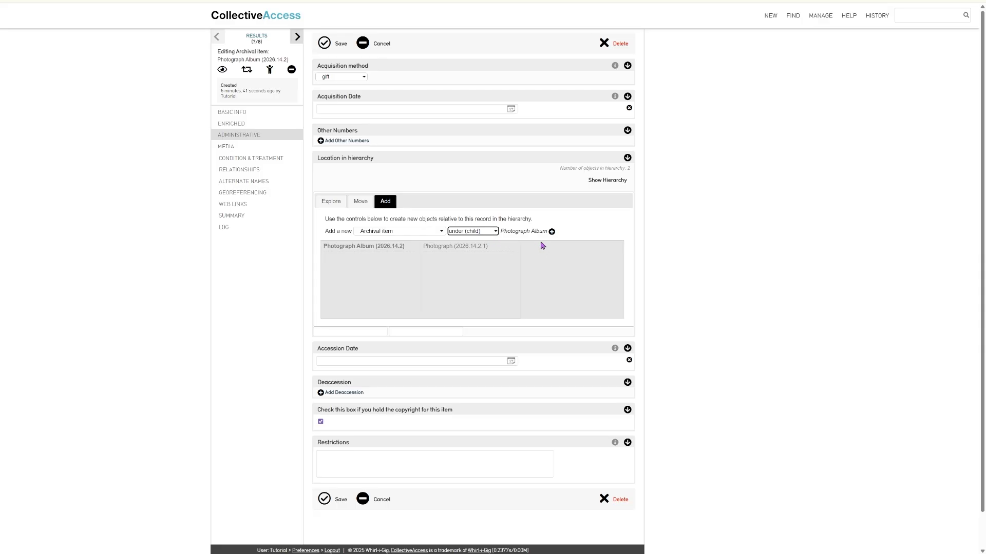
Create a new child item under the album named 'Photograph' with category Photographic Media
{"action": "left_click", "coordinate": [551, 232]}
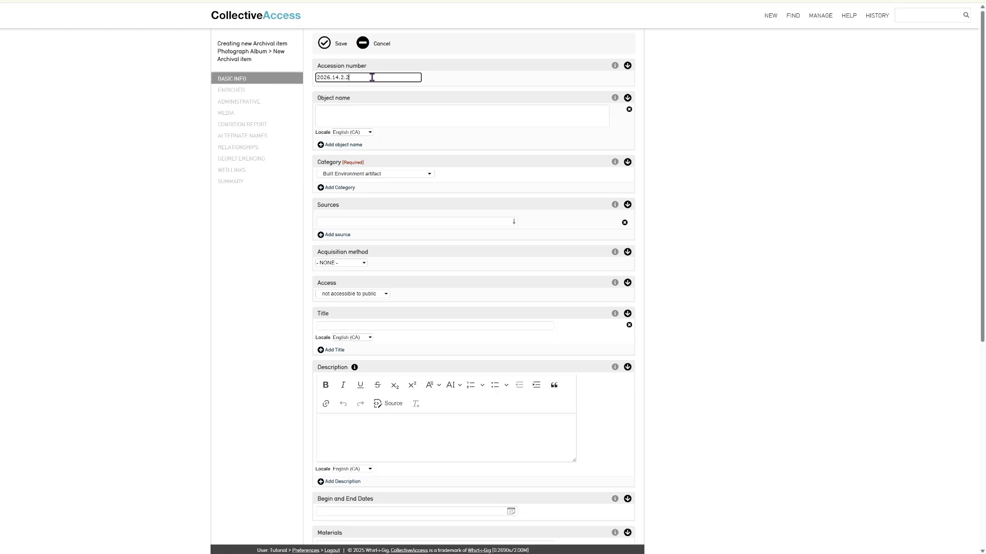
{"action": "left_click", "coordinate": [368, 115]}
{"action": "type", "text": "Photograph"}
{"action": "left_click", "coordinate": [385, 174]}
{"action": "type", "text": "photo"}
{"action": "left_click", "coordinate": [380, 321]}
Set acquisition method to gift and access to public, and describe a 14-year-old boy holding a fishing rod and small trout in a row boat
{"action": "left_click", "coordinate": [347, 263]}
{"action": "left_click", "coordinate": [346, 325]}
{"action": "left_click", "coordinate": [347, 294]}
{"action": "left_click", "coordinate": [343, 312]}
{"action": "left_click", "coordinate": [327, 419]}
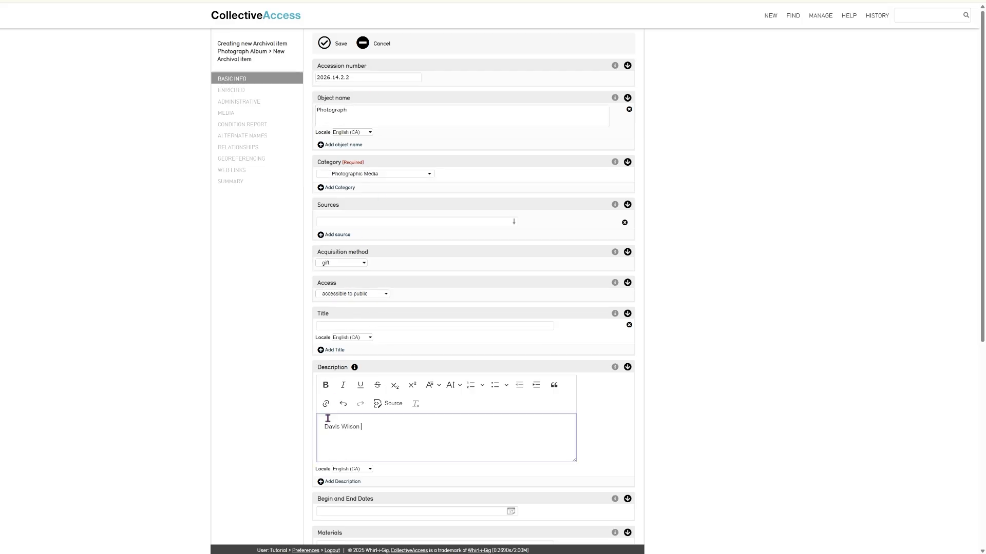
{"action": "type", "text": ", age 14 holding up a fishing rod and a small trout in a small row boat."}
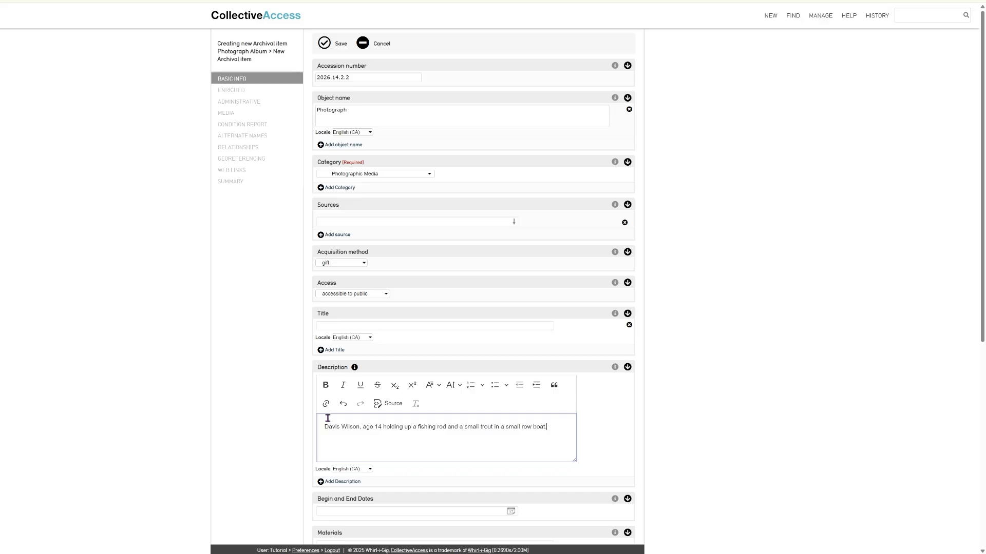
Enter the date July 2006 and quantity 1, then save the new Photograph record
{"action": "scroll", "coordinate": [295, 467], "scroll_direction": "down", "scroll_amount": 4}
{"action": "left_click", "coordinate": [353, 293]}
{"action": "type", "text": "July 2006"}
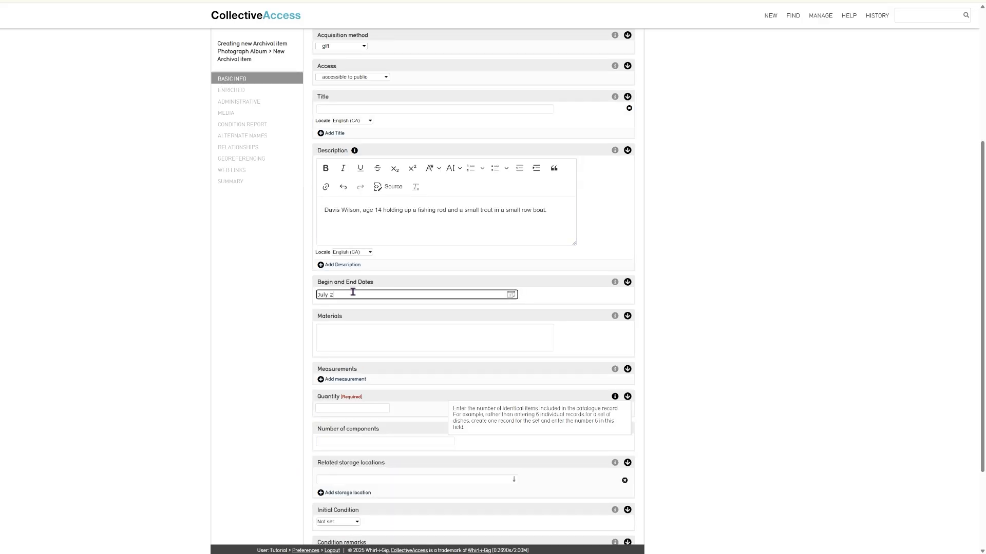
{"action": "scroll", "coordinate": [311, 362], "scroll_direction": "down", "scroll_amount": 3}
{"action": "left_click", "coordinate": [334, 284]}
{"action": "type", "text": "1"}
{"action": "key", "text": "Return"}
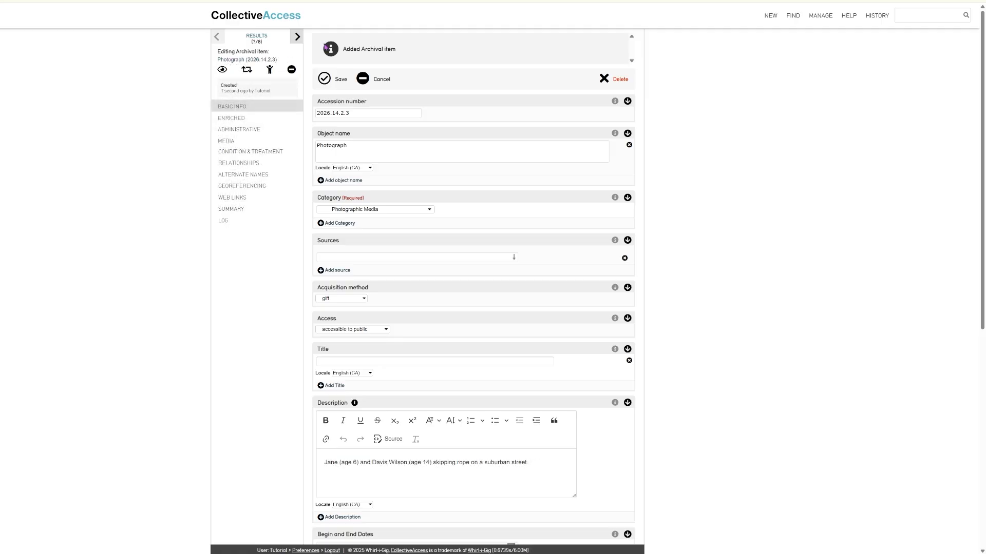
{"action": "left_click", "coordinate": [240, 130]}
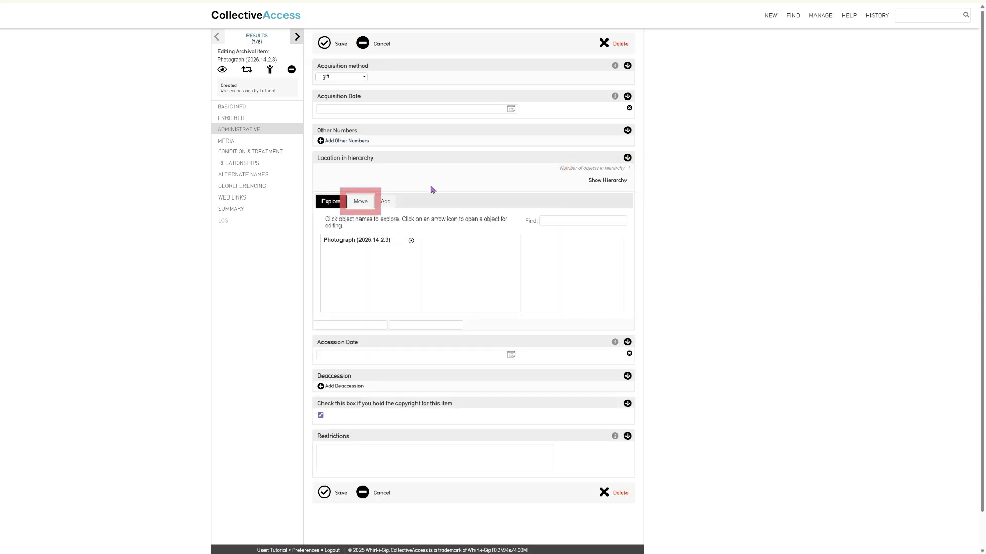
Move Photograph 2026.14.2.3 under the Photograph Album, found by searching '2026.14.', and save
{"action": "left_click", "coordinate": [360, 202]}
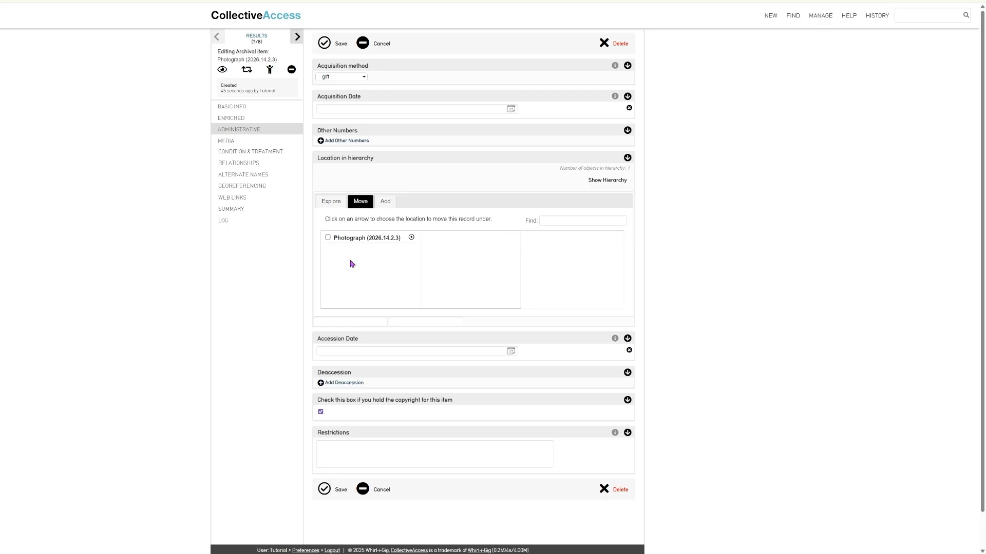
{"action": "left_click", "coordinate": [560, 221]}
{"action": "type", "text": "2026.14."}
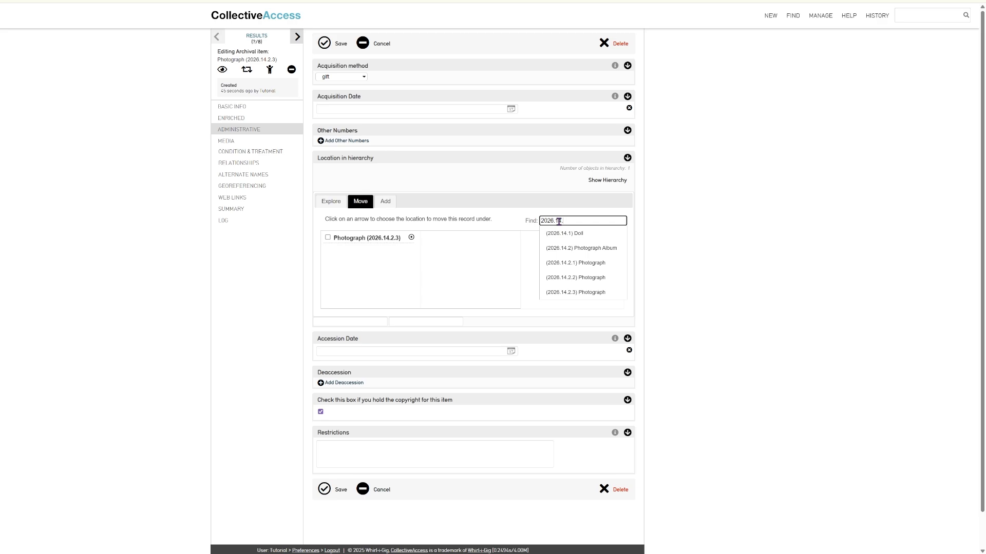
{"action": "left_click", "coordinate": [590, 248]}
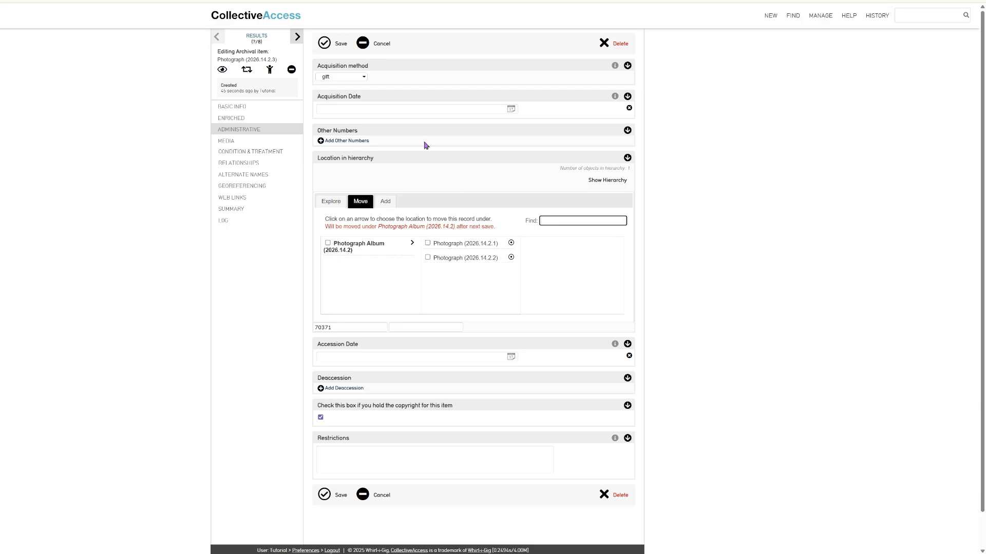
{"action": "left_click", "coordinate": [323, 46]}
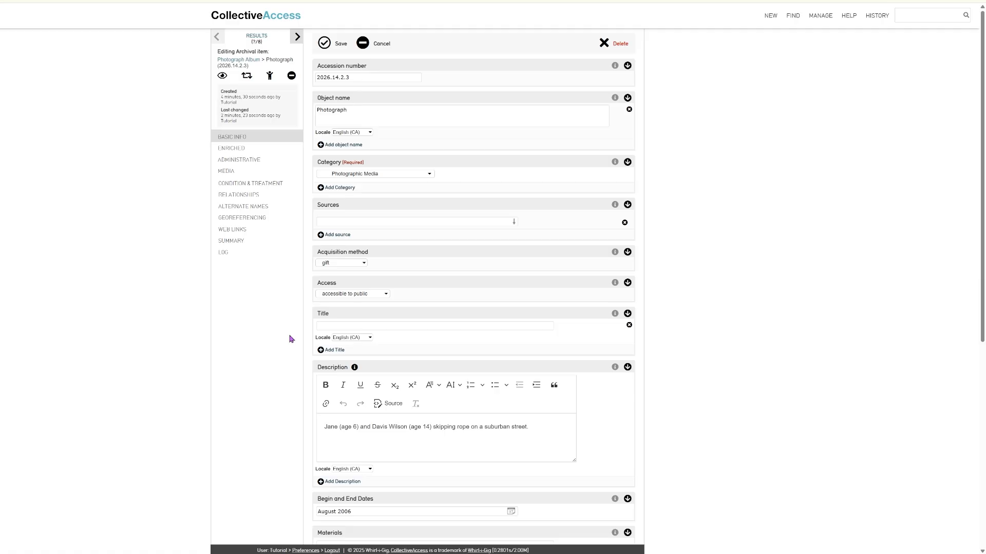
Detach Photograph 2026.14.2.3 from the album to its own top-level hierarchy and save
{"action": "left_click", "coordinate": [261, 165]}
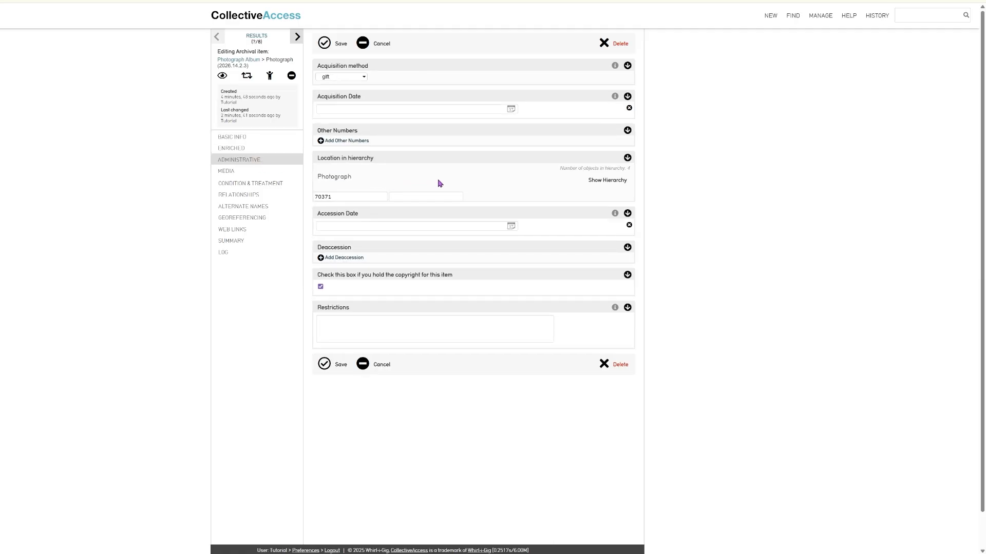
{"action": "left_click", "coordinate": [611, 185]}
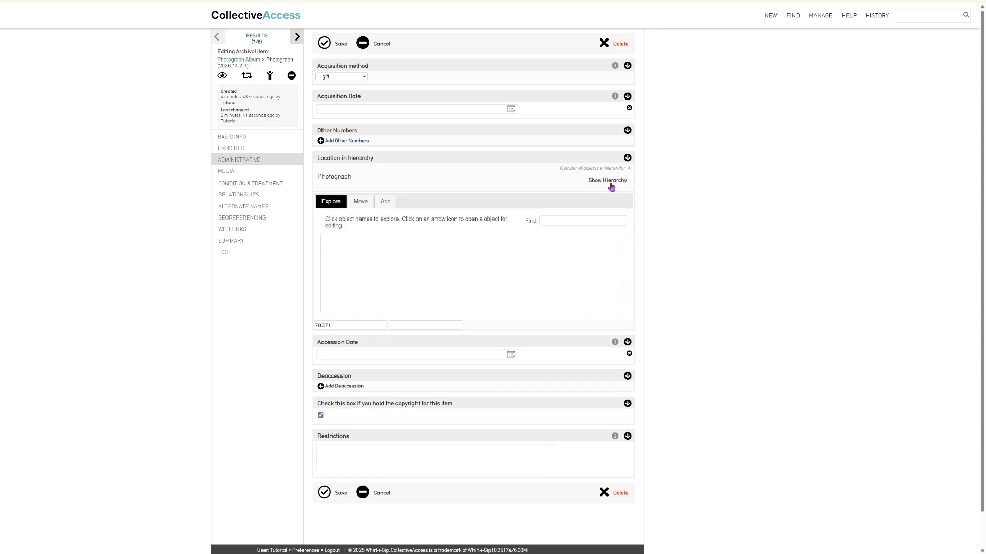
{"action": "left_click", "coordinate": [360, 202]}
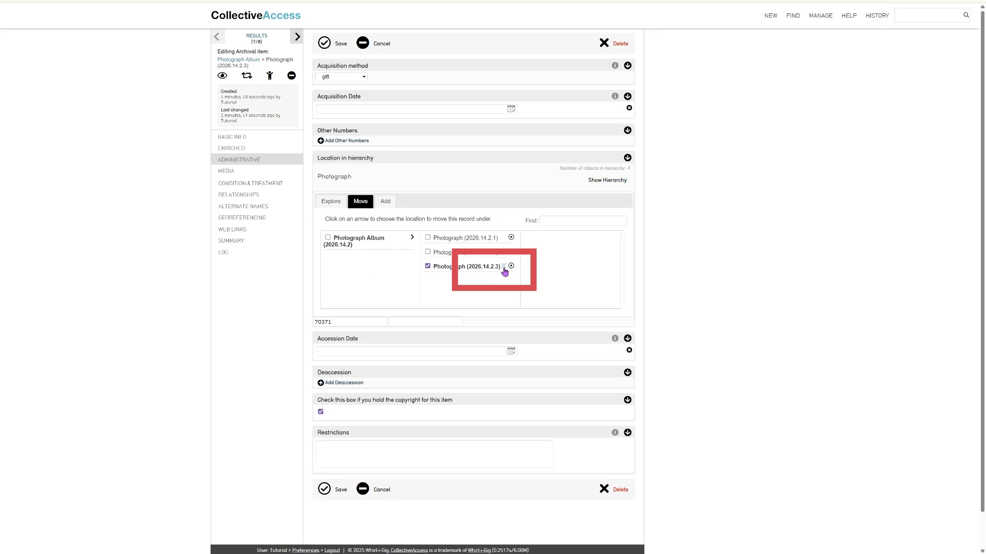
{"action": "left_click", "coordinate": [504, 269]}
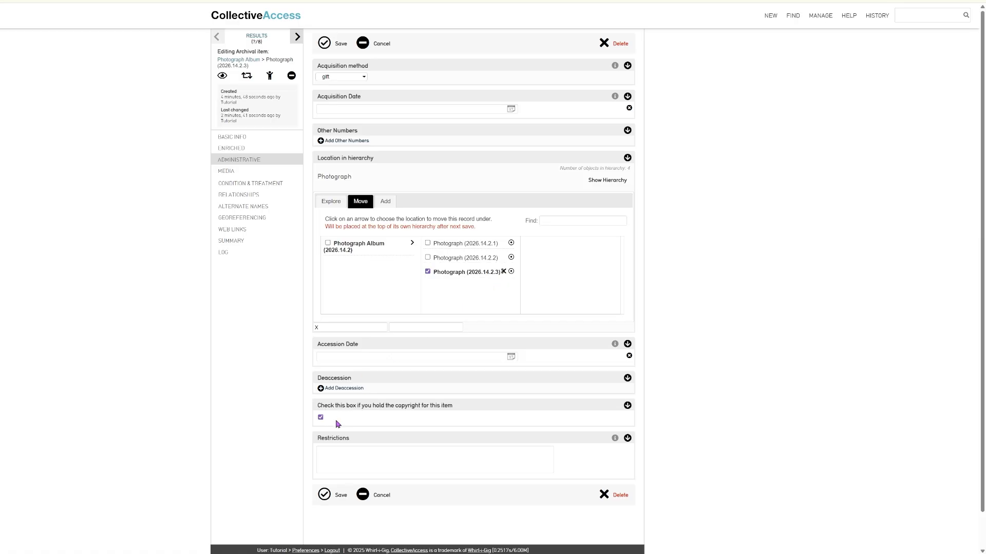
{"action": "left_click", "coordinate": [325, 495]}
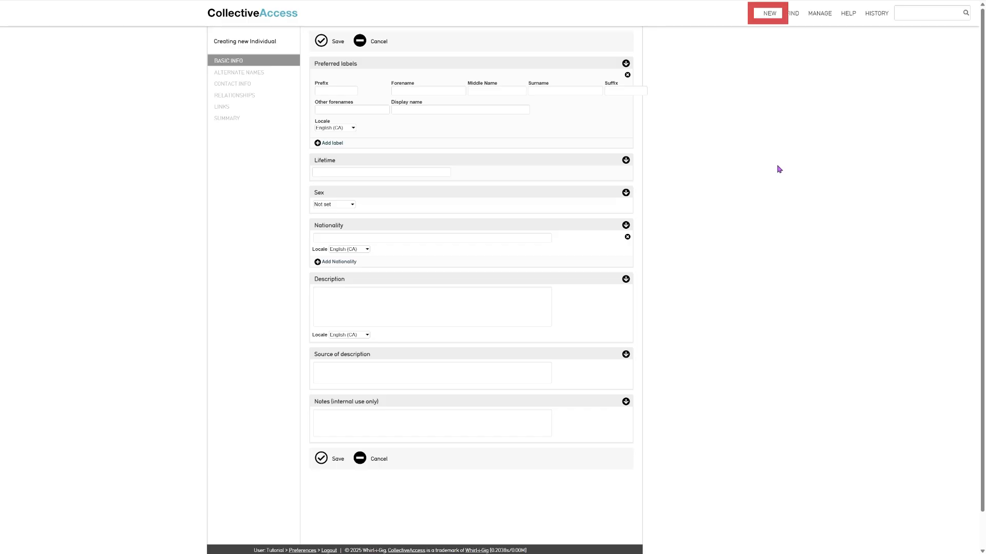
Bring up a blank new Organization entity form from the NEW menu and scroll through its fields
{"action": "mouse_move", "coordinate": [767, 15]}
{"action": "mouse_move", "coordinate": [780, 57]}
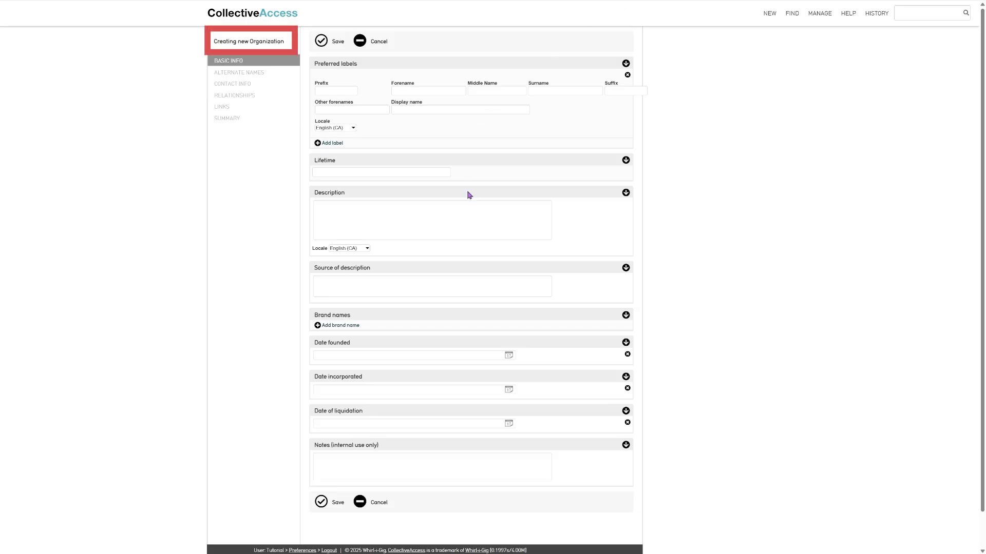
{"action": "scroll", "coordinate": [462, 276], "scroll_direction": "down", "scroll_amount": 1}
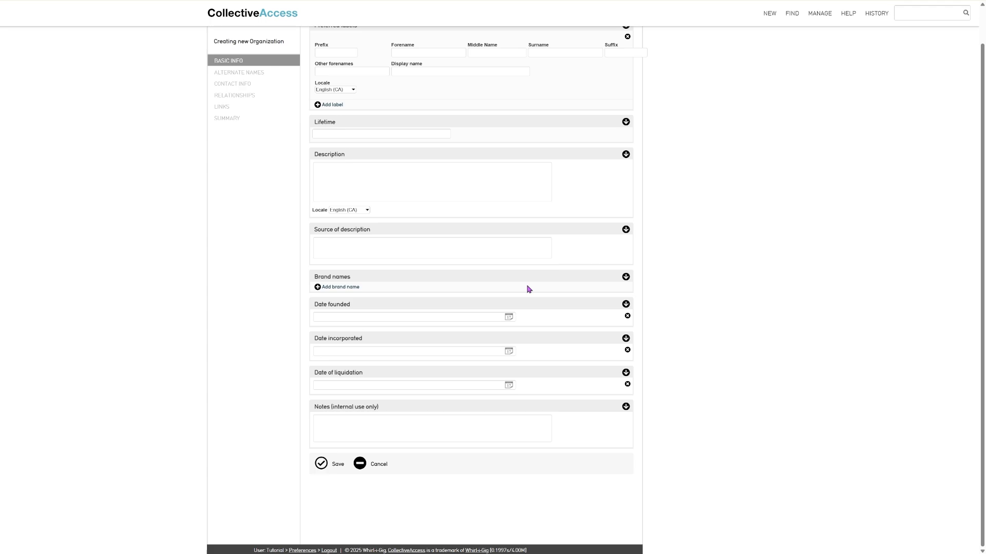
{"action": "scroll", "coordinate": [529, 266], "scroll_direction": "up", "scroll_amount": 1}
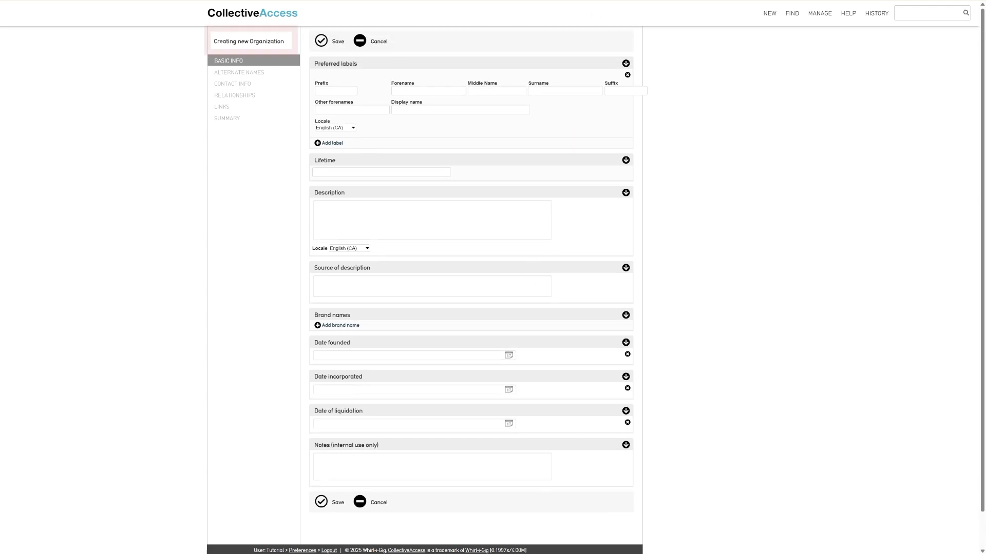
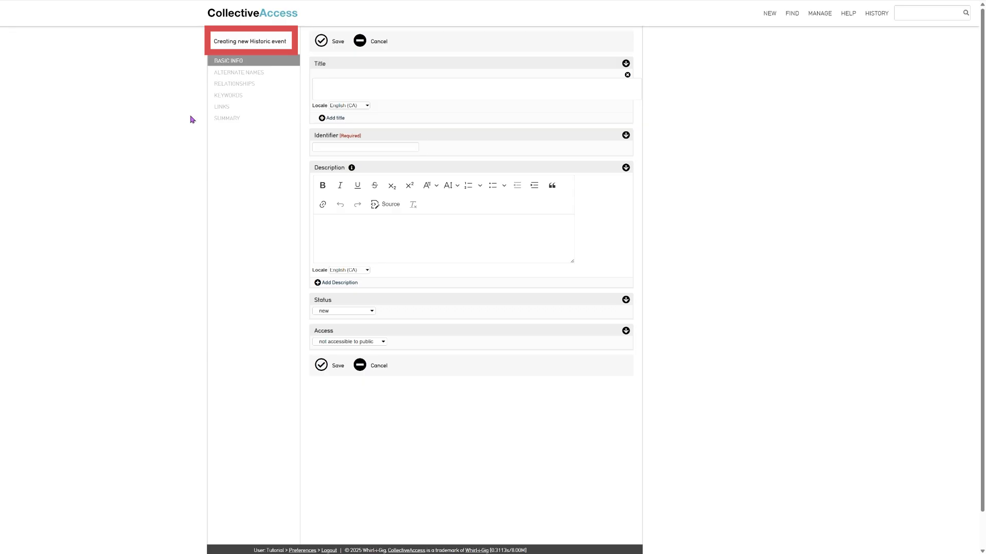
Set the historic event's Access to 'accessible to public', leaving its status unchanged
{"action": "left_click", "coordinate": [771, 15]}
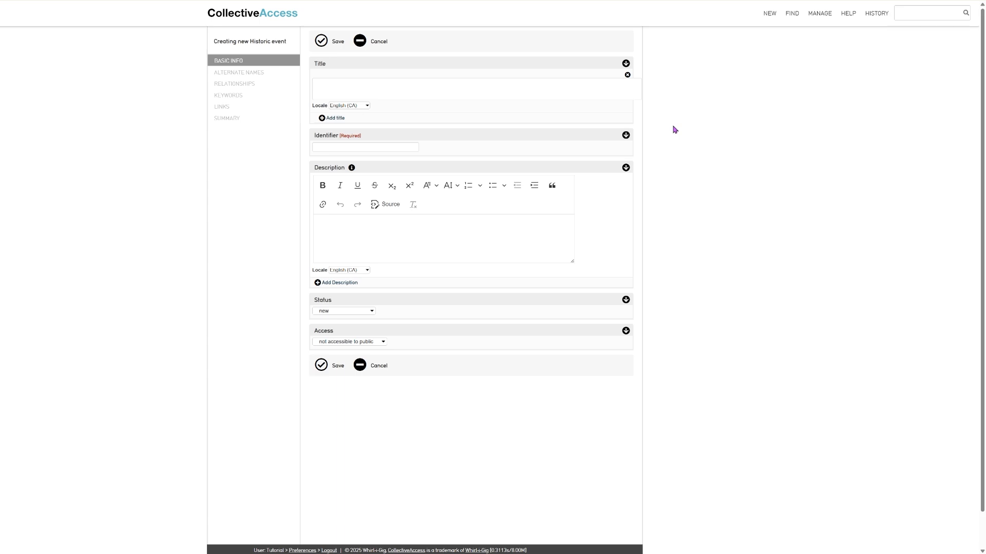
{"action": "left_click", "coordinate": [360, 314]}
{"action": "left_click", "coordinate": [403, 312]}
{"action": "left_click", "coordinate": [384, 344]}
{"action": "left_click", "coordinate": [376, 357]}
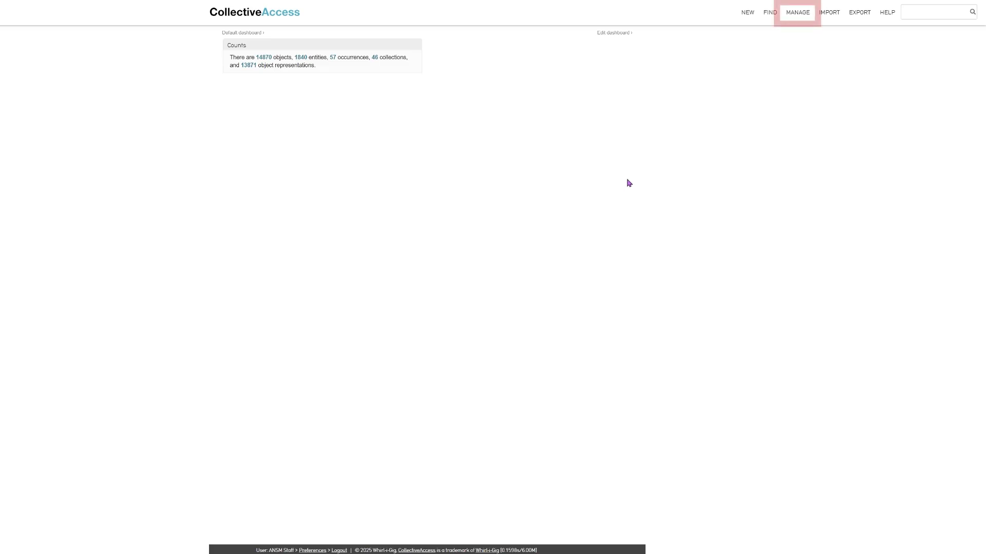
In My preferences, switch the interface language to français (Canada) and save
{"action": "mouse_move", "coordinate": [801, 14]}
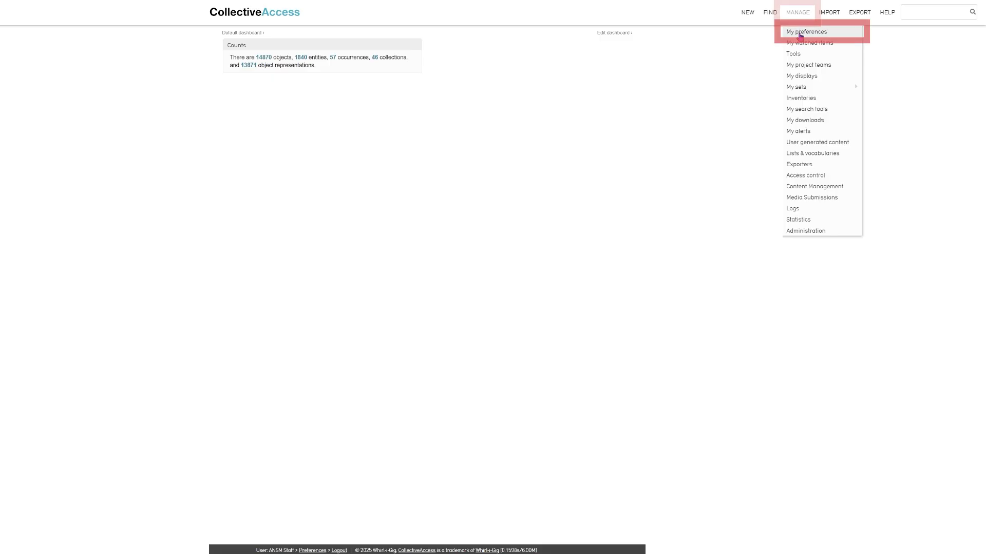
{"action": "left_click", "coordinate": [800, 33]}
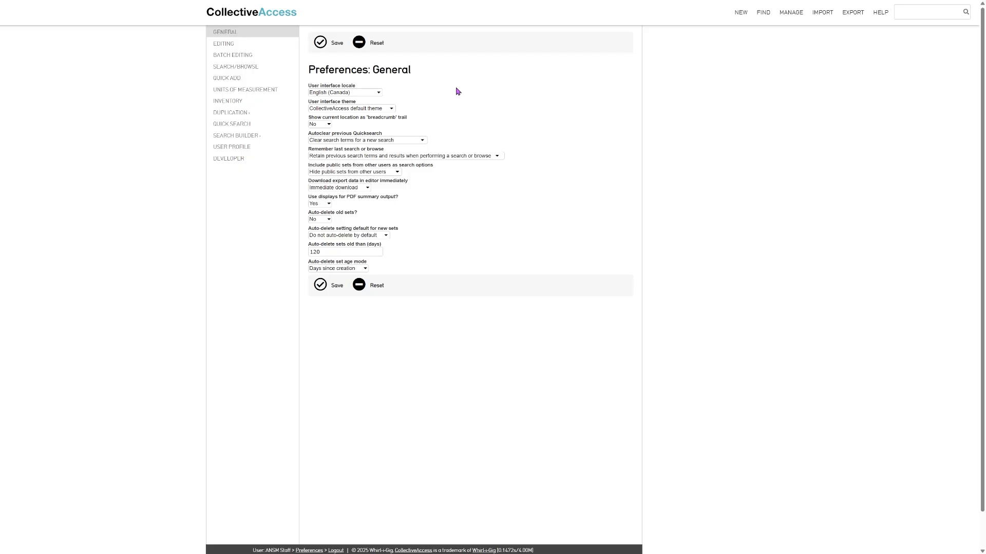
{"action": "left_click", "coordinate": [331, 93]}
{"action": "left_click", "coordinate": [333, 93]}
{"action": "left_click", "coordinate": [363, 94]}
{"action": "left_click", "coordinate": [345, 218]}
{"action": "left_click", "coordinate": [320, 43]}
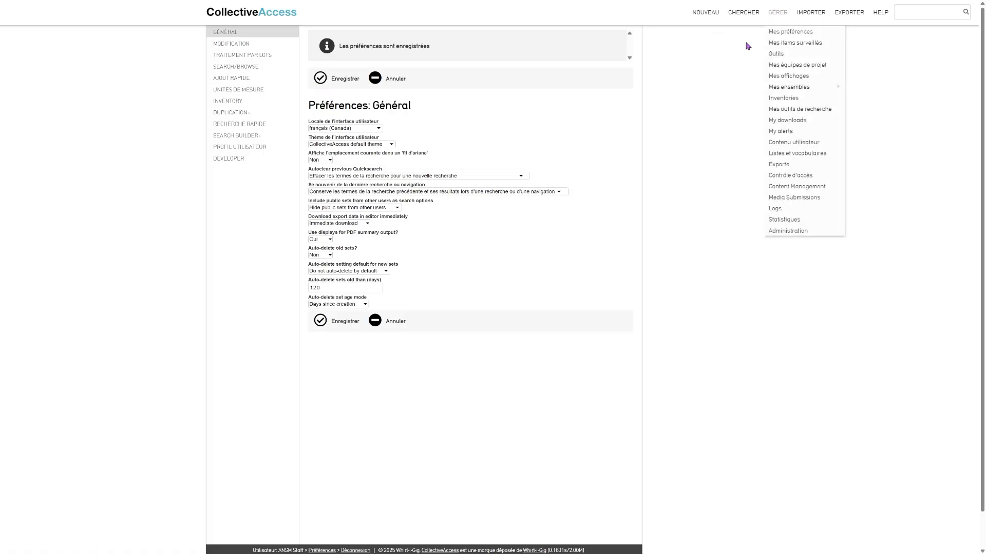
Restore English (Canada), set the breadcrumb trail to Yes, and save
{"action": "left_click", "coordinate": [358, 129]}
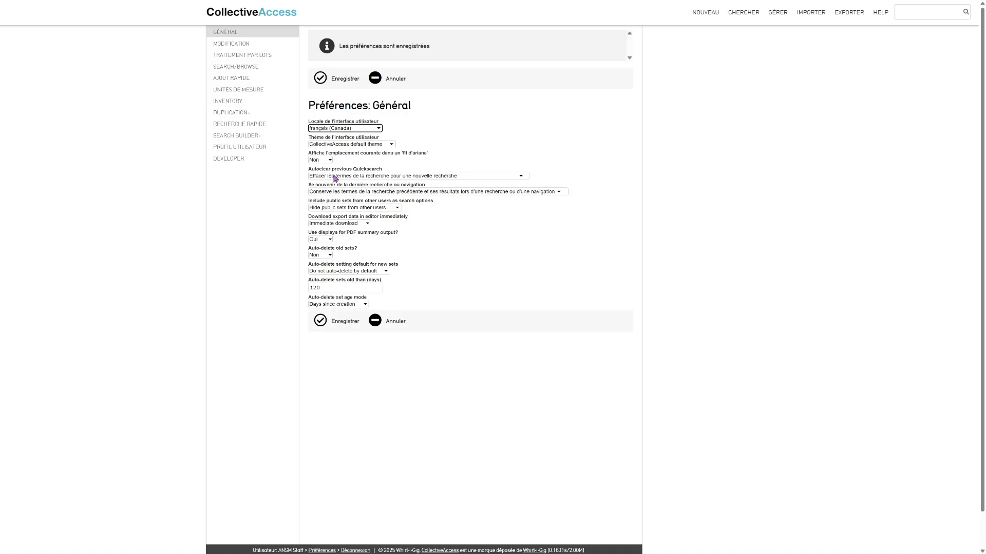
{"action": "left_click", "coordinate": [329, 207]}
{"action": "left_click", "coordinate": [322, 82]}
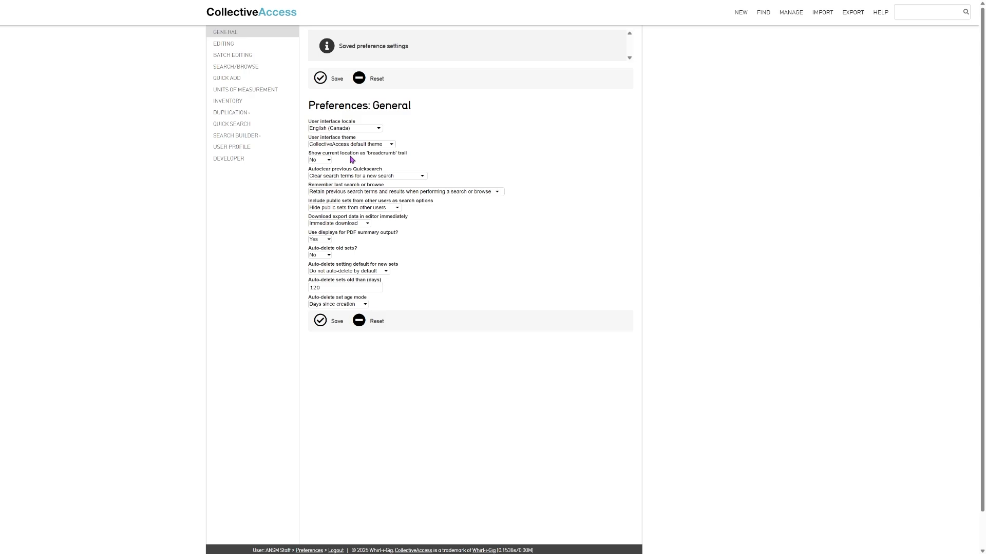
{"action": "left_click", "coordinate": [316, 161]}
{"action": "left_click", "coordinate": [315, 180]}
{"action": "left_click", "coordinate": [322, 78]}
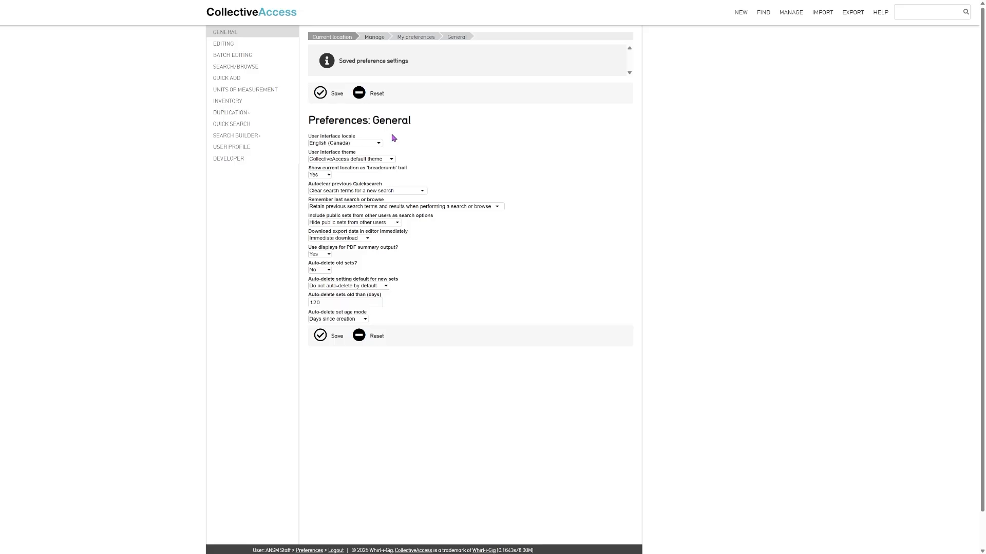
{"action": "left_click", "coordinate": [223, 44]}
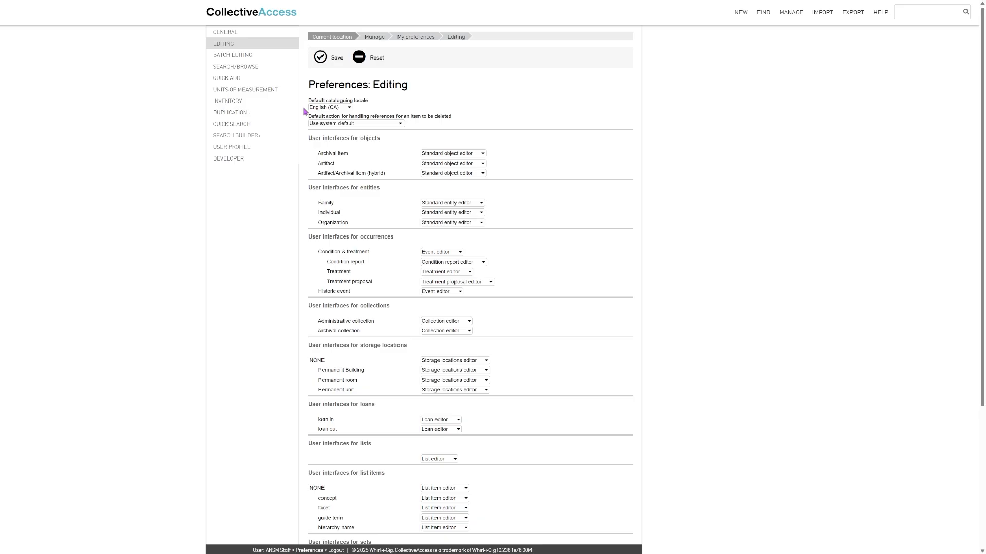
After trying metric and imperial, save Units of measurement as 'units as entered', keeping CAD currency
{"action": "left_click", "coordinate": [270, 91]}
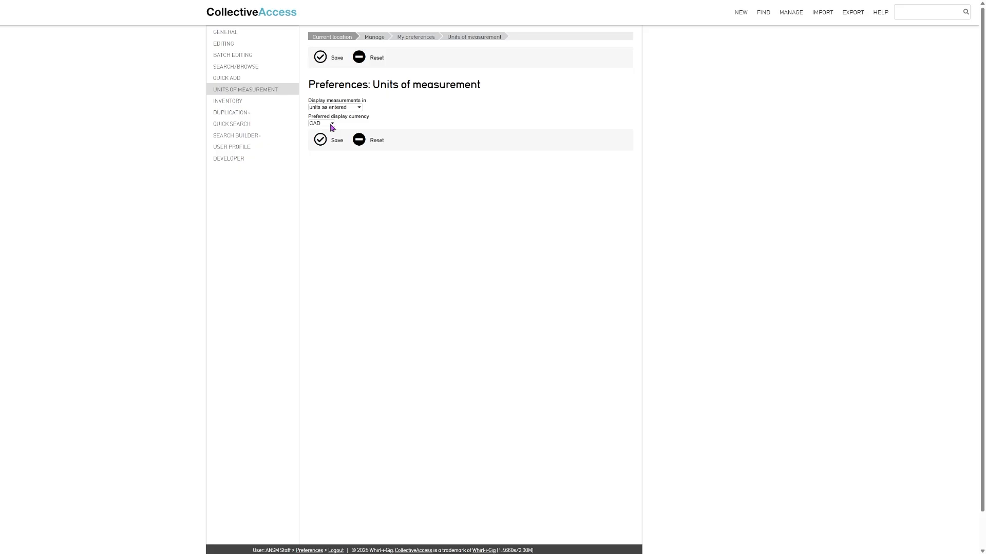
{"action": "left_click", "coordinate": [332, 124]}
{"action": "left_click", "coordinate": [381, 119]}
{"action": "left_click", "coordinate": [348, 127]}
{"action": "left_click", "coordinate": [378, 109]}
{"action": "key", "text": "Down"}
{"action": "left_click", "coordinate": [354, 107]}
{"action": "left_click", "coordinate": [340, 114]}
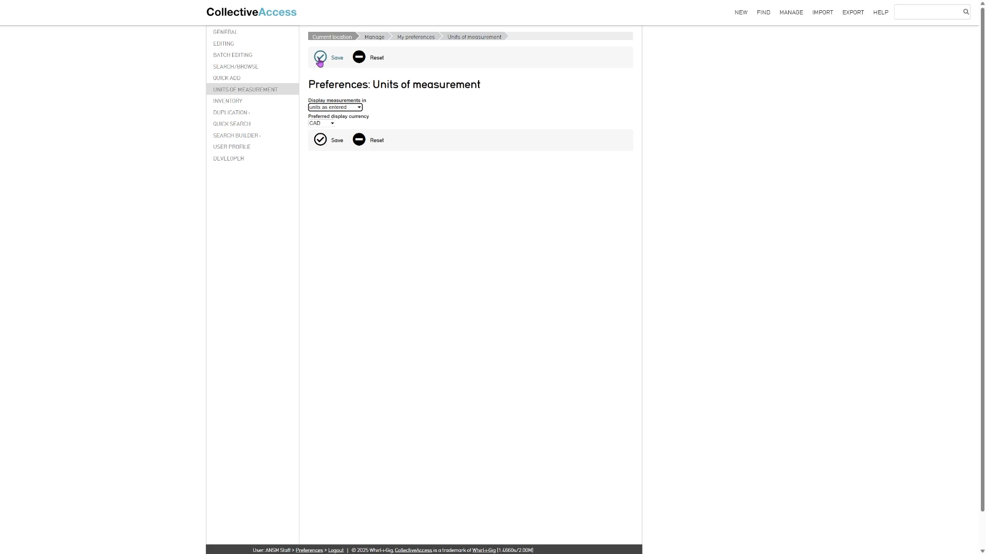
{"action": "left_click", "coordinate": [319, 60]}
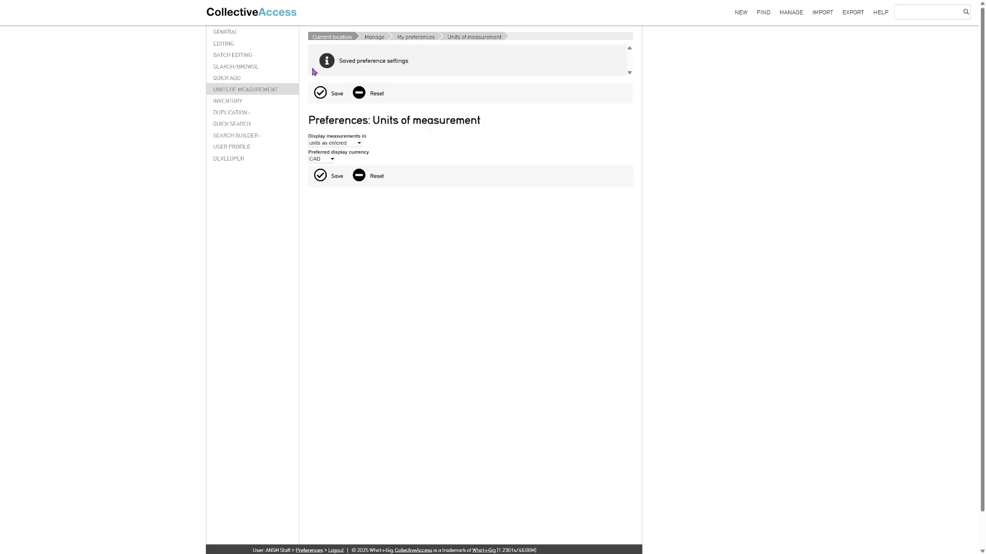
{"action": "left_click", "coordinate": [237, 103]}
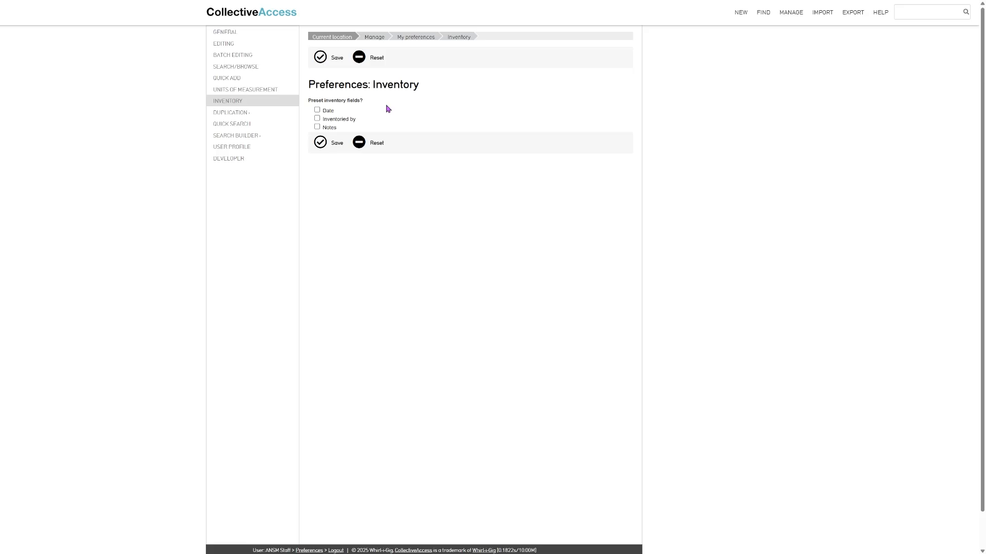
In Search Builder preferences for Objects, drag Accession Date toward frequently used options and save
{"action": "left_click", "coordinate": [230, 139]}
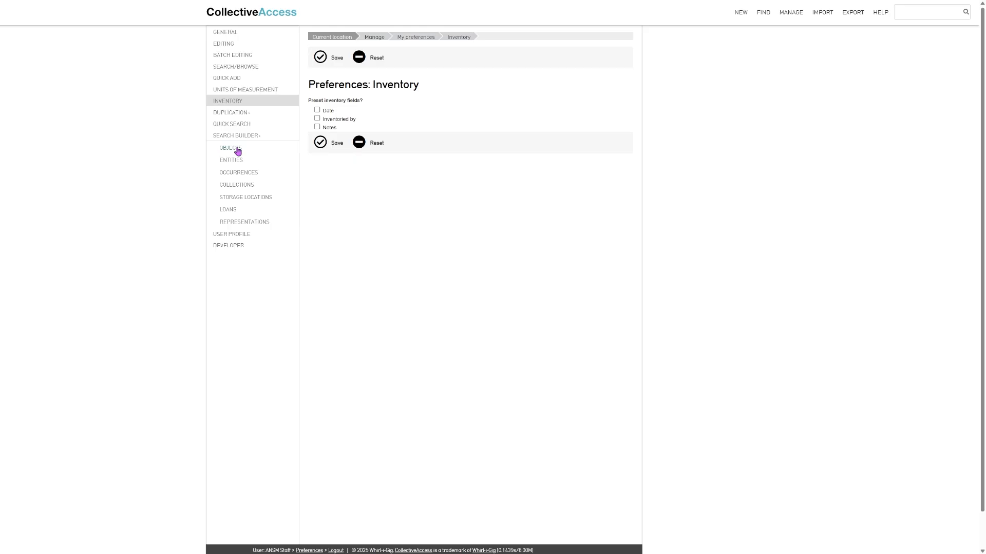
{"action": "left_click", "coordinate": [238, 150]}
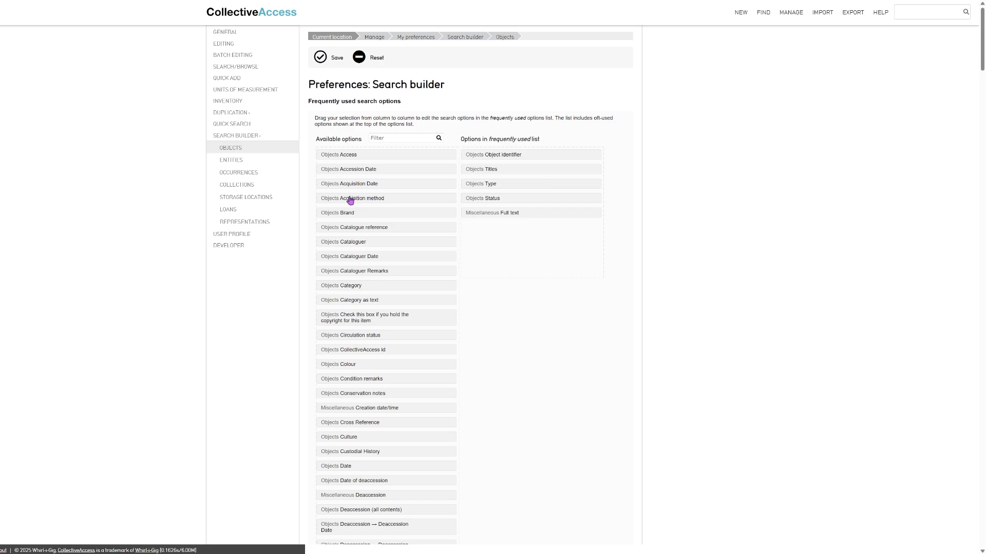
{"action": "left_click_drag", "start_coordinate": [324, 170], "coordinate": [476, 242]}
{"action": "left_click", "coordinate": [320, 59]}
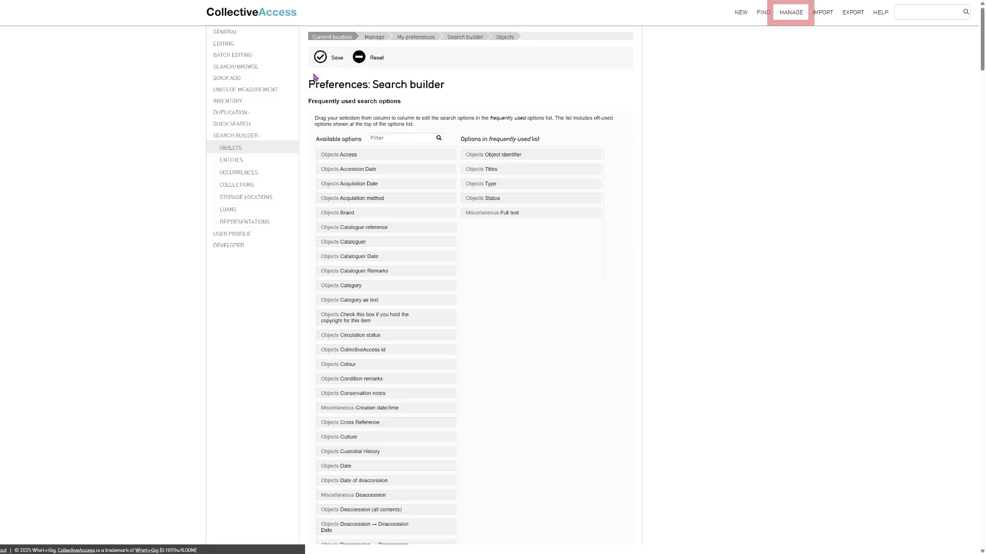
{"action": "mouse_move", "coordinate": [790, 16]}
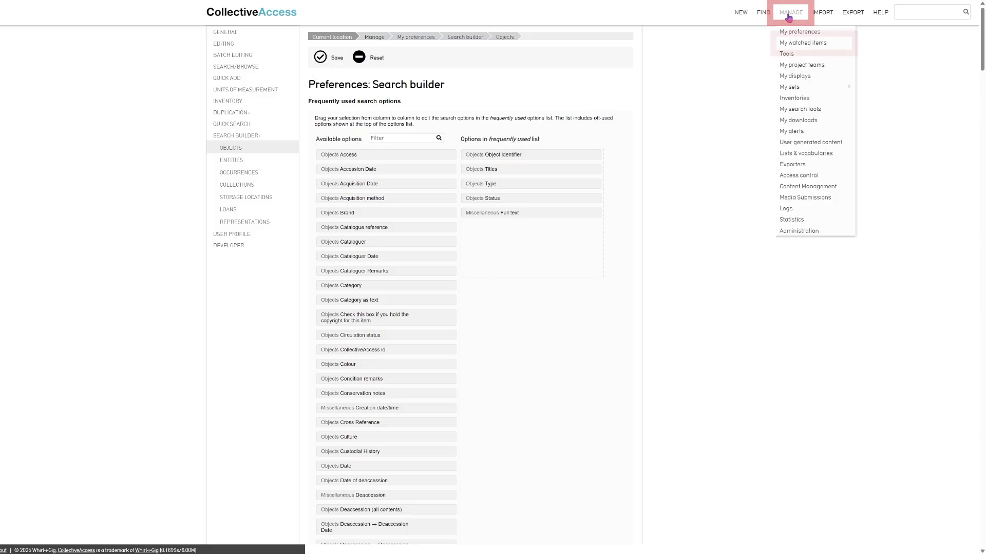
Stop watching the 2024.775 Accordion record from My watched items
{"action": "left_click", "coordinate": [795, 47]}
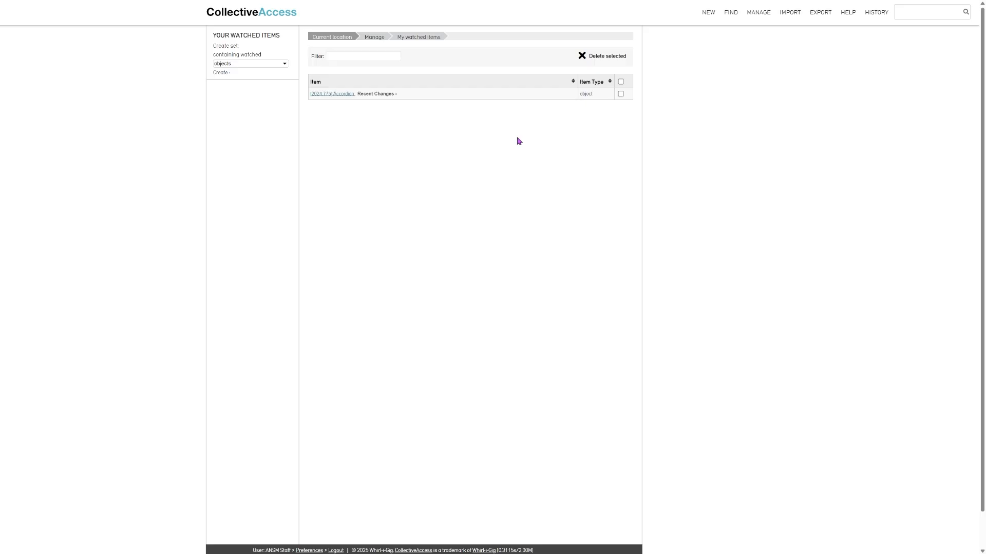
{"action": "left_click", "coordinate": [345, 96]}
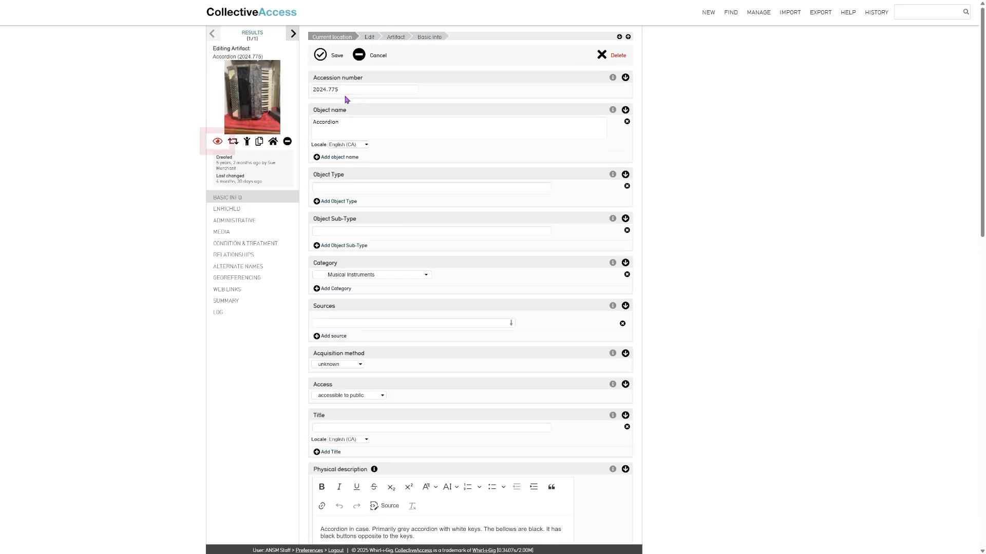
{"action": "left_click", "coordinate": [218, 141]}
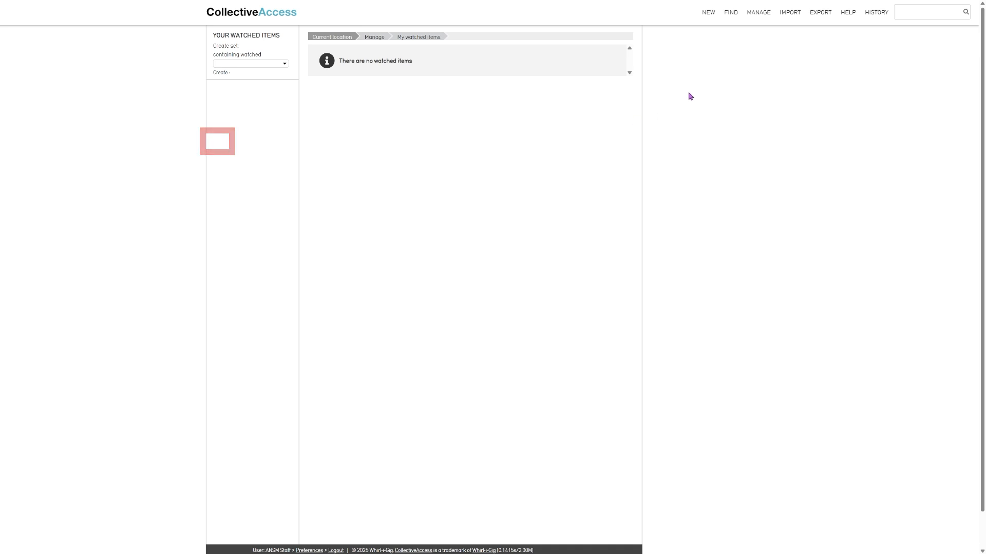
View My project teams, then go to My displays
{"action": "mouse_move", "coordinate": [760, 16]}
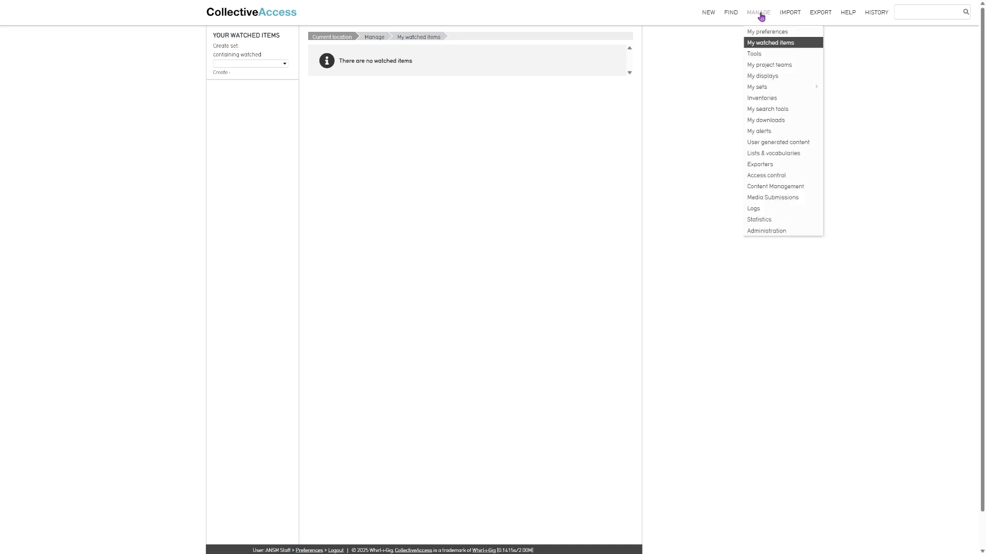
{"action": "left_click", "coordinate": [776, 65]}
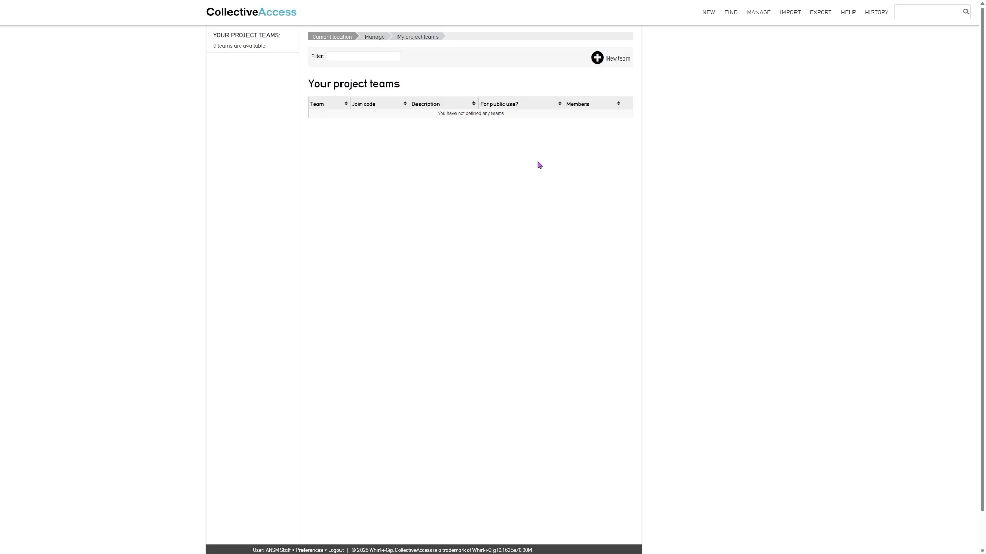
{"action": "left_click", "coordinate": [758, 16]}
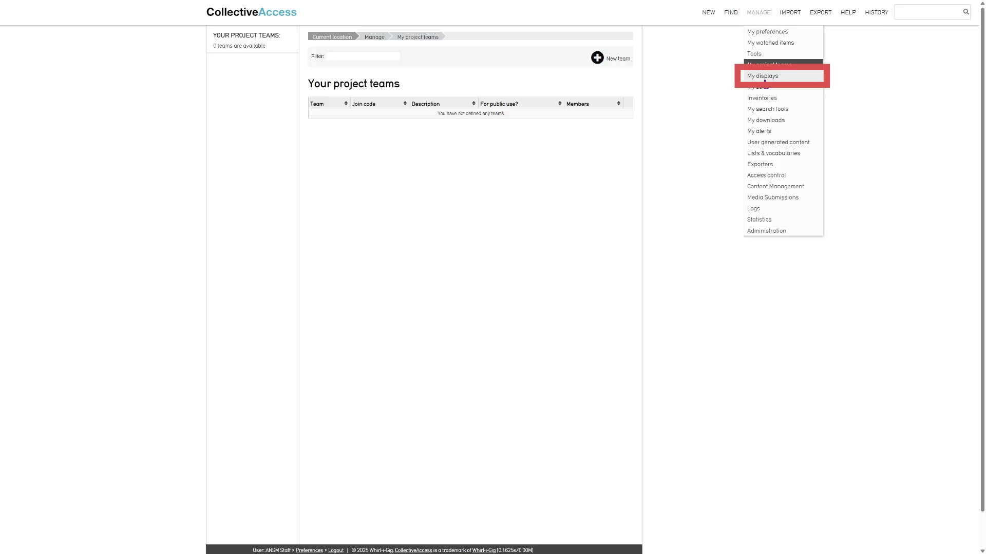
{"action": "left_click", "coordinate": [764, 77]}
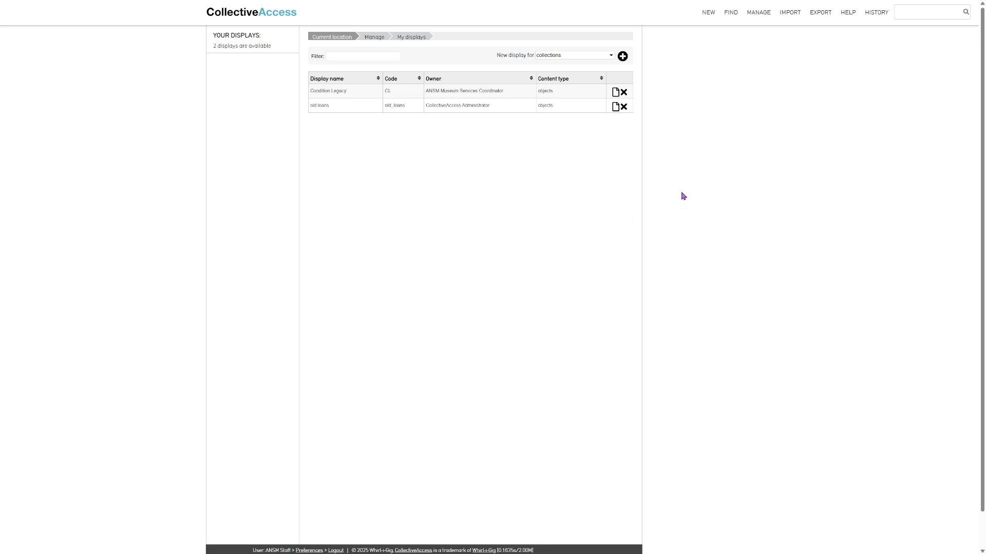
Change the display format of the 14870-object search results, then return to My displays
{"action": "mouse_move", "coordinate": [704, 18]}
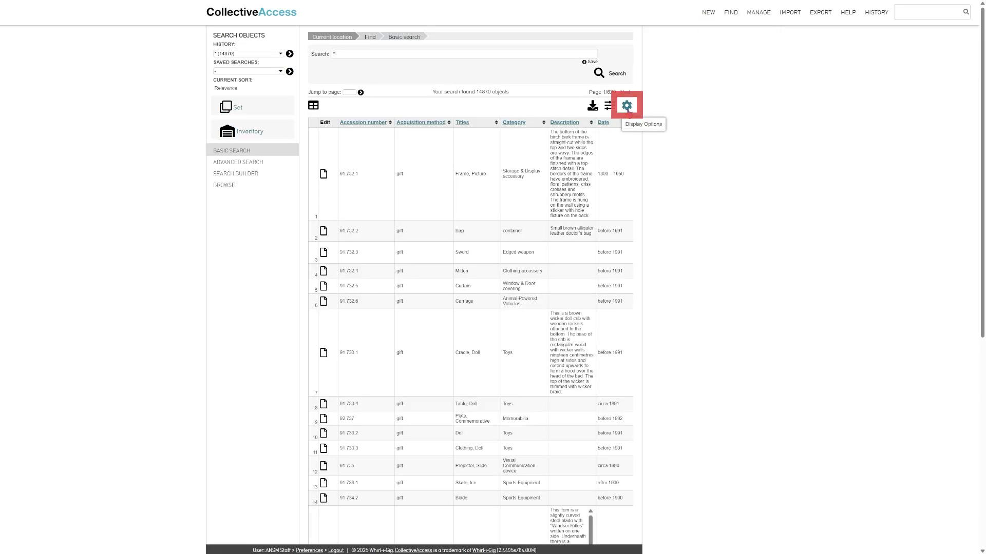
{"action": "left_click", "coordinate": [627, 106]}
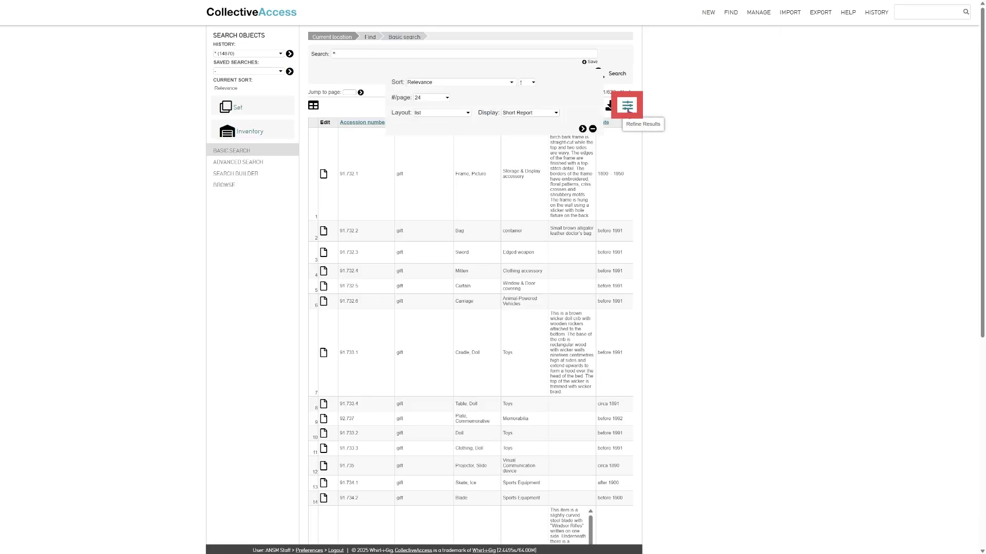
{"action": "left_click", "coordinate": [554, 113]}
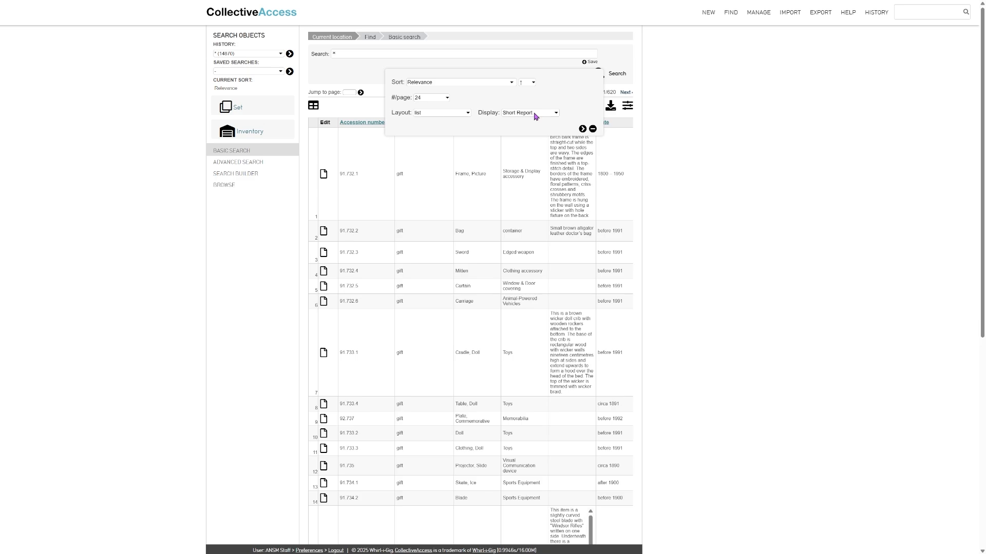
{"action": "left_click", "coordinate": [582, 130]}
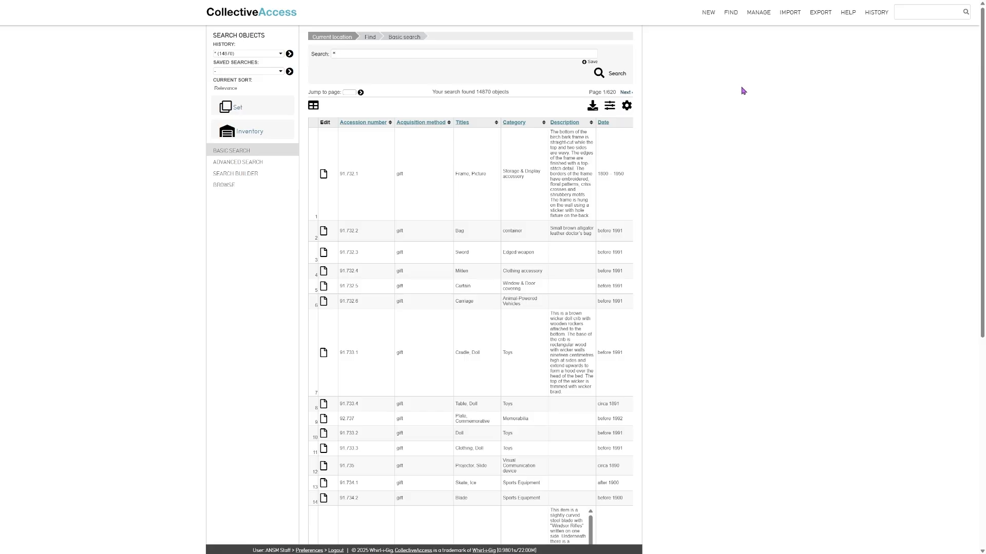
{"action": "mouse_move", "coordinate": [757, 15]}
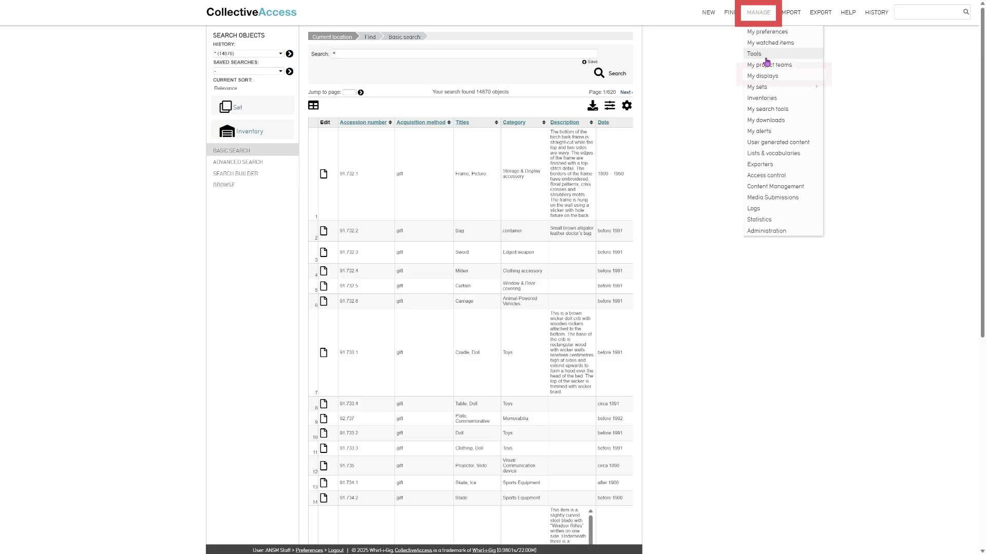
{"action": "left_click", "coordinate": [771, 77]}
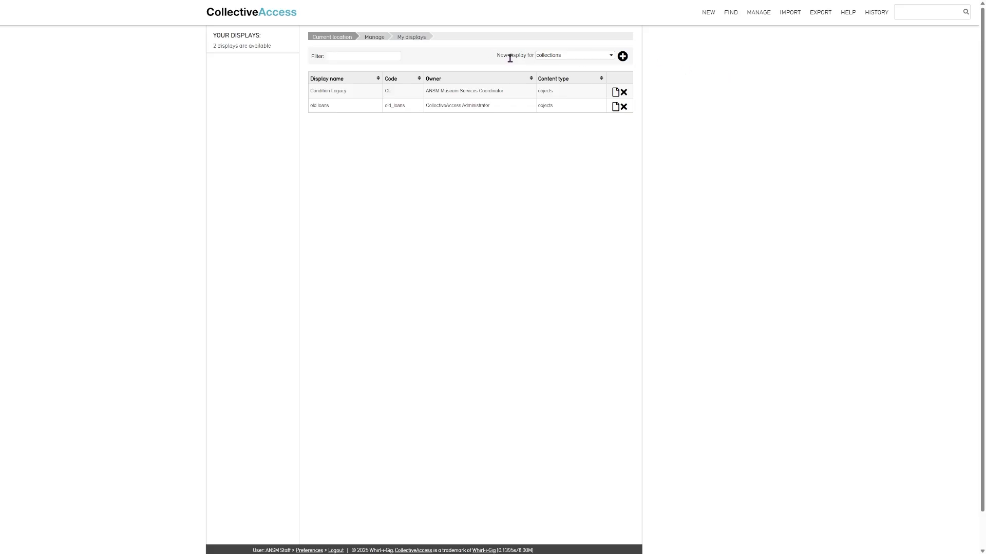
Set 'New display for' to objects and add a new display, ready for its name
{"action": "left_click", "coordinate": [549, 58]}
{"action": "left_click", "coordinate": [560, 114]}
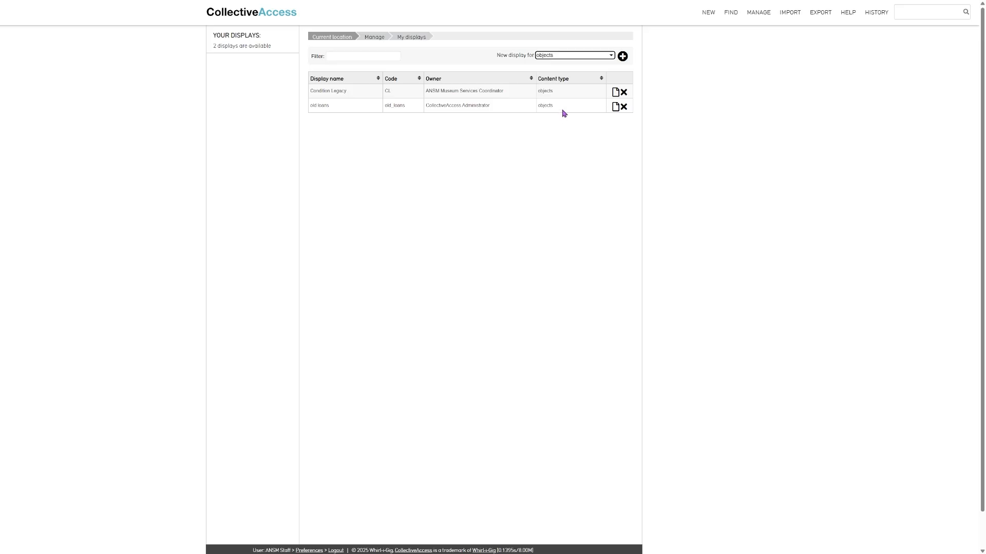
{"action": "left_click", "coordinate": [622, 57]}
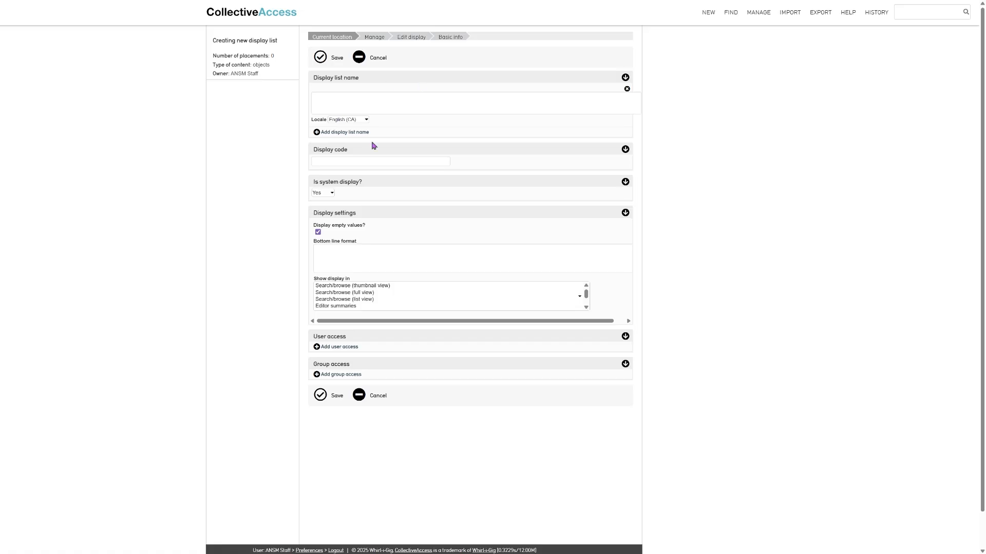
{"action": "left_click", "coordinate": [390, 100]}
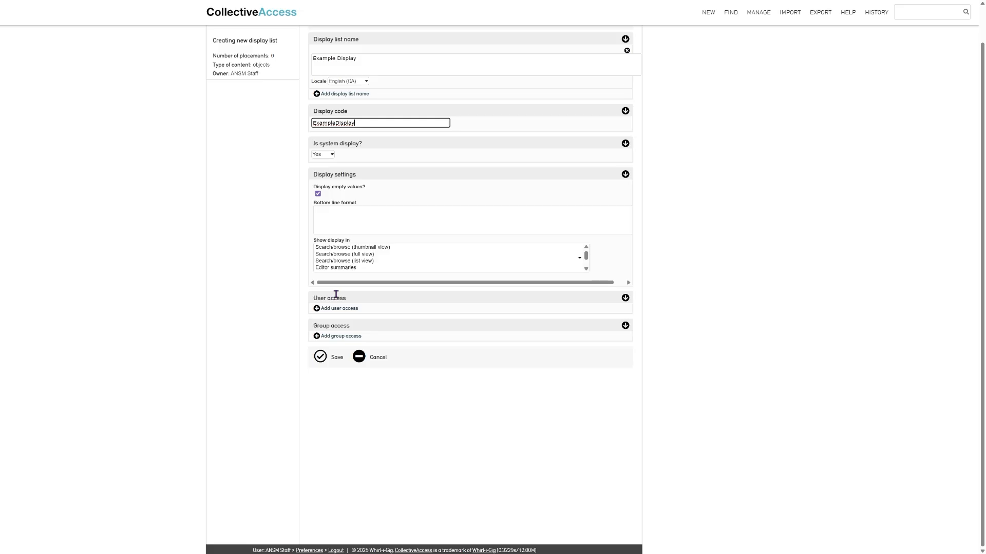
Give the Cataloguers group 'can edit' access to Example Display
{"action": "left_click", "coordinate": [340, 336]}
{"action": "left_click", "coordinate": [347, 340]}
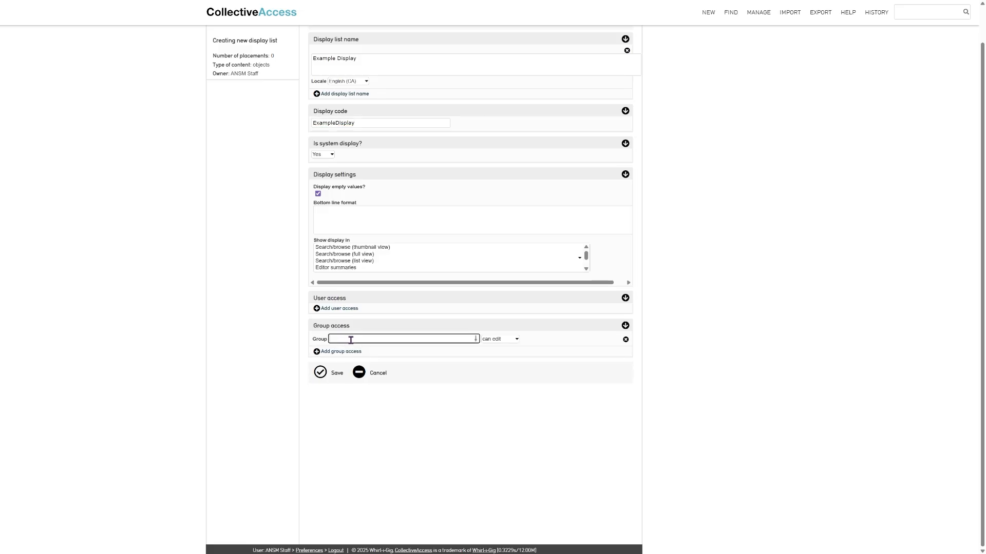
{"action": "type", "text": "cata"}
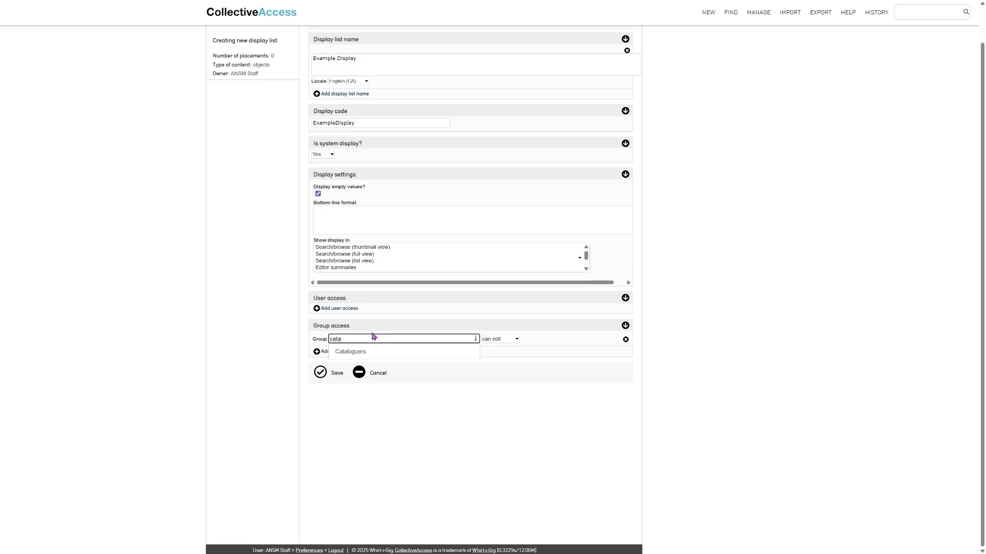
{"action": "left_click", "coordinate": [375, 353]}
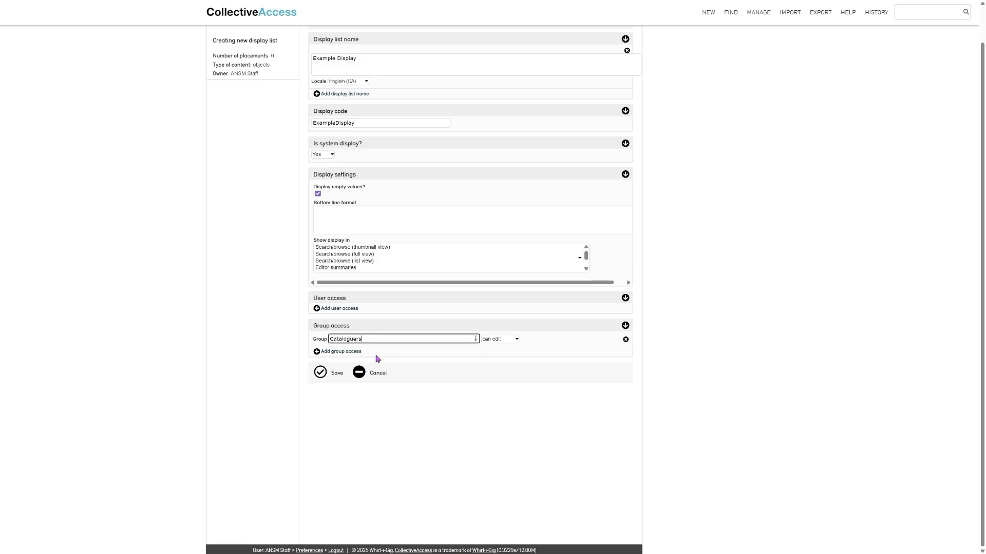
{"action": "left_click", "coordinate": [496, 341]}
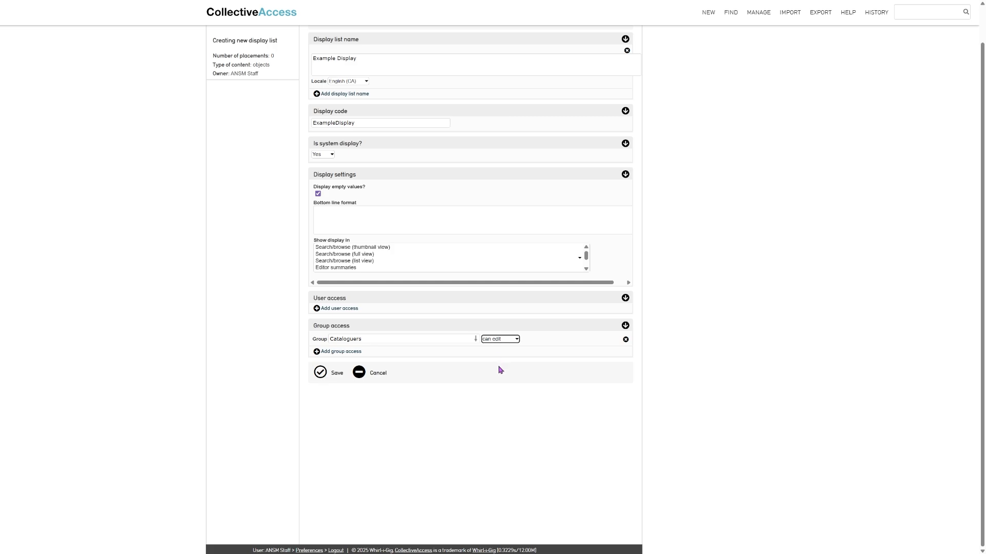
{"action": "left_click", "coordinate": [496, 359]}
Save Example Display, then add Object Description and the medium media representation to its display list
{"action": "left_click", "coordinate": [320, 374]}
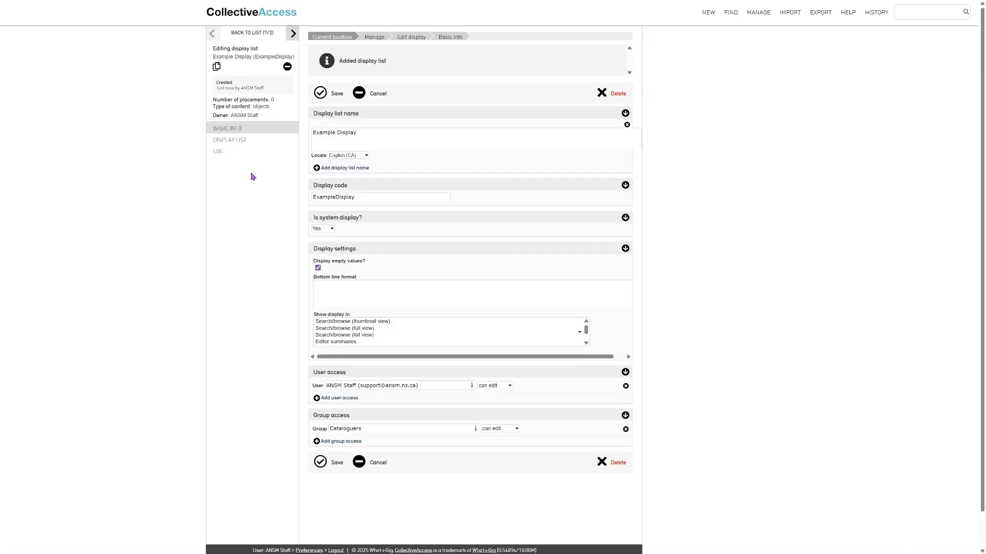
{"action": "left_click", "coordinate": [239, 140]}
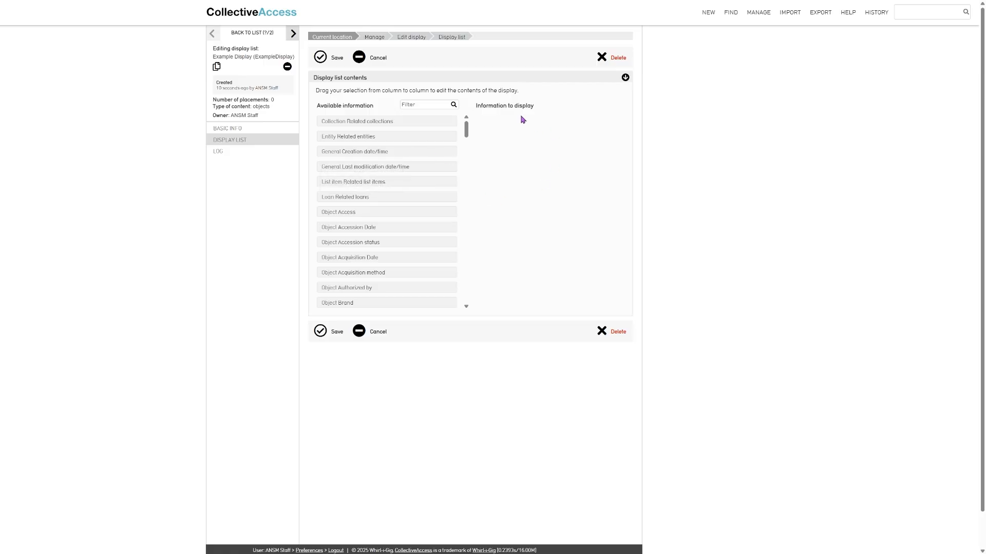
{"action": "scroll", "coordinate": [361, 220], "scroll_direction": "down", "scroll_amount": 3}
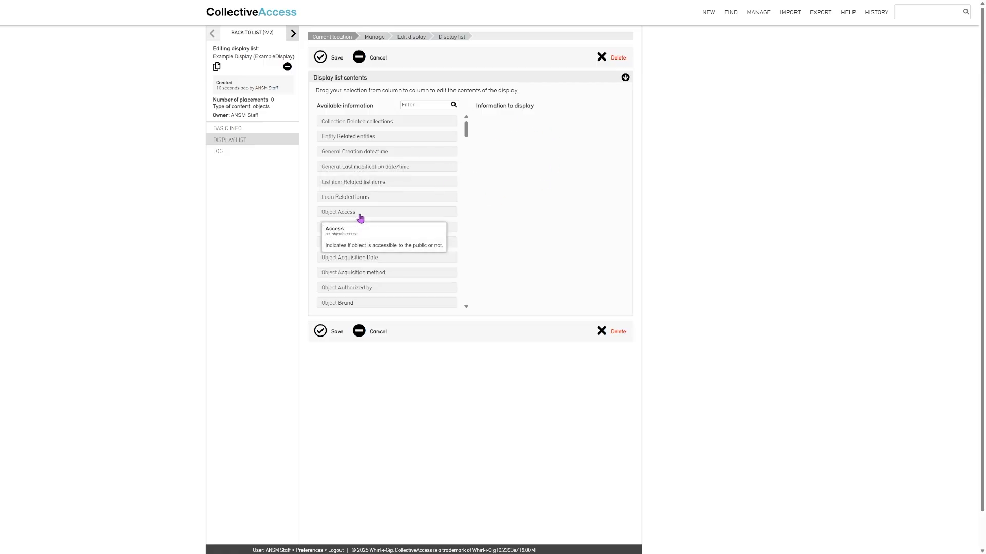
{"action": "scroll", "coordinate": [360, 220], "scroll_direction": "down", "scroll_amount": 5}
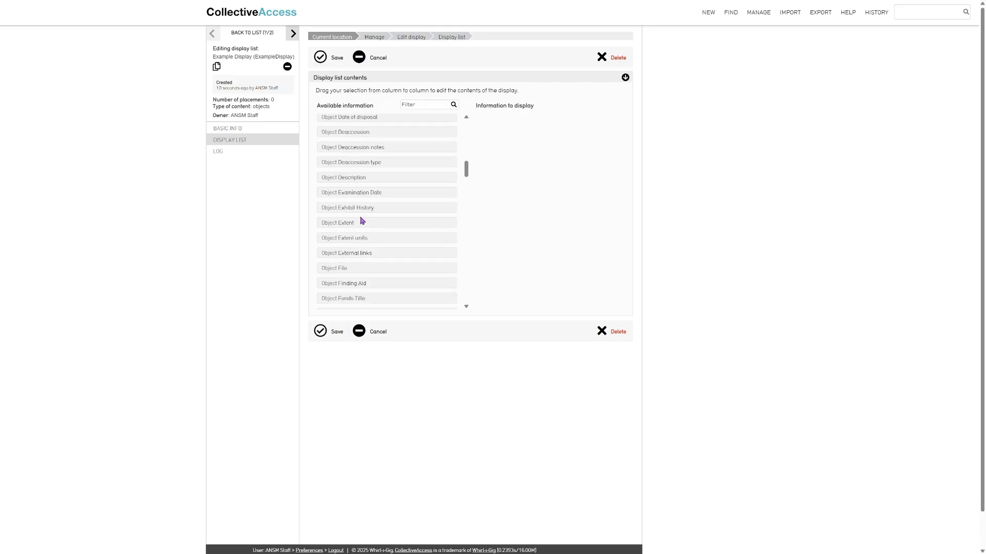
{"action": "left_click_drag", "start_coordinate": [352, 182], "coordinate": [479, 240]}
{"action": "scroll", "coordinate": [392, 240], "scroll_direction": "down", "scroll_amount": 10}
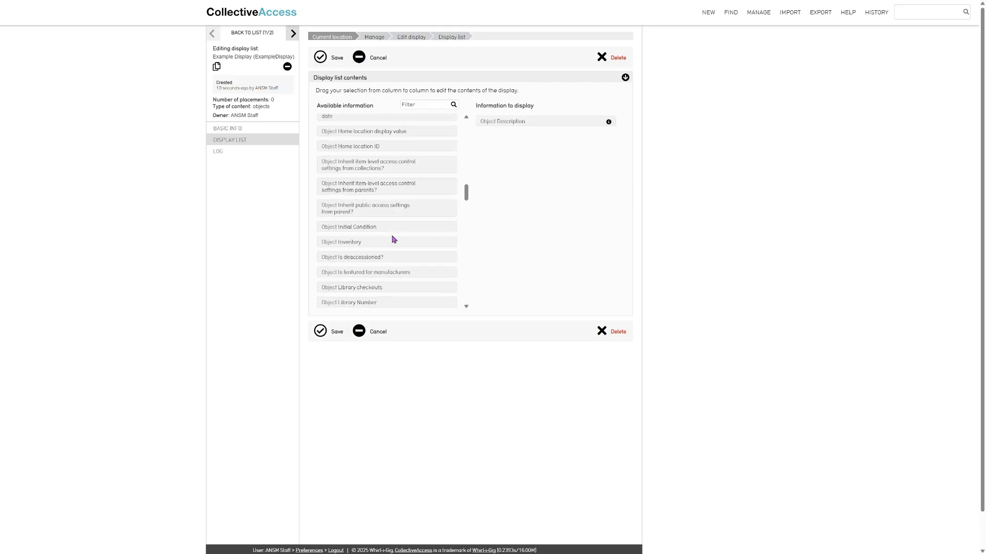
{"action": "scroll", "coordinate": [392, 240], "scroll_direction": "down", "scroll_amount": 8}
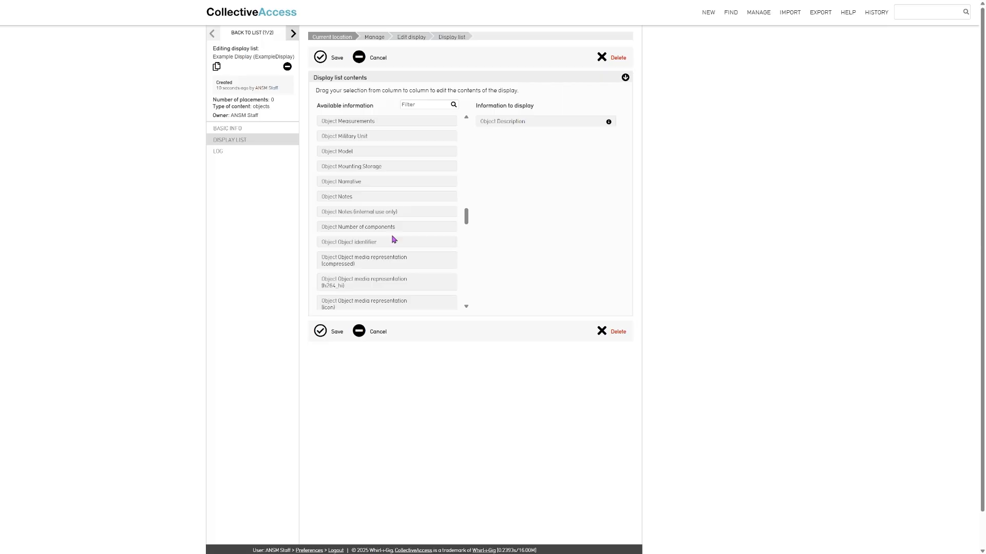
{"action": "left_click_drag", "start_coordinate": [393, 240], "coordinate": [530, 154]}
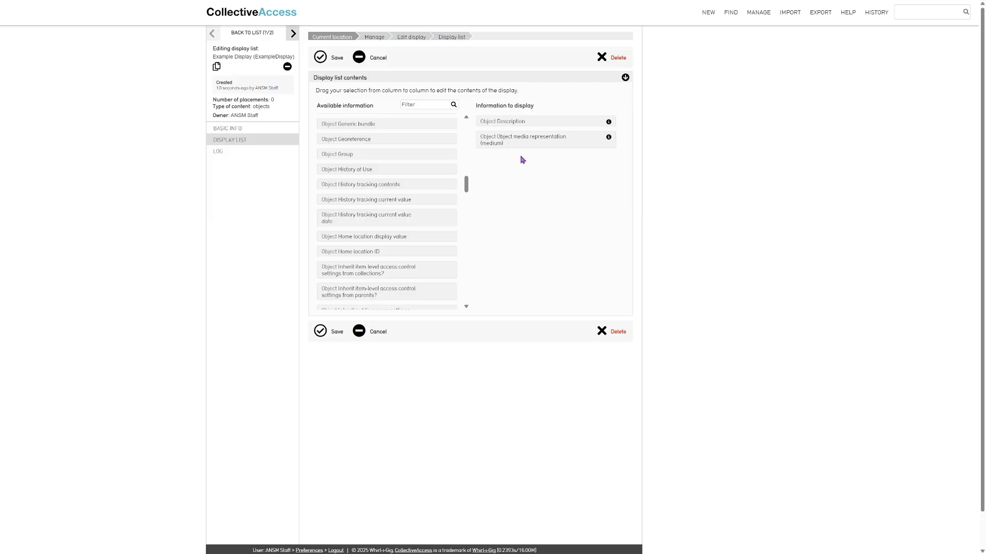
{"action": "left_click", "coordinate": [321, 331]}
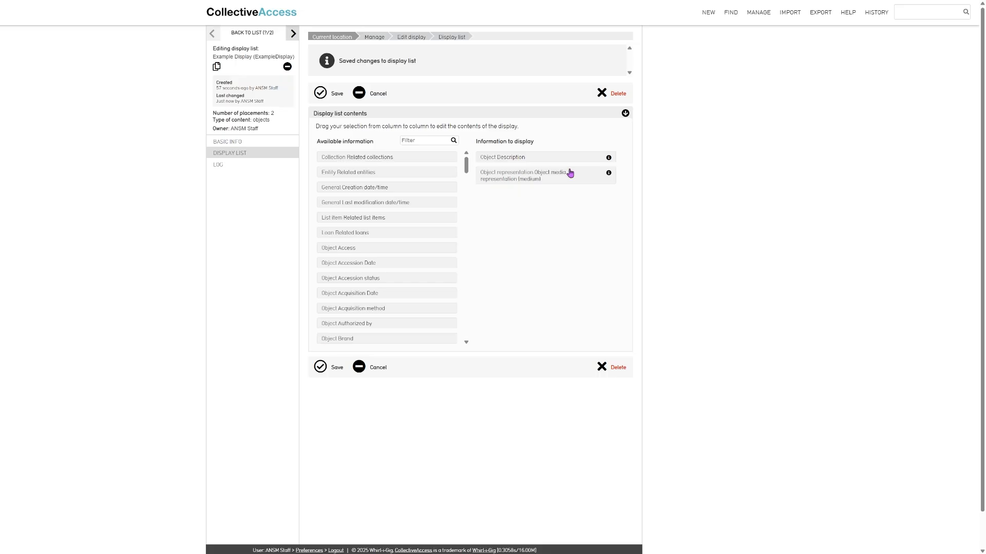
Run a basic object search and switch the results display to Example Display
{"action": "mouse_move", "coordinate": [728, 13]}
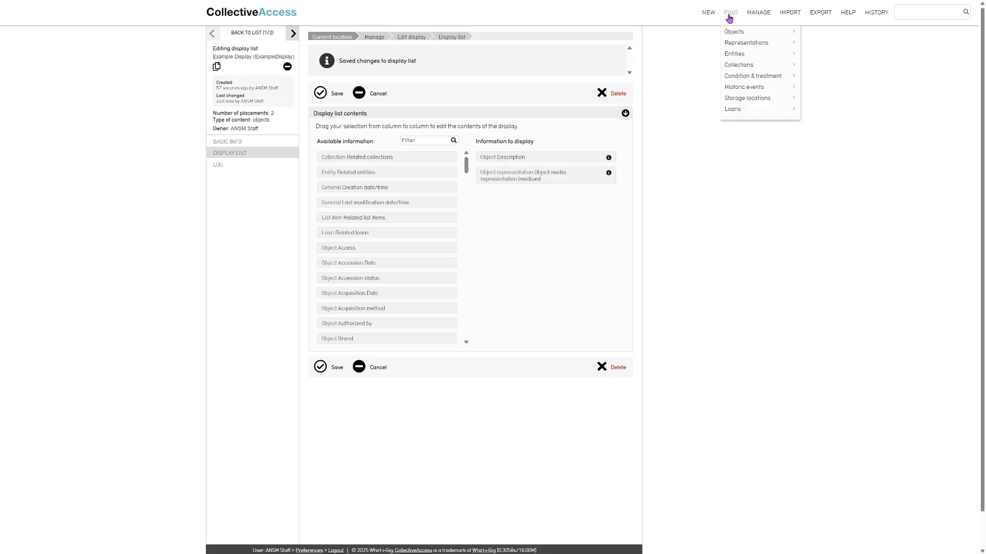
{"action": "mouse_move", "coordinate": [744, 33]}
{"action": "left_click", "coordinate": [826, 33]}
{"action": "left_click", "coordinate": [628, 106]}
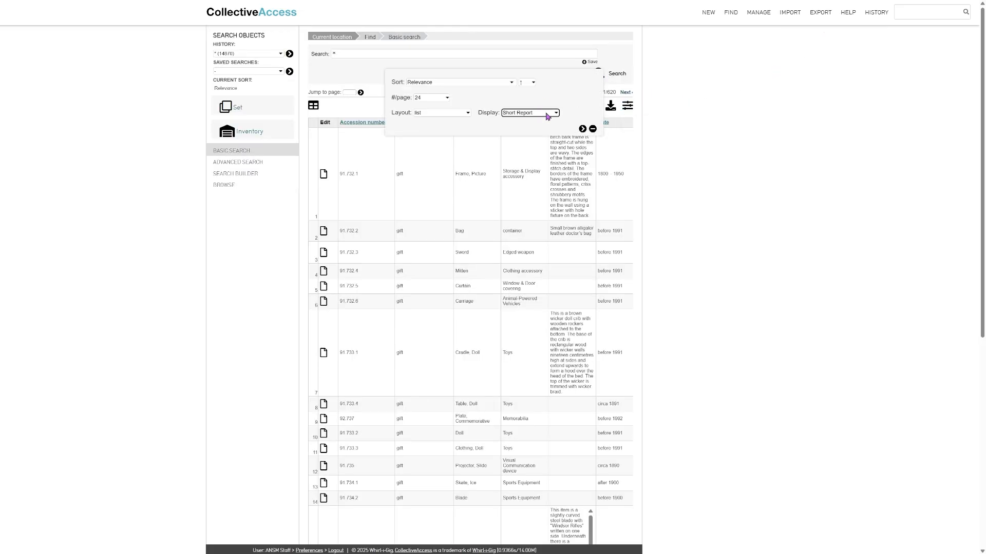
{"action": "left_click", "coordinate": [543, 125]}
{"action": "left_click", "coordinate": [583, 130]}
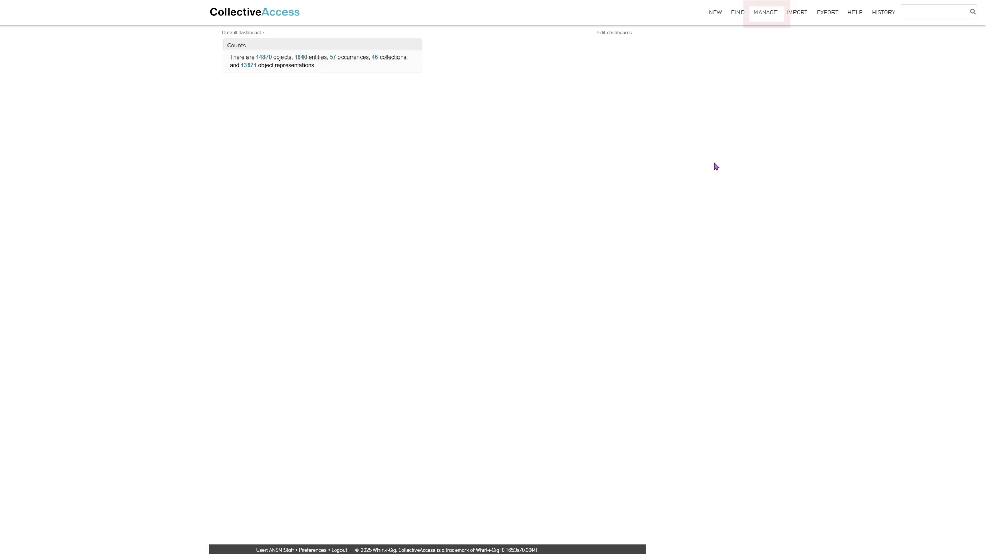
Go to the All sets page and choose a new User set containing objects
{"action": "mouse_move", "coordinate": [765, 13]}
{"action": "mouse_move", "coordinate": [770, 88]}
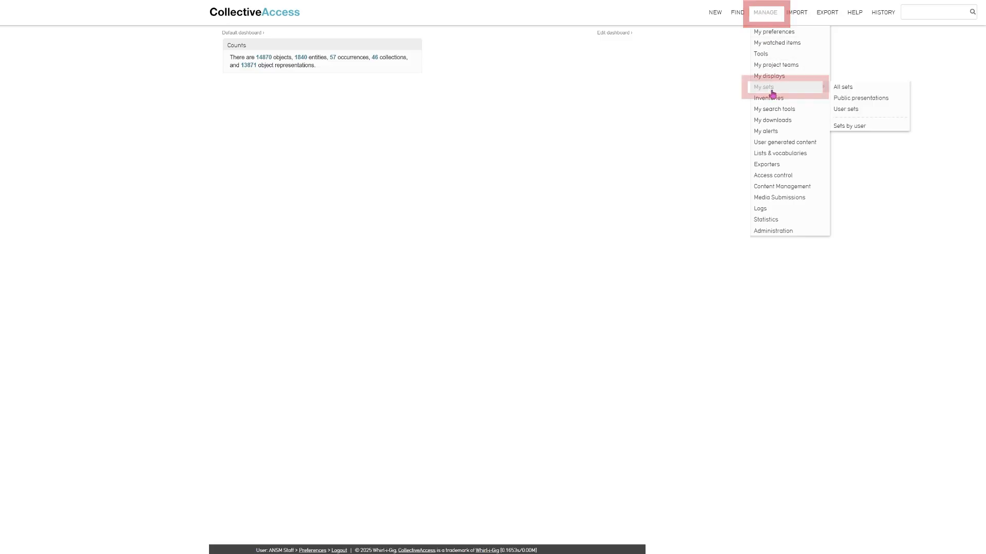
{"action": "left_click", "coordinate": [856, 90]}
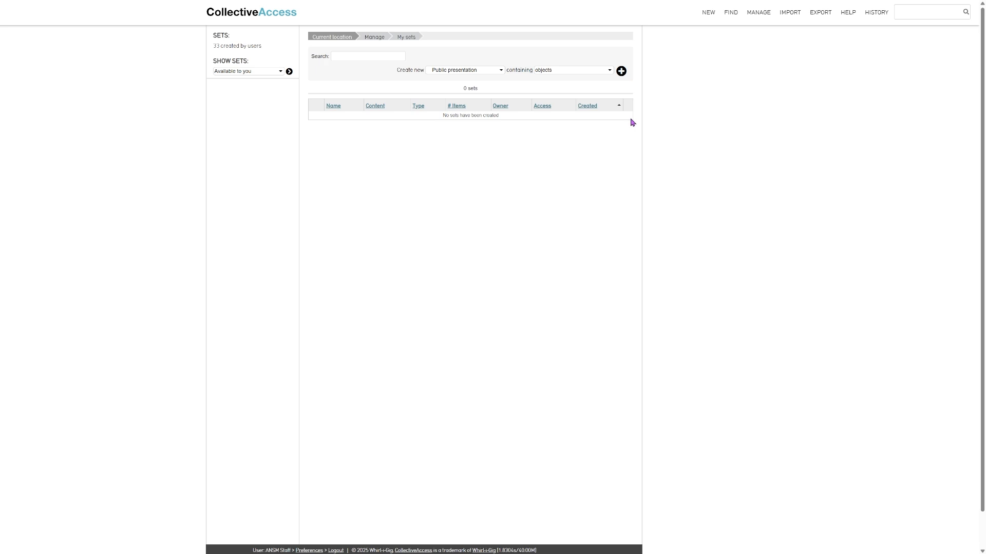
{"action": "left_click", "coordinate": [479, 70]}
{"action": "left_click", "coordinate": [477, 85]}
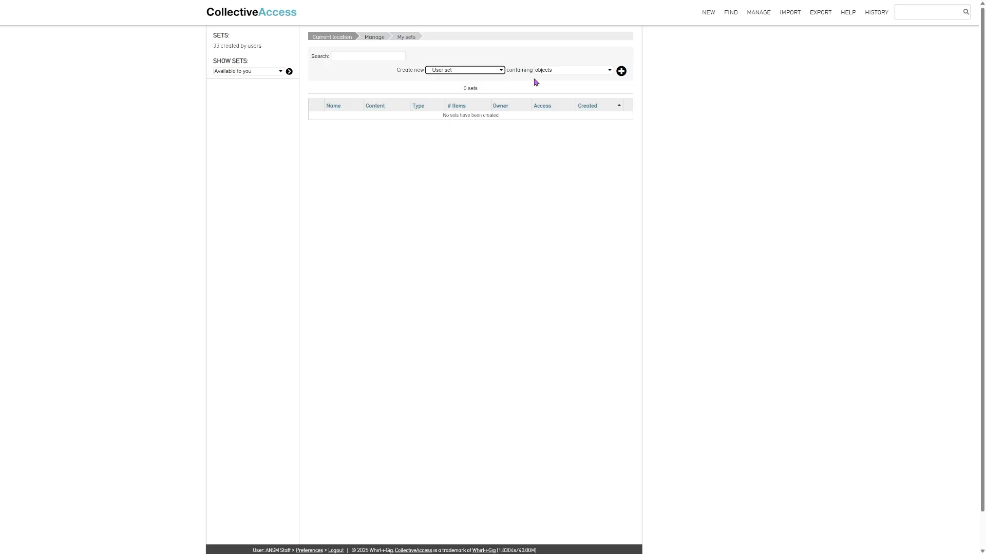
{"action": "left_click", "coordinate": [551, 72]}
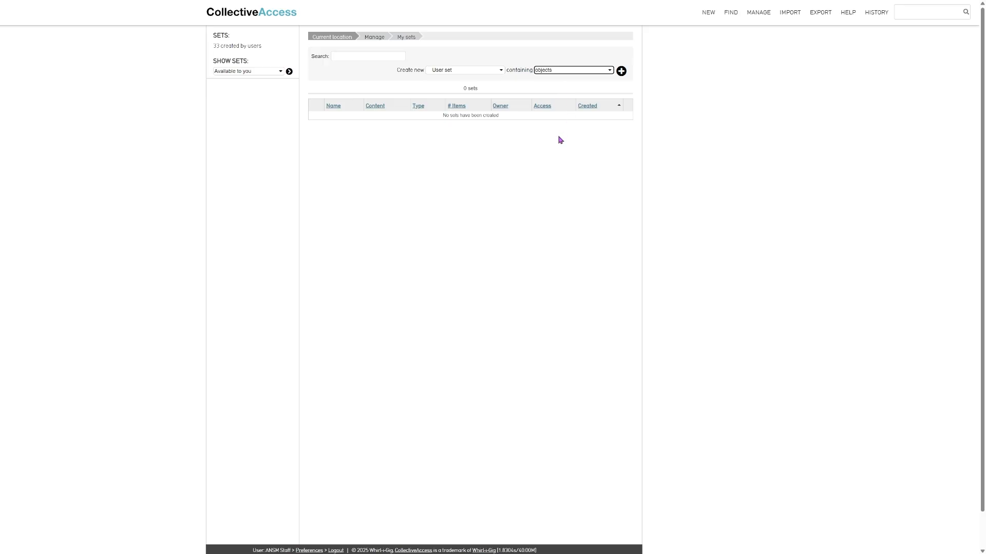
Start a new set titled 'Example Set' with code 'ExampleSet'
{"action": "left_click", "coordinate": [622, 76]}
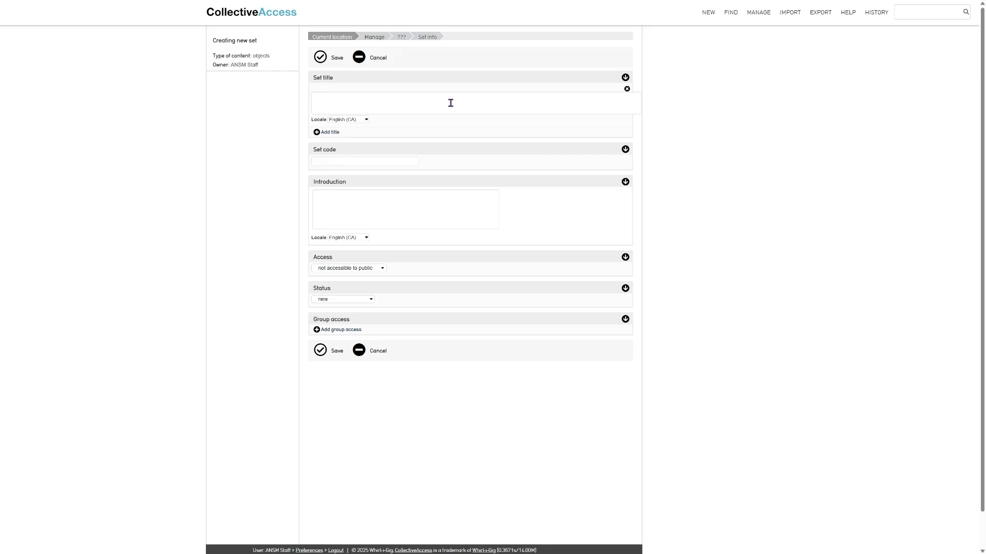
{"action": "left_click", "coordinate": [450, 103]}
{"action": "type", "text": "Example Set"}
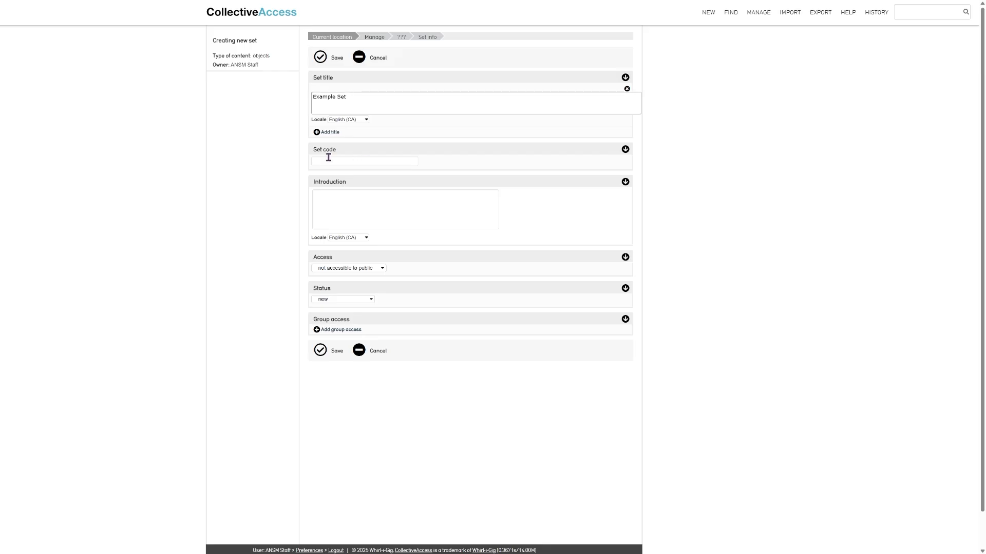
{"action": "left_click", "coordinate": [328, 162]}
{"action": "type", "text": "ExampleSet"}
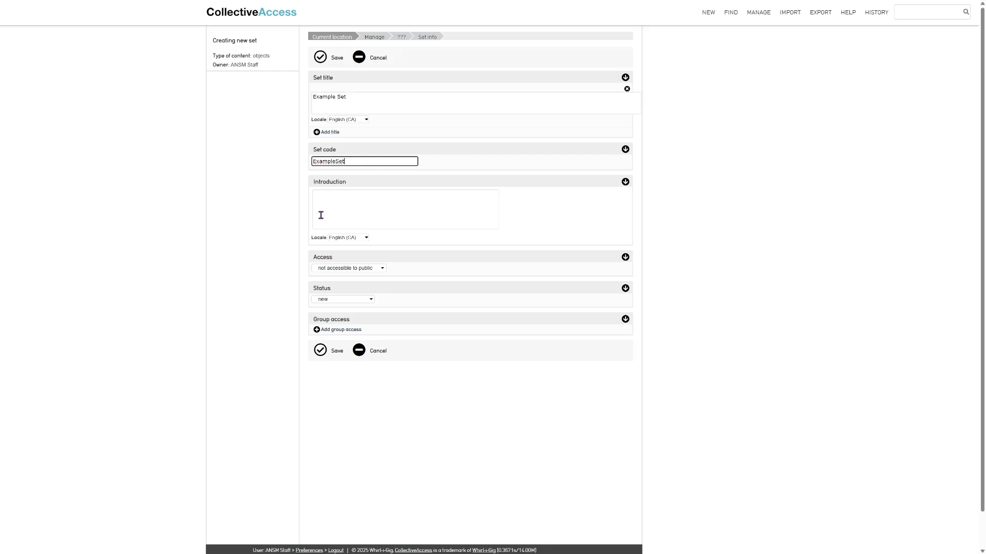
{"action": "key", "text": "Tab"}
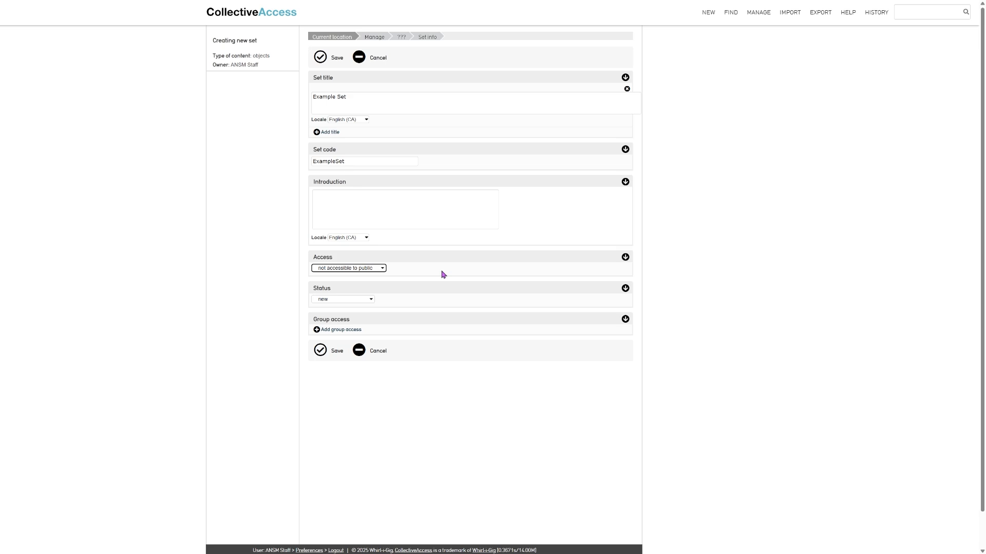
Add a group access entry with the default access level and save the set
{"action": "left_click", "coordinate": [374, 210]}
{"action": "left_click", "coordinate": [341, 333]}
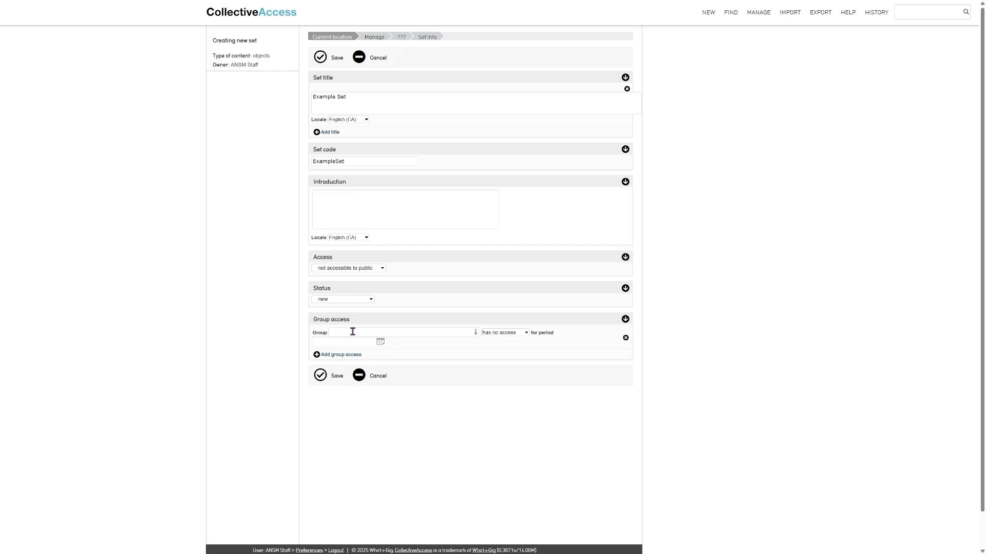
{"action": "left_click", "coordinate": [497, 336]}
{"action": "left_click", "coordinate": [445, 350]}
{"action": "left_click", "coordinate": [320, 375]}
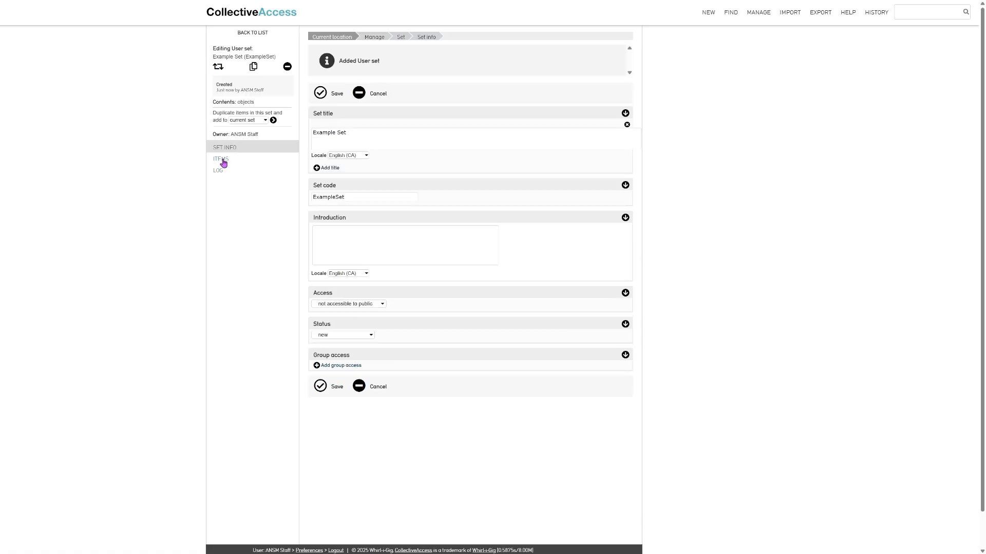
In the set's items list, add the '(2024.775) Accordion' object via autocomplete
{"action": "left_click", "coordinate": [223, 160]}
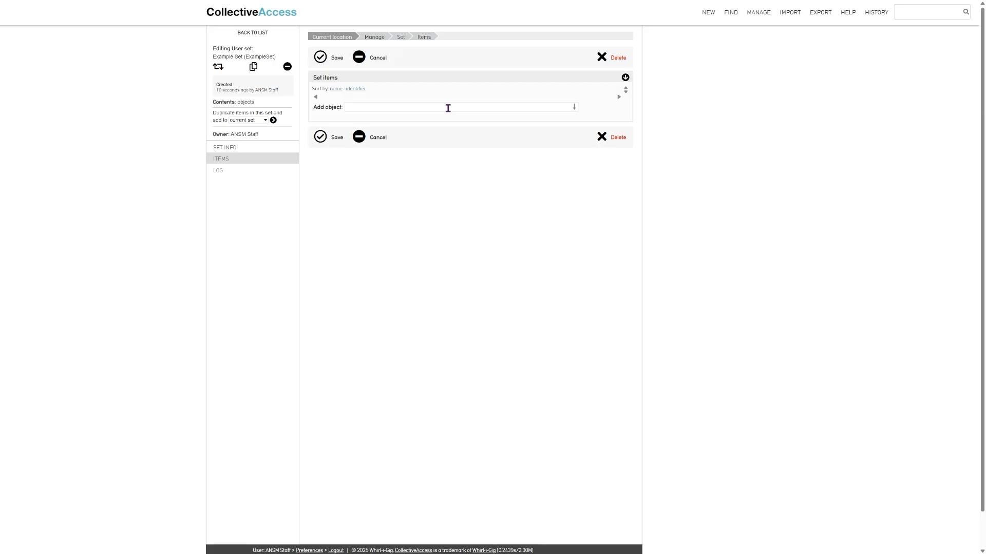
{"action": "left_click", "coordinate": [448, 108]}
{"action": "type", "text": "accordion"}
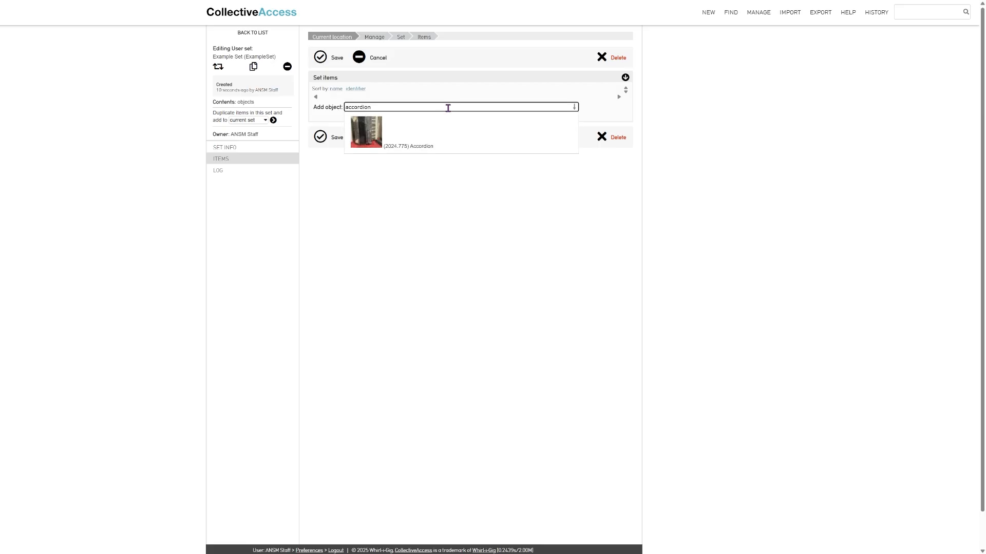
{"action": "left_click", "coordinate": [369, 146]}
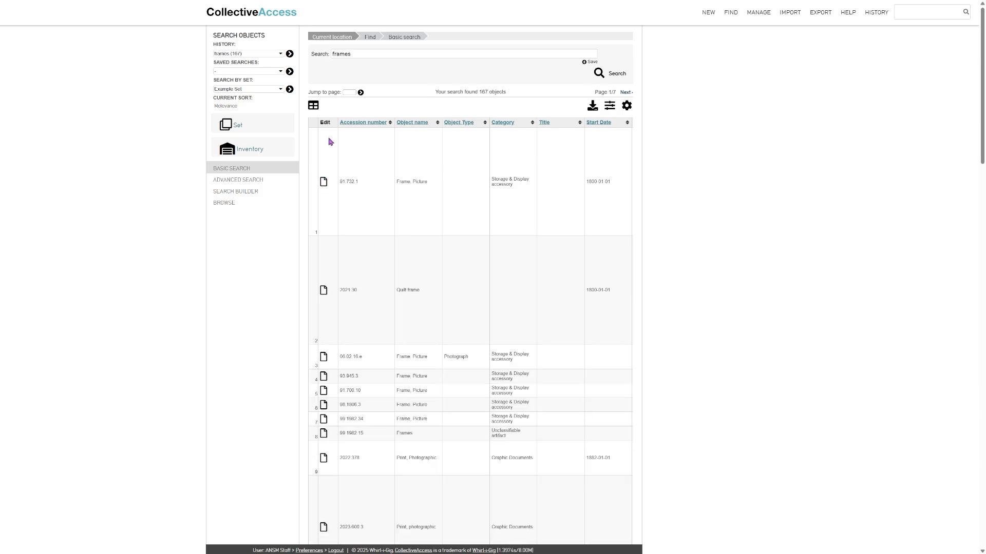
Add only the checked Quilt frame and 98.1006.3 picture frame results to Example Set
{"action": "left_click", "coordinate": [231, 124]}
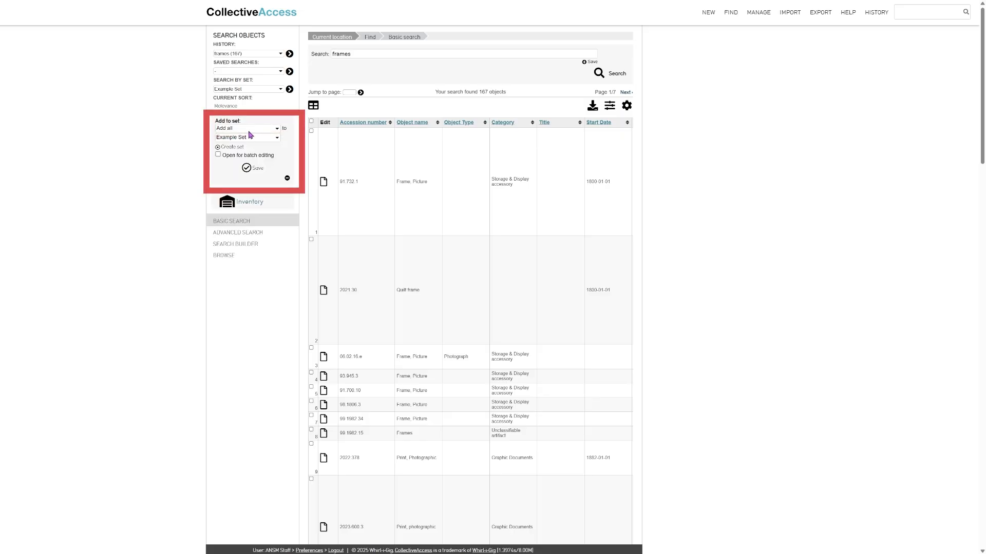
{"action": "left_click", "coordinate": [249, 131]}
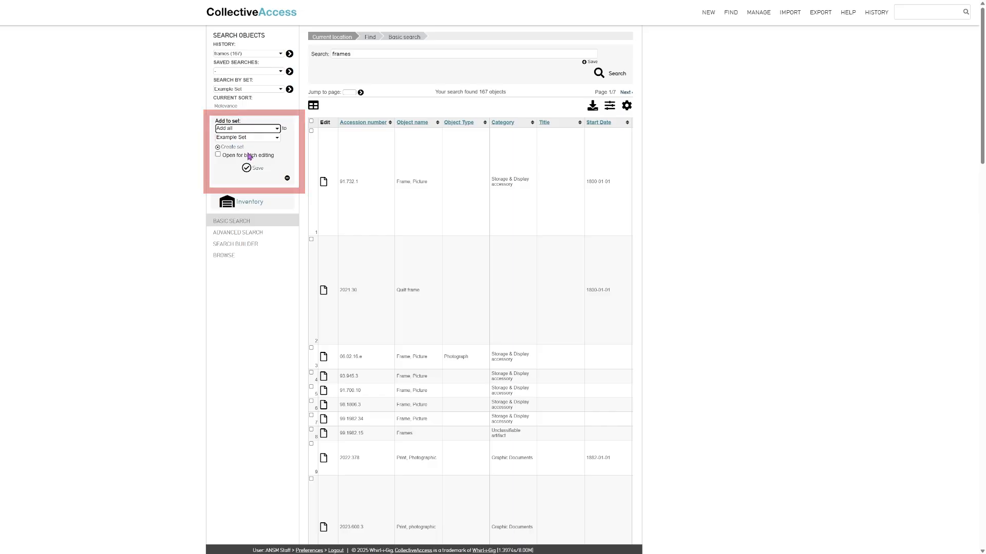
{"action": "left_click", "coordinate": [247, 151]}
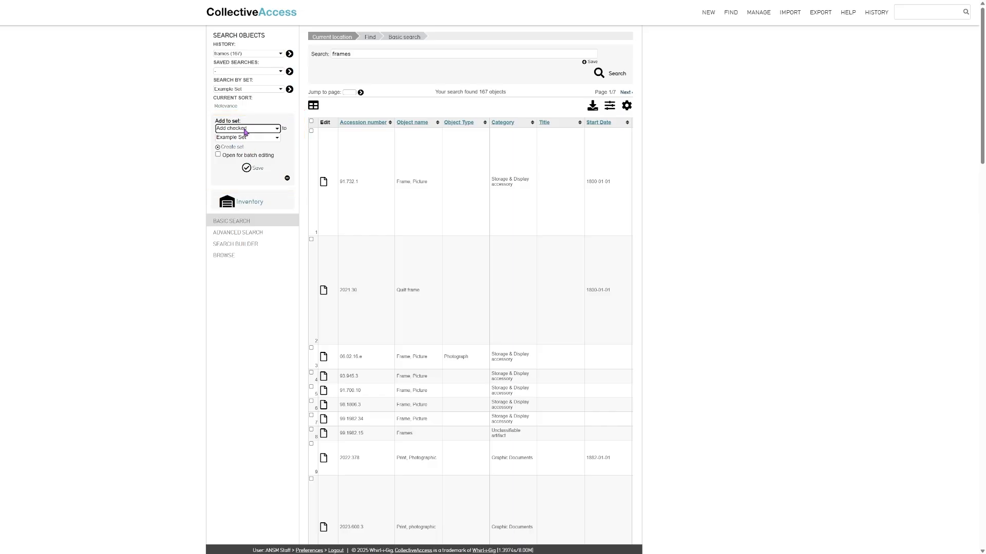
{"action": "left_click", "coordinate": [311, 239]}
{"action": "scroll", "coordinate": [324, 316], "scroll_direction": "down", "scroll_amount": 2}
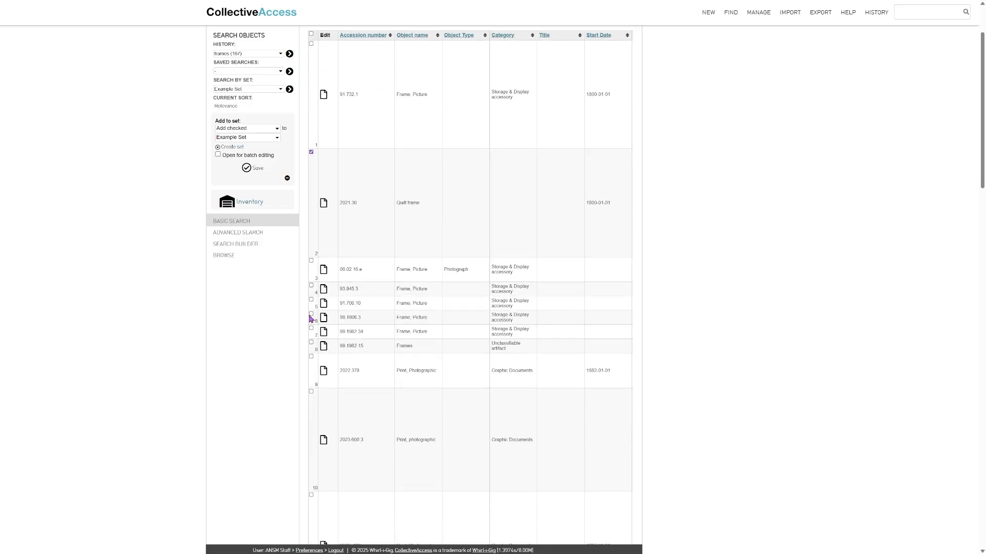
{"action": "left_click", "coordinate": [311, 314]}
{"action": "scroll", "coordinate": [286, 321], "scroll_direction": "up", "scroll_amount": 2}
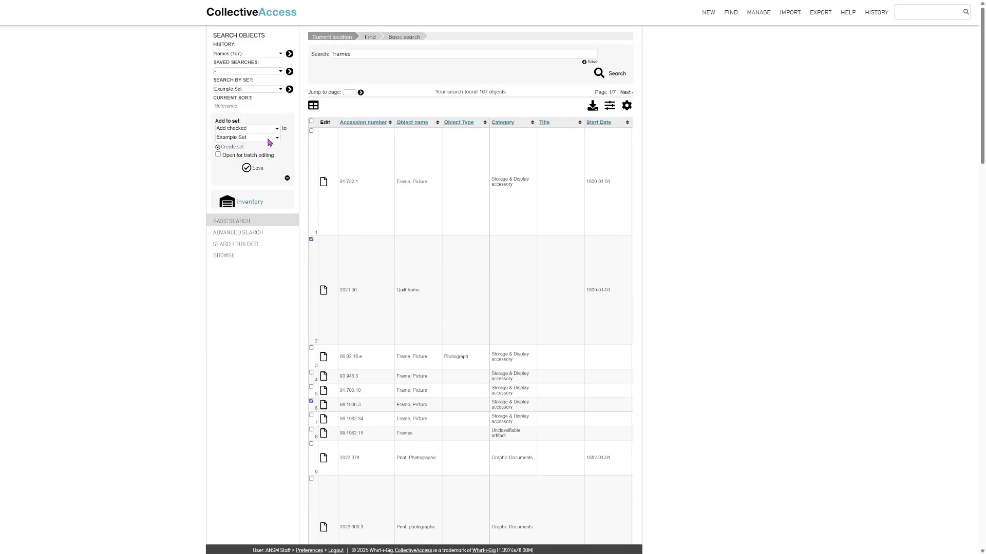
{"action": "left_click", "coordinate": [231, 147]}
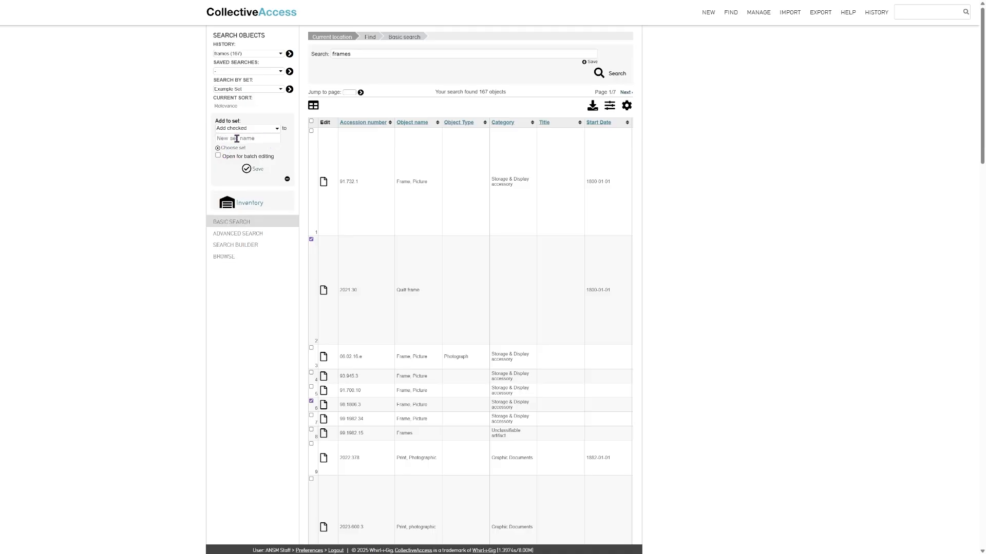
{"action": "left_click", "coordinate": [229, 147]}
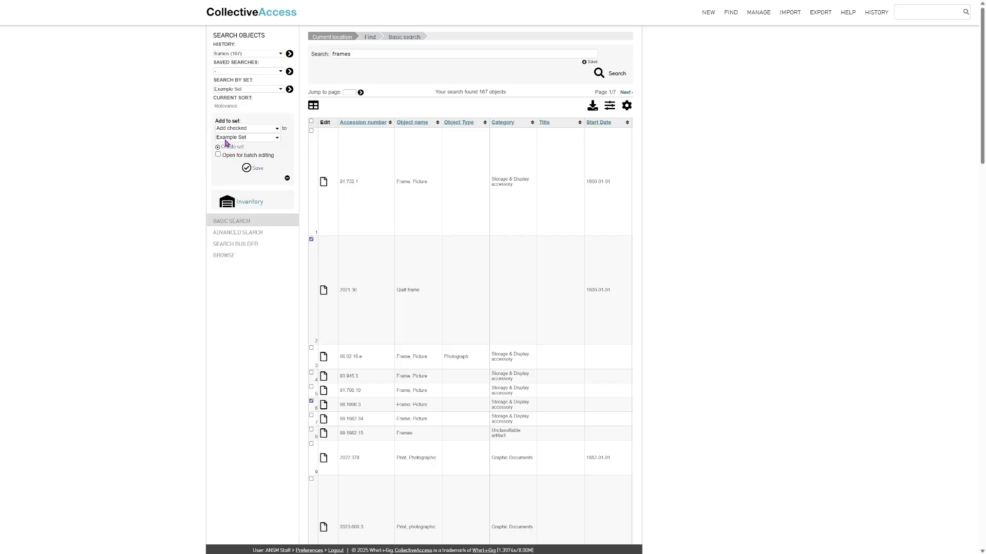
{"action": "left_click", "coordinate": [247, 171]}
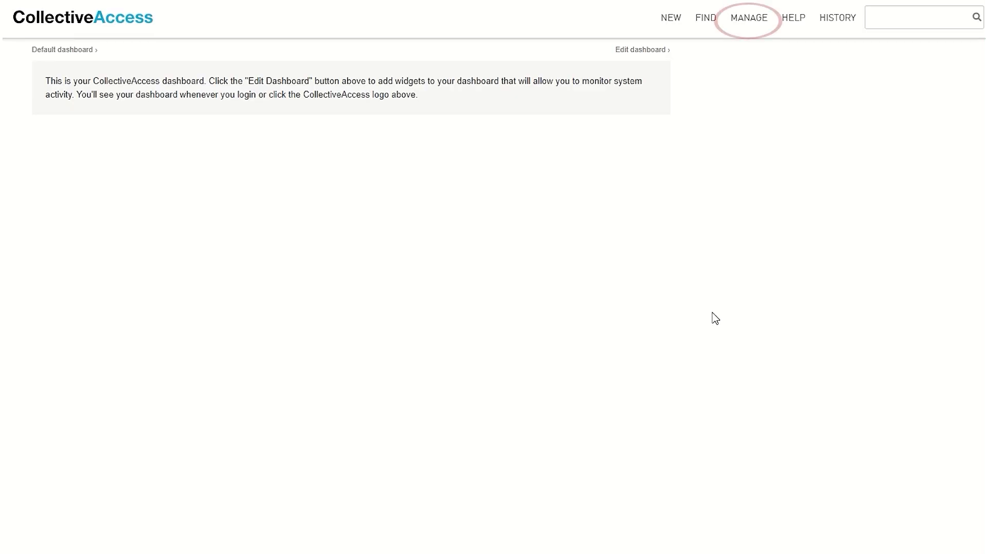
From Manage > Inventories, start a new inventory containing objects
{"action": "left_click", "coordinate": [762, 27]}
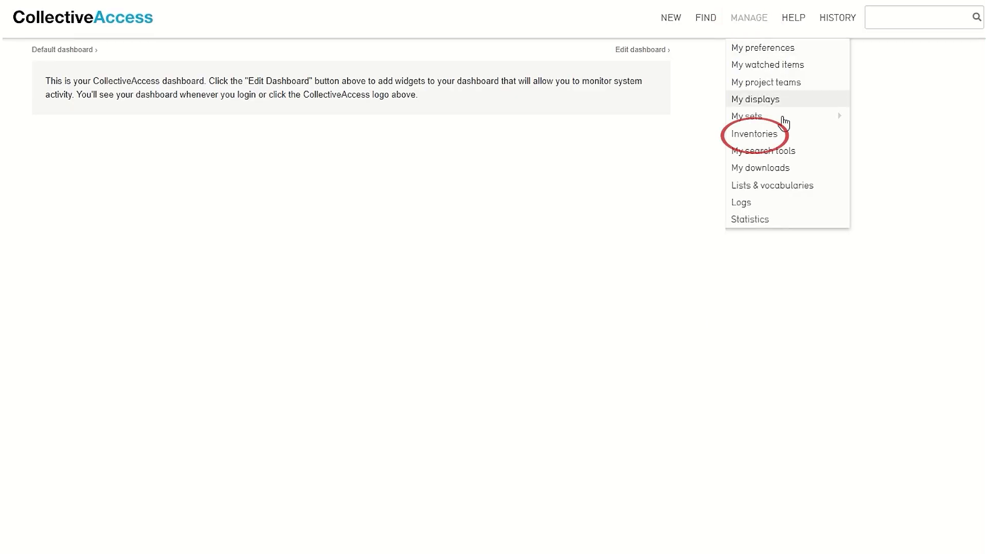
{"action": "left_click", "coordinate": [805, 145]}
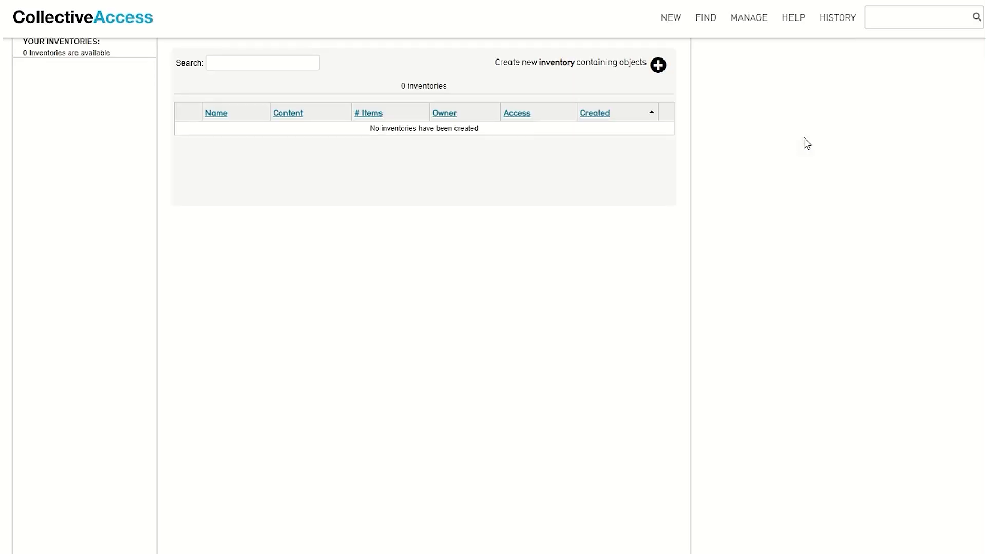
{"action": "left_click", "coordinate": [659, 72]}
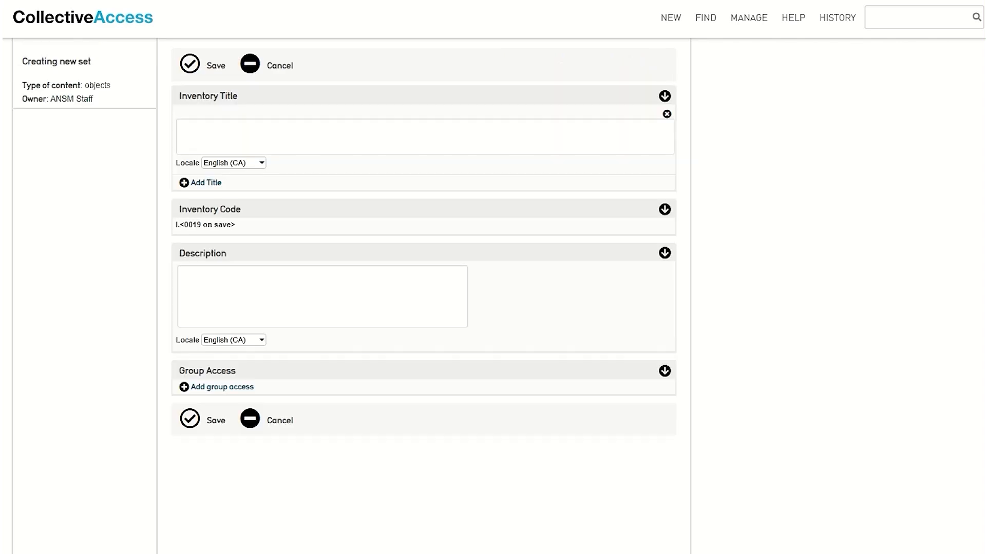
Title the inventory 'Inventory 1' with description 'Test inventory for YouTube tutorial.'
{"action": "left_click", "coordinate": [502, 143]}
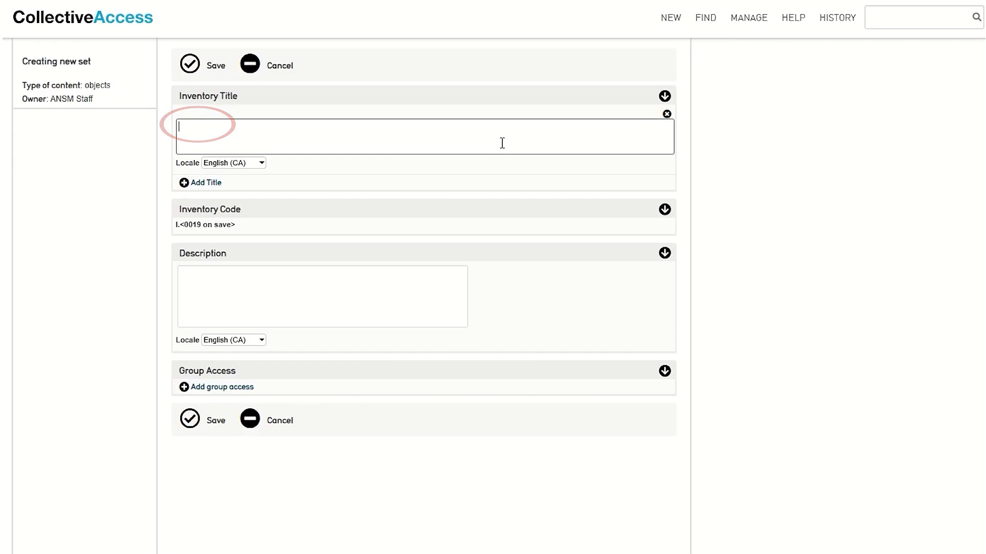
{"action": "type", "text": "Inventory 1"}
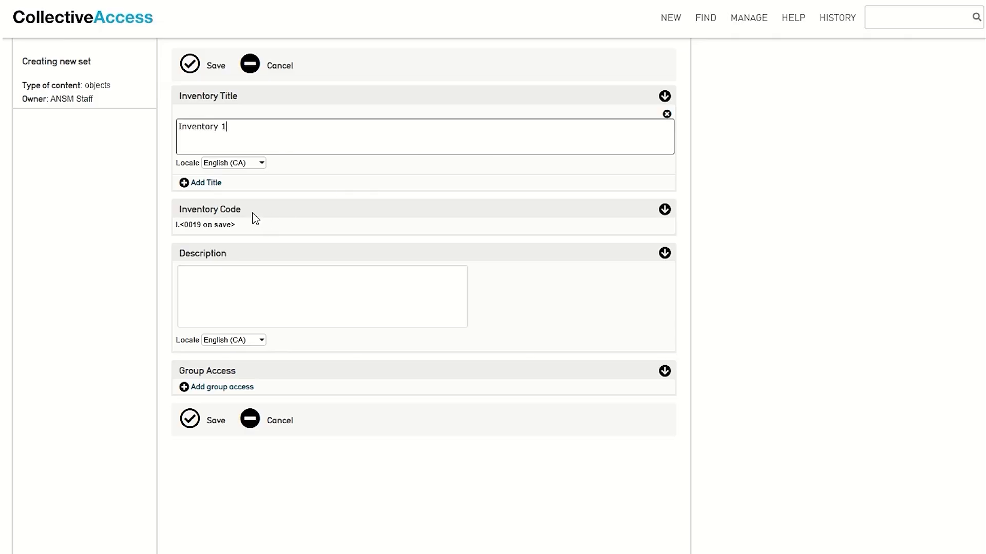
{"action": "left_click", "coordinate": [248, 285]}
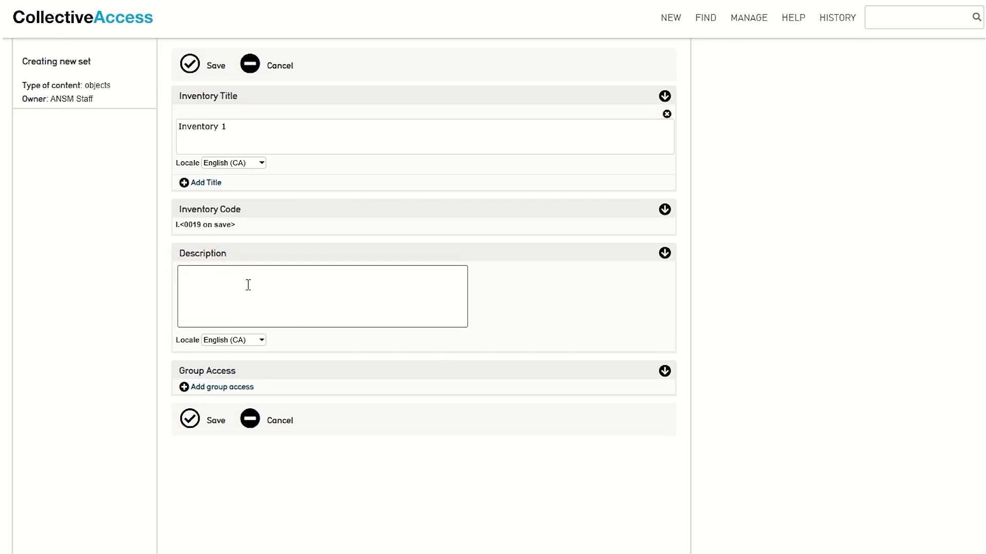
{"action": "type", "text": "Test inventory for YouTube tutorial."}
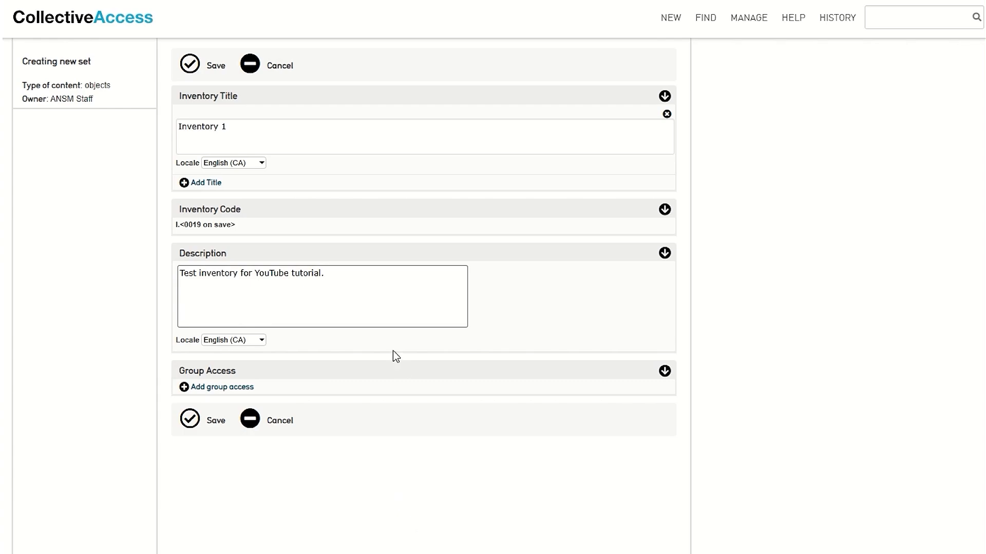
Give the Inventory group edit access for period 2025 and save the inventory
{"action": "left_click", "coordinate": [222, 390]}
{"action": "left_click", "coordinate": [238, 388]}
{"action": "type", "text": "Inventory"}
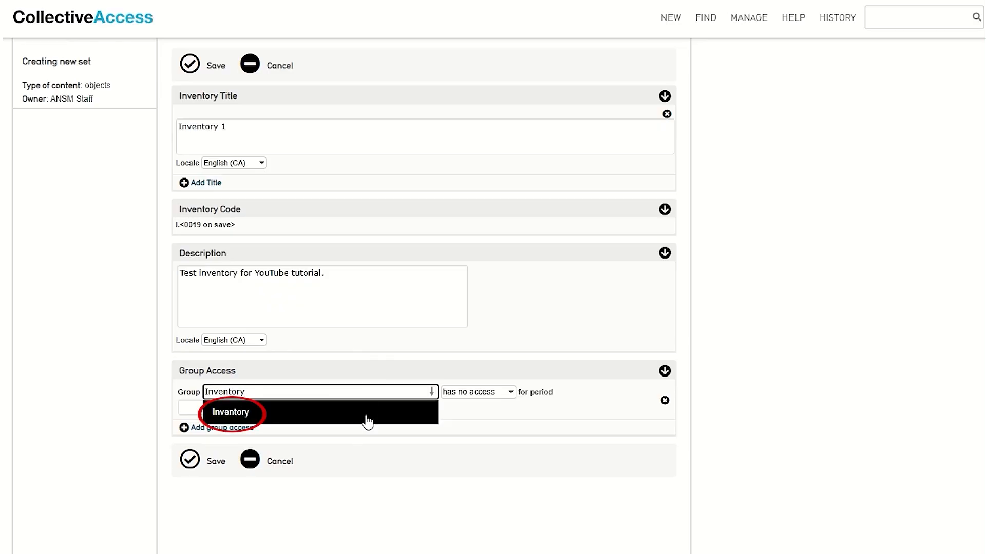
{"action": "left_click", "coordinate": [368, 418]}
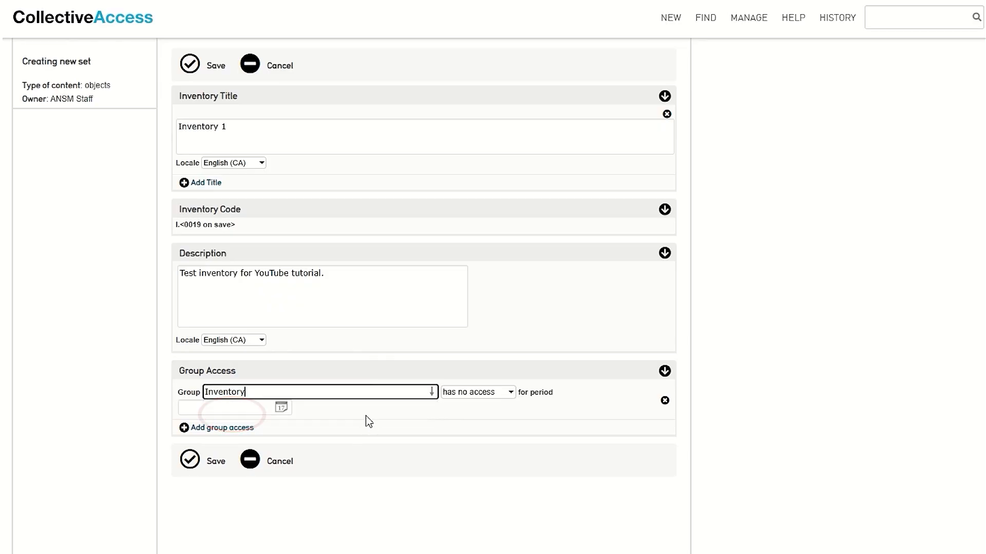
{"action": "left_click", "coordinate": [510, 393]}
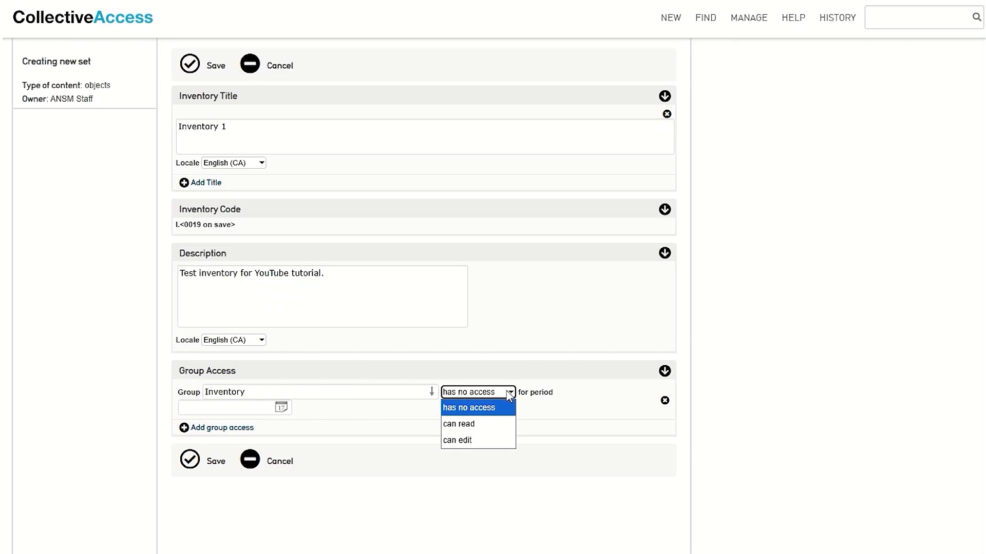
{"action": "left_click", "coordinate": [479, 445]}
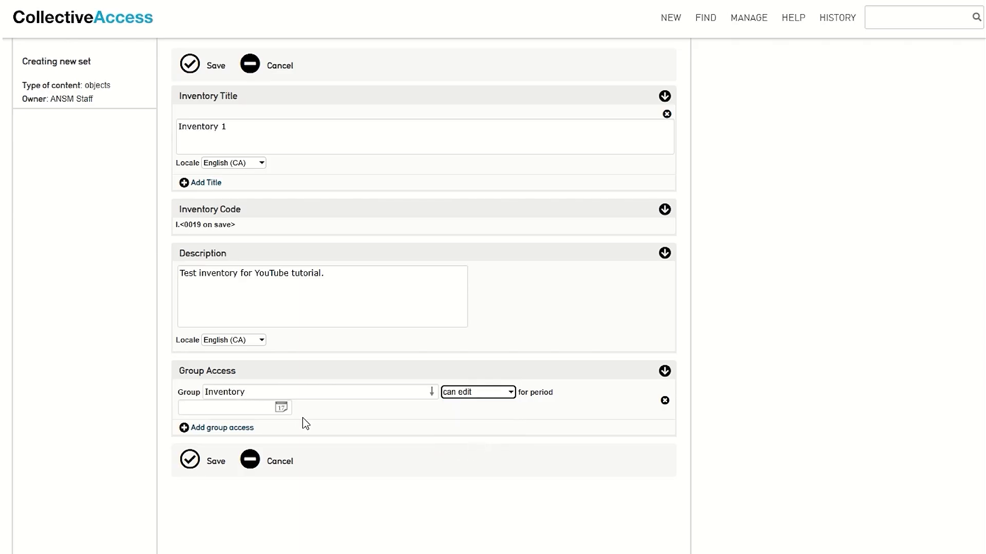
{"action": "left_click", "coordinate": [239, 412]}
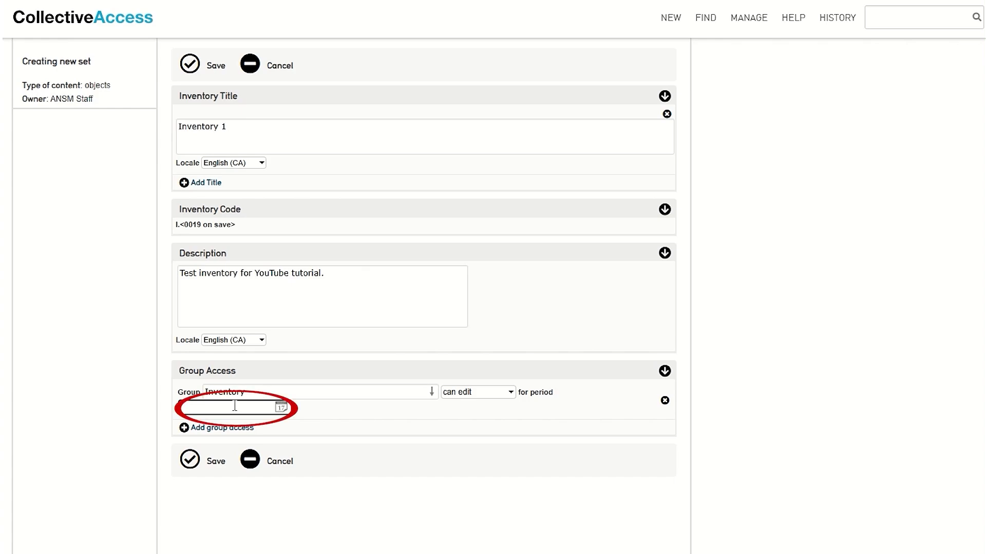
{"action": "left_click", "coordinate": [235, 406]}
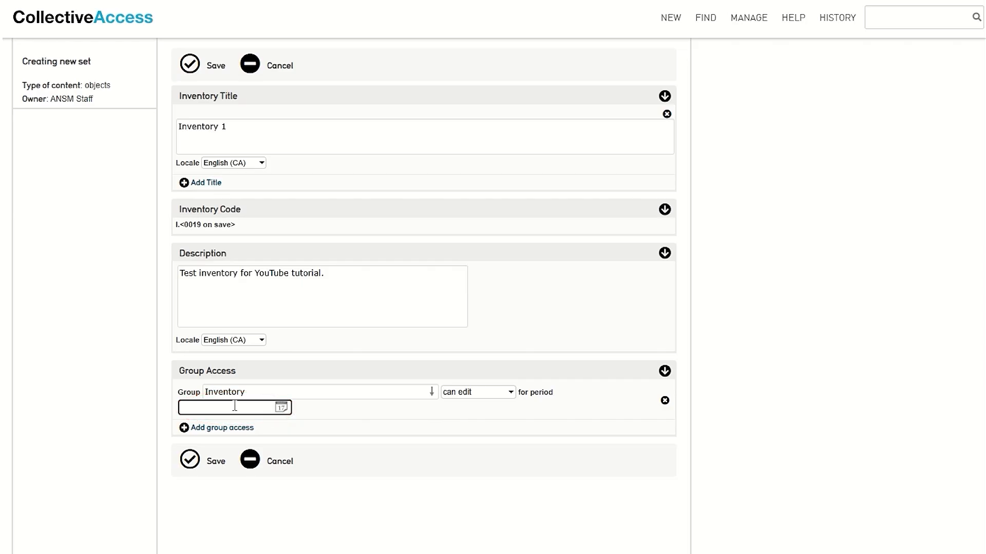
{"action": "type", "text": "2025"}
{"action": "left_click", "coordinate": [311, 414]}
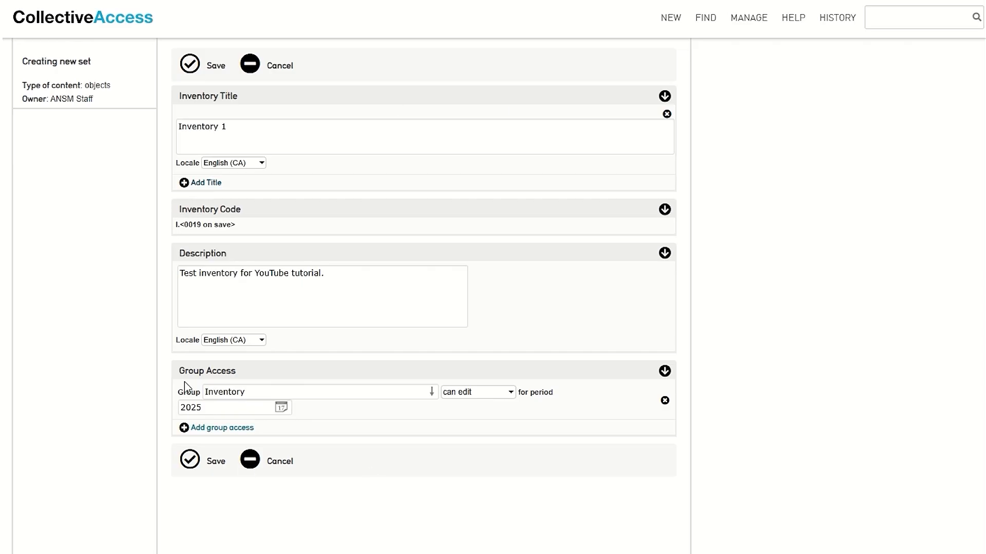
{"action": "left_click", "coordinate": [191, 461]}
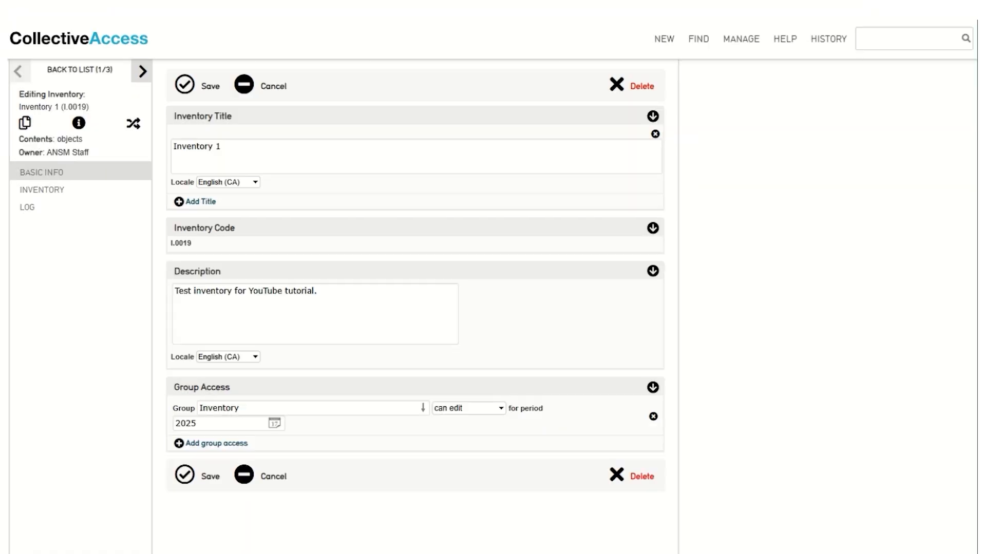
In the Add random items prompt, change the object count from 100 to 50
{"action": "left_click", "coordinate": [133, 128]}
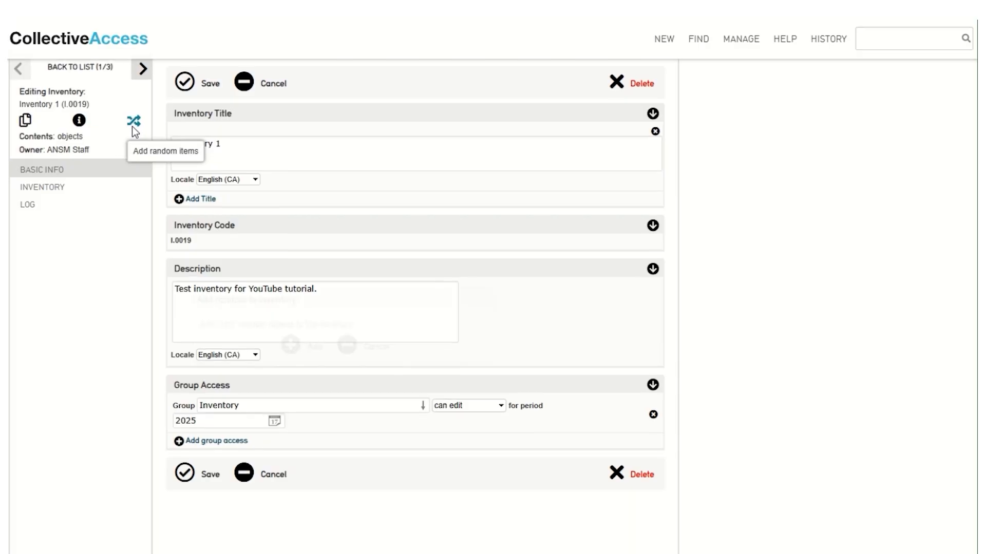
{"action": "scroll", "coordinate": [132, 128], "scroll_direction": "down", "scroll_amount": 1}
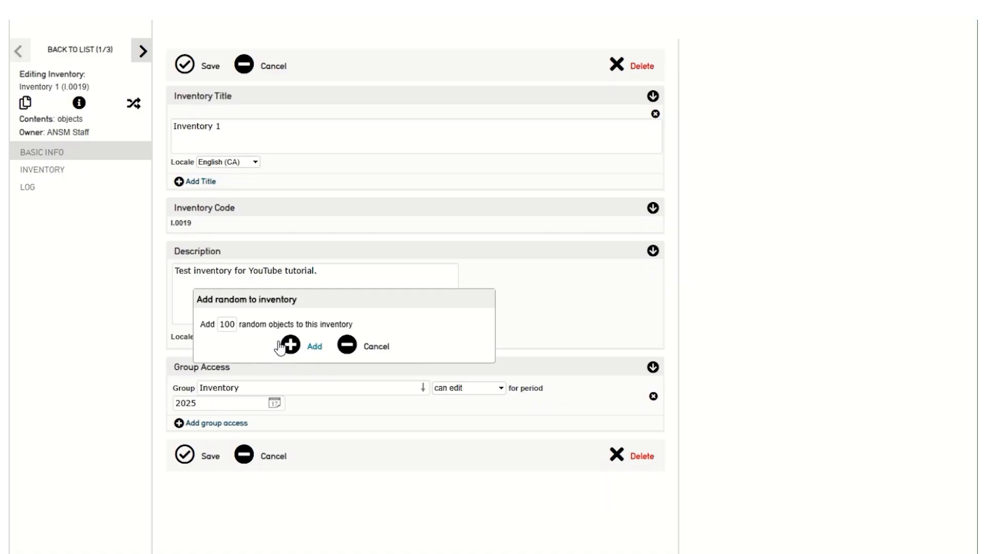
{"action": "left_click", "coordinate": [237, 324]}
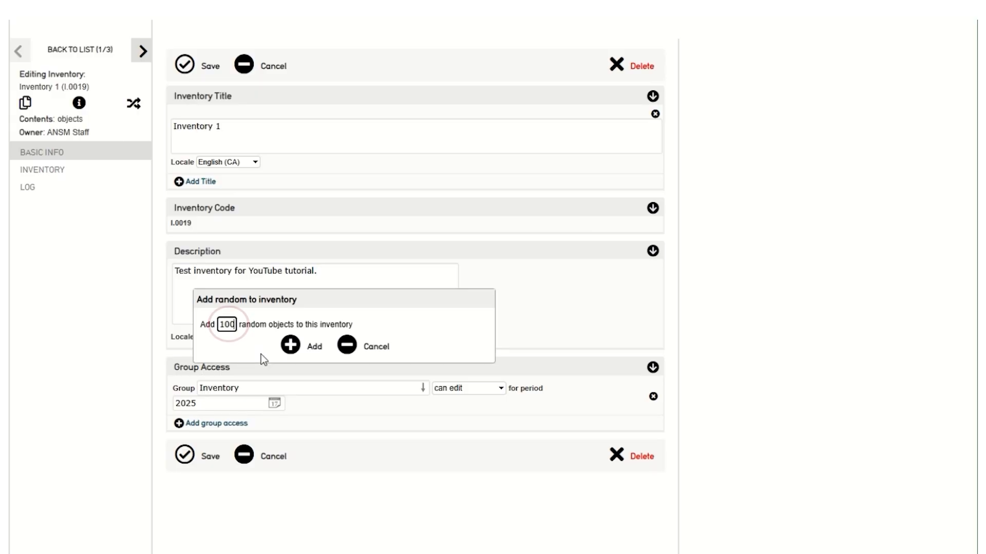
{"action": "key", "text": "BackSpace"}
{"action": "key", "text": "BackSpace"}
{"action": "key", "text": "BackSpace"}
{"action": "type", "text": "50"}
Add the 50 random objects to the inventory, then go to Find > Objects > Browse
{"action": "left_click", "coordinate": [299, 351]}
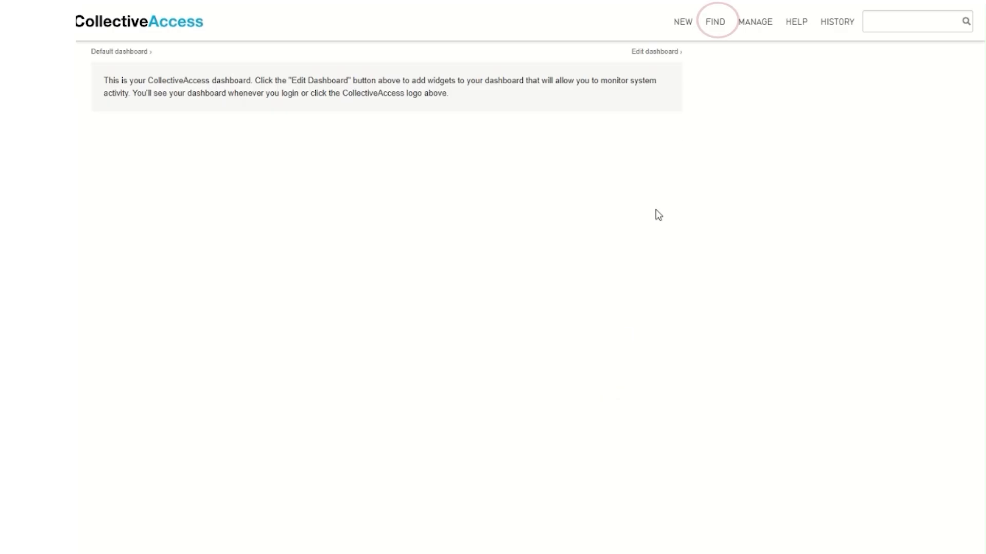
{"action": "mouse_move", "coordinate": [716, 19]}
{"action": "mouse_move", "coordinate": [761, 52]}
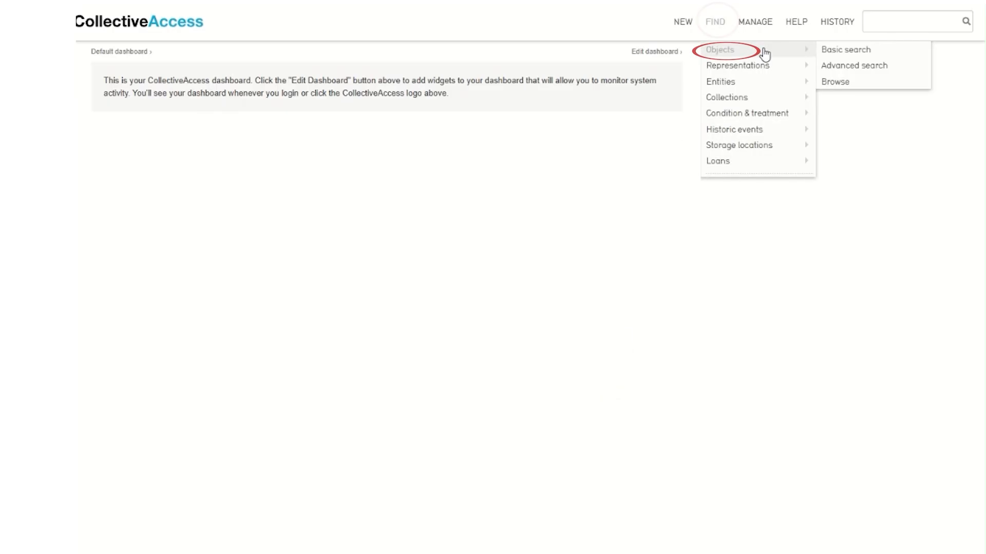
{"action": "left_click", "coordinate": [855, 87]}
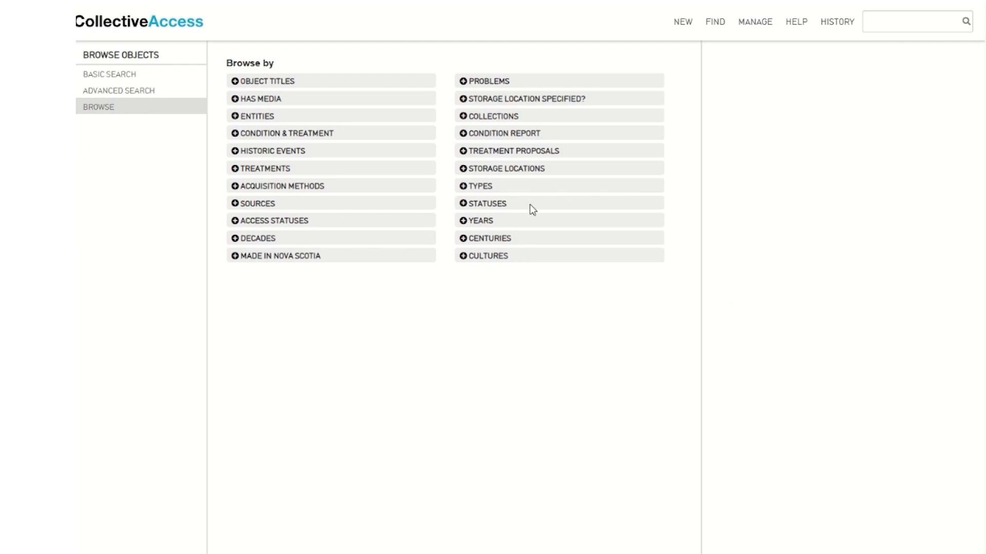
Browse to Collections Storage > Storage Unit 5 > Shelf 4 and filter to accessible to public
{"action": "left_click", "coordinate": [535, 173]}
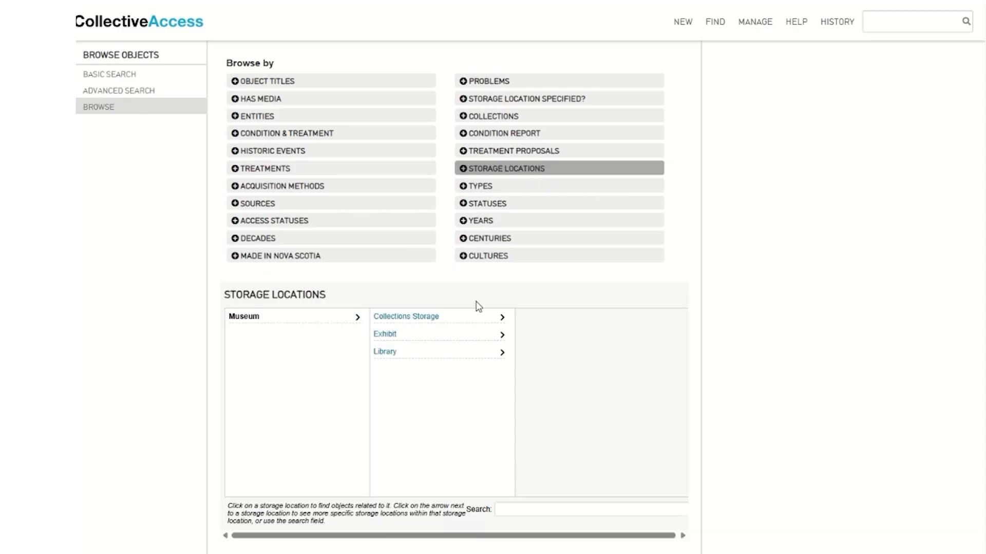
{"action": "left_click", "coordinate": [503, 318]}
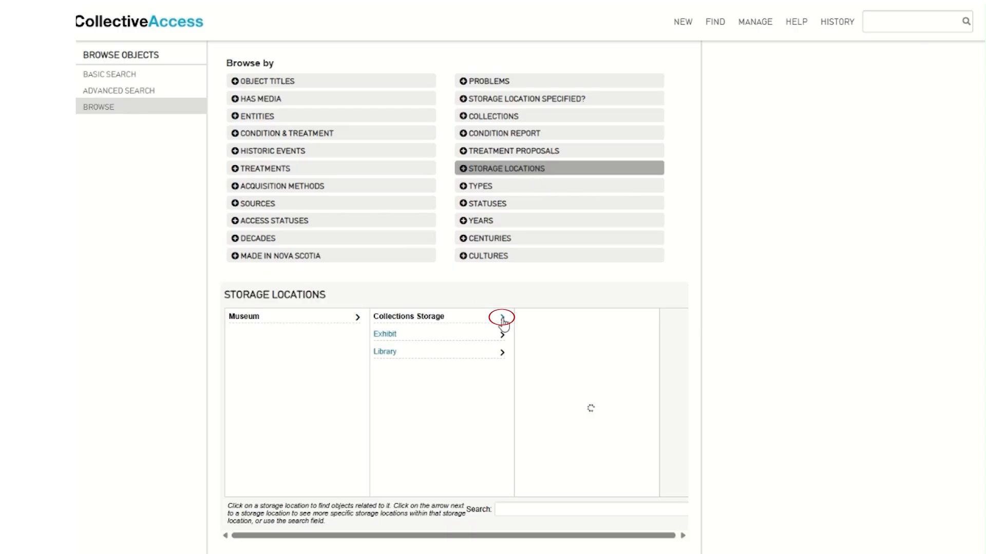
{"action": "left_click", "coordinate": [647, 387]}
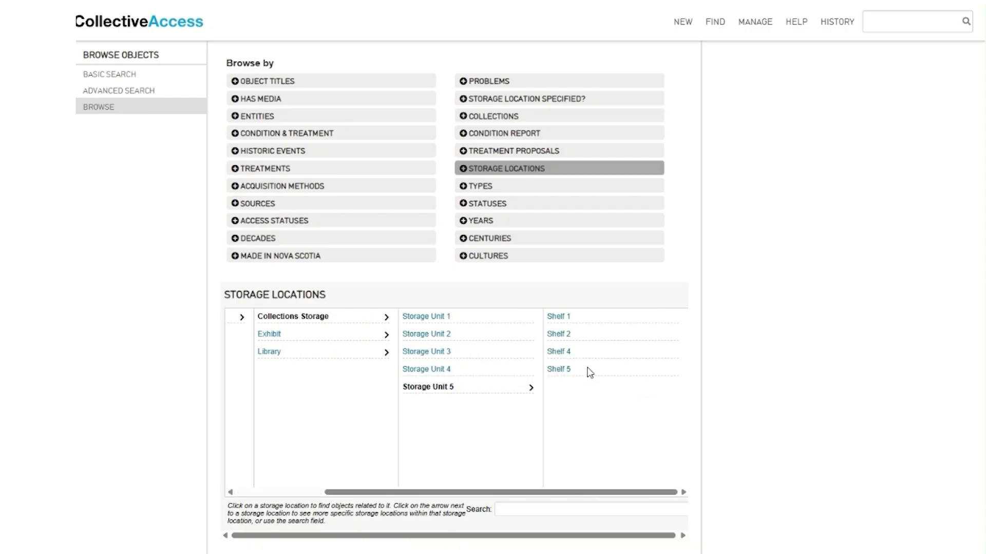
{"action": "left_click", "coordinate": [559, 354]}
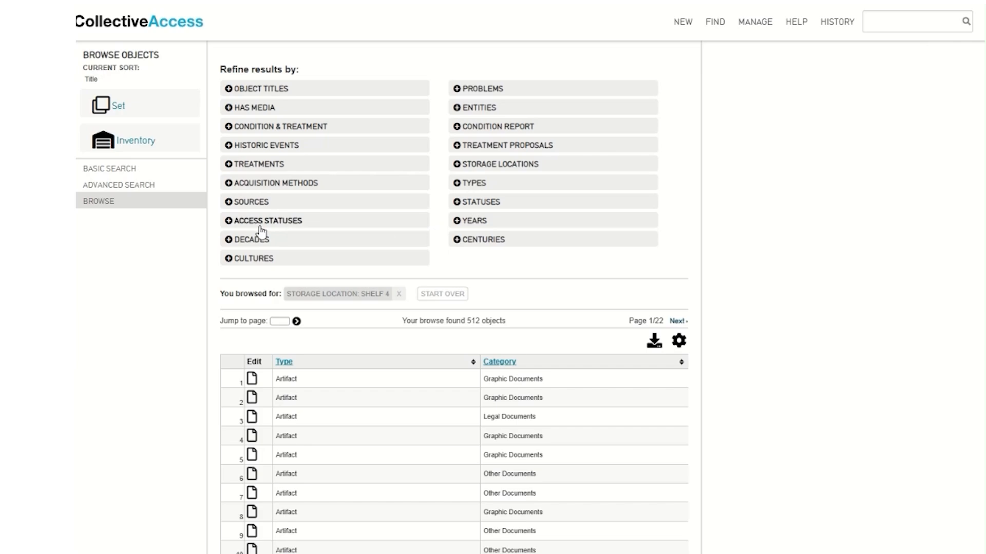
{"action": "left_click", "coordinate": [294, 223]}
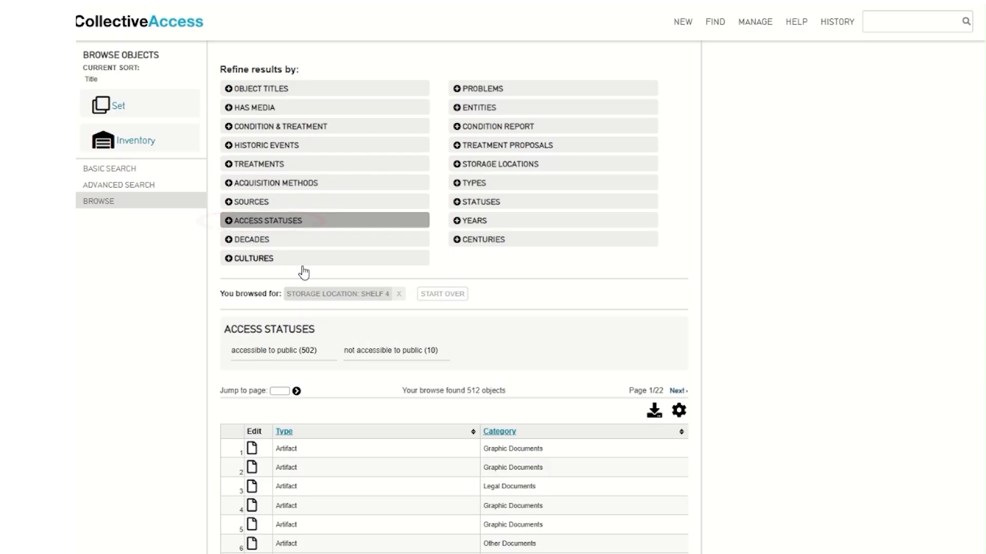
{"action": "left_click", "coordinate": [263, 355]}
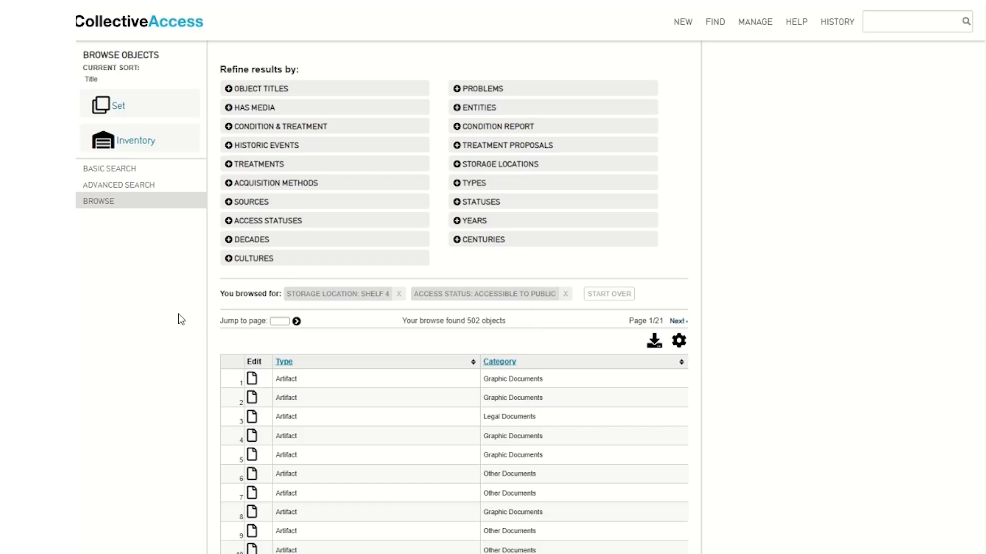
Choose to add a random selection of the results to an inventory, limit 100
{"action": "left_click", "coordinate": [136, 143]}
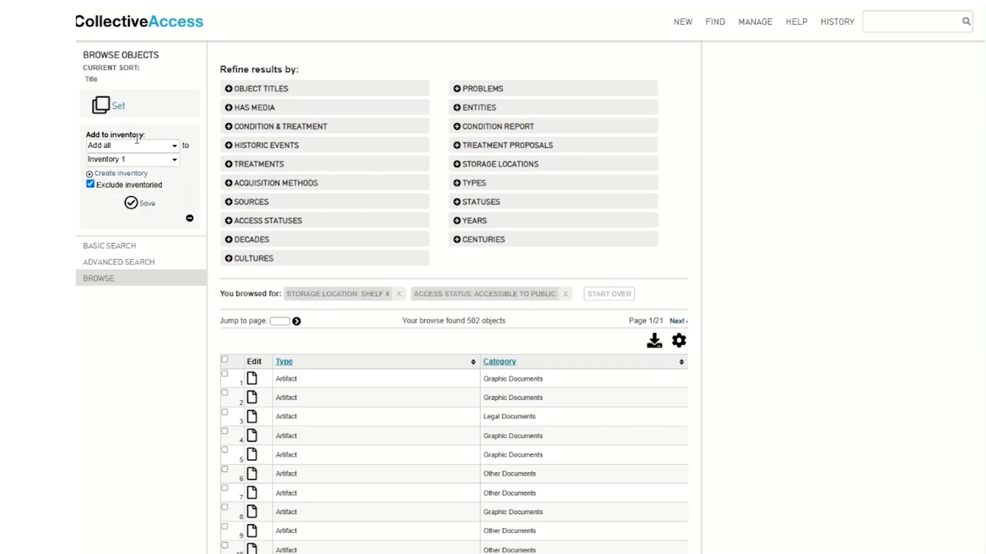
{"action": "left_click", "coordinate": [162, 147]}
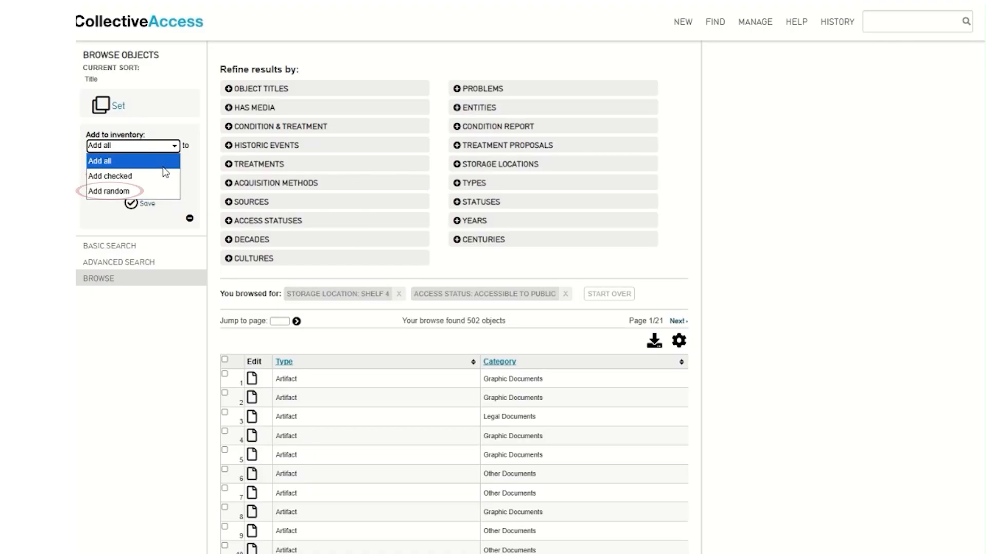
{"action": "left_click", "coordinate": [110, 192]}
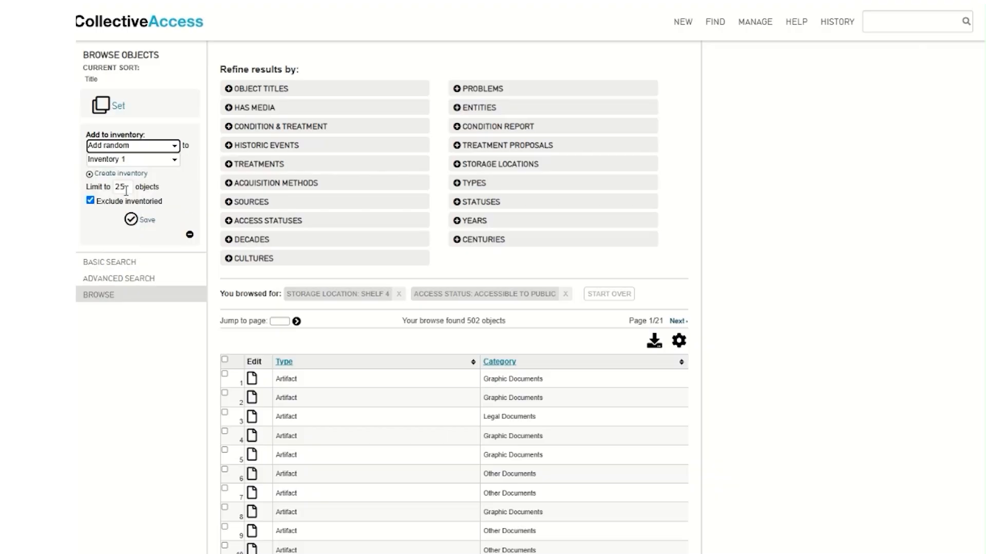
{"action": "left_click", "coordinate": [130, 187]}
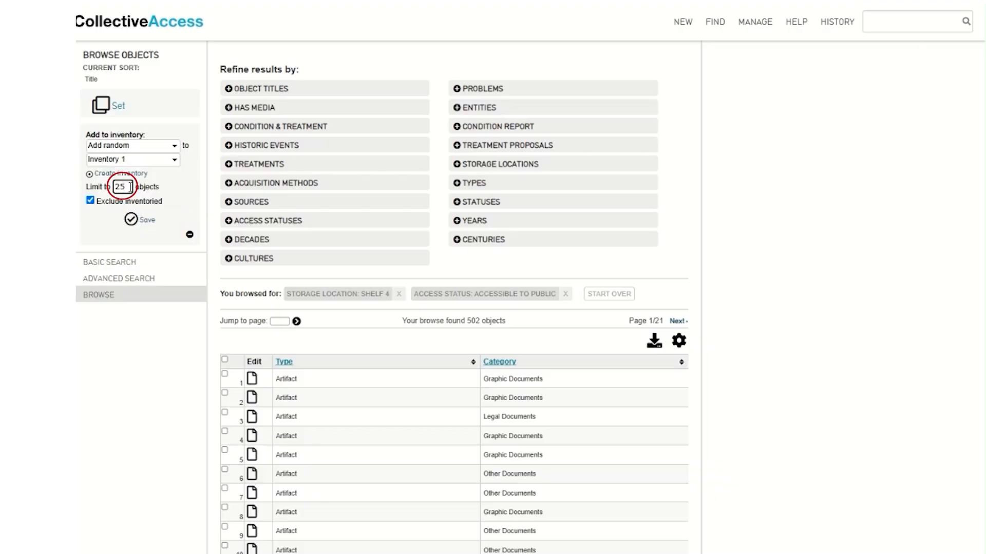
{"action": "key", "text": "BackSpace"}
{"action": "key", "text": "BackSpace"}
{"action": "type", "text": "100"}
Create a new inventory named 'Inventory 2' and save the random objects into it
{"action": "left_click", "coordinate": [176, 163]}
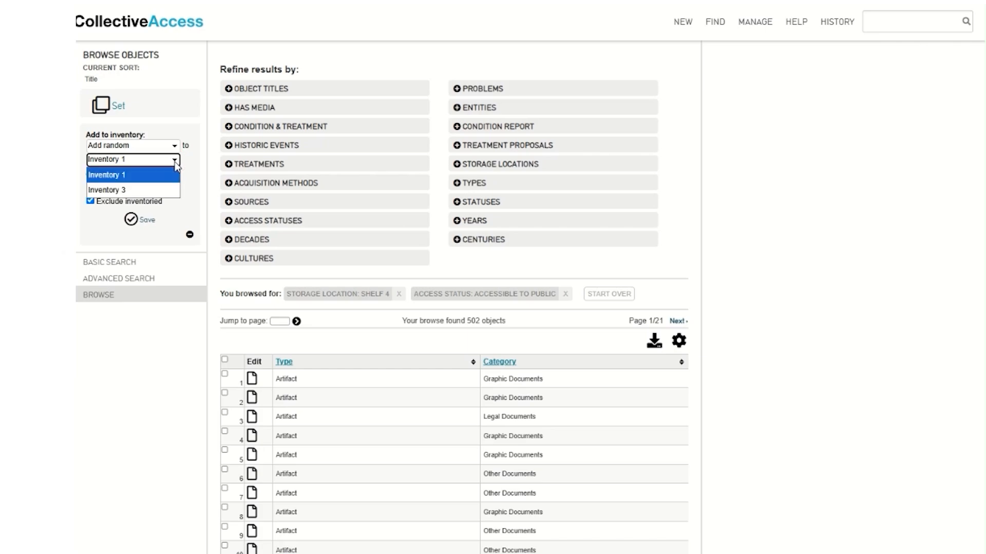
{"action": "left_click", "coordinate": [176, 163]}
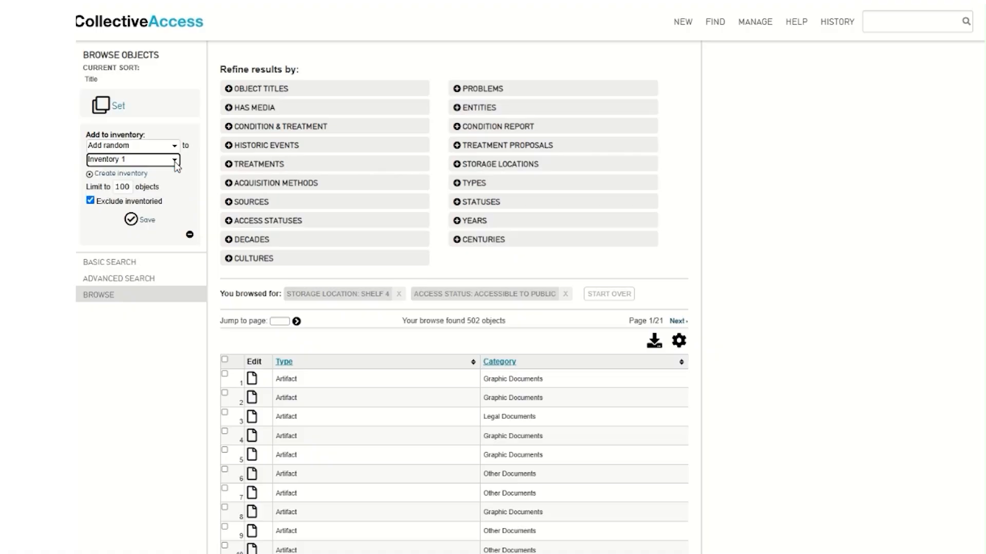
{"action": "left_click", "coordinate": [132, 175]}
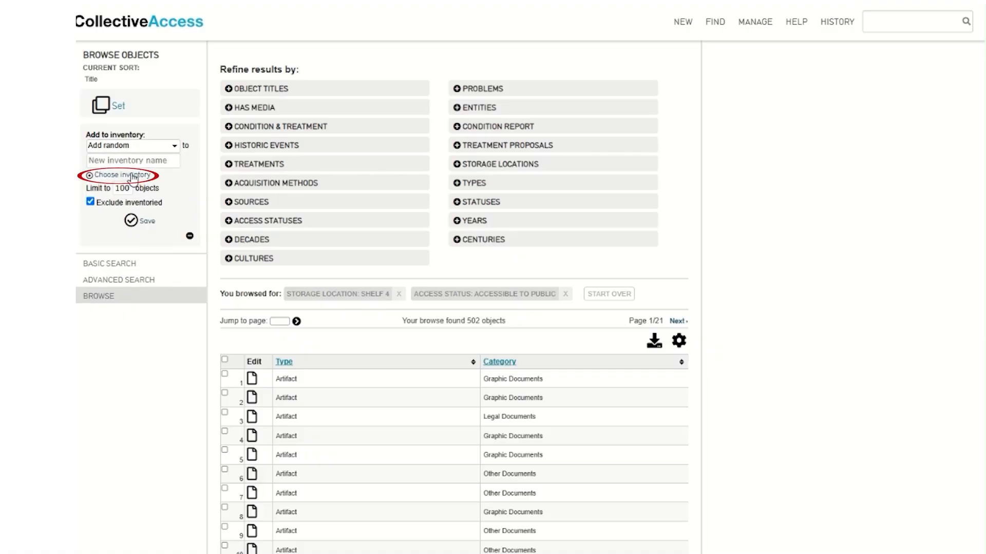
{"action": "left_click", "coordinate": [176, 163]}
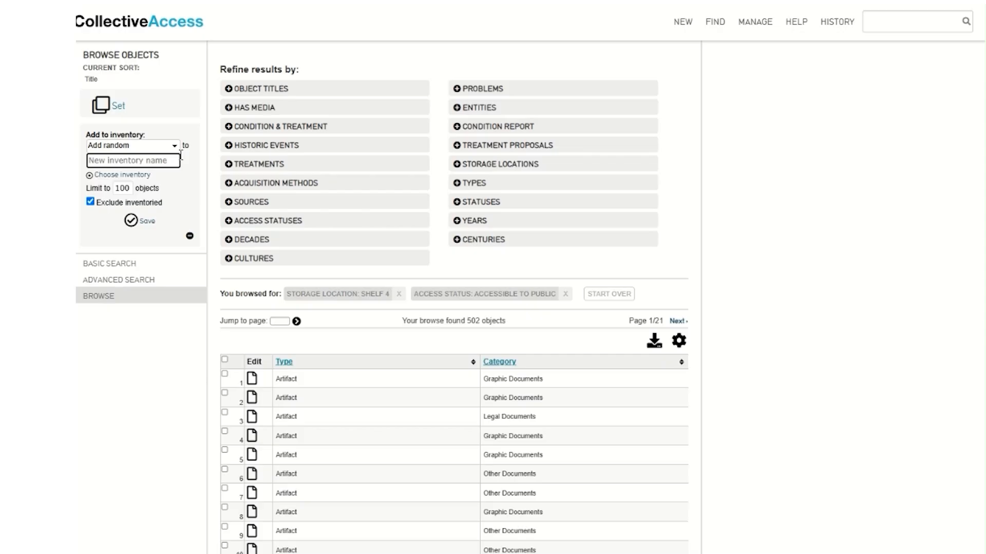
{"action": "type", "text": "Inventory 2"}
{"action": "left_click", "coordinate": [132, 221]}
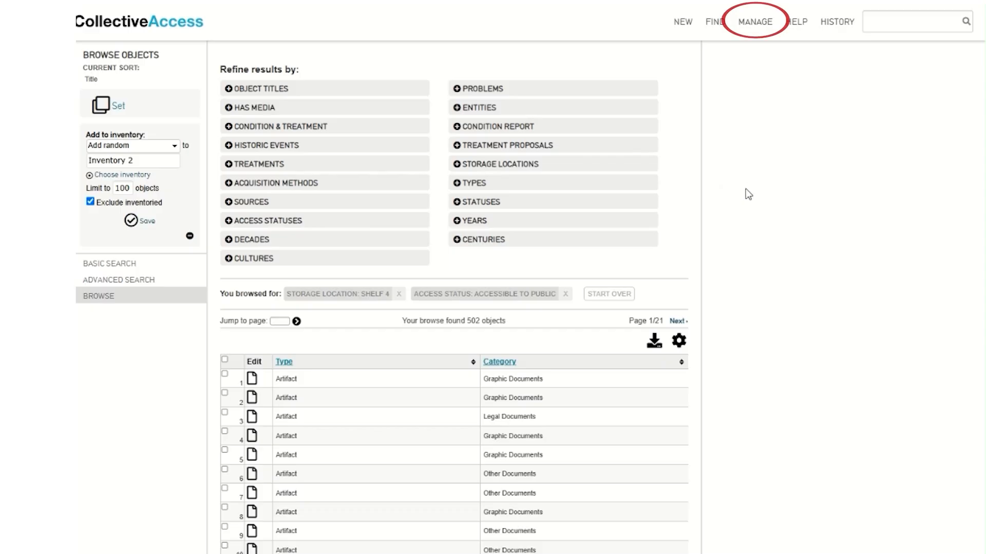
{"action": "mouse_move", "coordinate": [760, 27]}
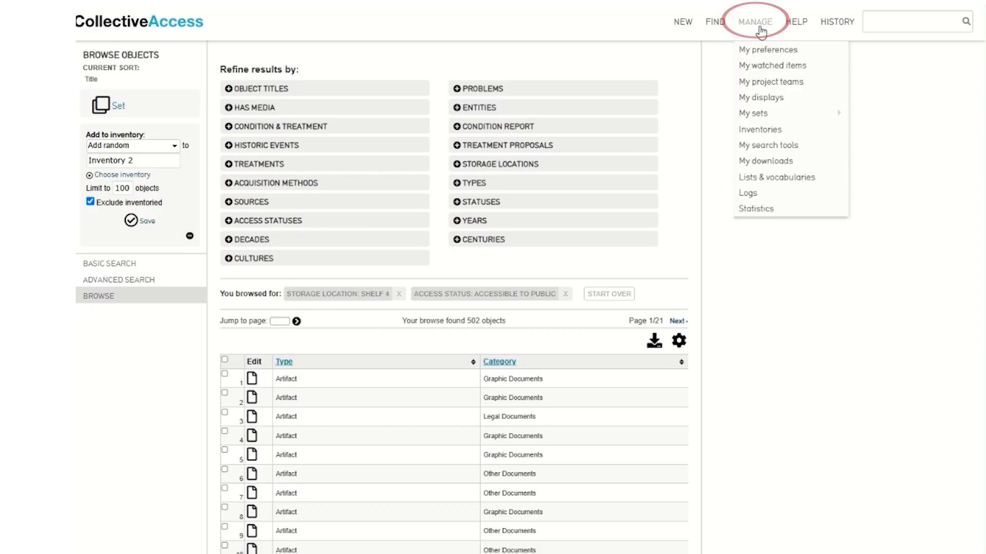
From the inventories list, edit Inventory 2 to open its first object, Article 2025.3.25
{"action": "left_click", "coordinate": [809, 135]}
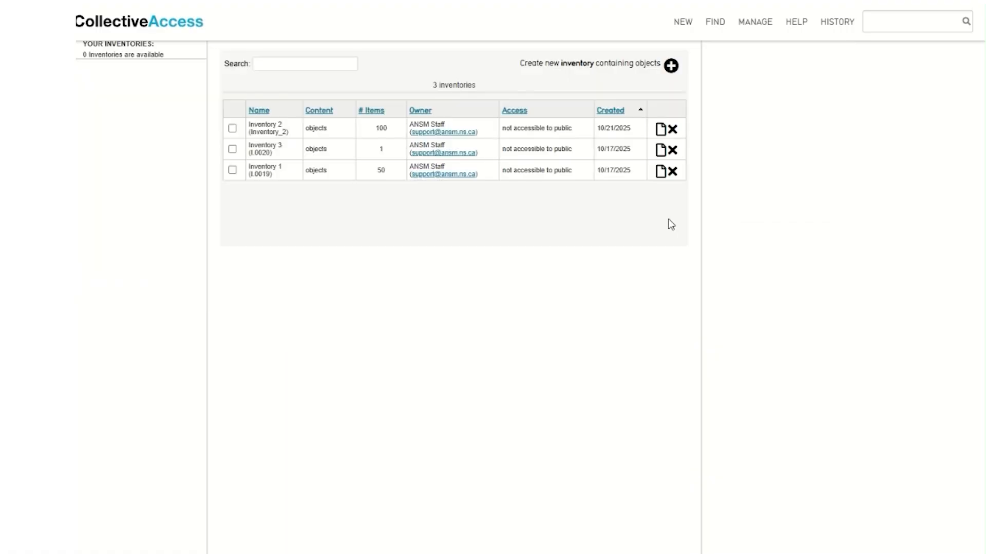
{"action": "left_click", "coordinate": [660, 129]}
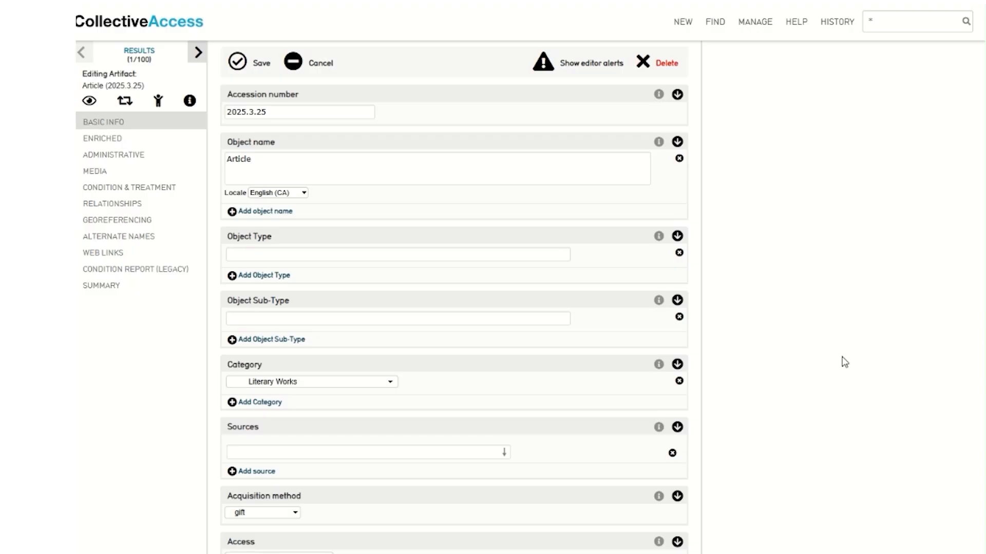
In the Article's administrative fields, enter a new inventory named Inventory 3 in its inventory history
{"action": "left_click", "coordinate": [146, 156]}
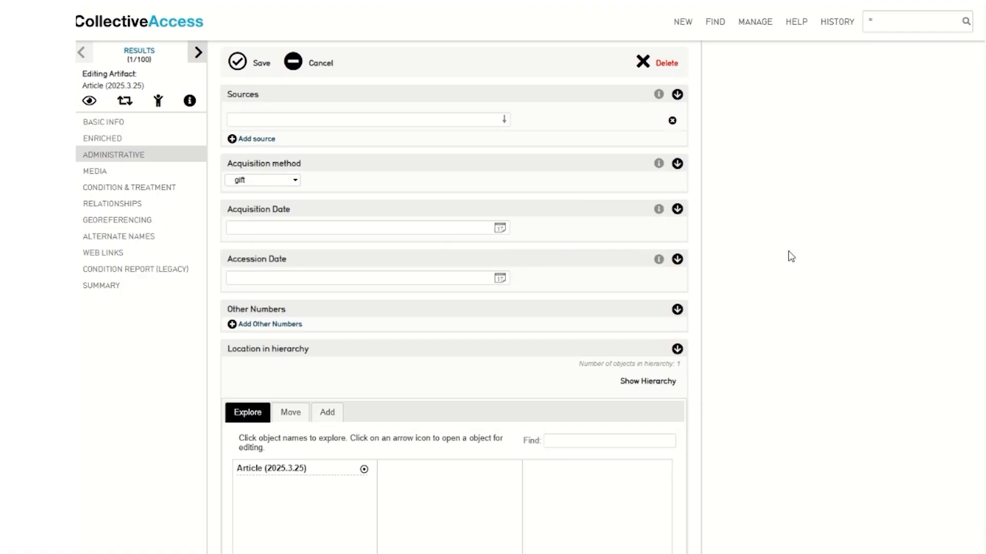
{"action": "scroll", "coordinate": [789, 256], "scroll_direction": "down", "scroll_amount": 5}
{"action": "scroll", "coordinate": [791, 256], "scroll_direction": "down", "scroll_amount": 7}
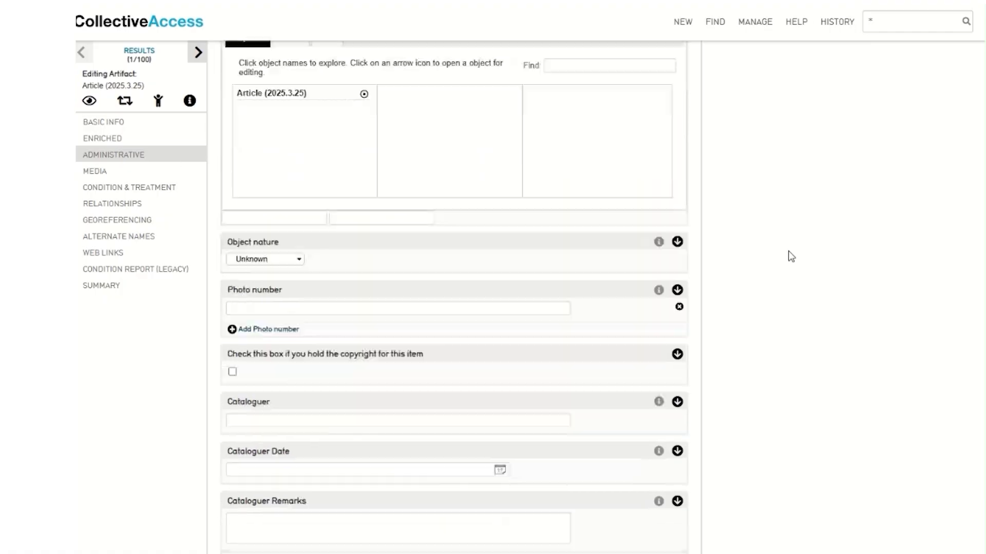
{"action": "scroll", "coordinate": [791, 255], "scroll_direction": "down", "scroll_amount": 3}
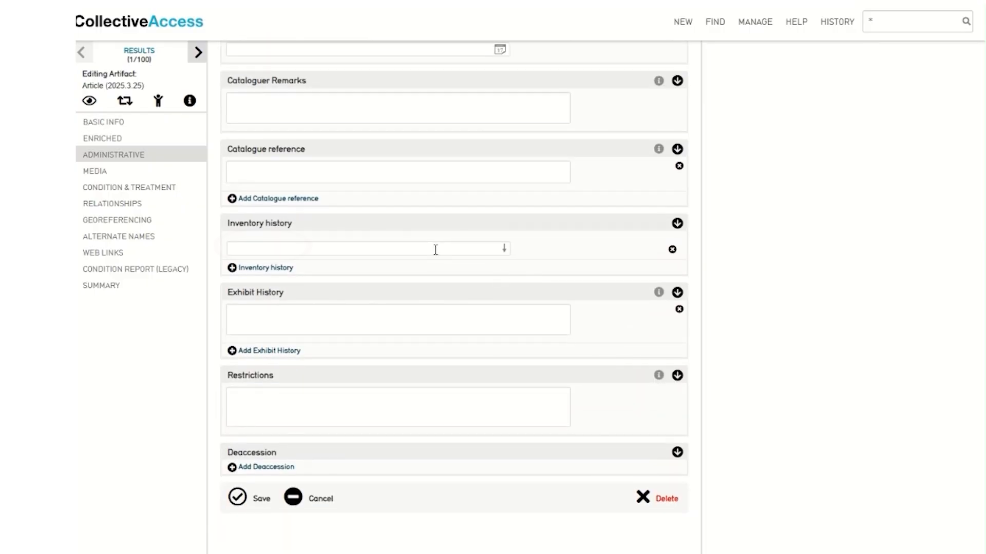
{"action": "left_click", "coordinate": [435, 250]}
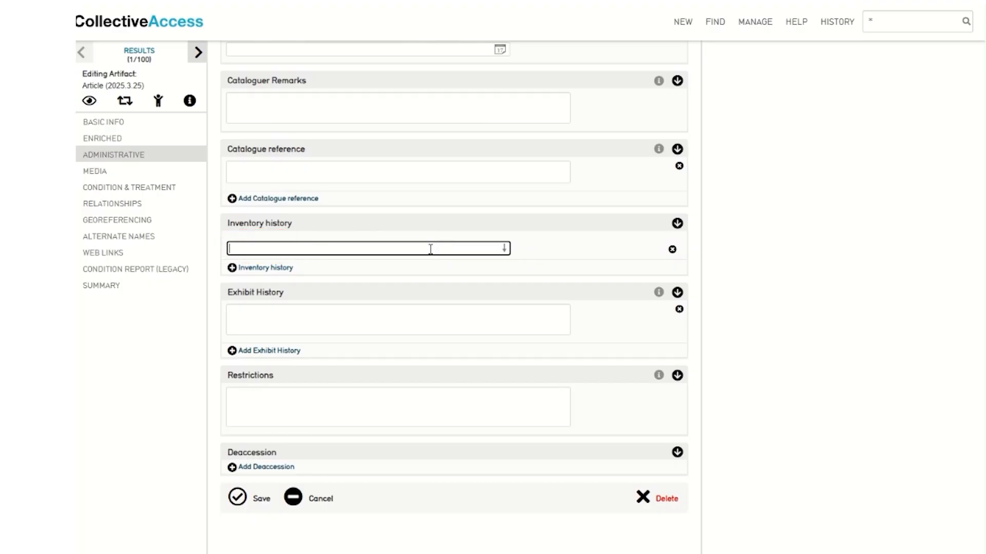
{"action": "type", "text": "Inventory 3"}
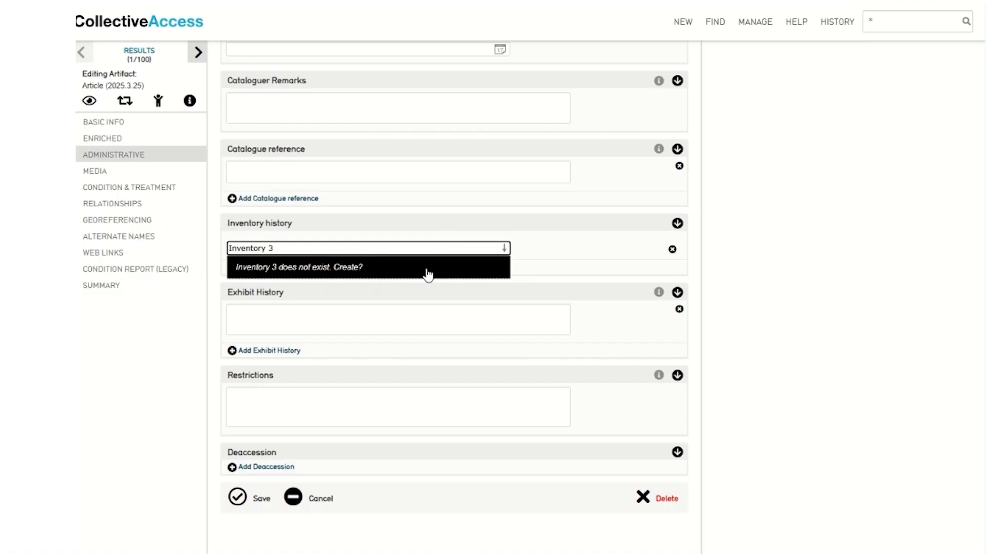
{"action": "left_click", "coordinate": [428, 274]}
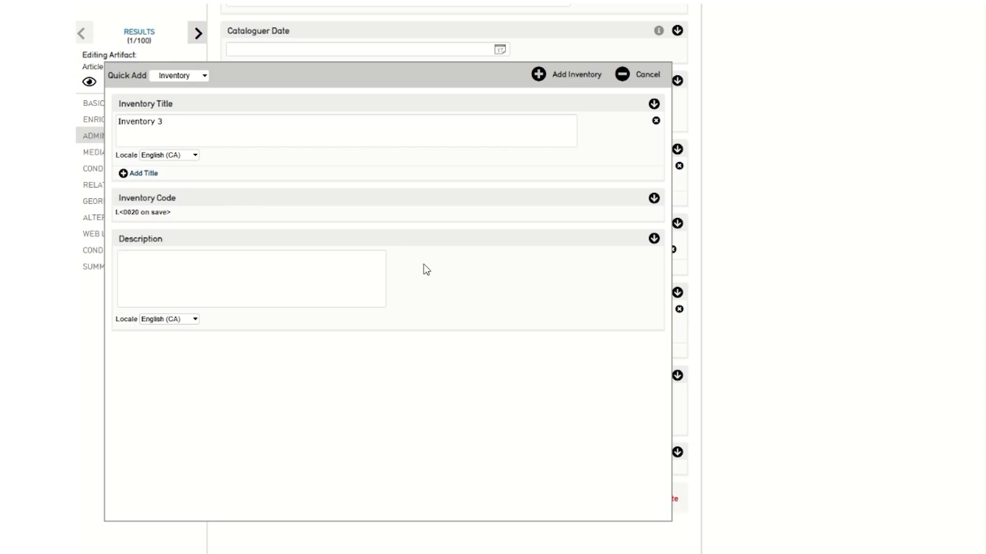
Describe Inventory 3 as 'Inventory created for YouTube tutorial.' and create it
{"action": "left_click", "coordinate": [285, 269]}
{"action": "type", "text": "Inventory created for YouTube tutorial."}
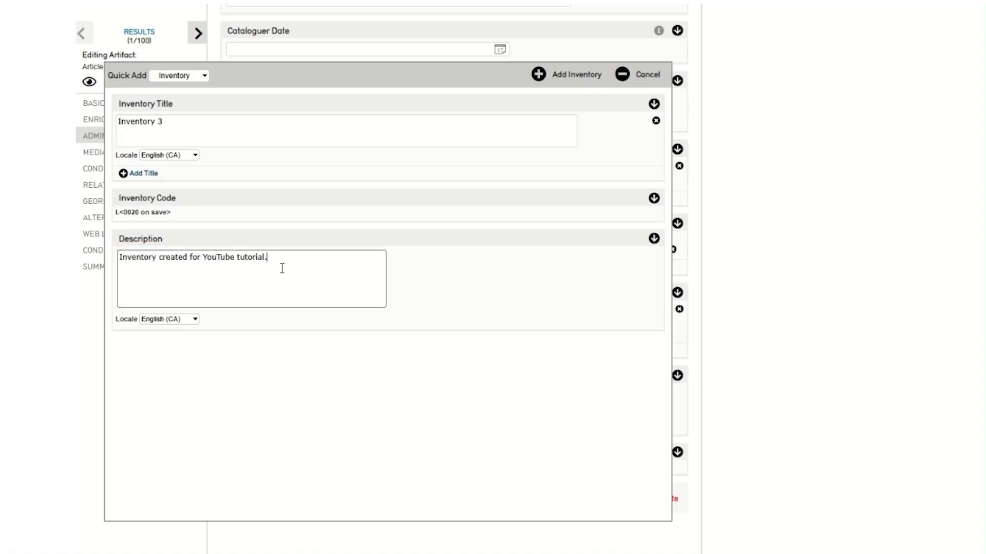
{"action": "left_click", "coordinate": [573, 81]}
{"action": "left_click", "coordinate": [572, 81]}
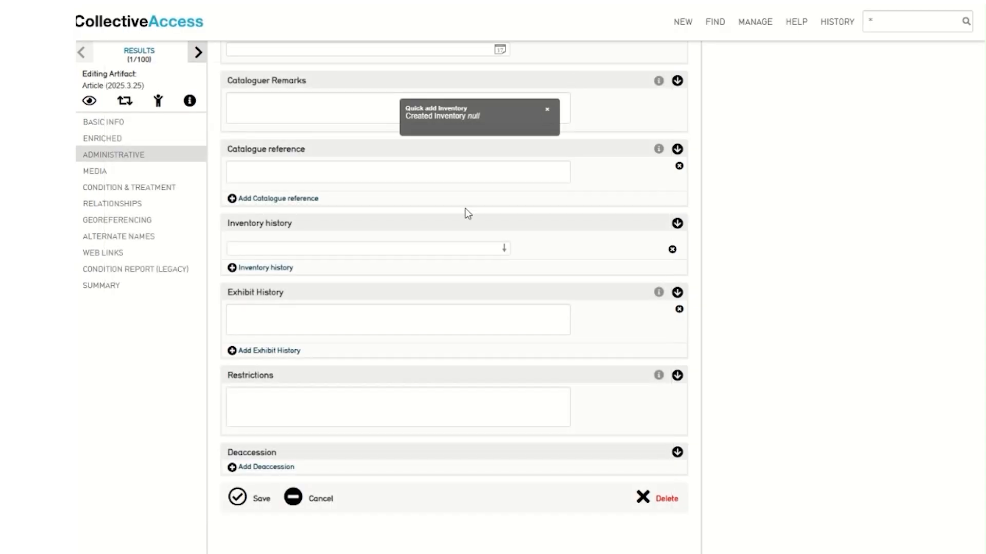
Save the Article and open the details of its Inventory 3 link
{"action": "left_click", "coordinate": [237, 501]}
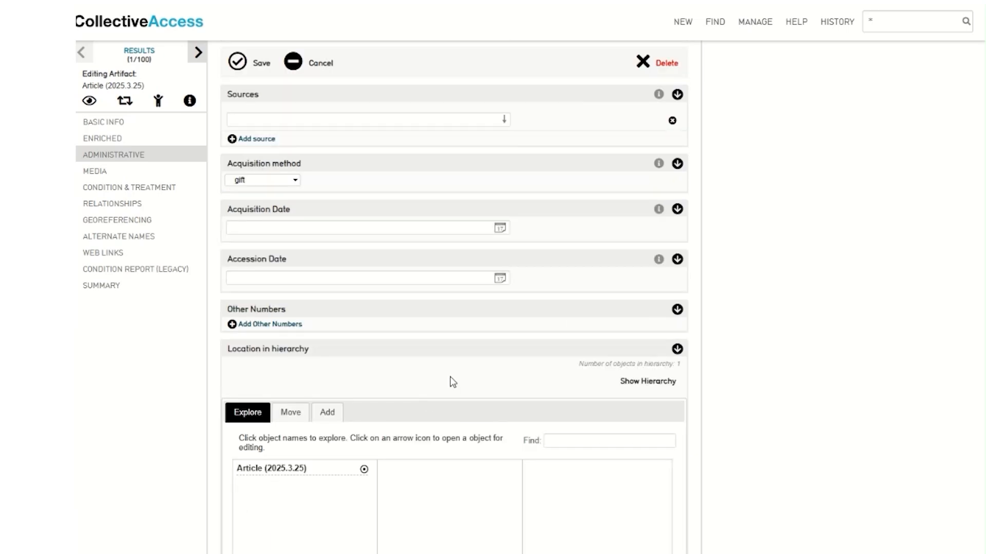
{"action": "scroll", "coordinate": [460, 372], "scroll_direction": "down", "scroll_amount": 5}
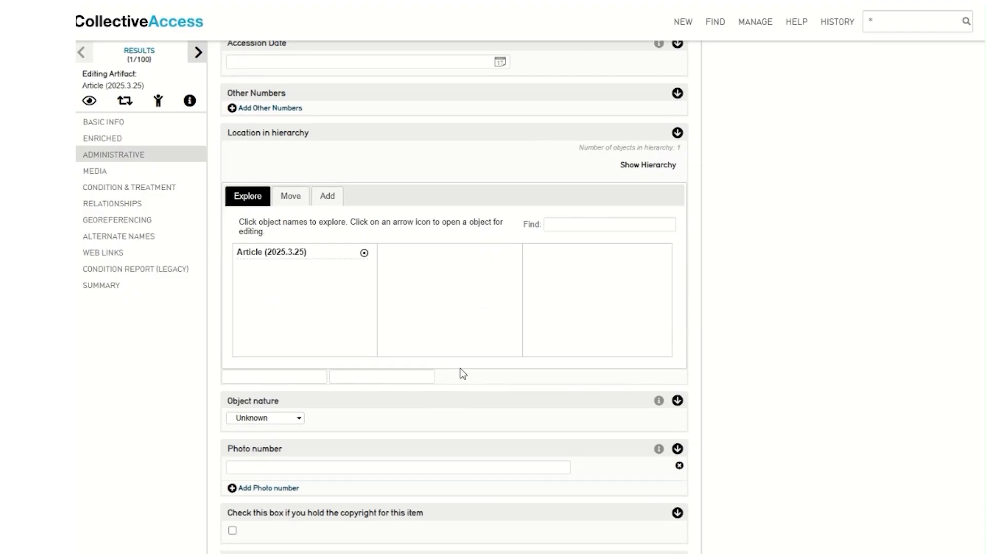
{"action": "scroll", "coordinate": [463, 374], "scroll_direction": "down", "scroll_amount": 8}
{"action": "scroll", "coordinate": [431, 383], "scroll_direction": "down", "scroll_amount": 2}
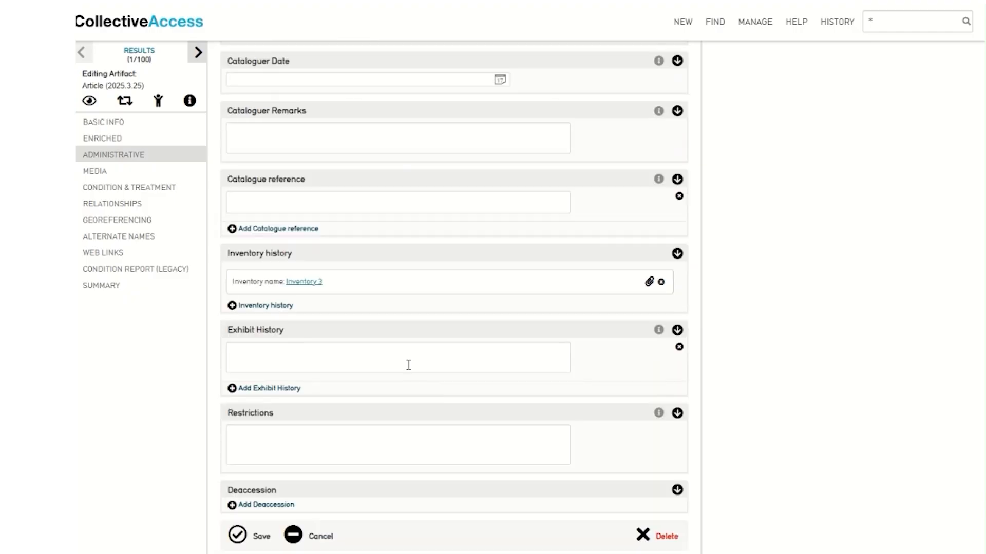
{"action": "left_click", "coordinate": [304, 281]}
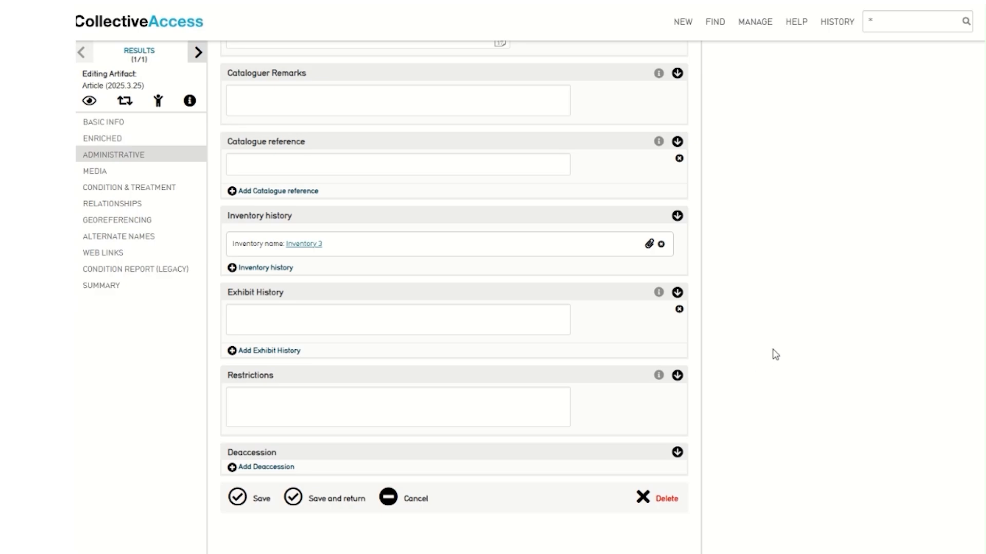
{"action": "left_click", "coordinate": [648, 245]}
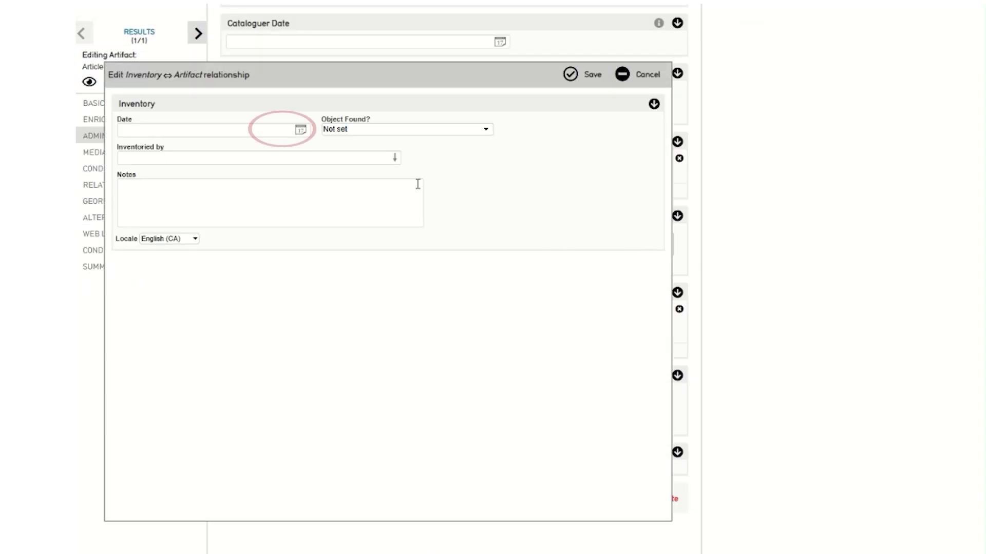
Mark the Article Found on 10/21/2025, inventoried by ANSM, and save the record
{"action": "left_click", "coordinate": [293, 131]}
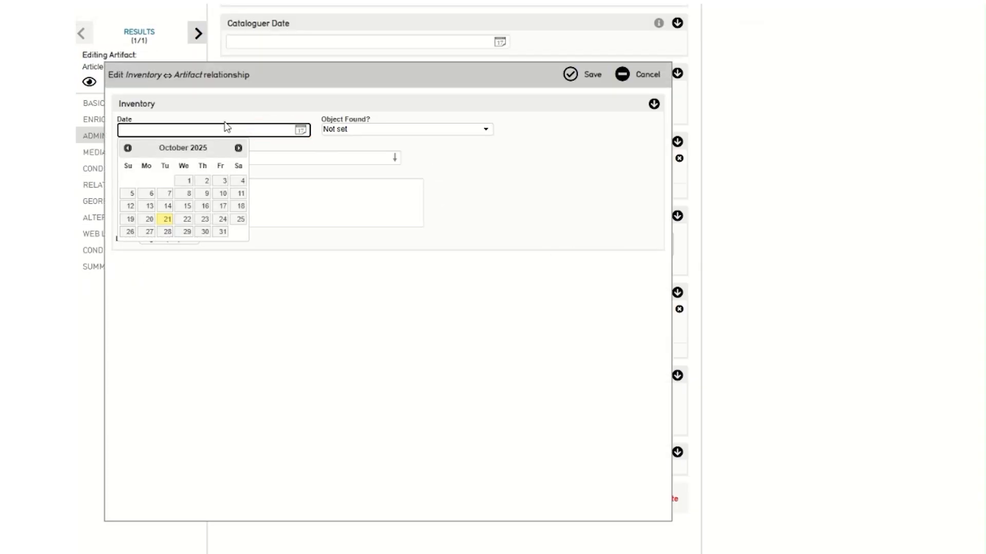
{"action": "left_click", "coordinate": [169, 220]}
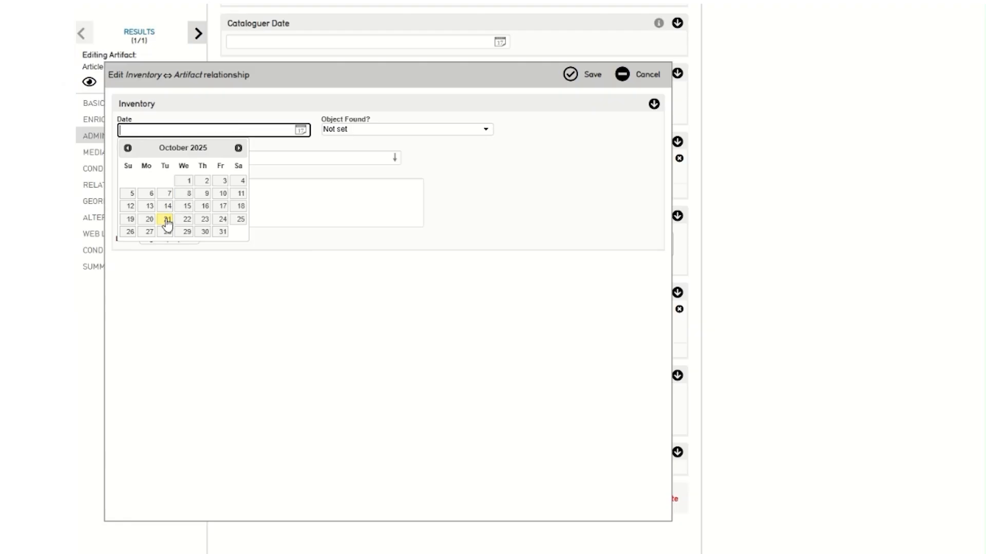
{"action": "left_click", "coordinate": [388, 130]}
{"action": "left_click", "coordinate": [380, 158]}
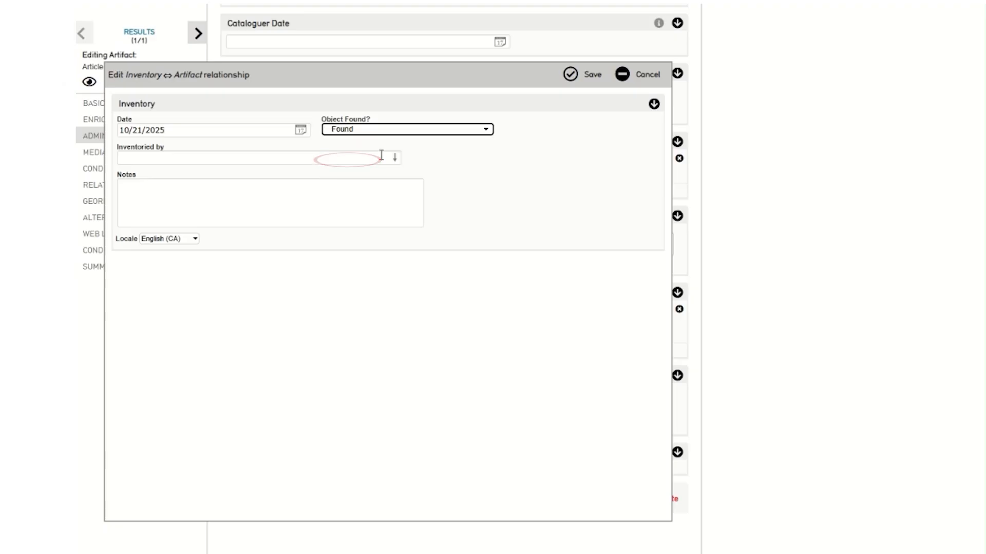
{"action": "left_click", "coordinate": [274, 159]}
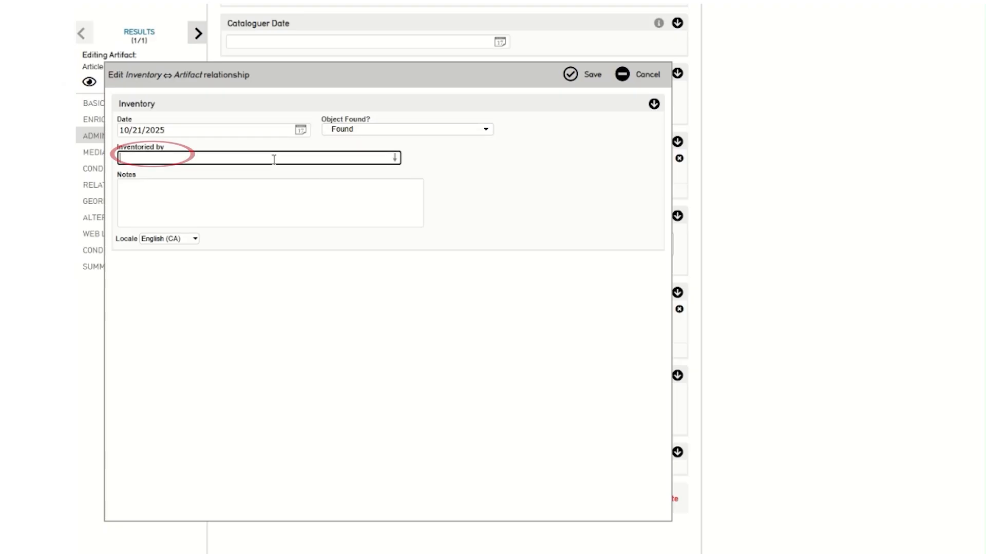
{"action": "type", "text": "ANSM"}
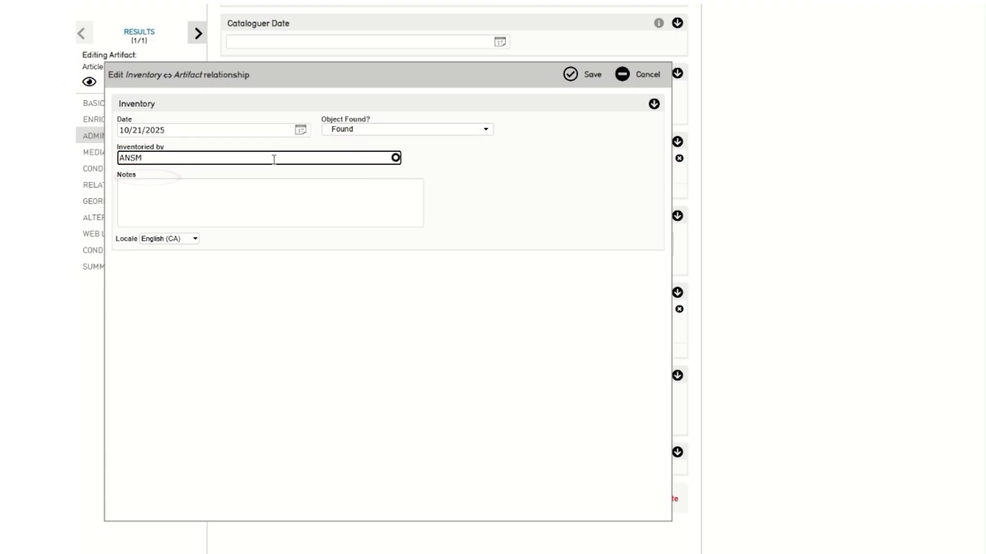
{"action": "left_click", "coordinate": [251, 178]}
{"action": "left_click", "coordinate": [289, 196]}
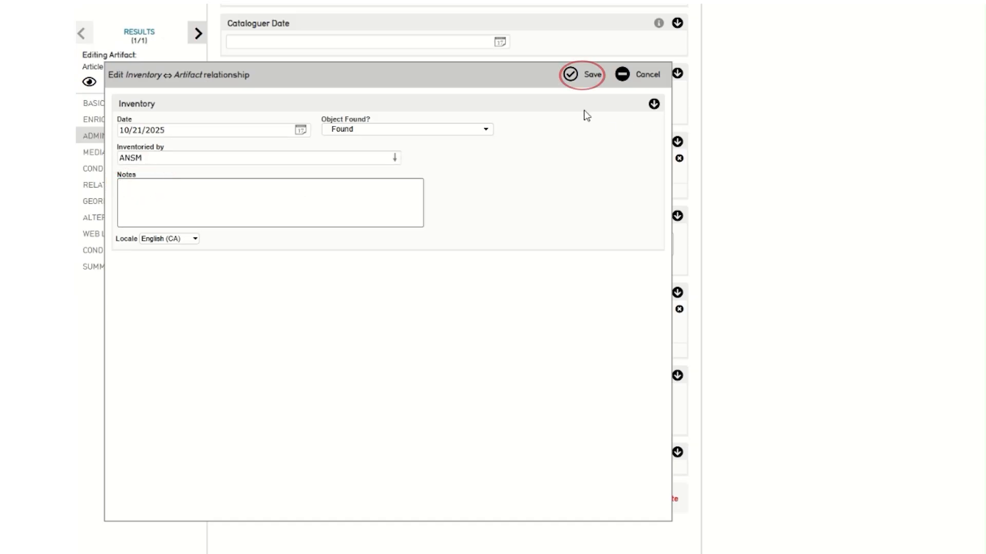
{"action": "left_click", "coordinate": [572, 76]}
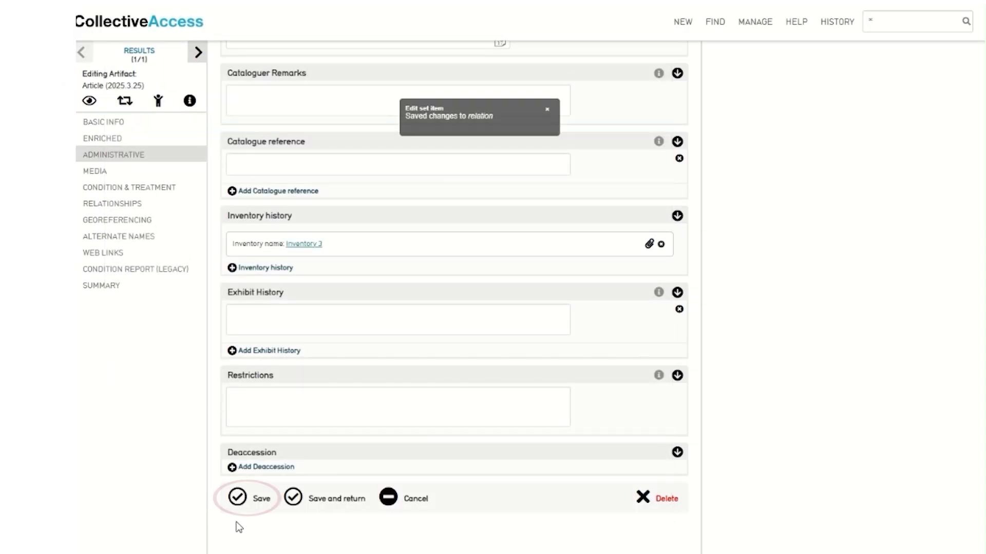
{"action": "left_click", "coordinate": [237, 496]}
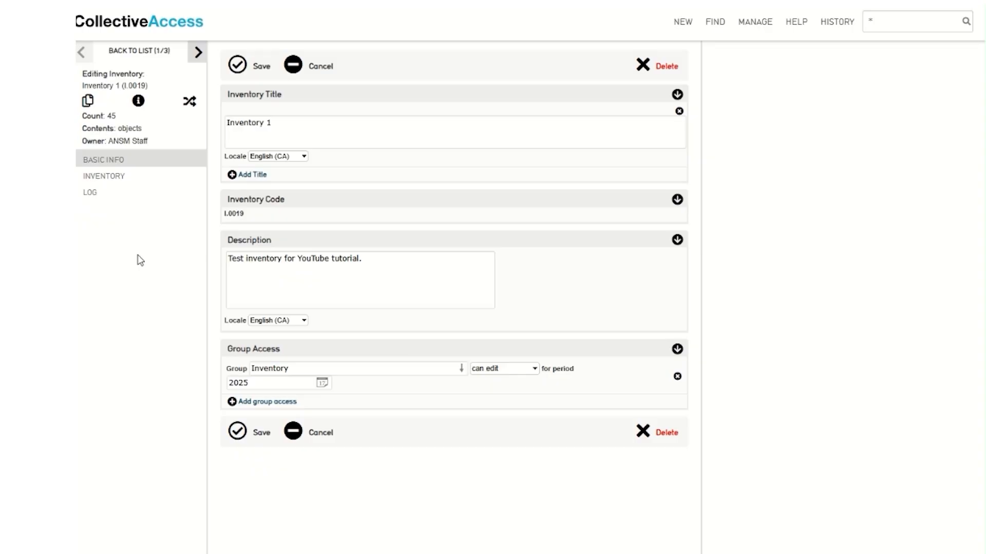
Show Inventory 1's contents sorted by accession number, with no filter applied
{"action": "left_click", "coordinate": [136, 181]}
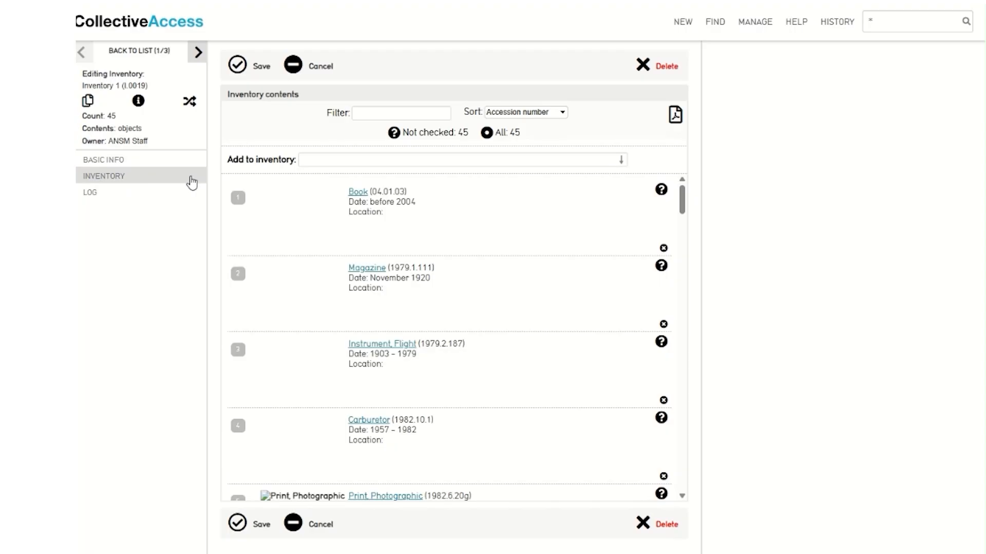
{"action": "left_click", "coordinate": [554, 114]}
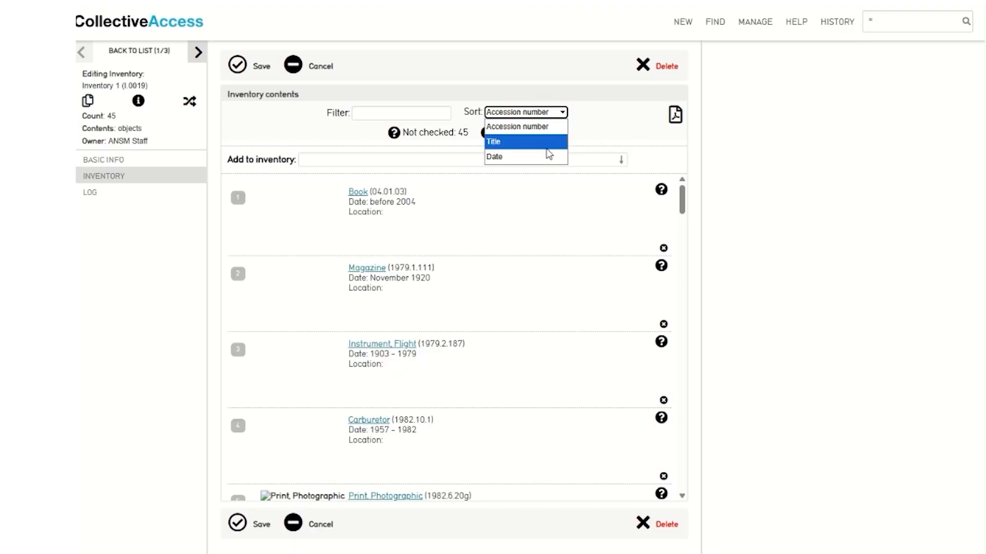
{"action": "left_click", "coordinate": [595, 115]}
{"action": "left_click", "coordinate": [419, 110]}
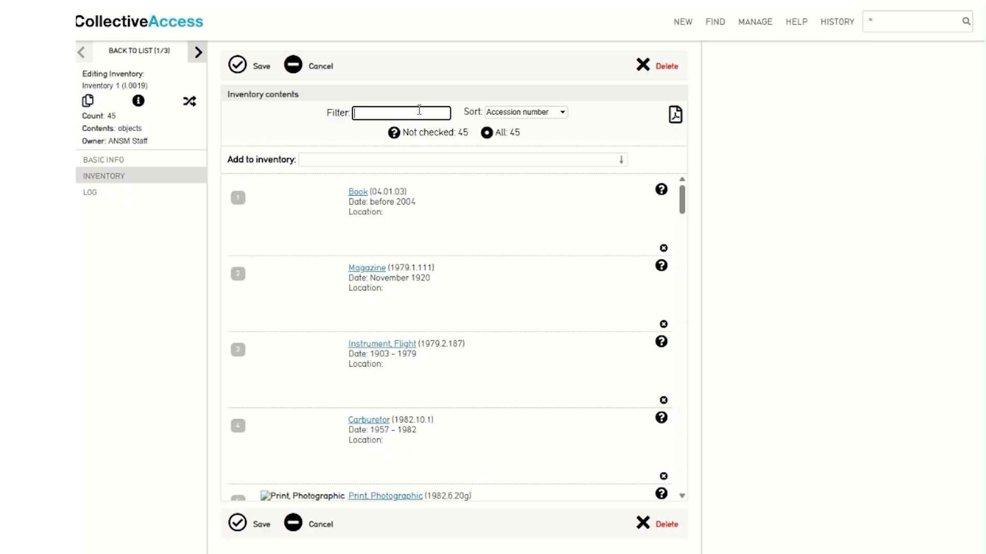
{"action": "left_click", "coordinate": [610, 116]}
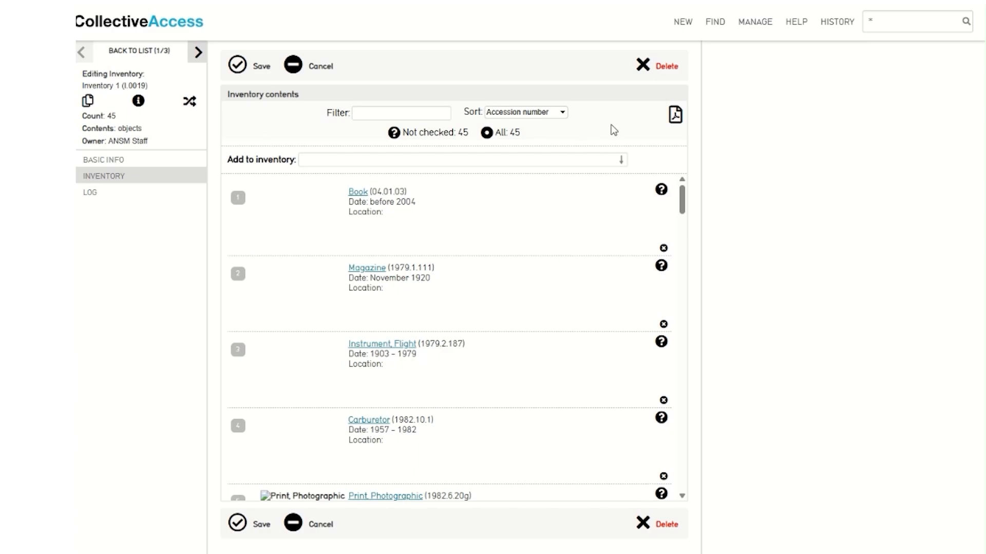
Add Article 2025.3.25 to Inventory 1 and save, bringing the count to 46
{"action": "left_click", "coordinate": [318, 159]}
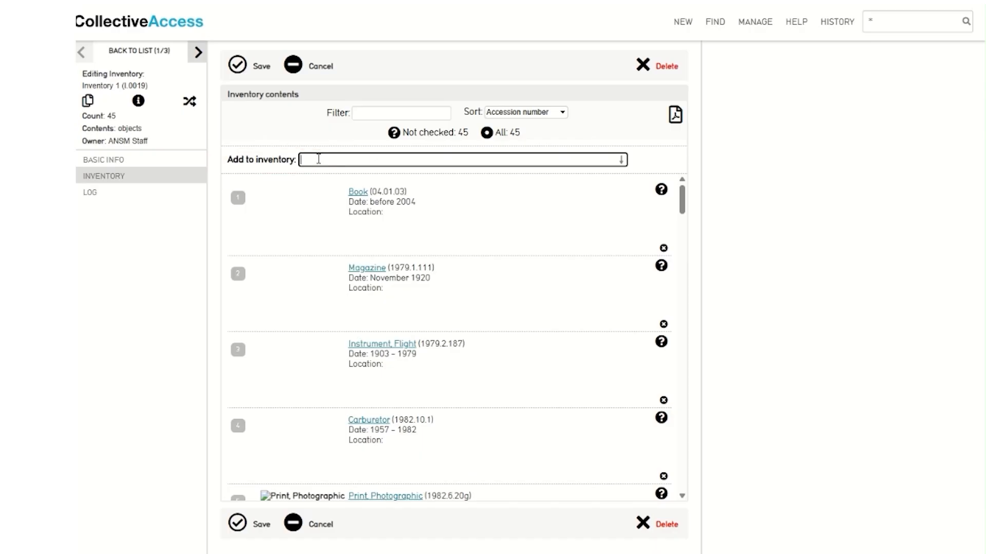
{"action": "type", "text": "2025.3.25"}
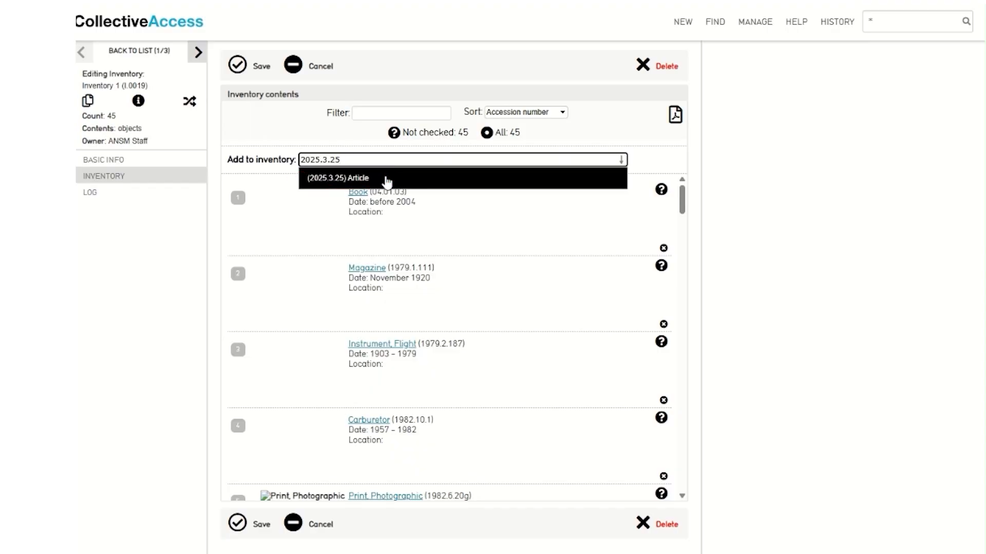
{"action": "left_click", "coordinate": [386, 180]}
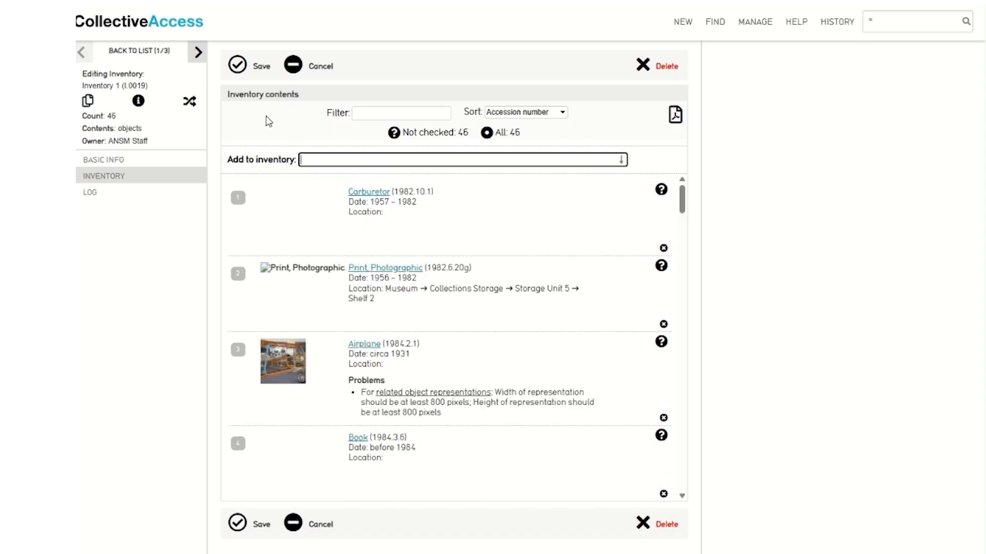
{"action": "left_click", "coordinate": [237, 71]}
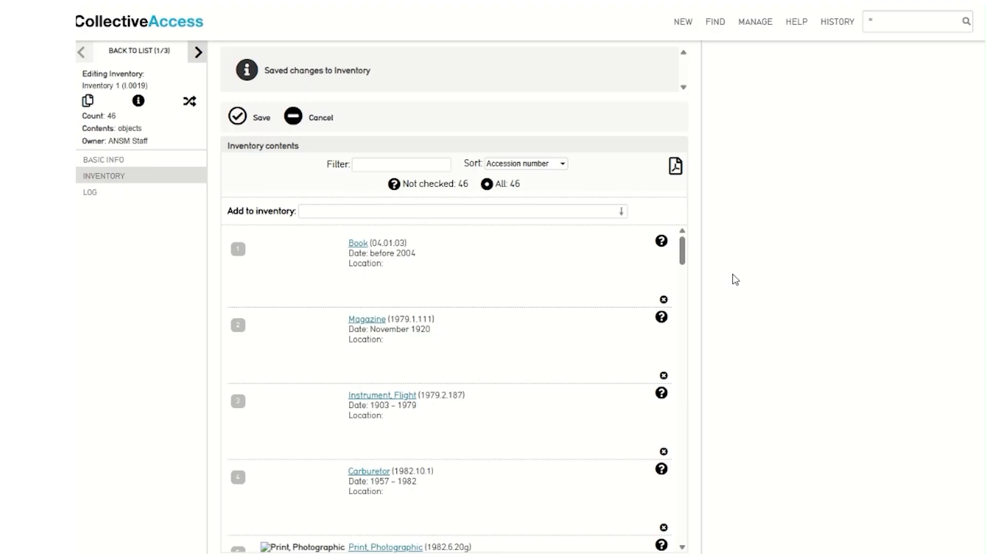
{"action": "left_click", "coordinate": [661, 243]}
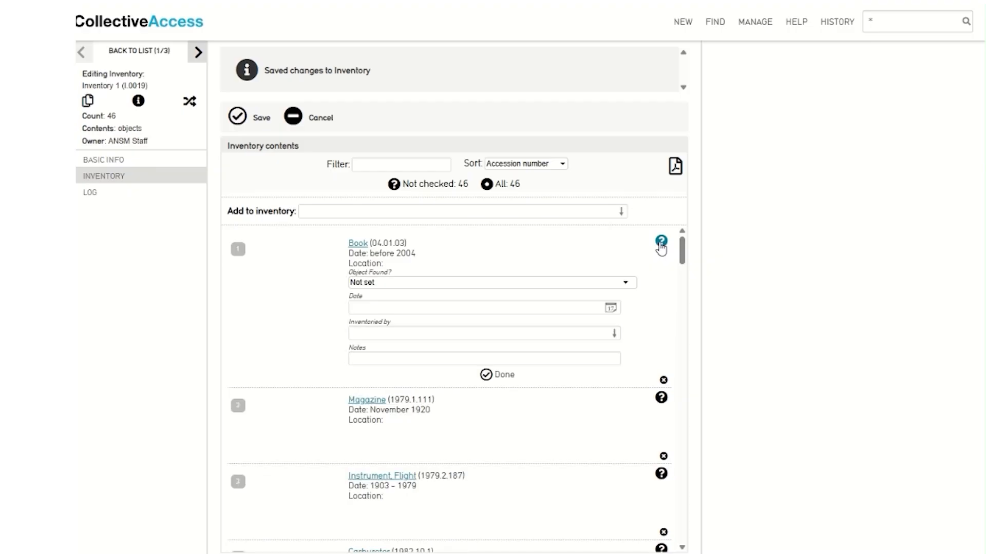
Mark the Book (04.01.03) Found, checked on 10/21/2025, inventoried by ANSM
{"action": "left_click", "coordinate": [446, 288]}
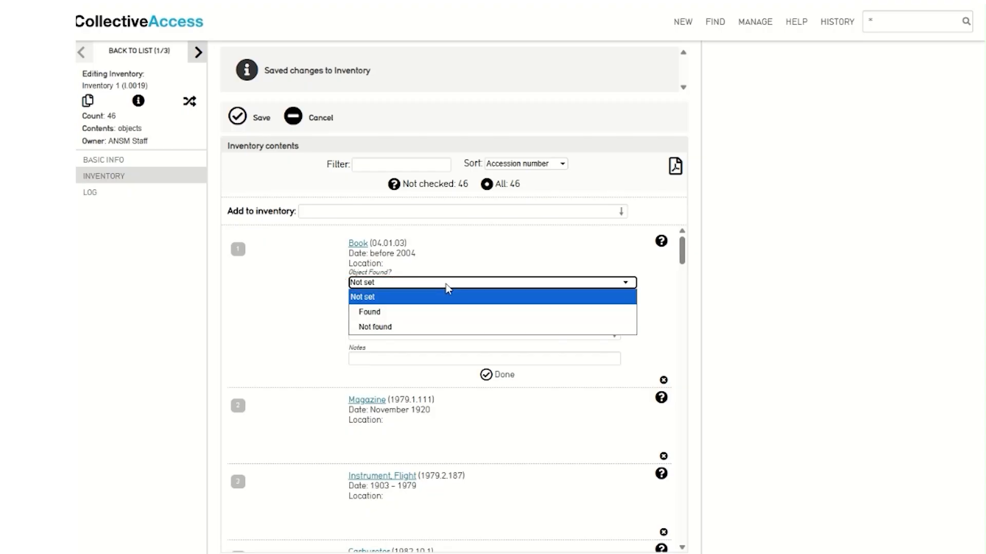
{"action": "left_click", "coordinate": [426, 313]}
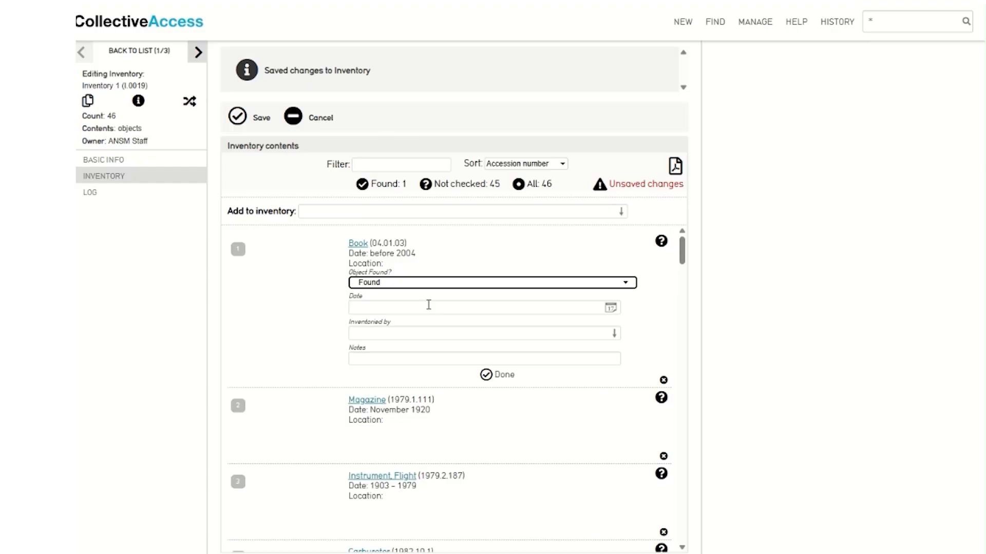
{"action": "left_click", "coordinate": [429, 305]}
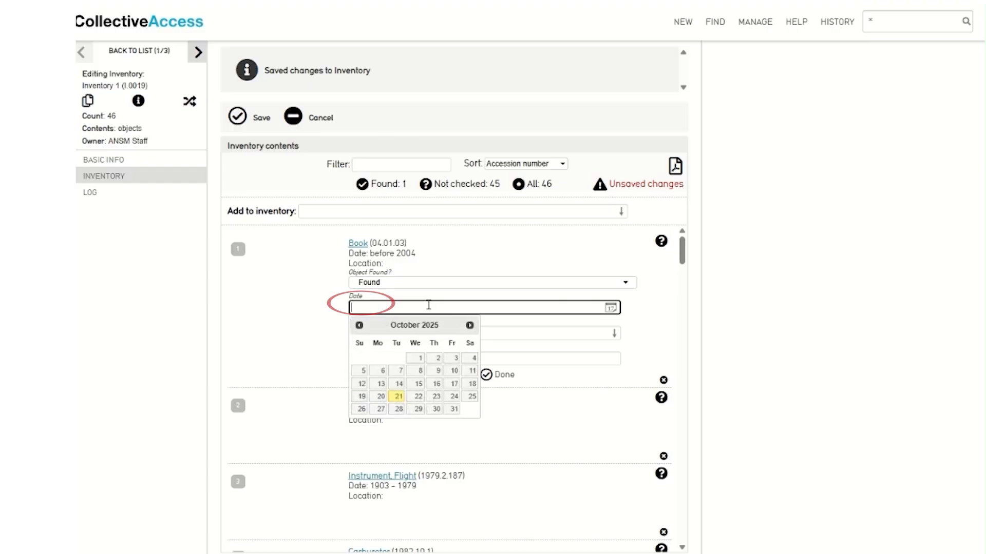
{"action": "left_click", "coordinate": [398, 399]}
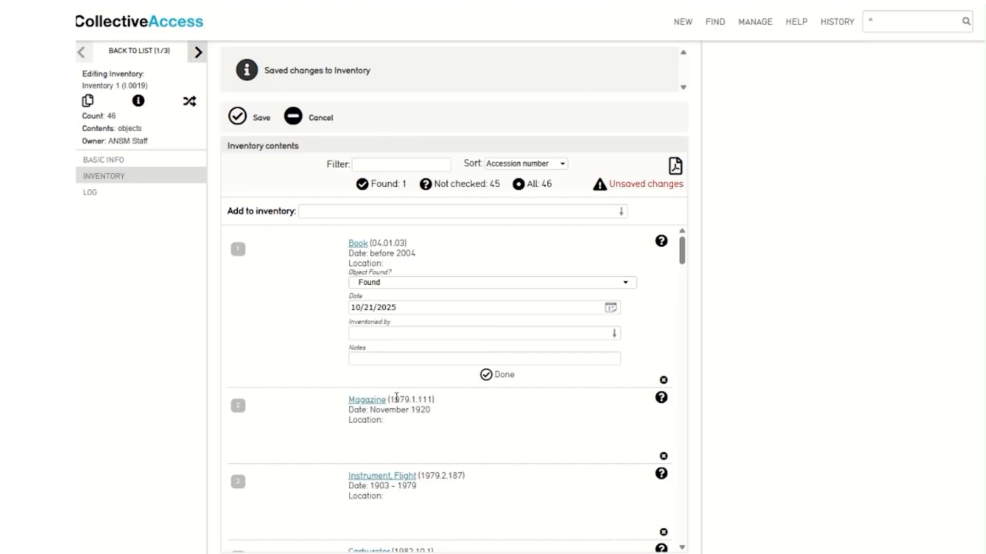
{"action": "left_click", "coordinate": [425, 332]}
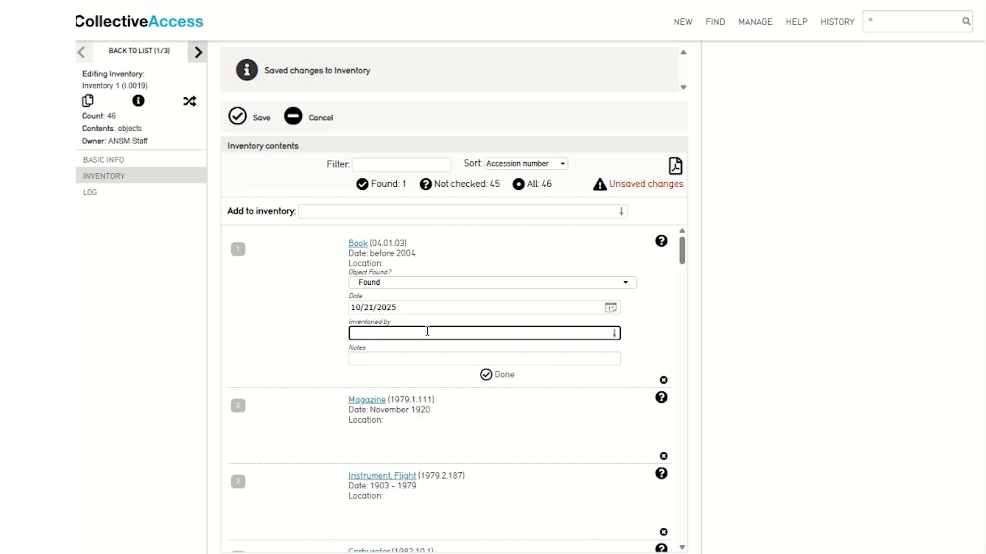
{"action": "type", "text": "ANSM"}
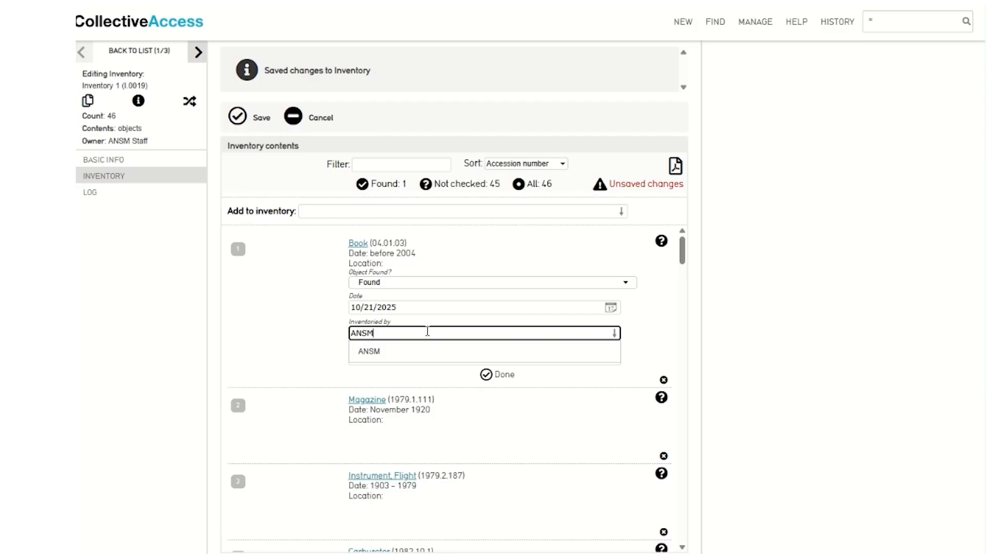
{"action": "left_click", "coordinate": [446, 354]}
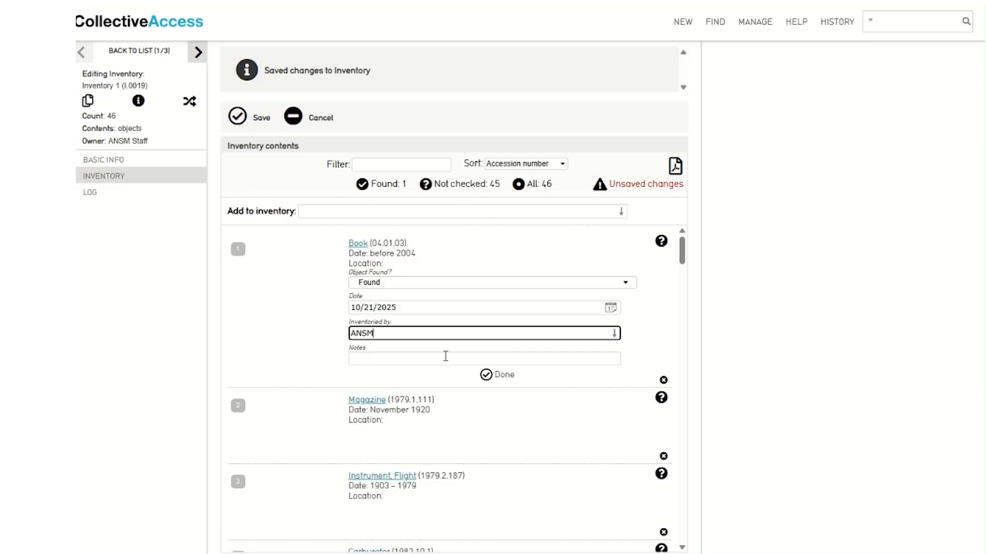
{"action": "left_click", "coordinate": [445, 358]}
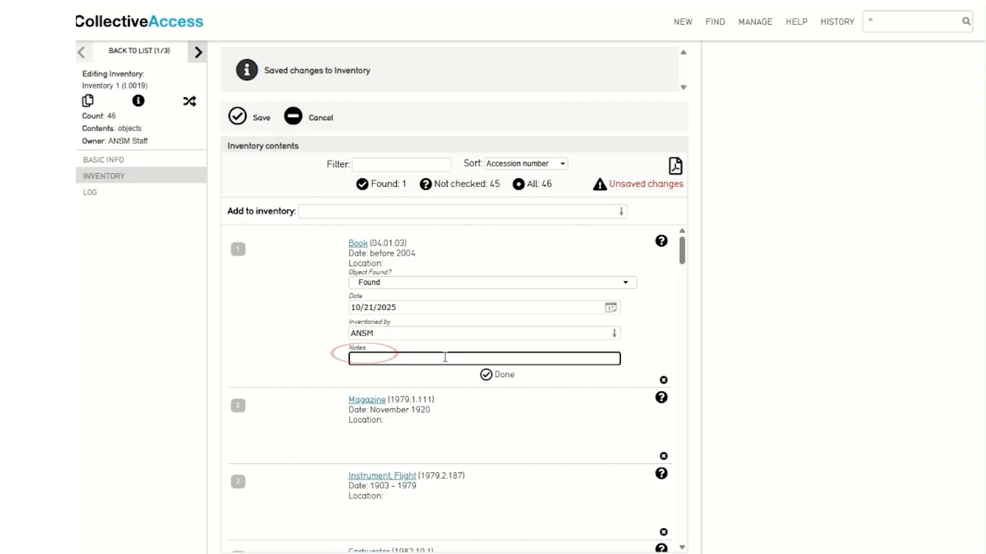
{"action": "left_click", "coordinate": [486, 375]}
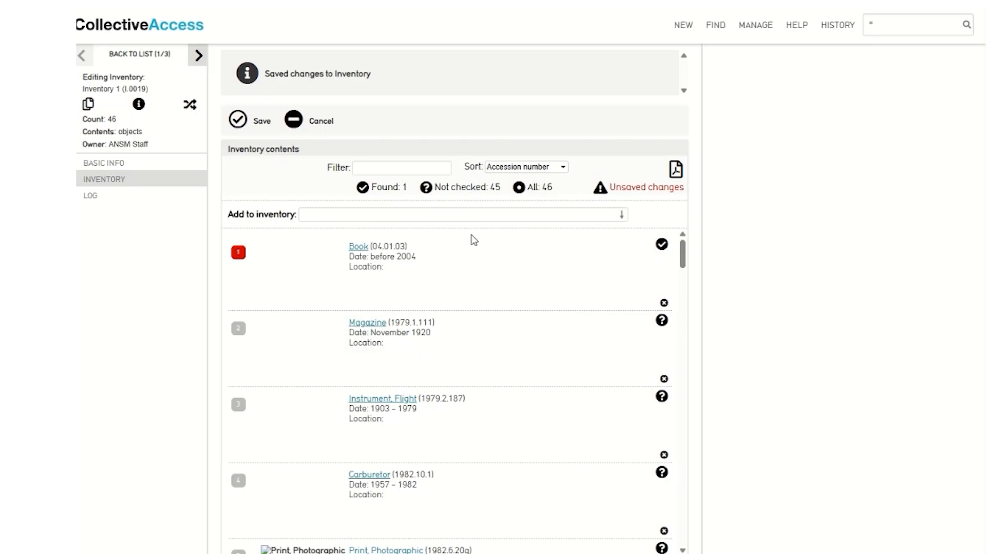
Filter Inventory 1 by Found, Not checked, then All, and open the Book's record
{"action": "left_click", "coordinate": [385, 189]}
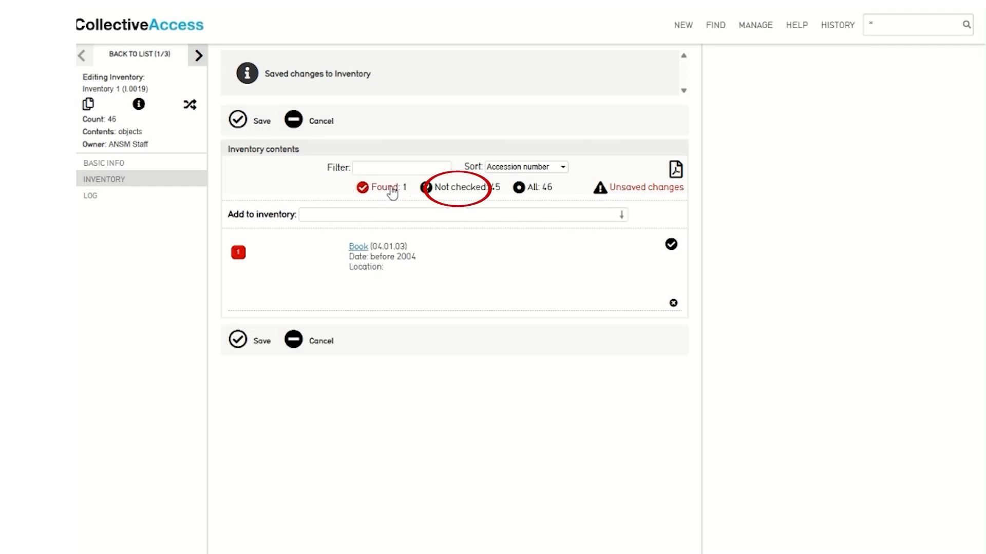
{"action": "left_click", "coordinate": [476, 195]}
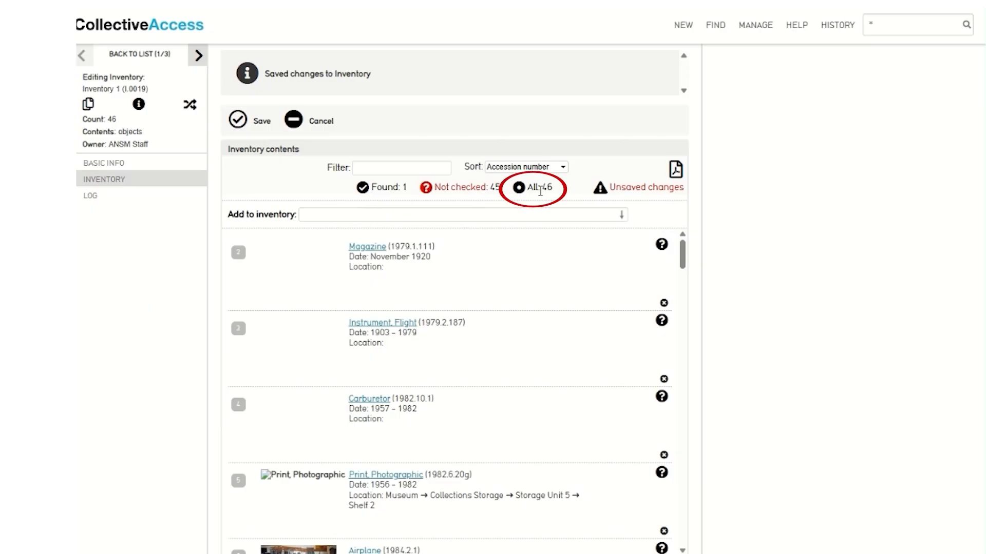
{"action": "left_click", "coordinate": [534, 190]}
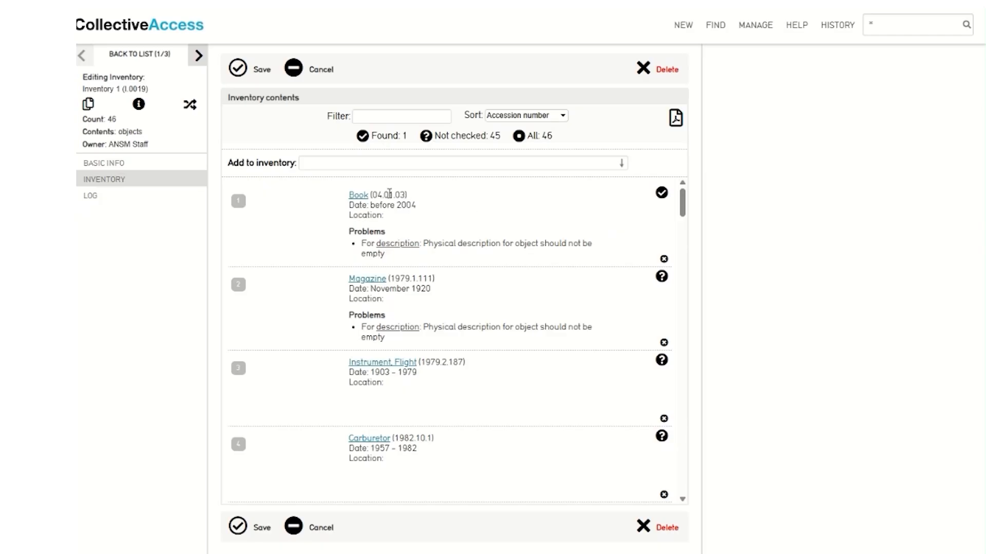
{"action": "left_click", "coordinate": [358, 196]}
{"action": "left_click", "coordinate": [357, 196]}
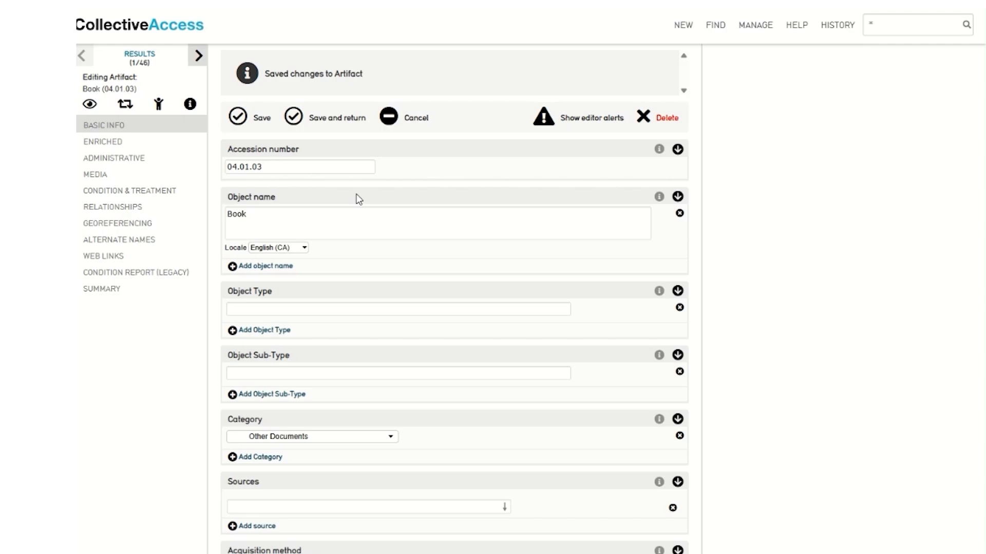
Step to the Magazine, go back to Inventory 1's contents, and open the report download options
{"action": "left_click", "coordinate": [200, 56]}
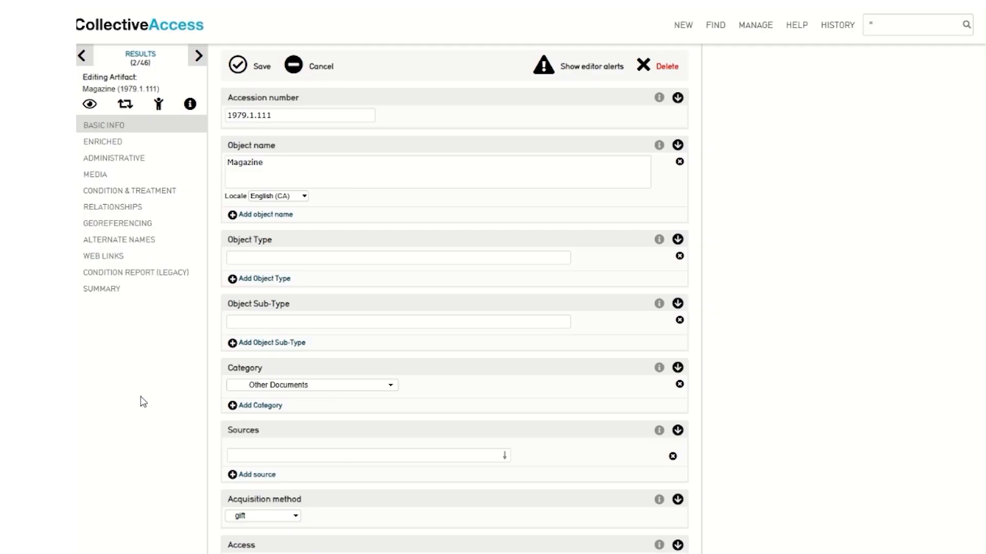
{"action": "left_click", "coordinate": [144, 56]}
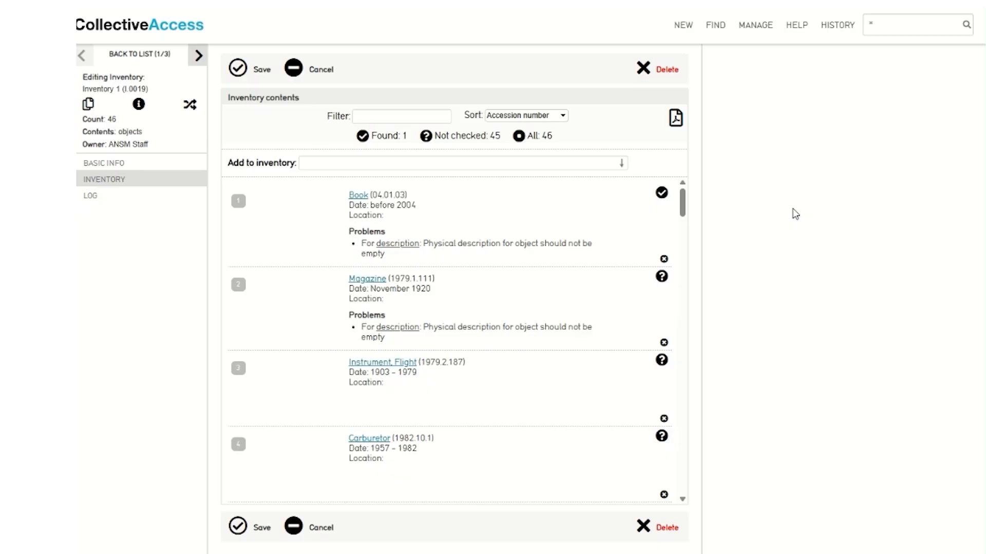
{"action": "left_click", "coordinate": [677, 120]}
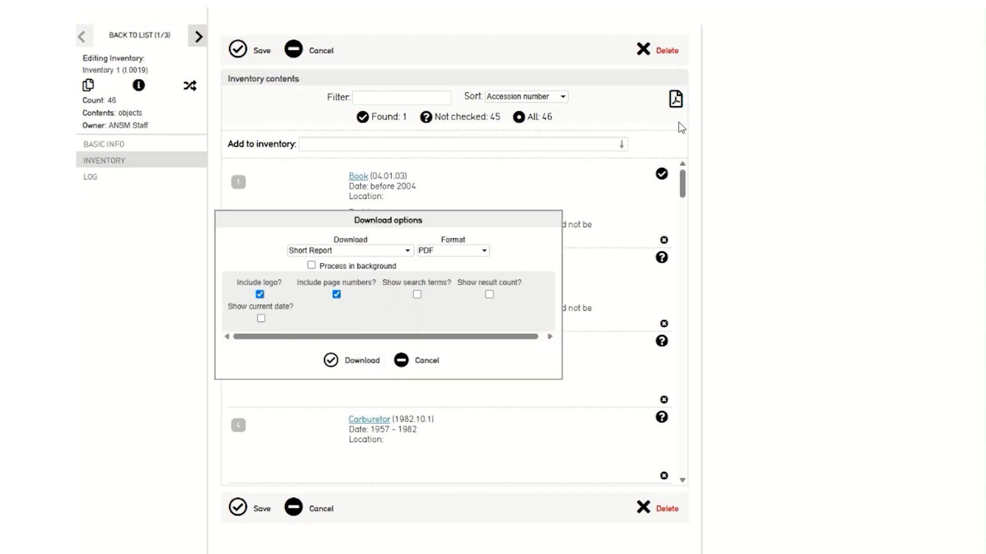
Download a PDF Short Report showing the current date, then remove the Book from Inventory 1
{"action": "left_click", "coordinate": [387, 251]}
{"action": "left_click", "coordinate": [298, 415]}
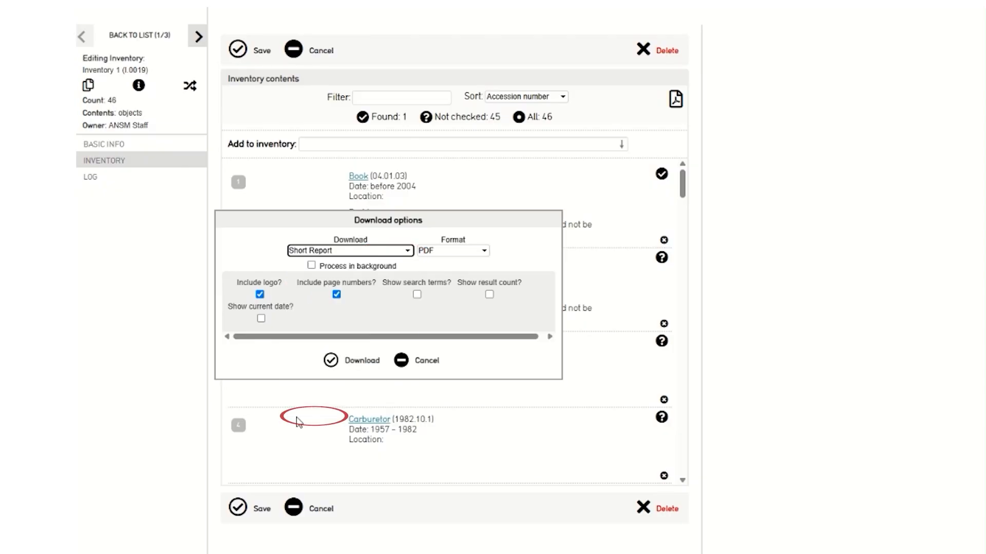
{"action": "left_click", "coordinate": [470, 253]}
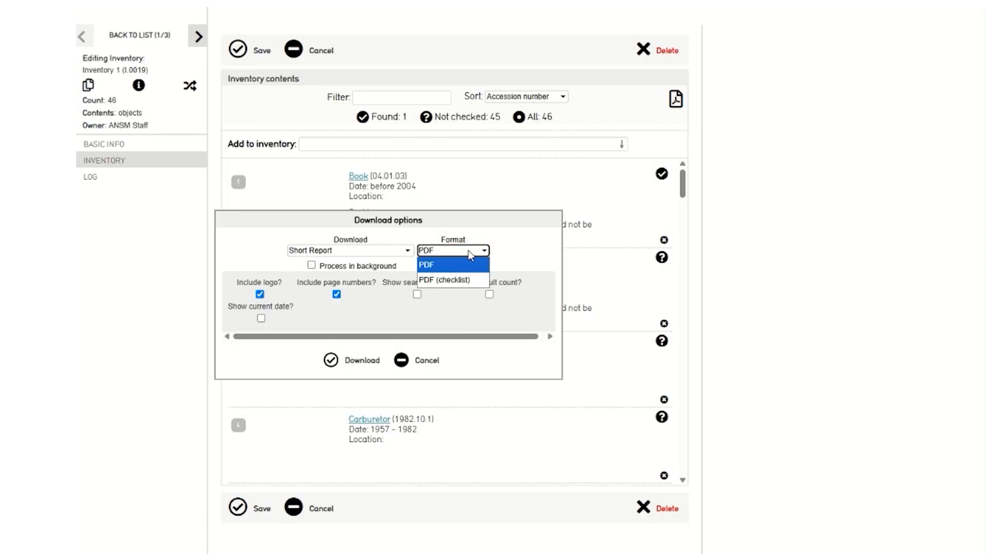
{"action": "left_click", "coordinate": [503, 253]}
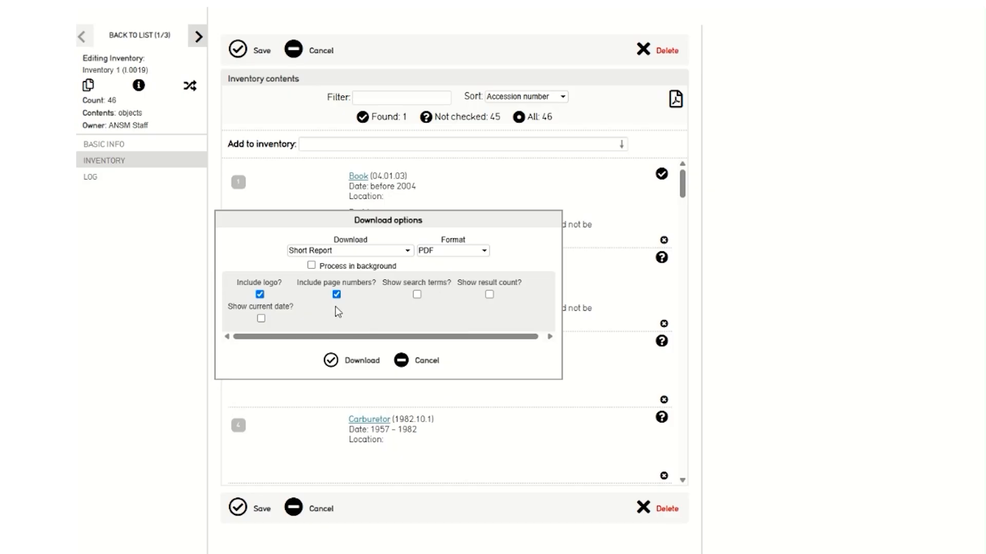
{"action": "left_click", "coordinate": [261, 318]}
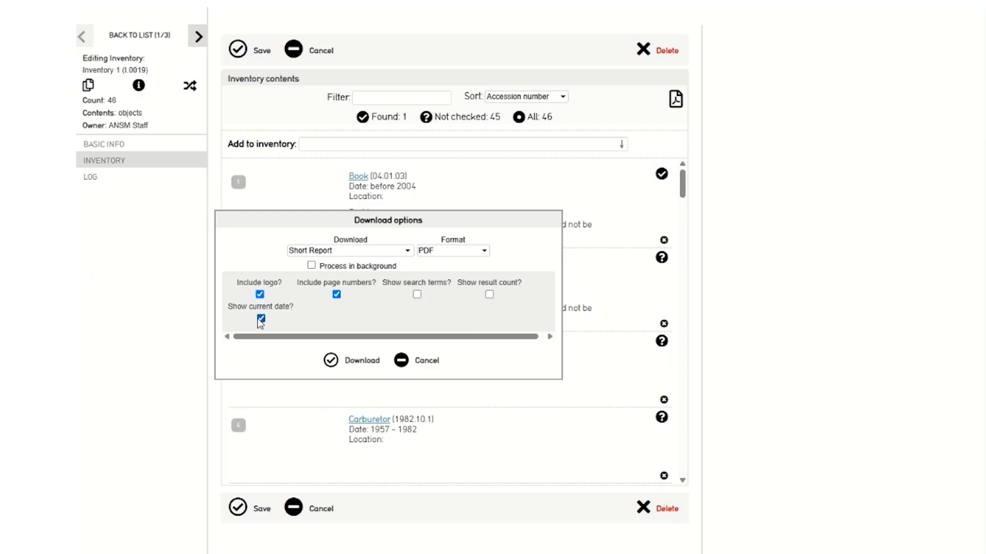
{"action": "left_click", "coordinate": [331, 362]}
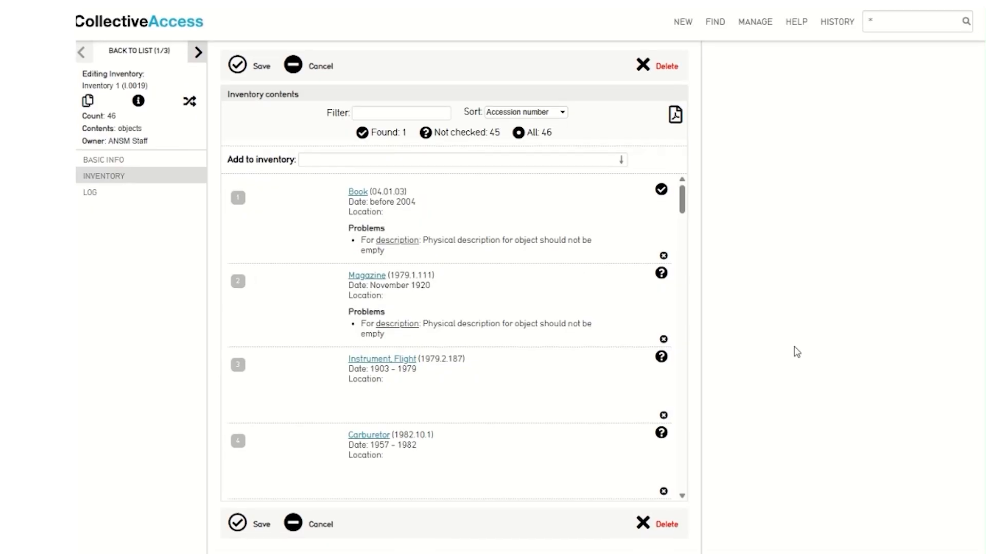
{"action": "left_click", "coordinate": [663, 257]}
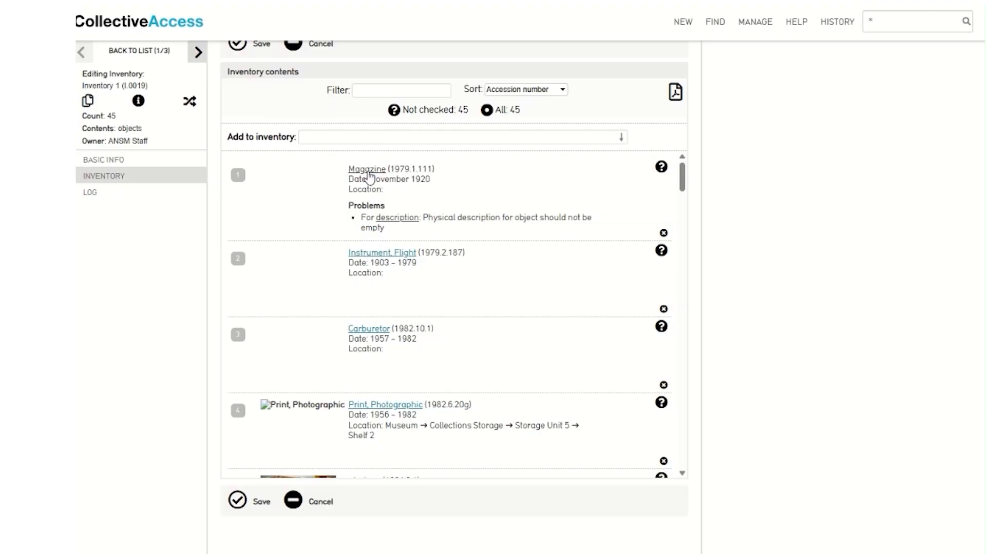
Open the Magazine (1979.1.111) artifact record at its administrative fields
{"action": "left_click", "coordinate": [367, 169]}
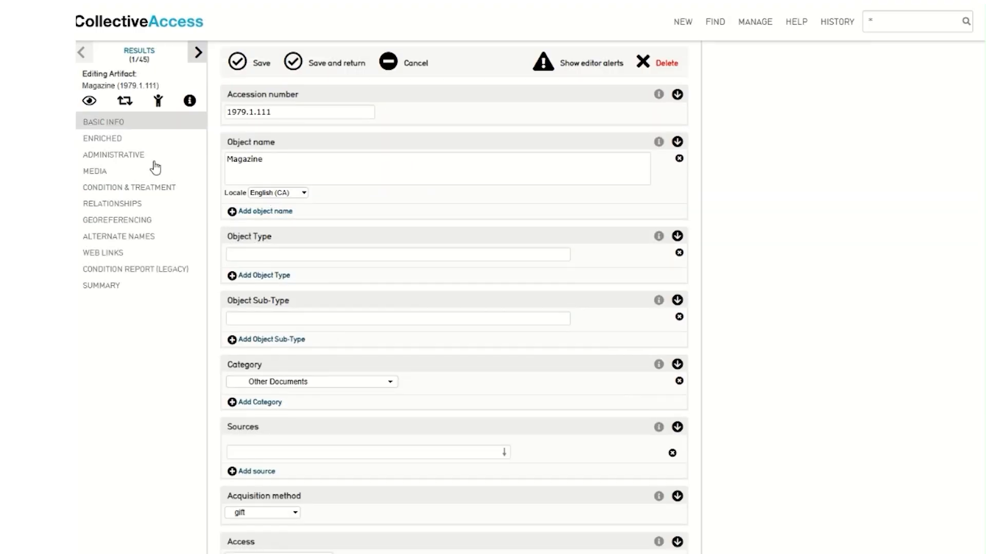
{"action": "left_click", "coordinate": [147, 161]}
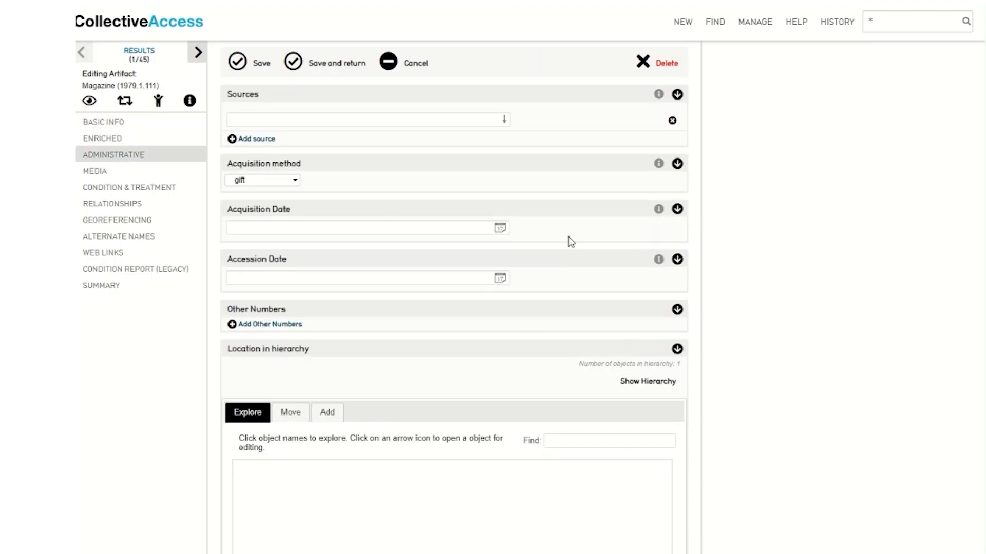
{"action": "scroll", "coordinate": [567, 245], "scroll_direction": "down", "scroll_amount": 7}
{"action": "scroll", "coordinate": [569, 241], "scroll_direction": "down", "scroll_amount": 7}
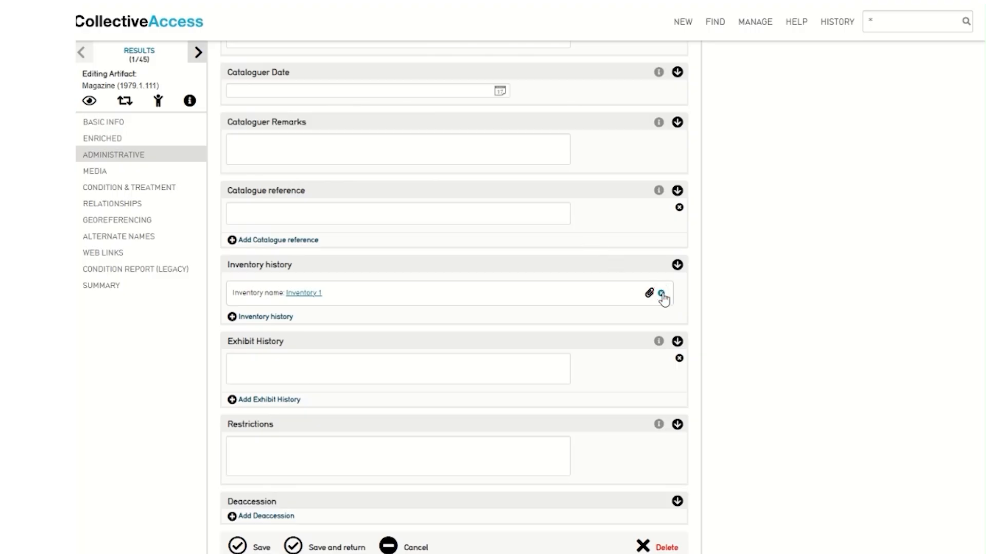
Delete the Inventory 1 entry from the Magazine's inventory history and save the record
{"action": "left_click", "coordinate": [662, 294]}
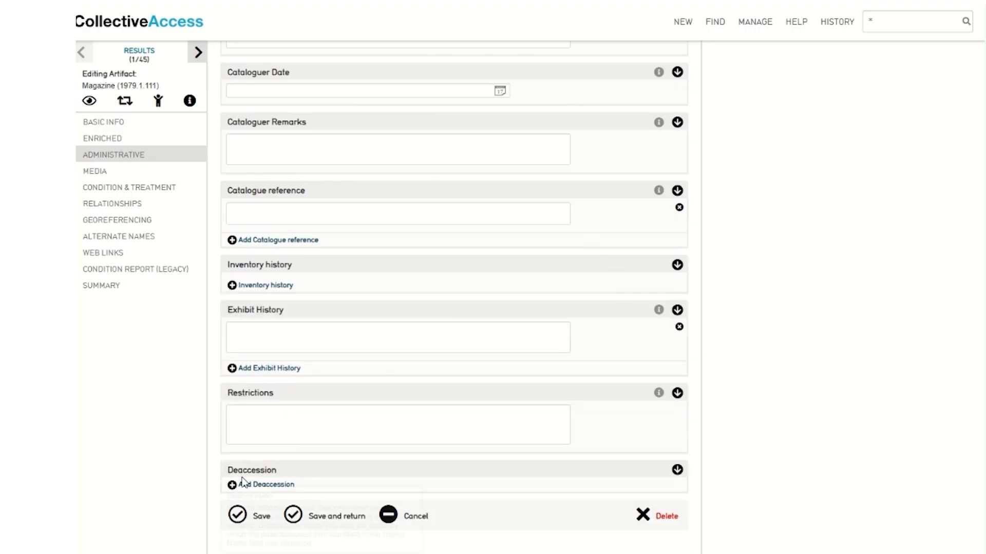
{"action": "scroll", "coordinate": [238, 501], "scroll_direction": "down", "scroll_amount": 1}
{"action": "left_click", "coordinate": [236, 499]}
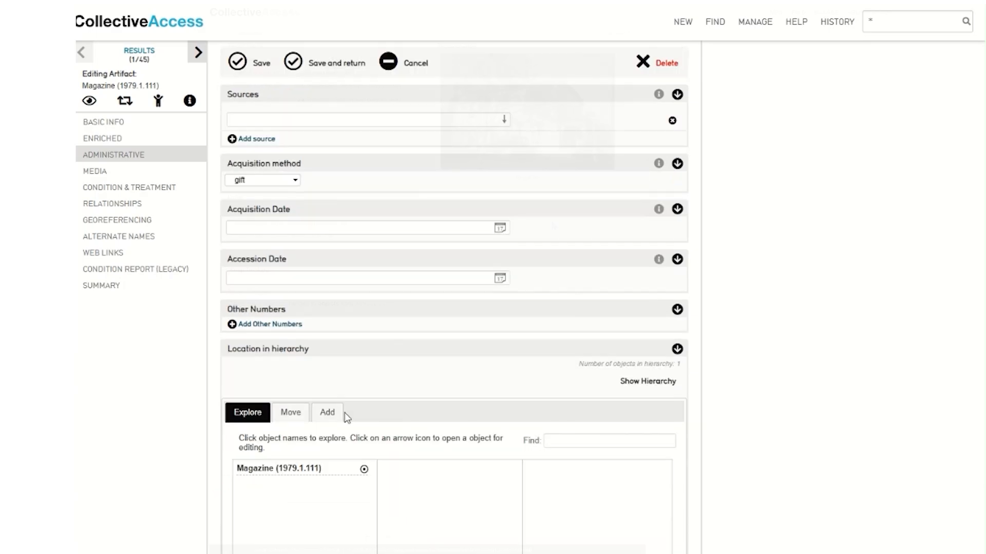
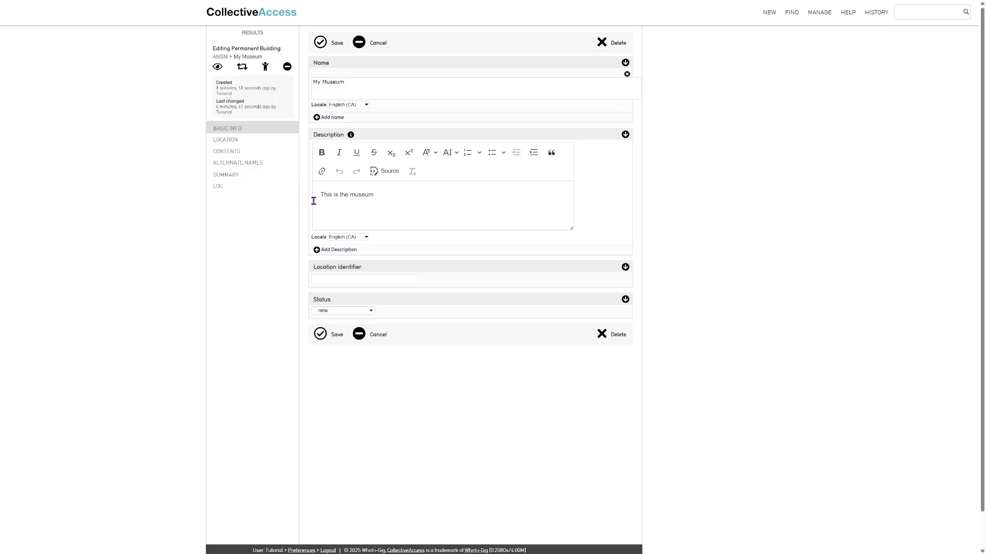
Give My Museum the location identifier MyMuseum, then view its hierarchy position and related contents
{"action": "left_click", "coordinate": [351, 276]}
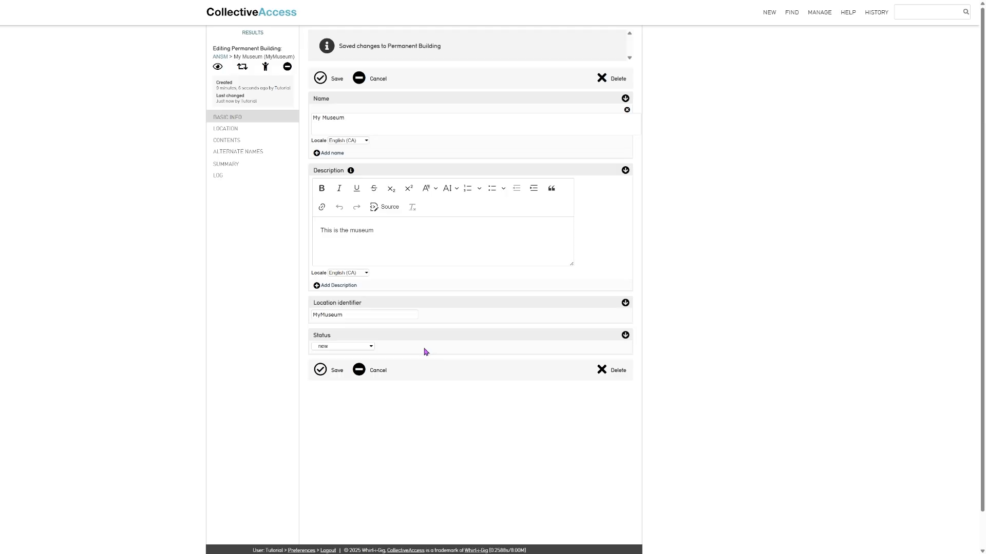
{"action": "left_click", "coordinate": [226, 134]}
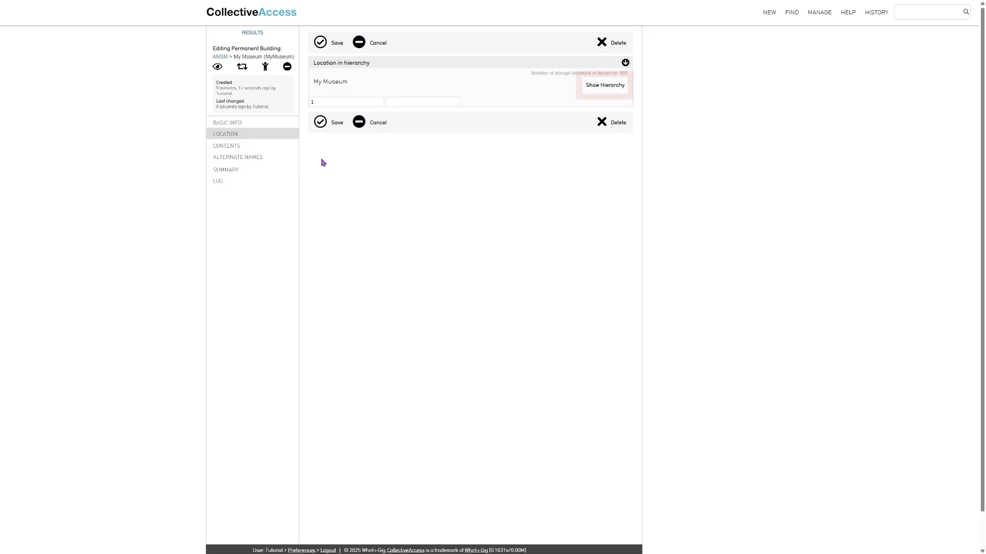
{"action": "left_click", "coordinate": [226, 147]}
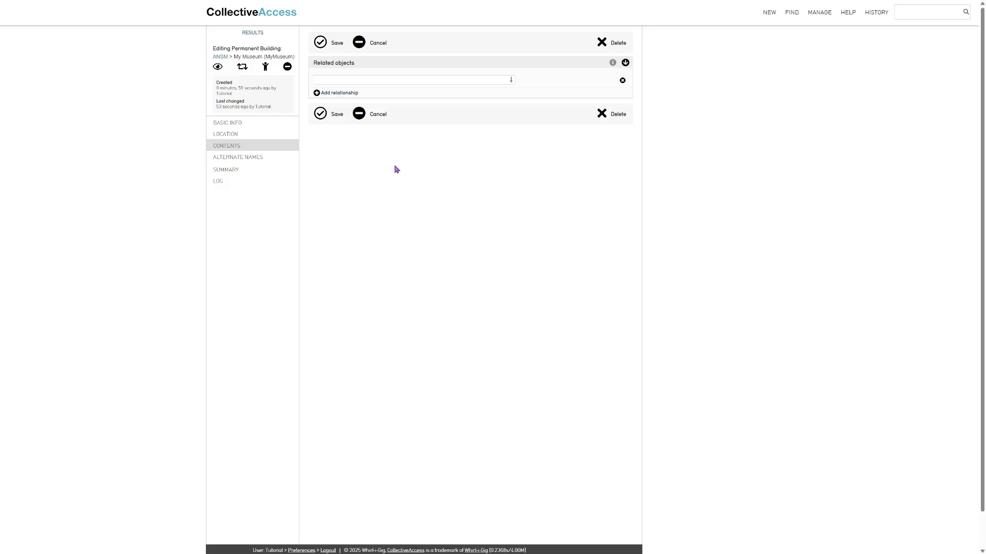
Add another empty related-object lookup row to My Museum's contents
{"action": "left_click", "coordinate": [347, 94]}
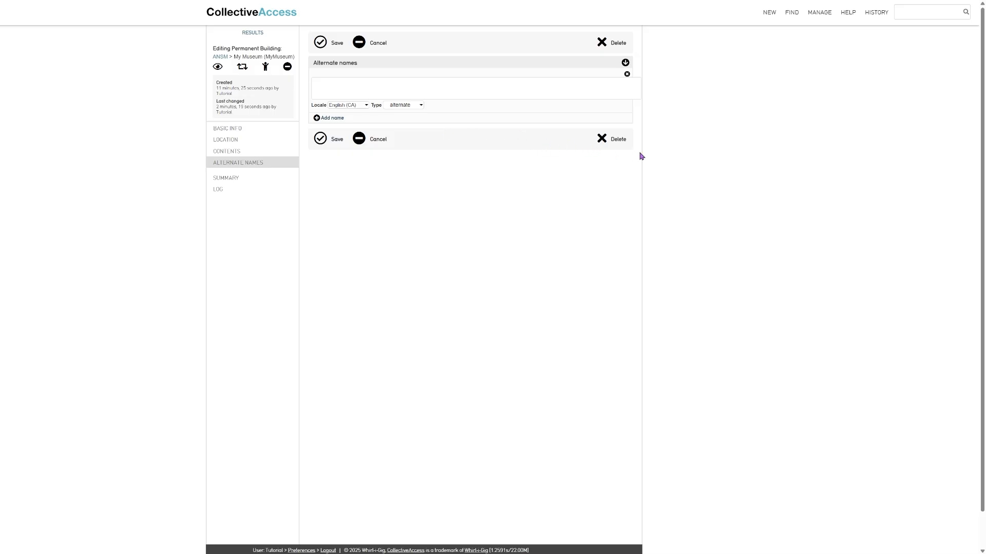
Add a new storage location 'Gallery A' under My Museum with identifier MyMuseumGalleryA and save it
{"action": "left_click", "coordinate": [772, 18]}
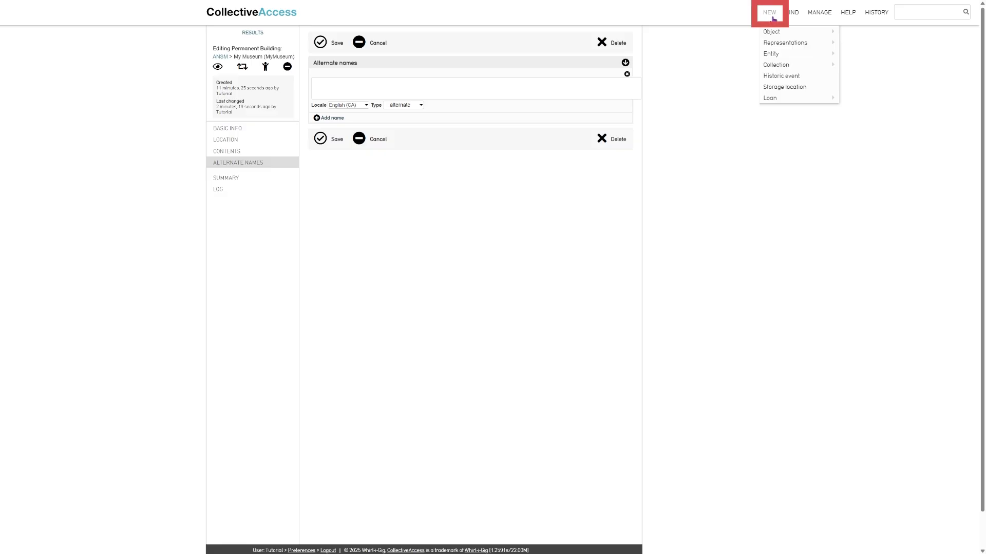
{"action": "left_click", "coordinate": [774, 87]}
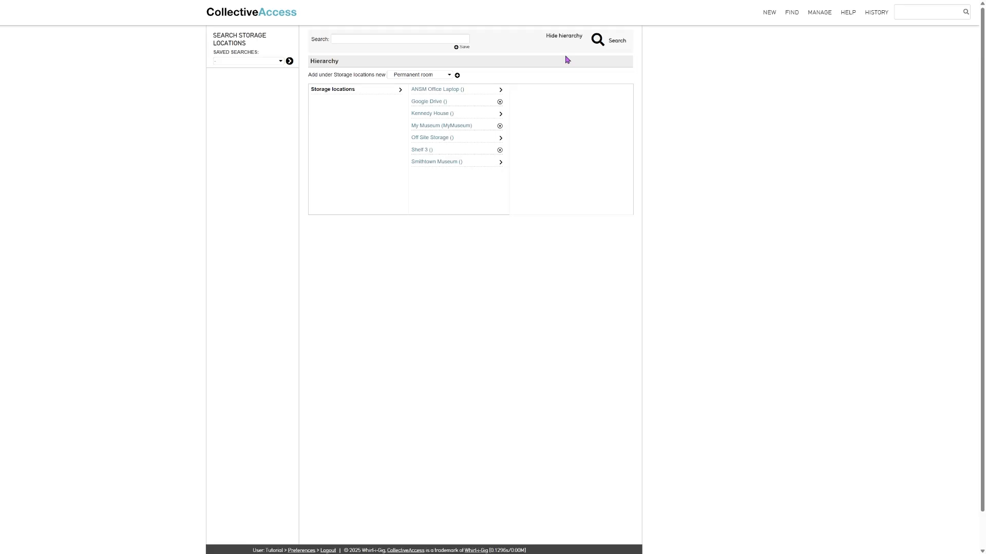
{"action": "left_click", "coordinate": [499, 126]}
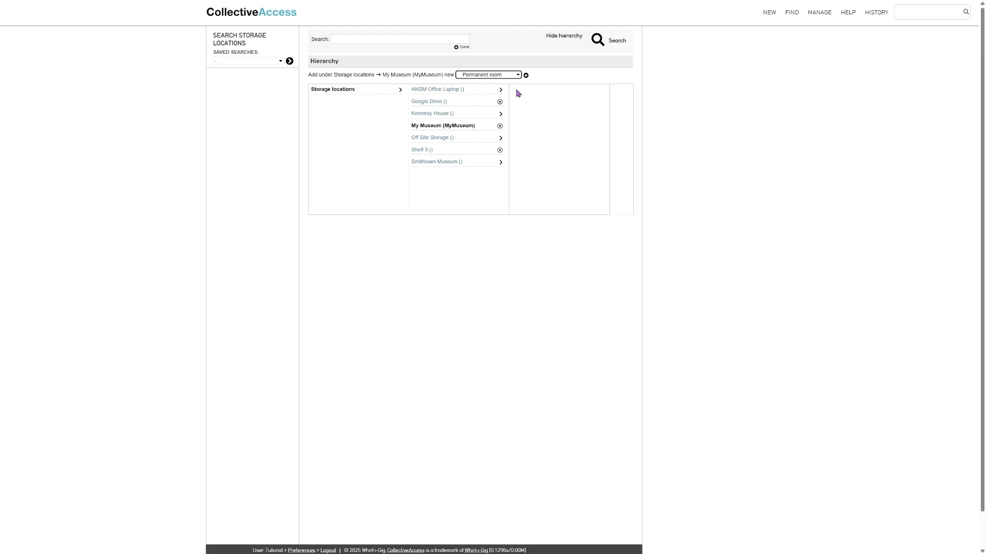
{"action": "left_click", "coordinate": [526, 76]}
{"action": "type", "text": "Gallery A"}
{"action": "left_click", "coordinate": [352, 279]}
{"action": "type", "text": "GalleryA"}
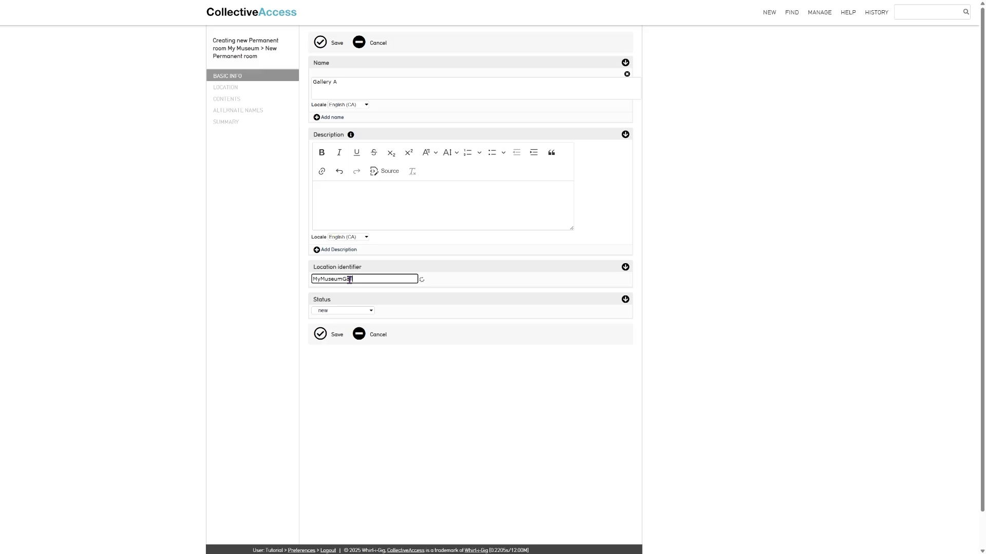
{"action": "left_click", "coordinate": [333, 341]}
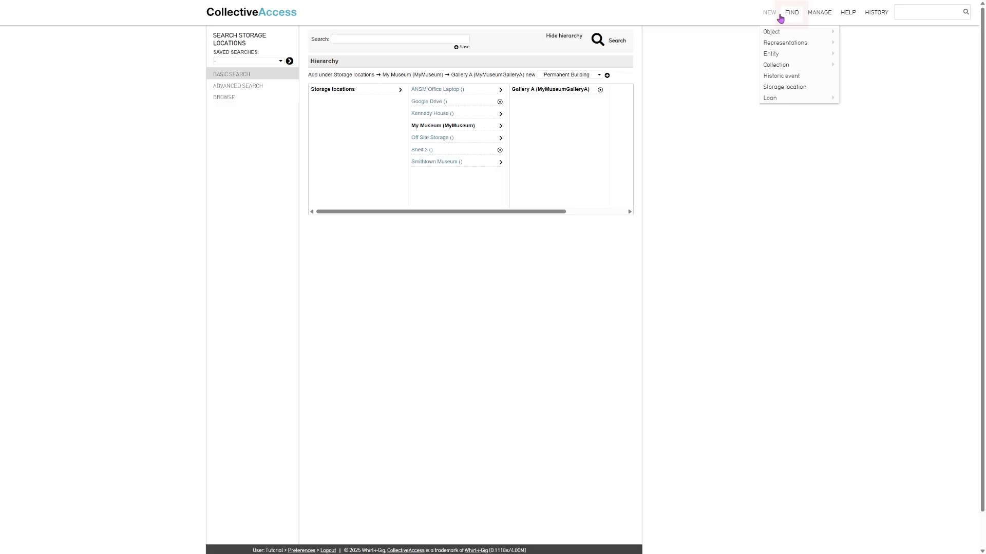
Search storage locations for 'gallery a'
{"action": "mouse_move", "coordinate": [791, 14]}
{"action": "mouse_move", "coordinate": [811, 87]}
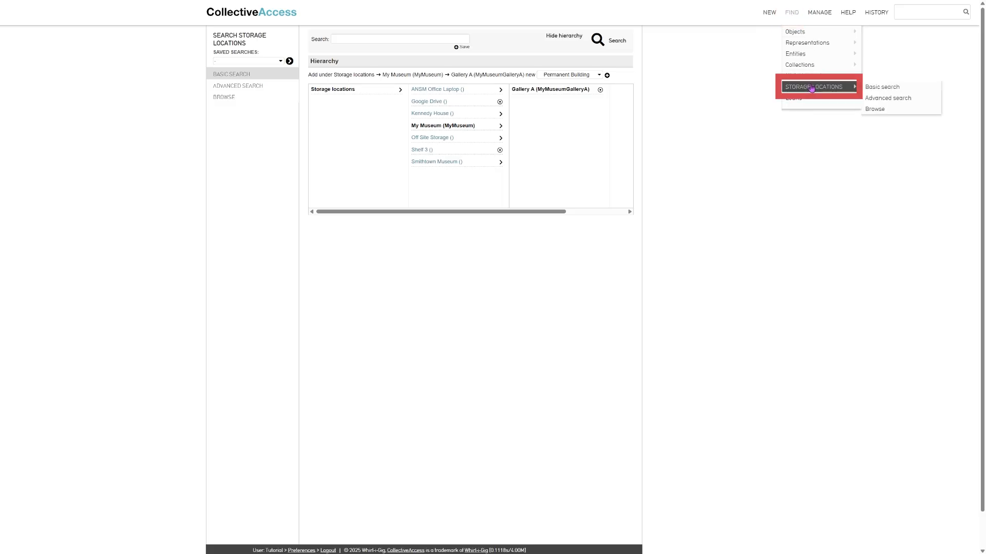
{"action": "left_click", "coordinate": [811, 87]}
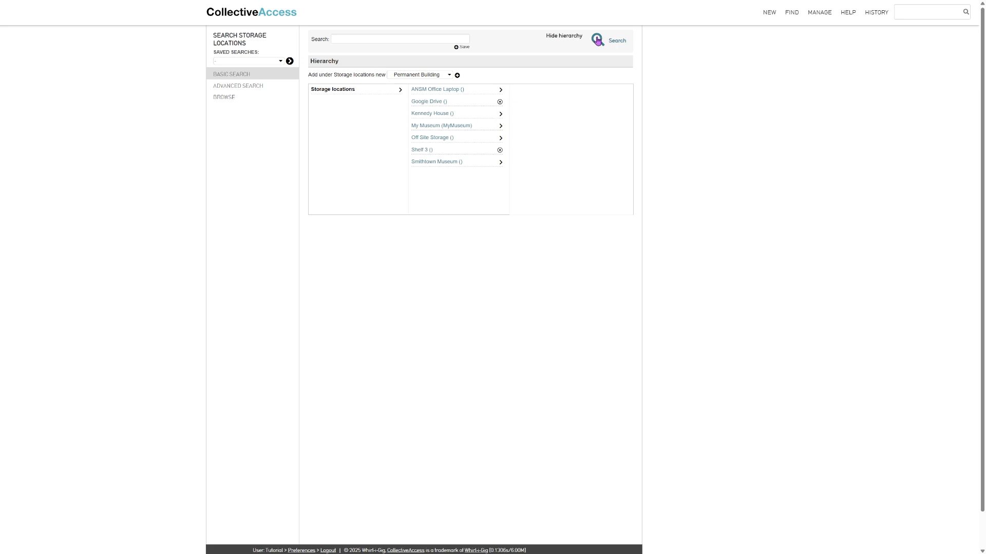
{"action": "left_click", "coordinate": [442, 38]}
{"action": "type", "text": "gallery a"}
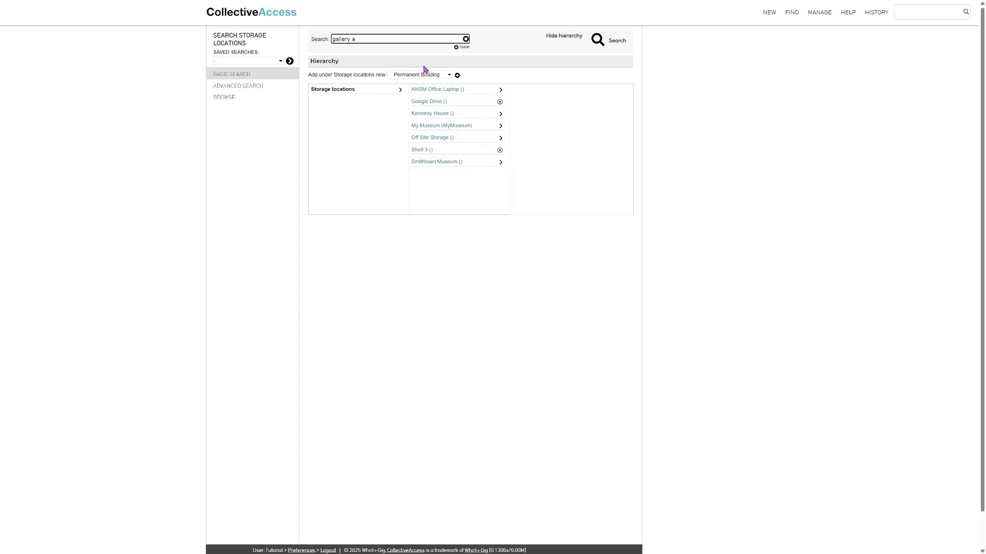
Browse the hierarchy from the top level through My Museum down to Gallery A
{"action": "left_click", "coordinate": [390, 55]}
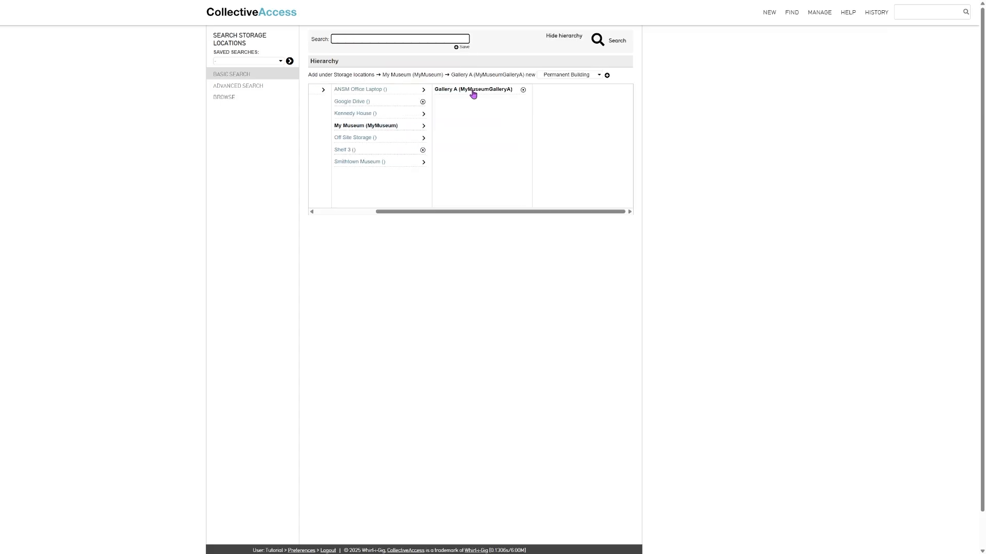
{"action": "left_click_drag", "start_coordinate": [443, 212], "coordinate": [356, 214]}
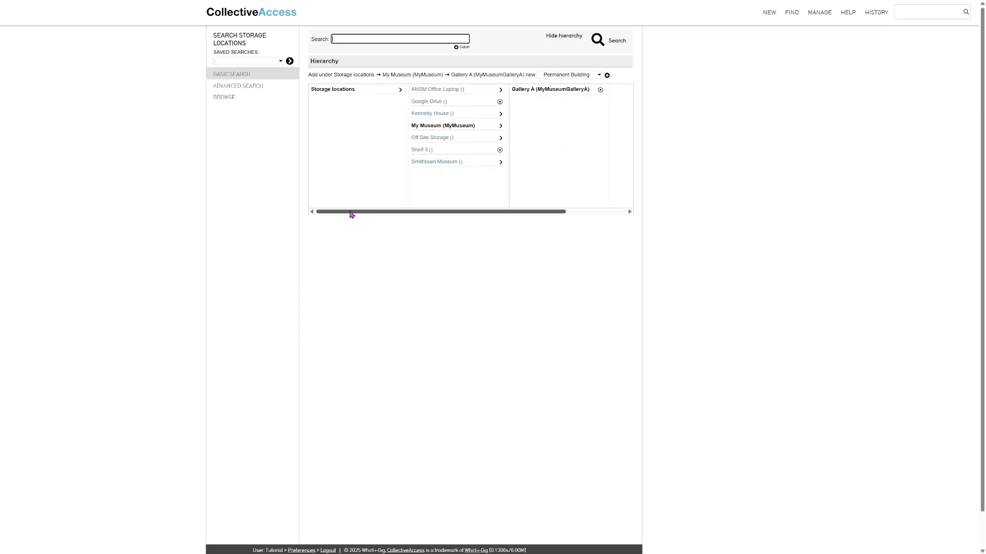
{"action": "left_click", "coordinate": [401, 90]}
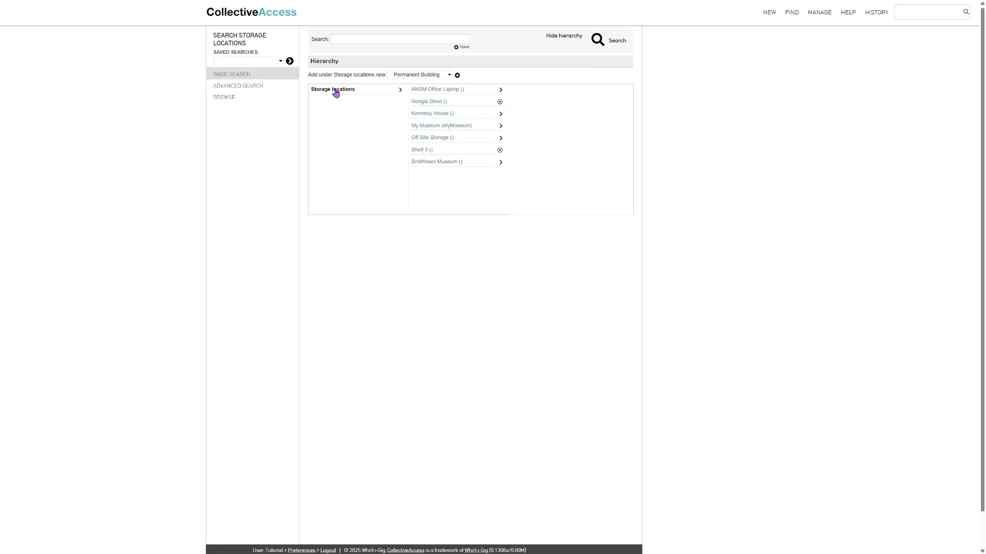
{"action": "left_click", "coordinate": [501, 127]}
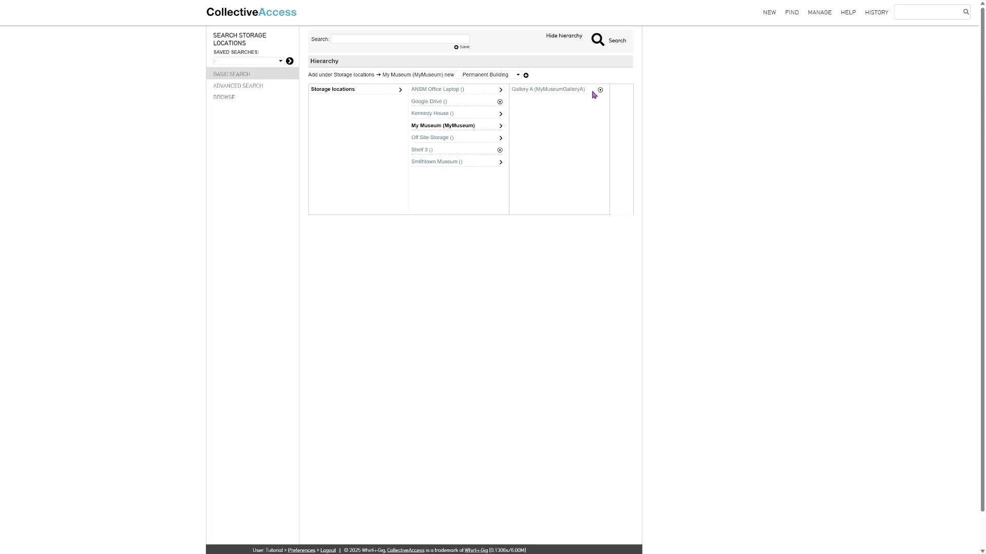
{"action": "left_click", "coordinate": [598, 92]}
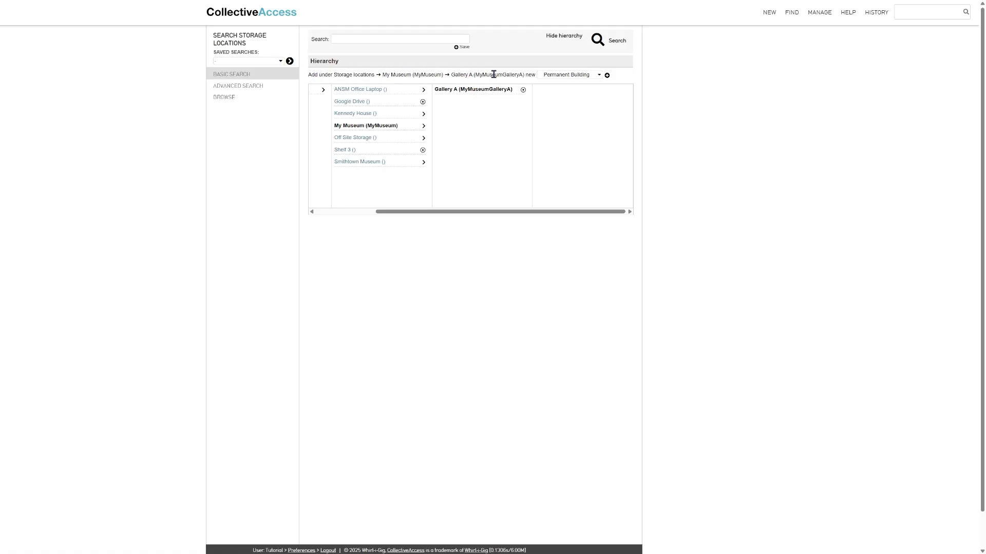
Save Shelf 1 as a Permanent unit under Gallery A with identifier MyMuseumGalleryAS1
{"action": "left_click", "coordinate": [555, 78]}
{"action": "left_click", "coordinate": [560, 111]}
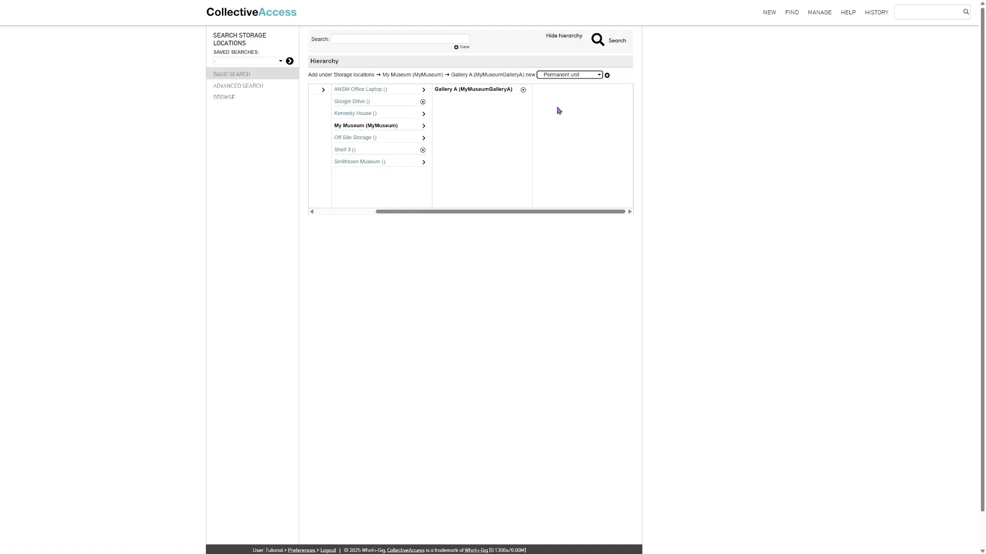
{"action": "left_click", "coordinate": [608, 76]}
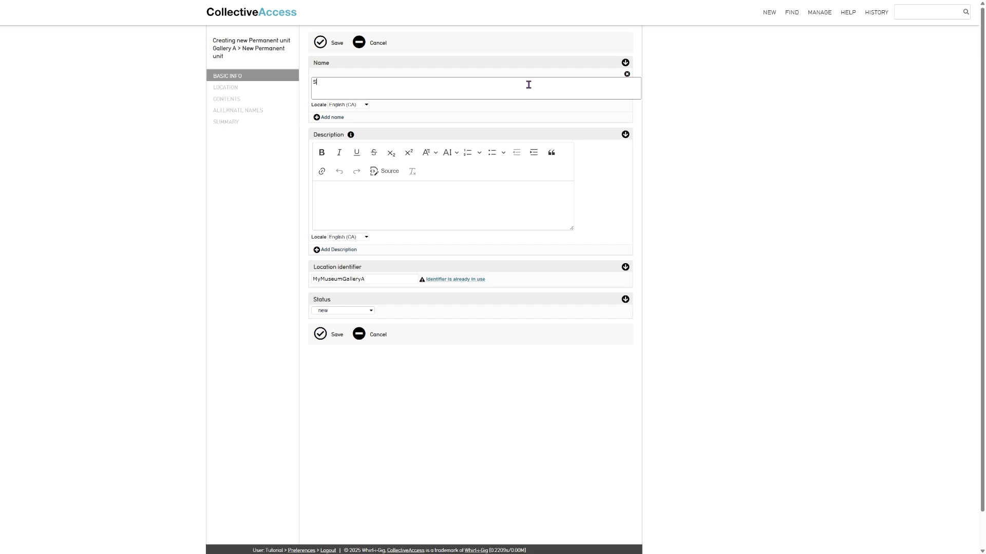
{"action": "type", "text": "Shelf 1"}
{"action": "left_click", "coordinate": [353, 280]}
{"action": "type", "text": "S1"}
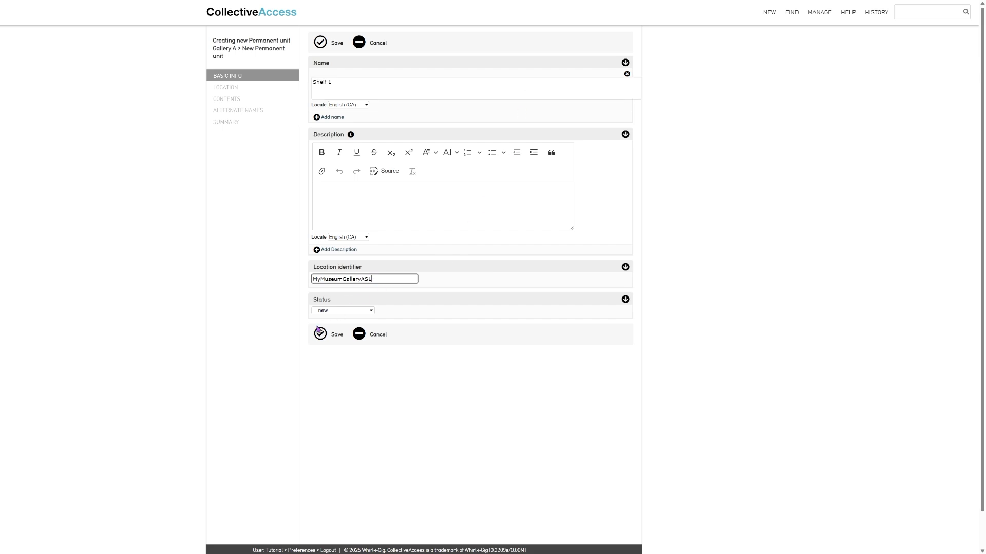
{"action": "left_click", "coordinate": [319, 337]}
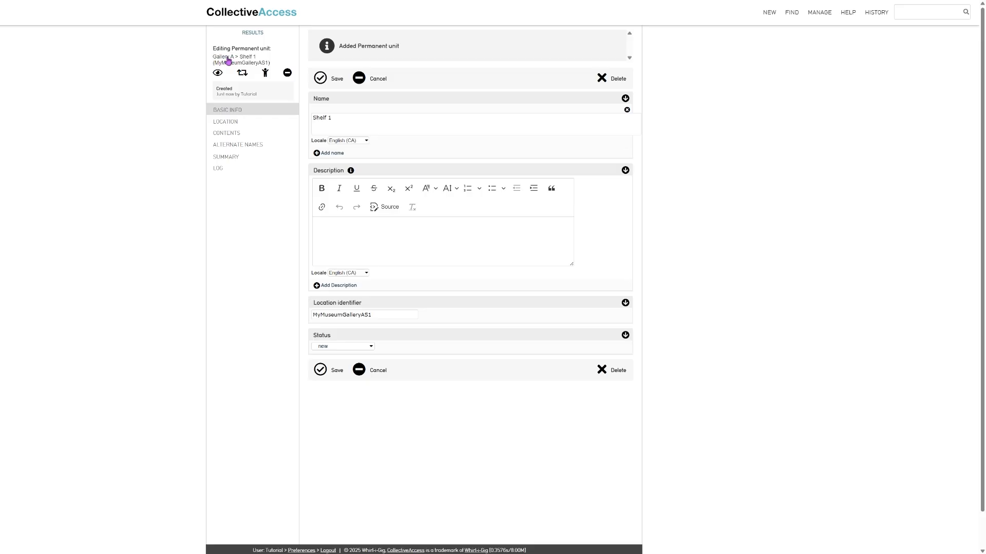
{"action": "left_click", "coordinate": [260, 34]}
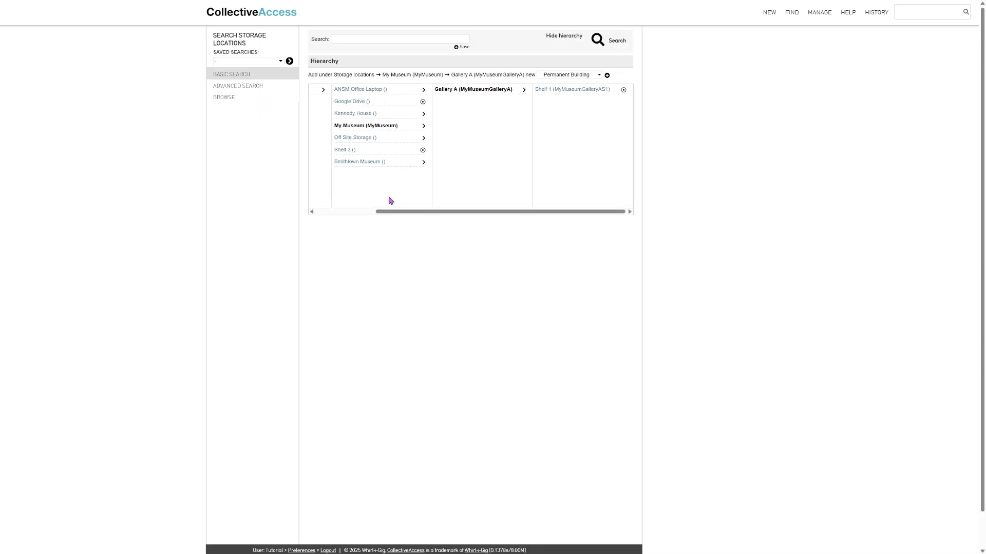
Back at Gallery A's level, save Shelf 2 as a Permanent unit with identifier MyMuseumGalleryAS2
{"action": "left_click_drag", "start_coordinate": [417, 215], "coordinate": [451, 219]}
{"action": "left_click", "coordinate": [623, 90]}
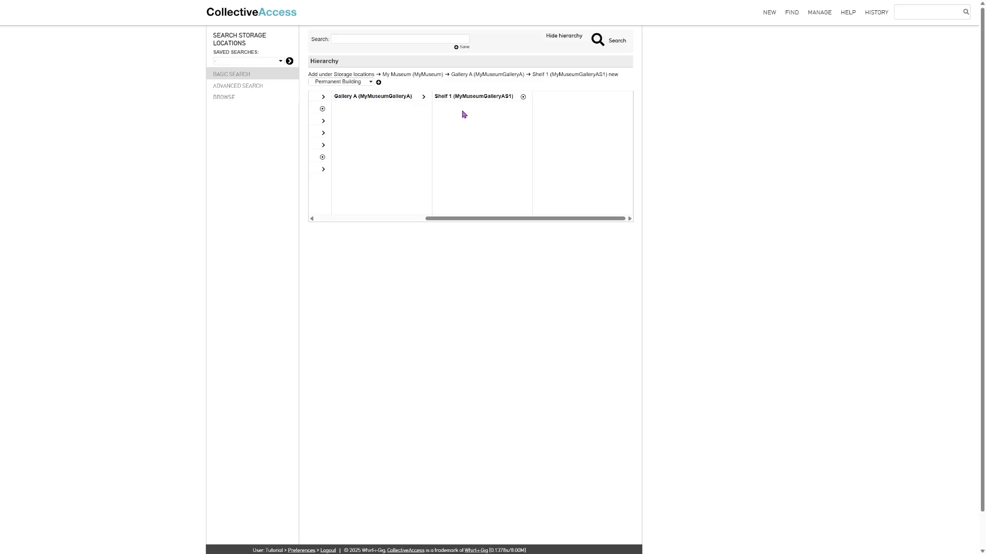
{"action": "left_click", "coordinate": [424, 99]}
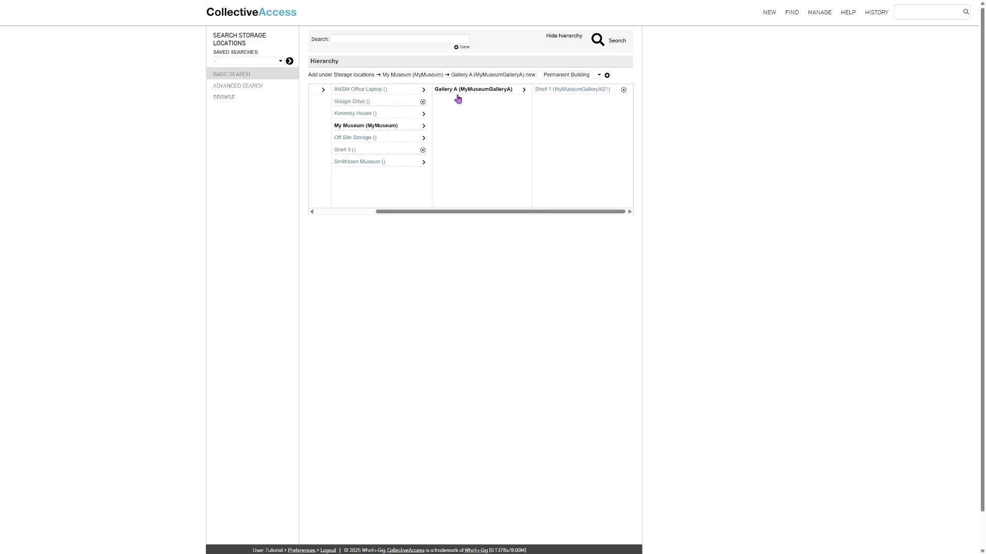
{"action": "left_click", "coordinate": [583, 77]}
{"action": "left_click", "coordinate": [577, 105]}
{"action": "left_click", "coordinate": [606, 77]}
{"action": "left_click", "coordinate": [430, 85]}
{"action": "type", "text": "Shelf 2"}
{"action": "left_click", "coordinate": [367, 280]}
{"action": "type", "text": "S2"}
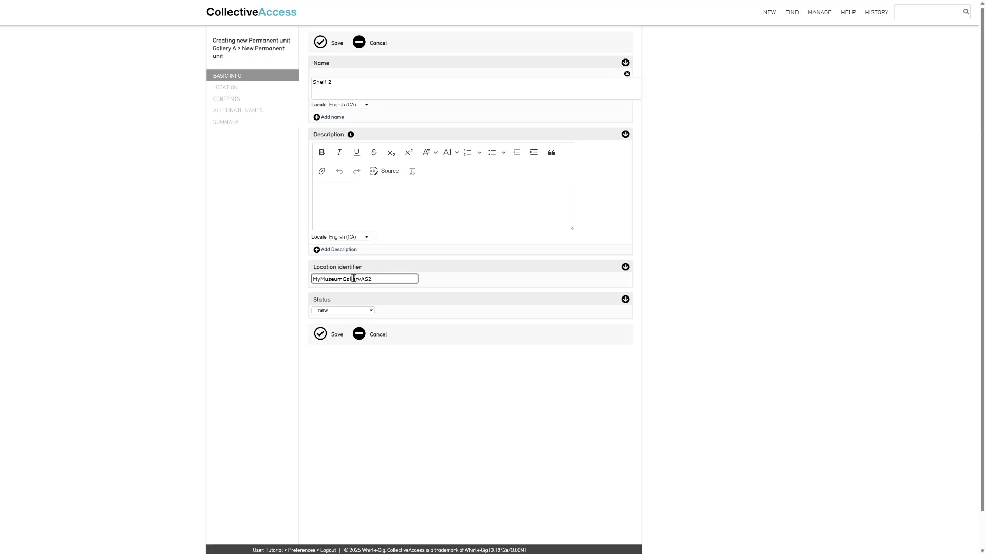
{"action": "left_click", "coordinate": [320, 334]}
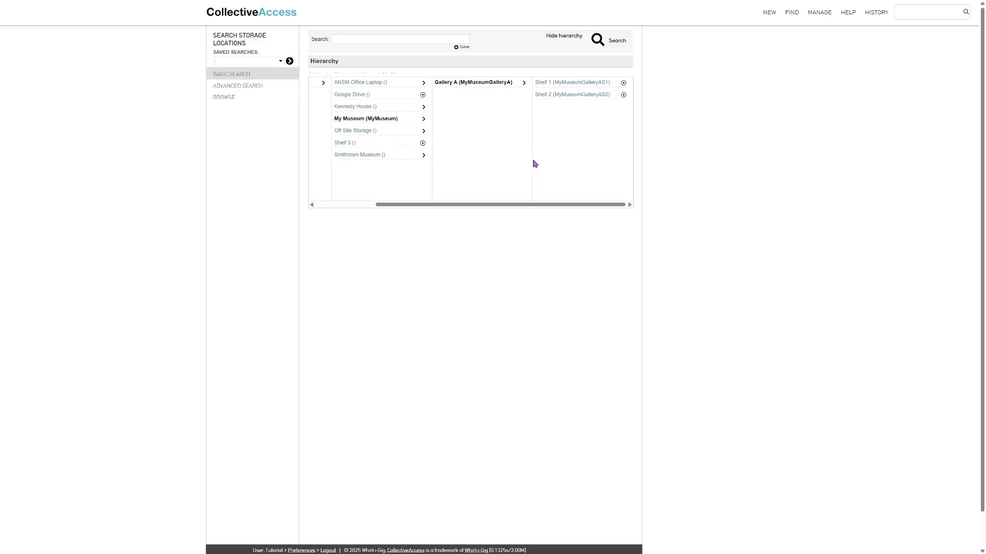
Open Shelf 1's record and switch its hierarchy browser to adding a child location
{"action": "mouse_move", "coordinate": [488, 213]}
{"action": "left_mouse_down"}
{"action": "mouse_move", "coordinate": [399, 211]}
{"action": "mouse_move", "coordinate": [500, 220]}
{"action": "left_mouse_up"}
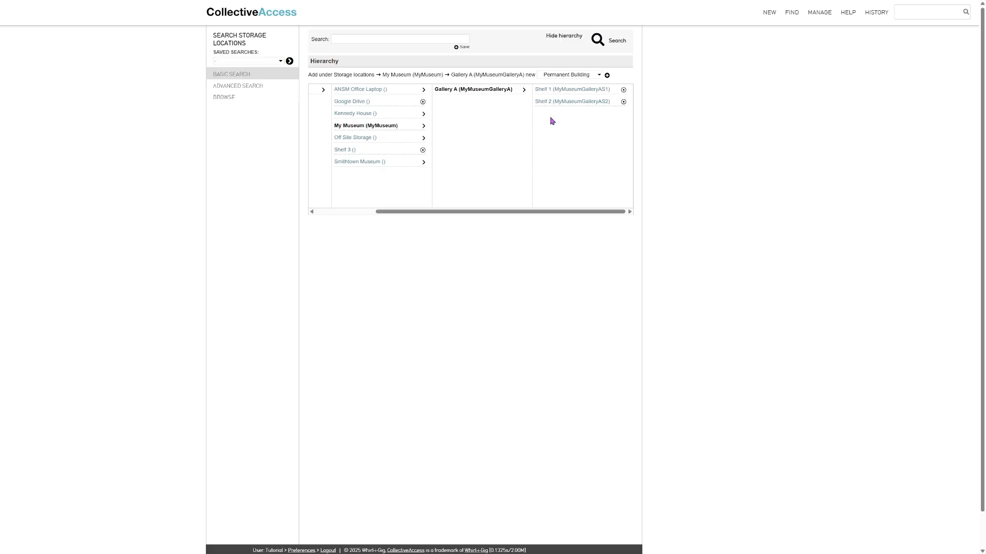
{"action": "left_click", "coordinate": [624, 91]}
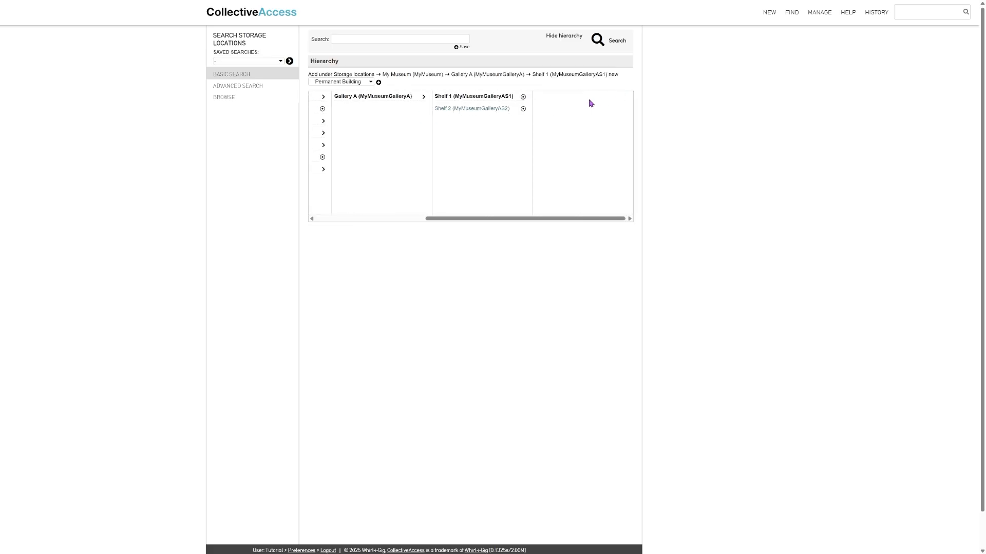
{"action": "left_click", "coordinate": [493, 100]}
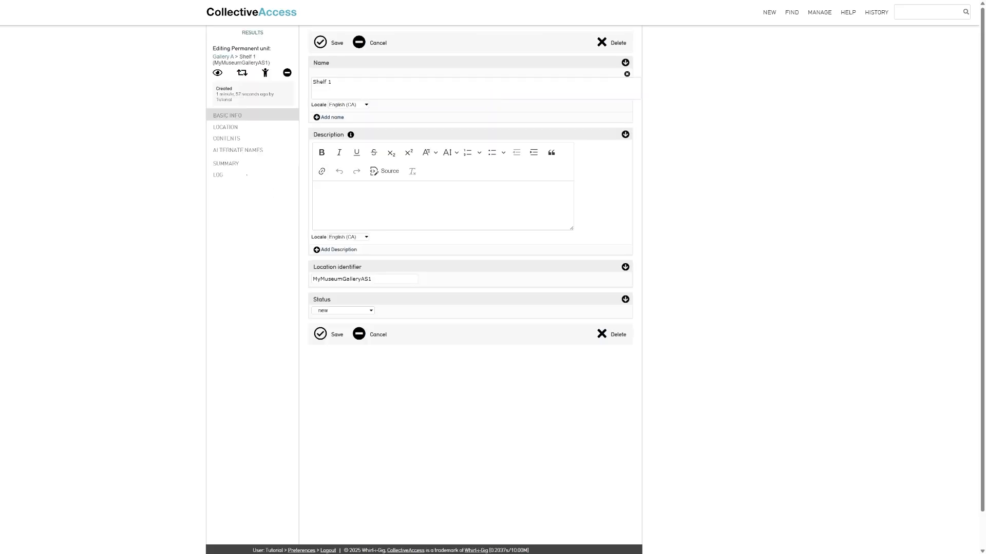
{"action": "left_click", "coordinate": [229, 127]}
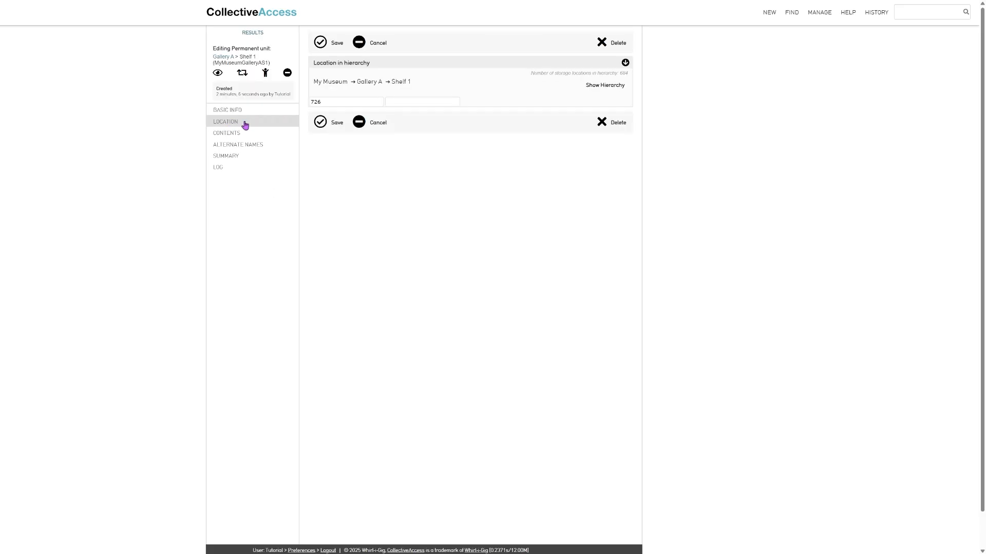
{"action": "left_click", "coordinate": [606, 88]}
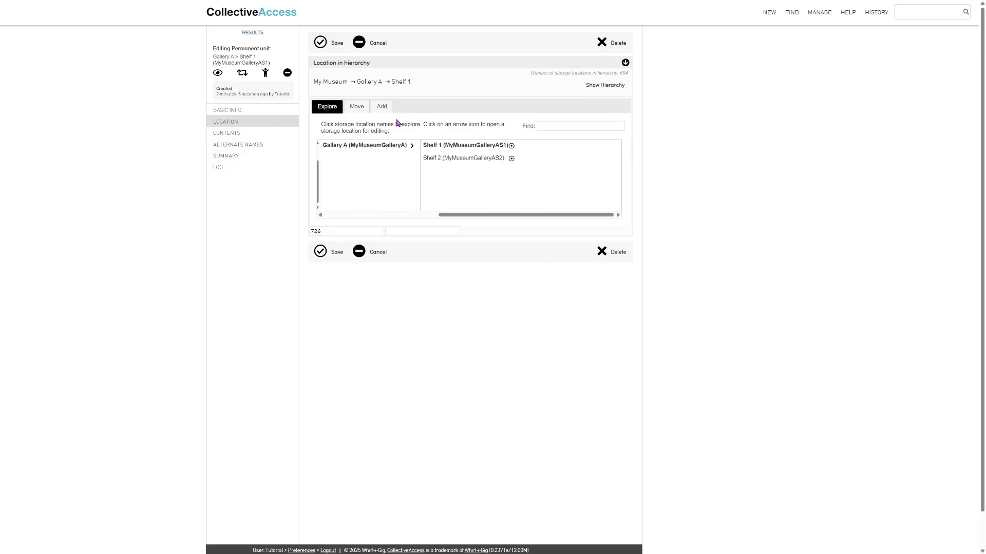
{"action": "left_click", "coordinate": [382, 107]}
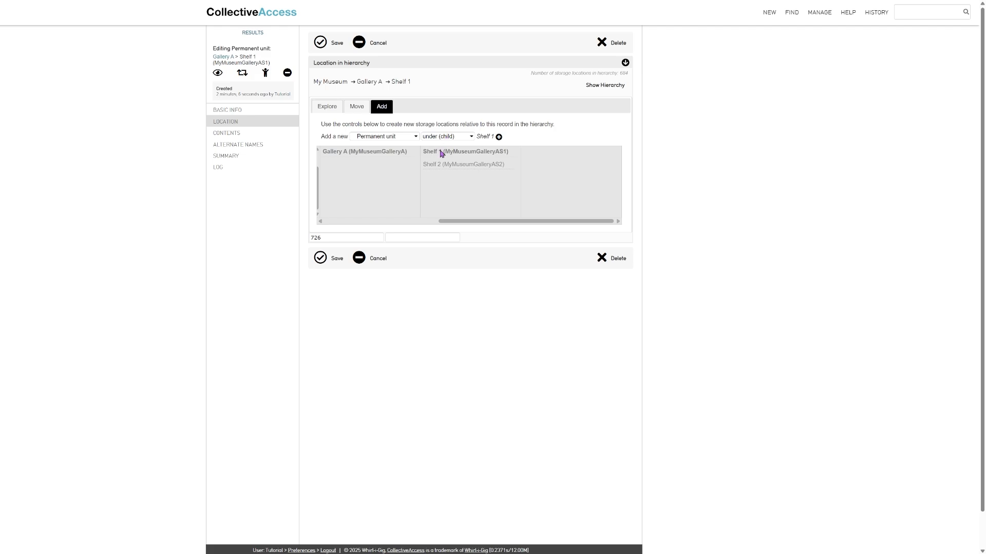
Create Box 1 as a Permanent unit under Shelf 1 with identifier MyMuseumGalleryAS1b1 and save
{"action": "left_click", "coordinate": [499, 138]}
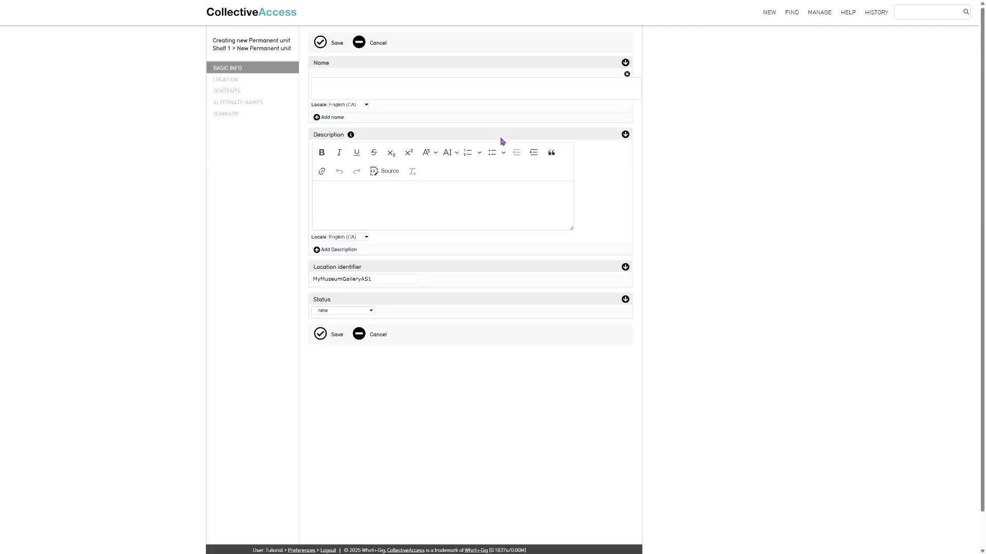
{"action": "left_click", "coordinate": [338, 85]}
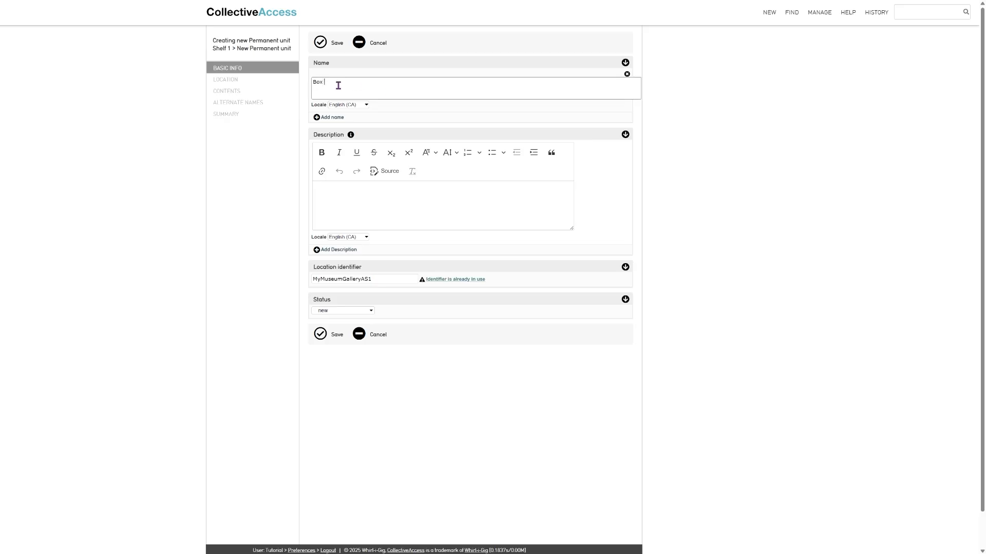
{"action": "left_click", "coordinate": [387, 280]}
{"action": "type", "text": "b1"}
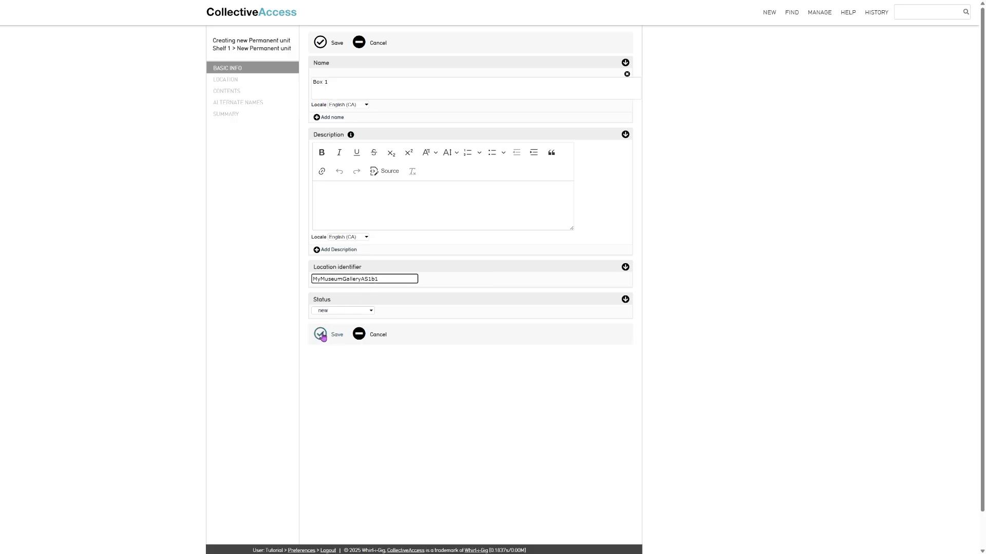
{"action": "left_click", "coordinate": [321, 335]}
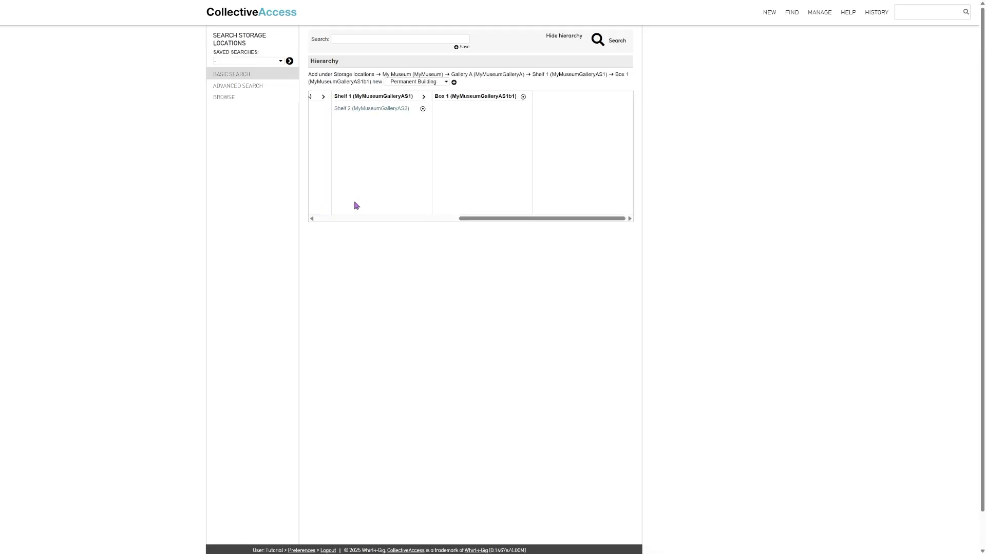
{"action": "left_click_drag", "start_coordinate": [482, 220], "coordinate": [488, 246]}
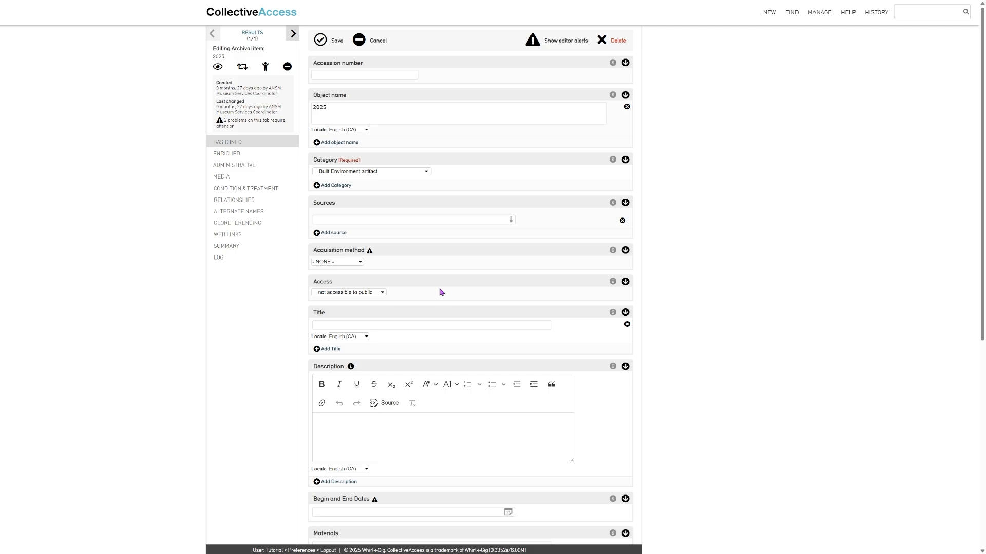
In archival item 2025, start a related storage location lookup for 'box 2'
{"action": "scroll", "coordinate": [440, 292], "scroll_direction": "down", "scroll_amount": 7}
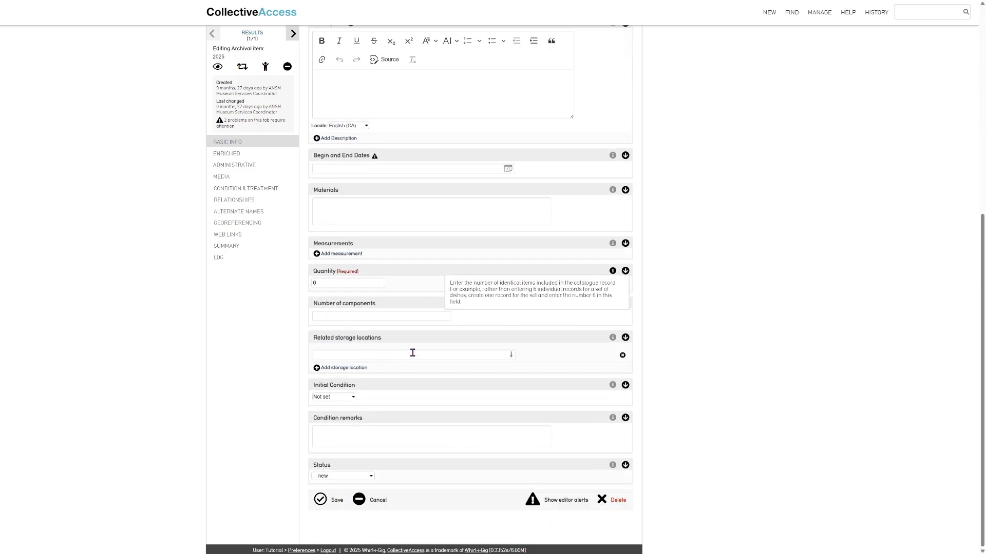
{"action": "left_click", "coordinate": [413, 356]}
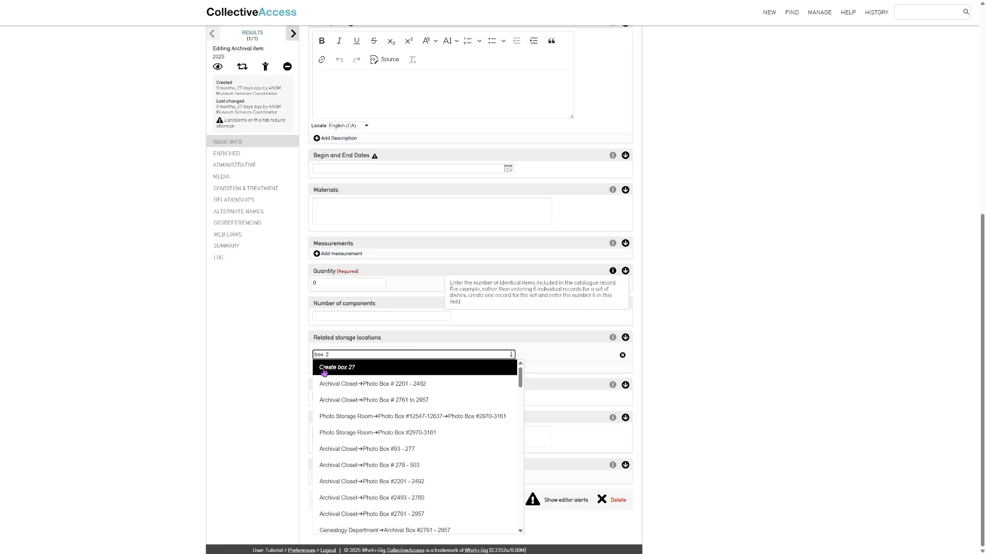
Quick-add Box 2 as a Permanent unit under My Museum > Gallery A > Shelf 1 and link it
{"action": "left_click", "coordinate": [357, 373]}
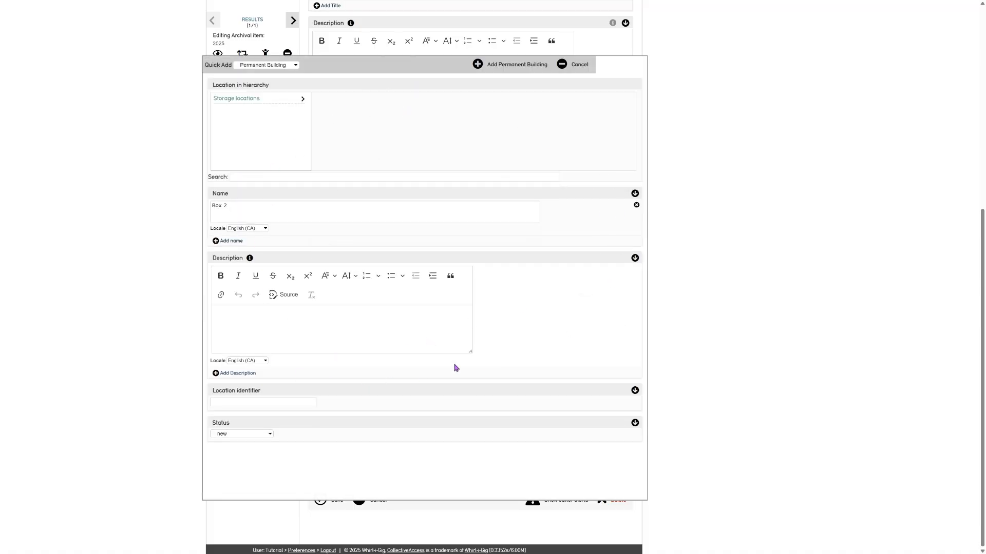
{"action": "left_click", "coordinate": [278, 65]}
{"action": "left_click", "coordinate": [276, 102]}
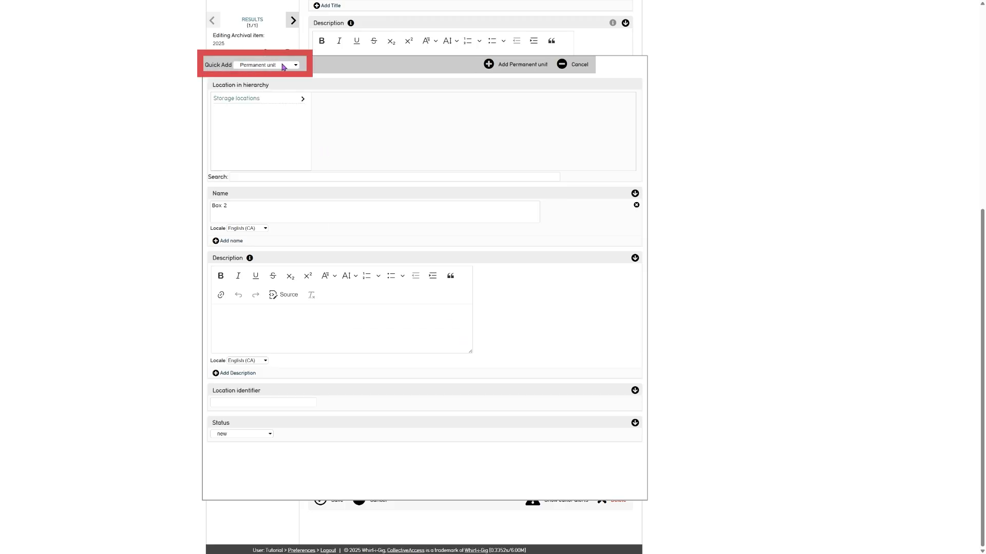
{"action": "left_click", "coordinate": [303, 100]}
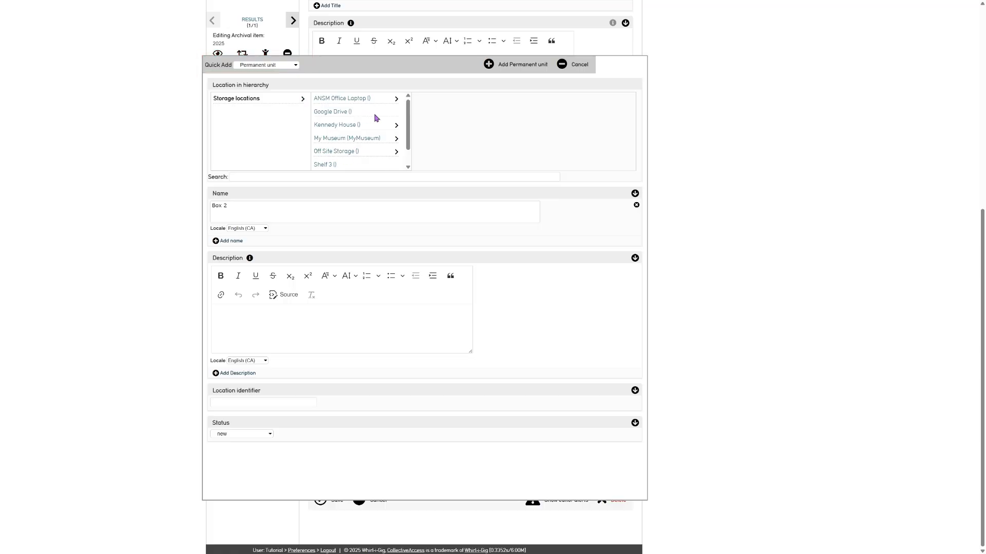
{"action": "scroll", "coordinate": [396, 123], "scroll_direction": "down", "scroll_amount": 1}
{"action": "left_click", "coordinate": [396, 120]}
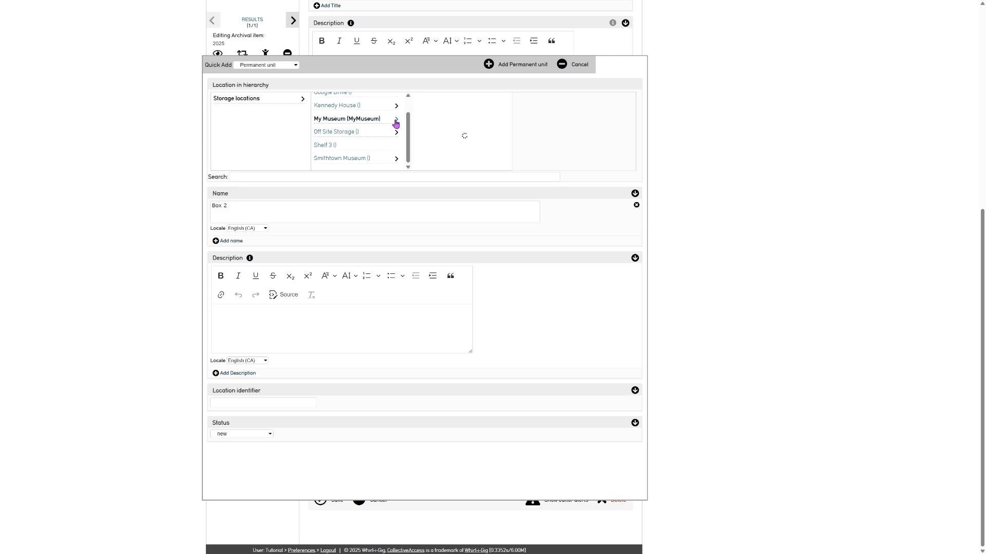
{"action": "left_click", "coordinate": [503, 100]}
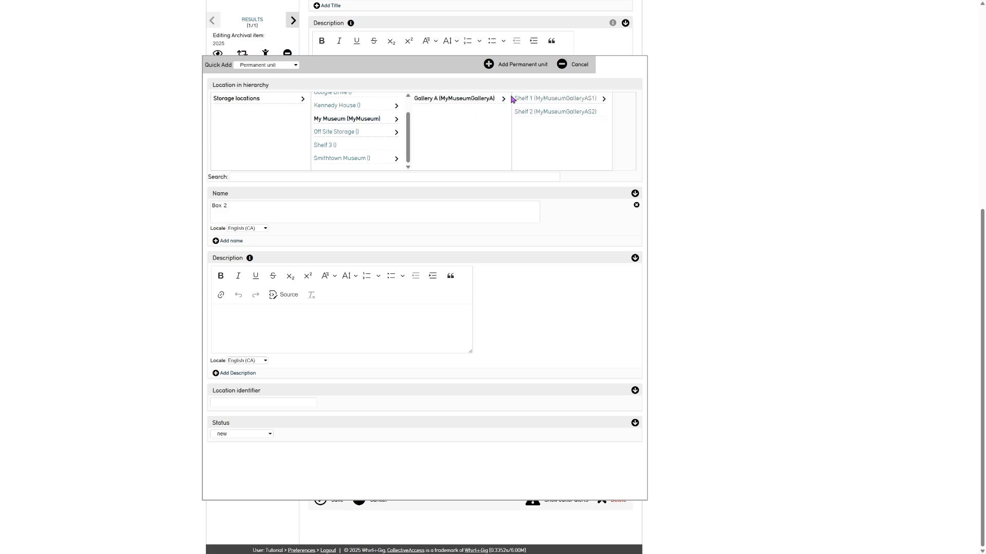
{"action": "left_click", "coordinate": [605, 100]}
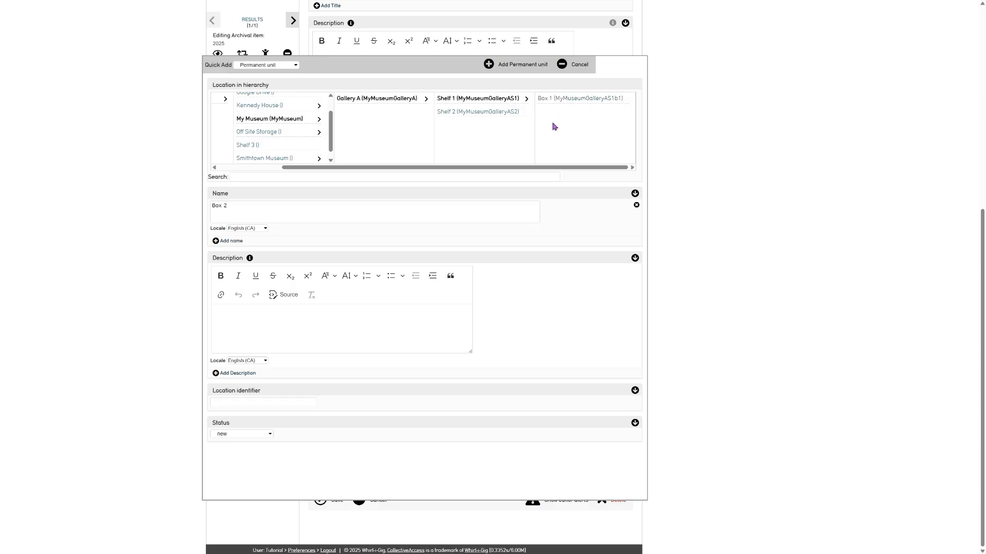
{"action": "left_click", "coordinate": [283, 403]}
{"action": "left_click", "coordinate": [522, 66]}
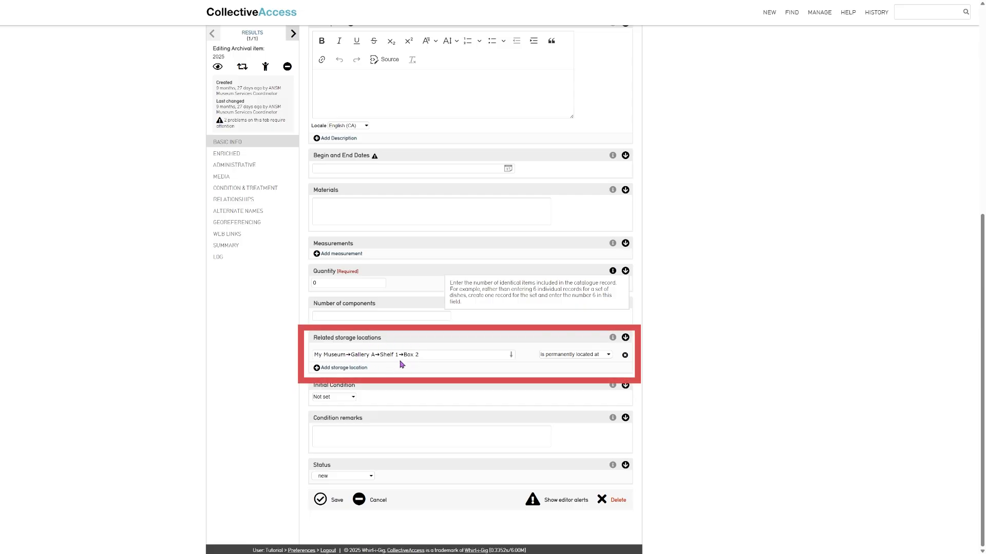
Save archival item 2025 with Box 2 as its permanent location, then bring up the storage locations search
{"action": "left_click", "coordinate": [548, 356]}
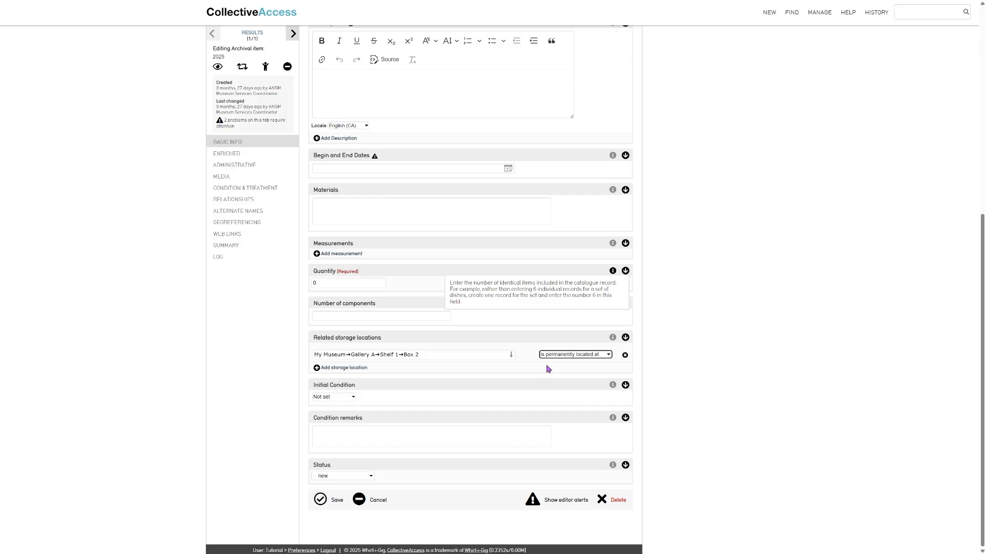
{"action": "left_click", "coordinate": [319, 501]}
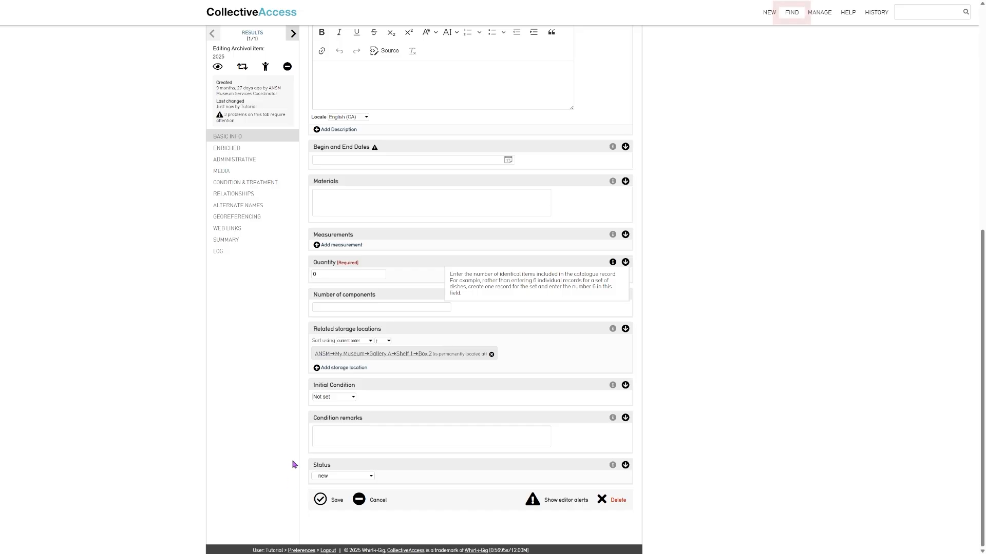
{"action": "mouse_move", "coordinate": [792, 13]}
{"action": "mouse_move", "coordinate": [817, 90]}
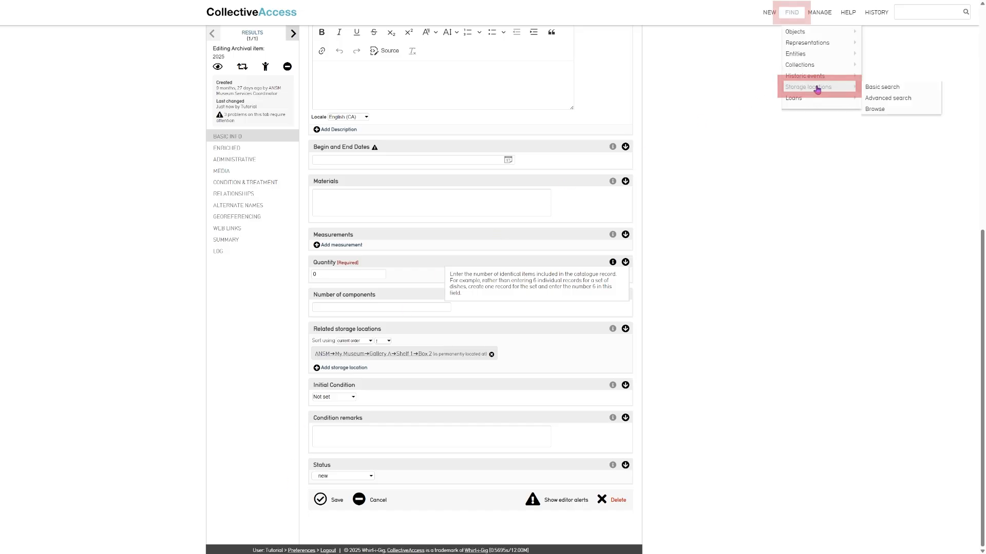
{"action": "left_click", "coordinate": [882, 87]}
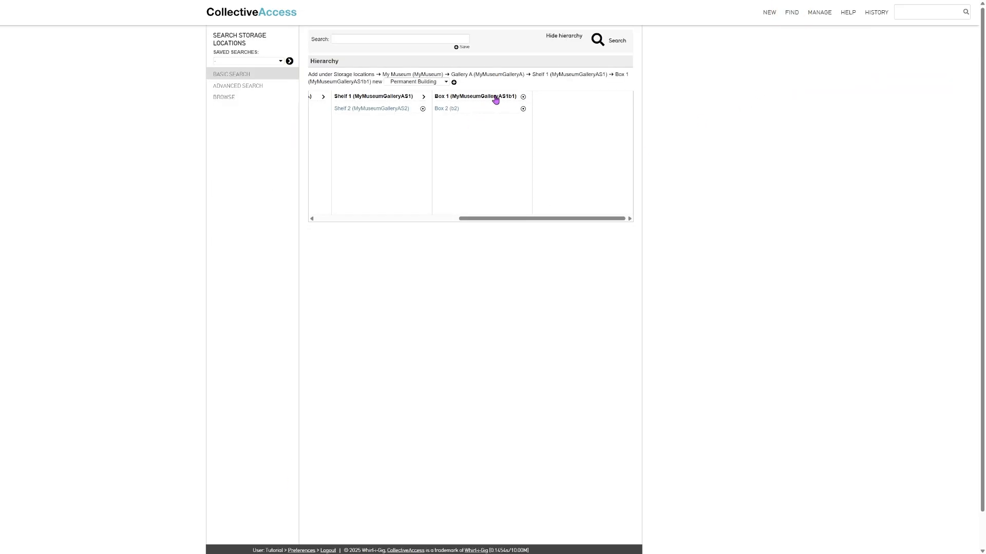
Reparent Box 1 from Shelf 1 to Shelf 2 in Gallery A and save the record
{"action": "left_click", "coordinate": [496, 100]}
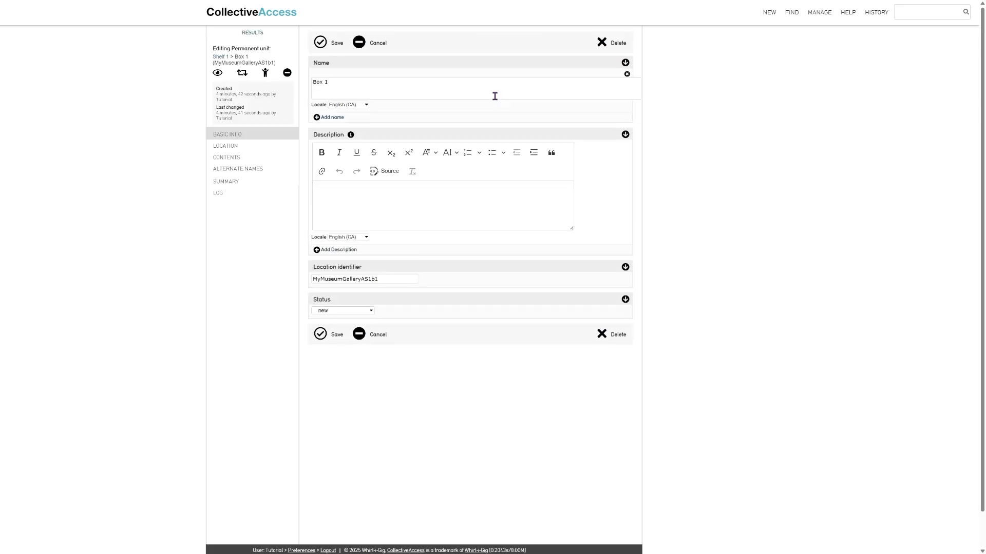
{"action": "left_click", "coordinate": [230, 146]}
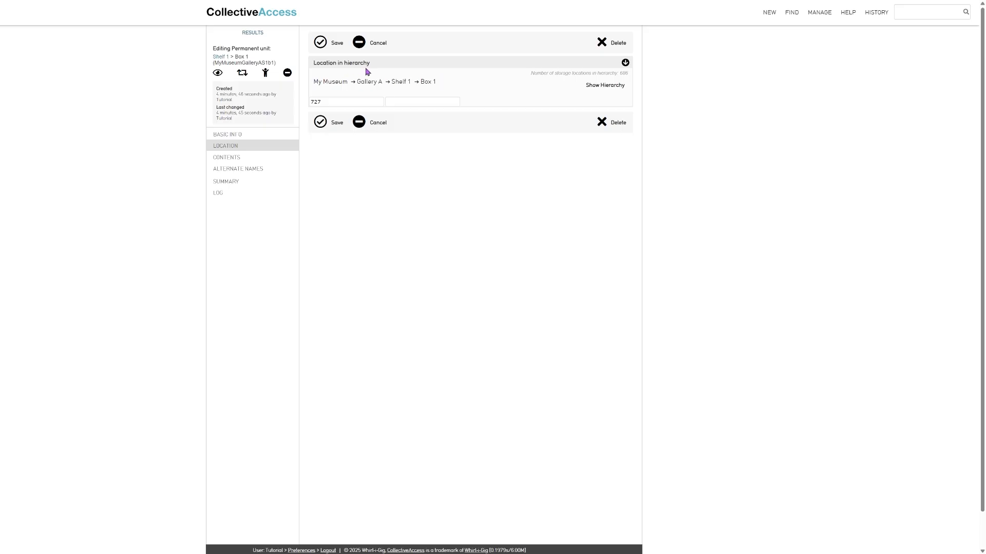
{"action": "left_click", "coordinate": [604, 85]}
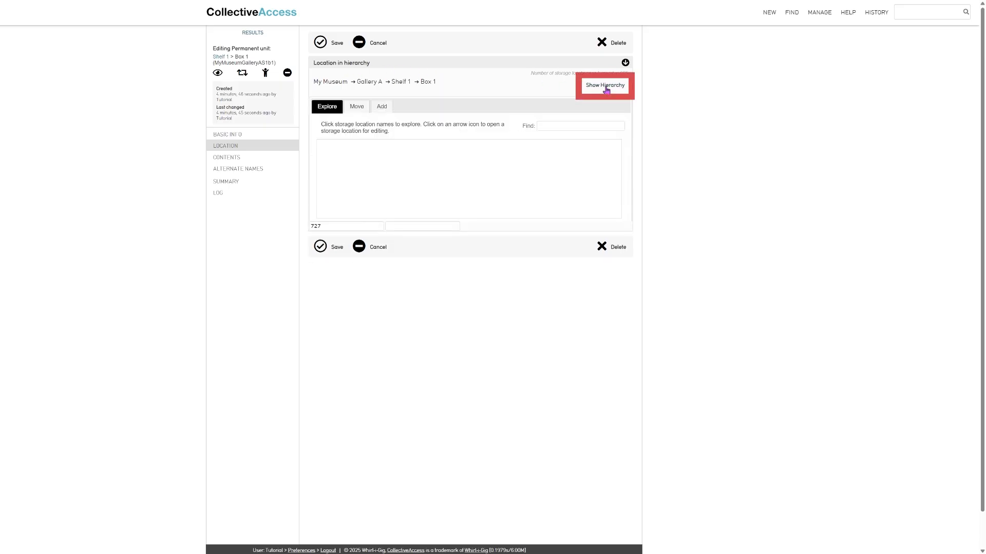
{"action": "left_click", "coordinate": [356, 107]}
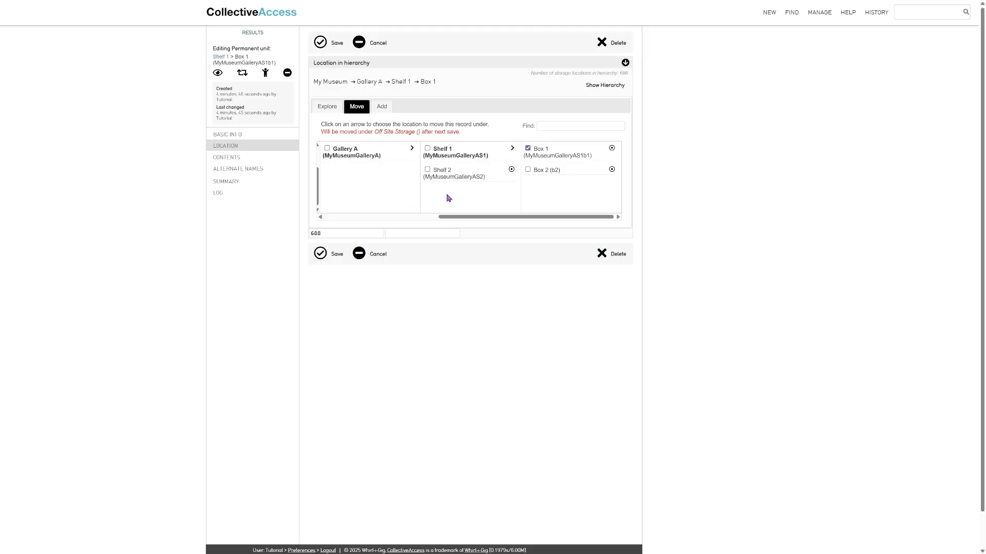
{"action": "left_click", "coordinate": [443, 173]}
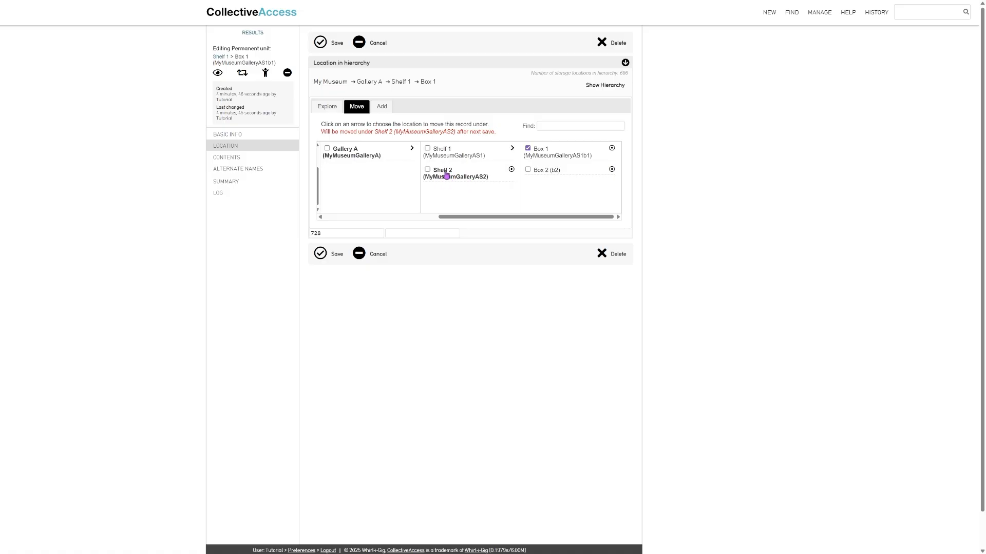
{"action": "left_click_drag", "start_coordinate": [321, 131], "coordinate": [507, 134]}
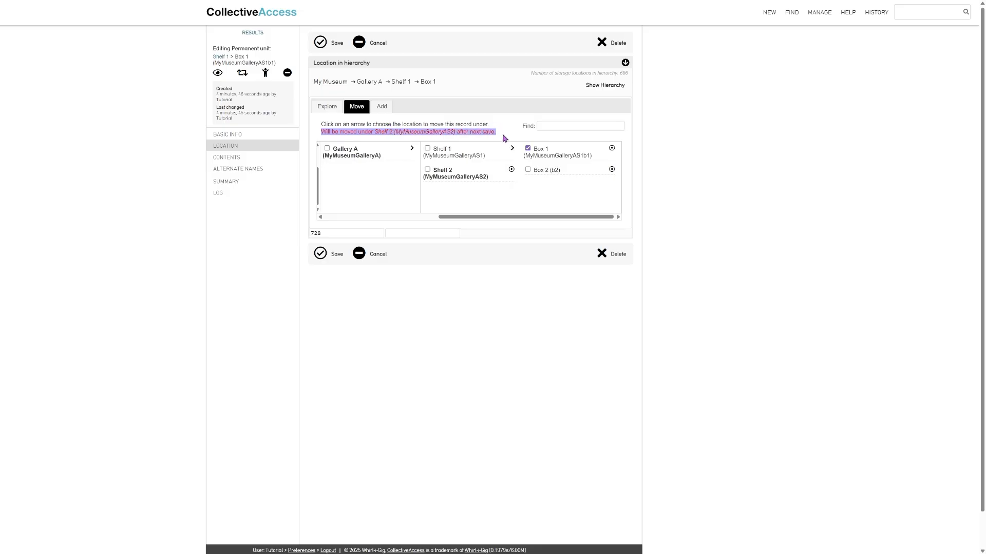
{"action": "left_click", "coordinate": [504, 138]}
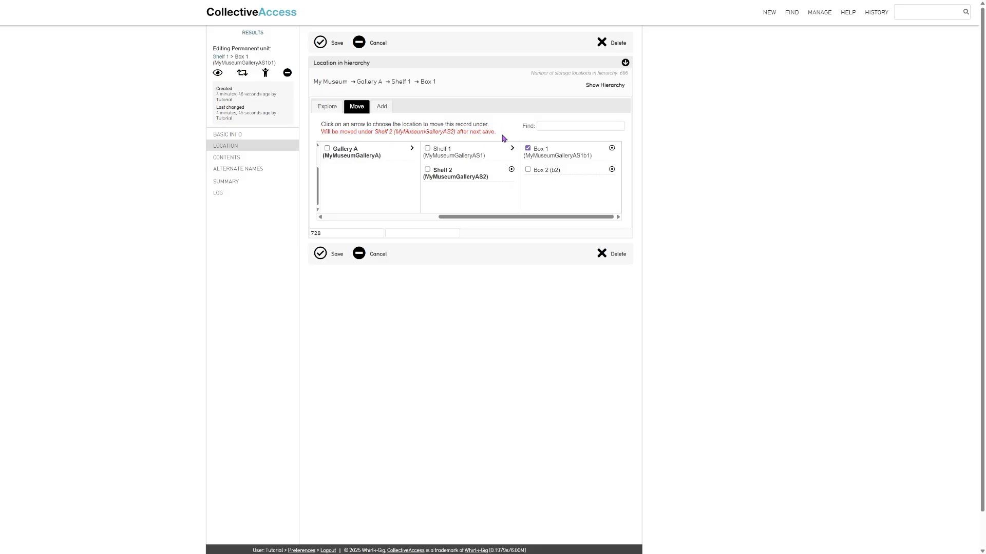
{"action": "left_click", "coordinate": [330, 256]}
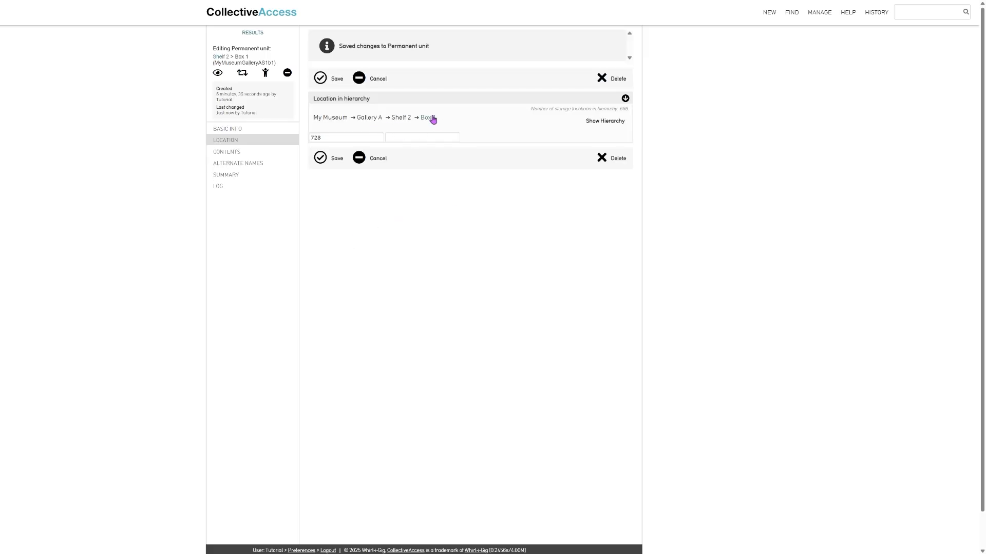